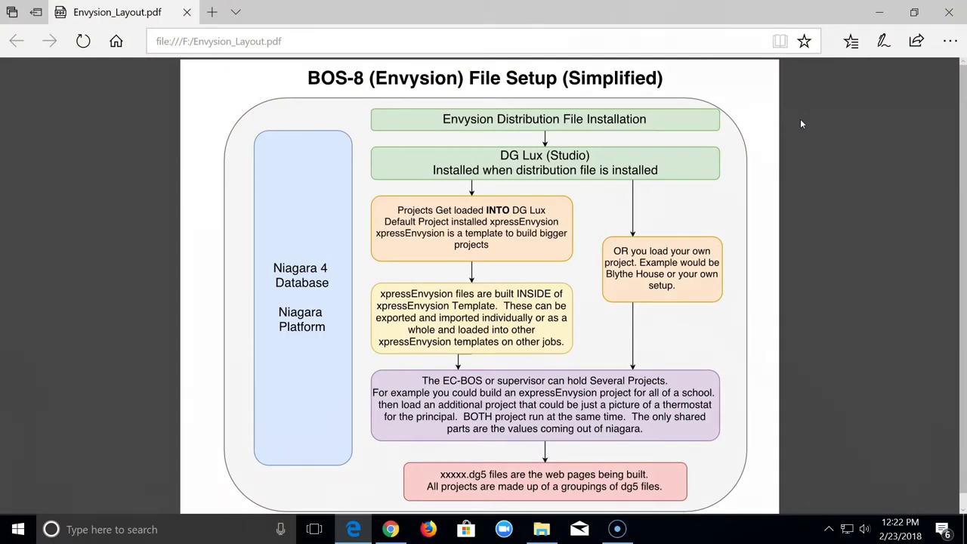
Load the station at 192.168.0.181 in the browser and open its /envysion page.
{"action": "left_click", "coordinate": [261, 42]}
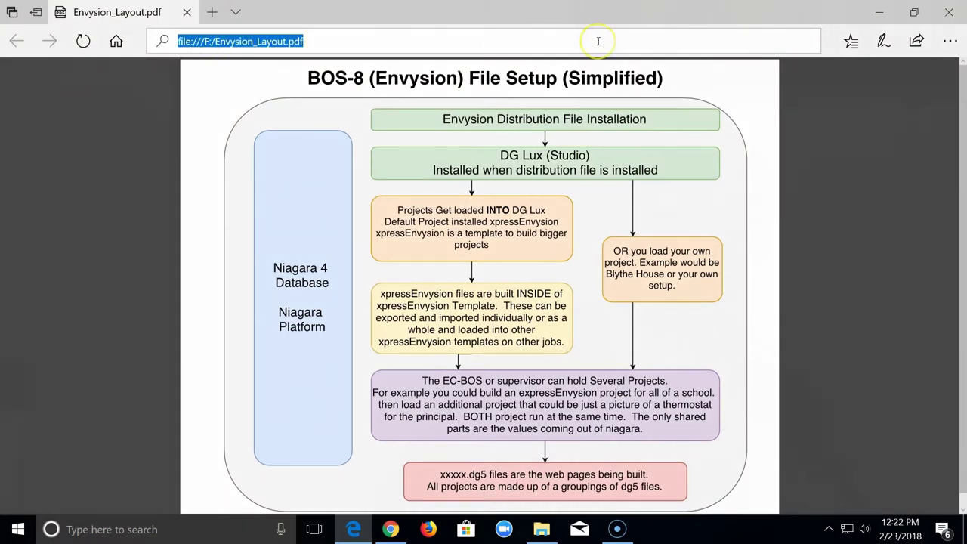
{"action": "type", "text": "192.1"}
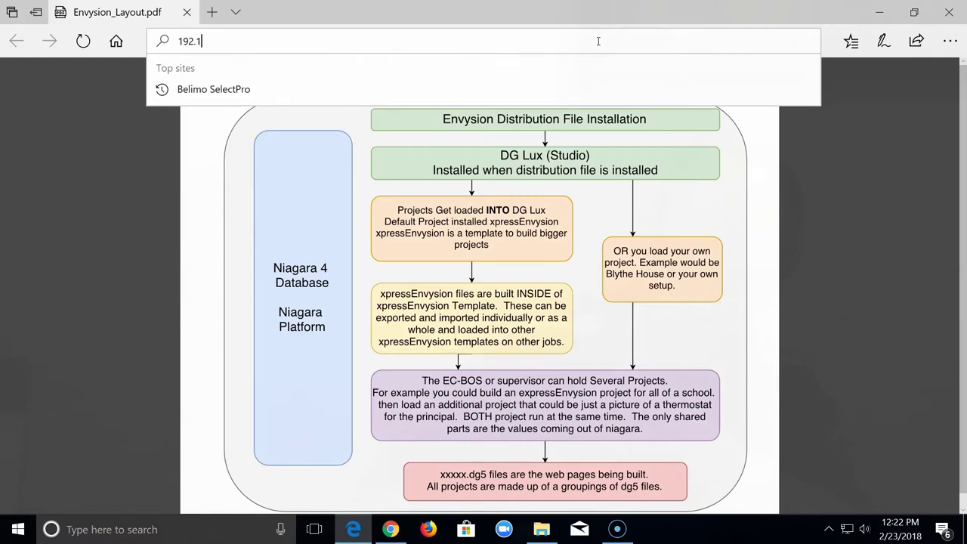
{"action": "type", "text": "68.0.1"}
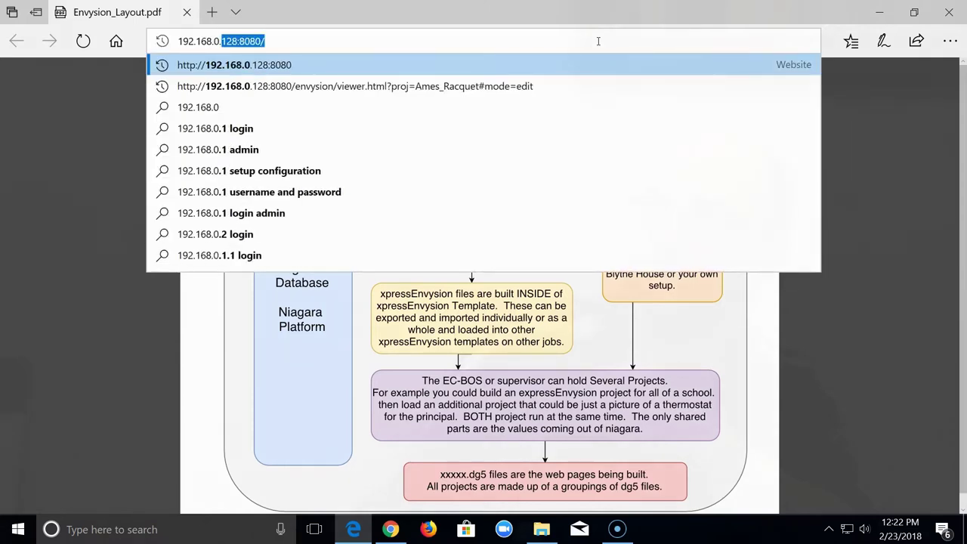
{"action": "type", "text": "81"}
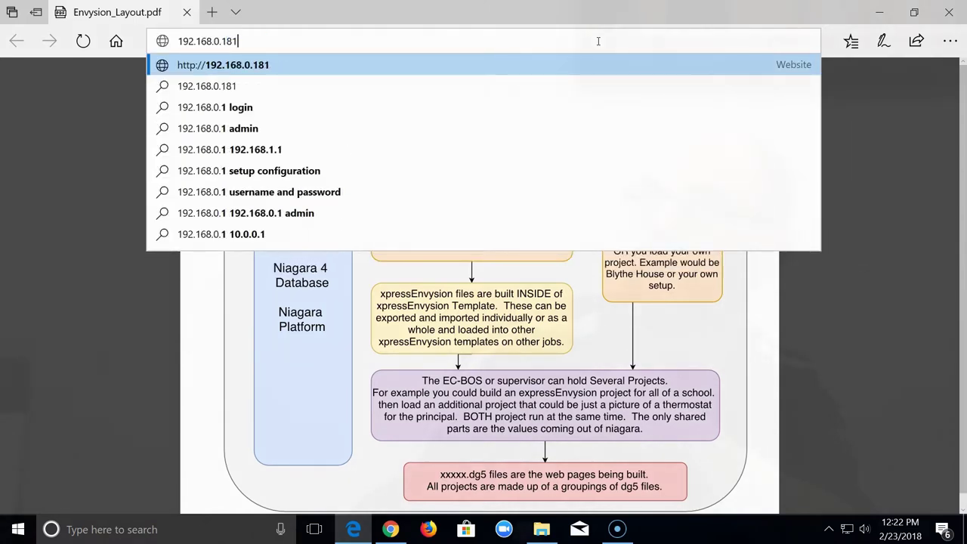
{"action": "key", "text": "Return"}
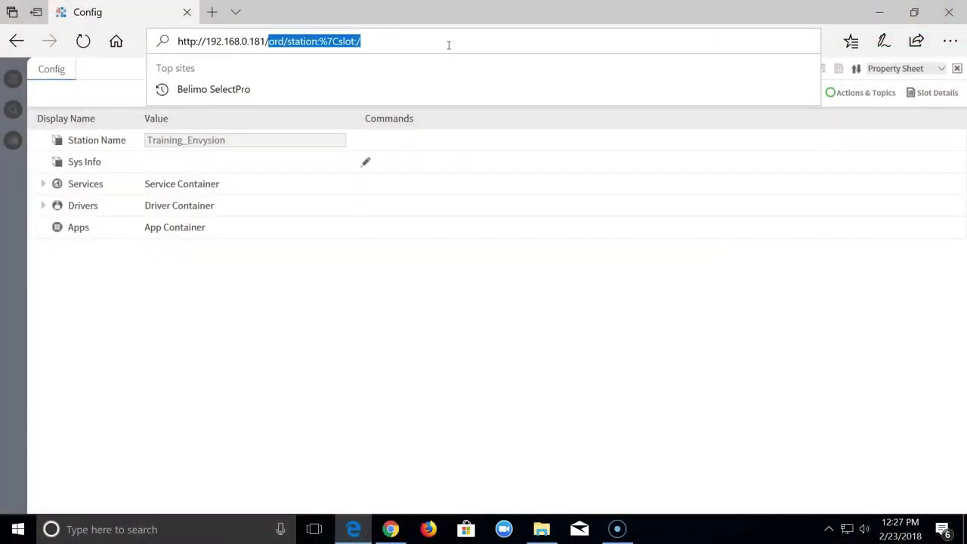
{"action": "type", "text": "envy"}
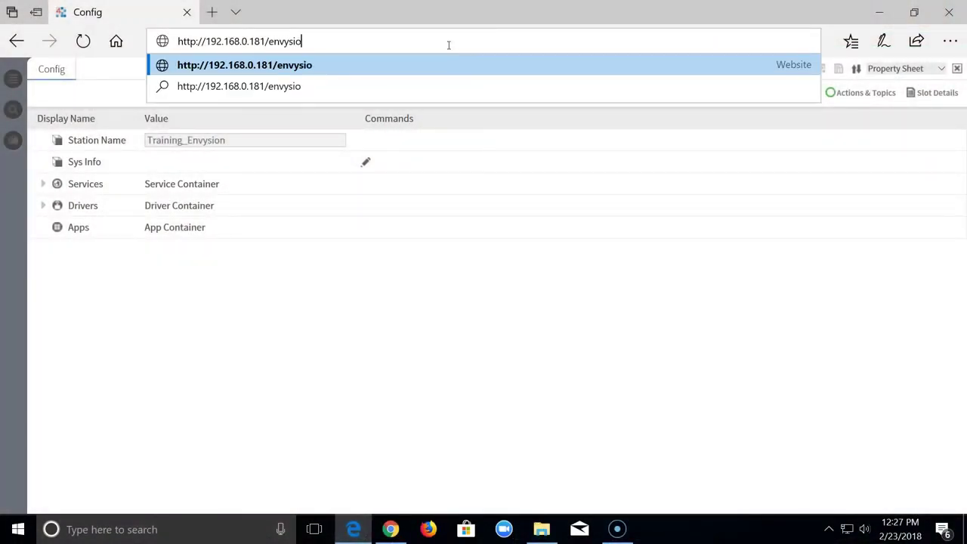
{"action": "key", "text": "Return"}
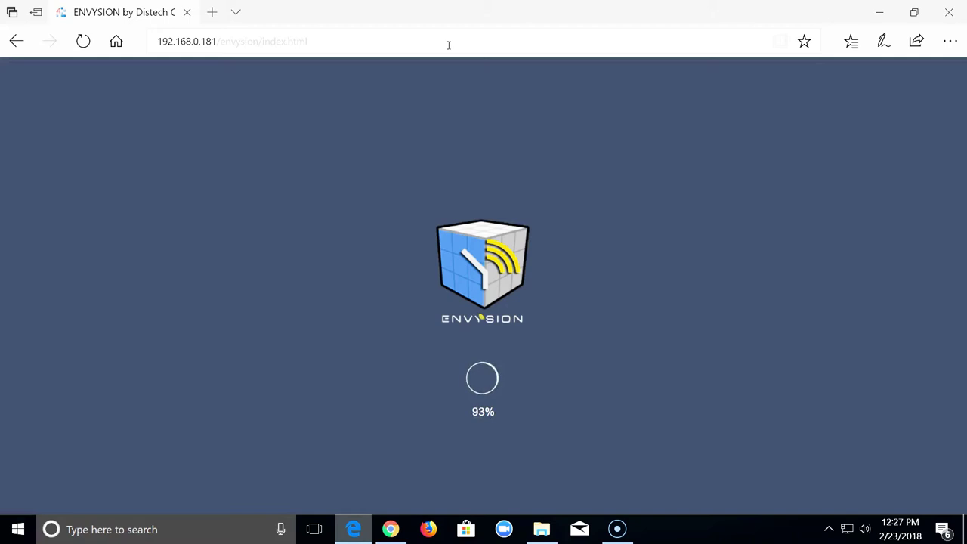
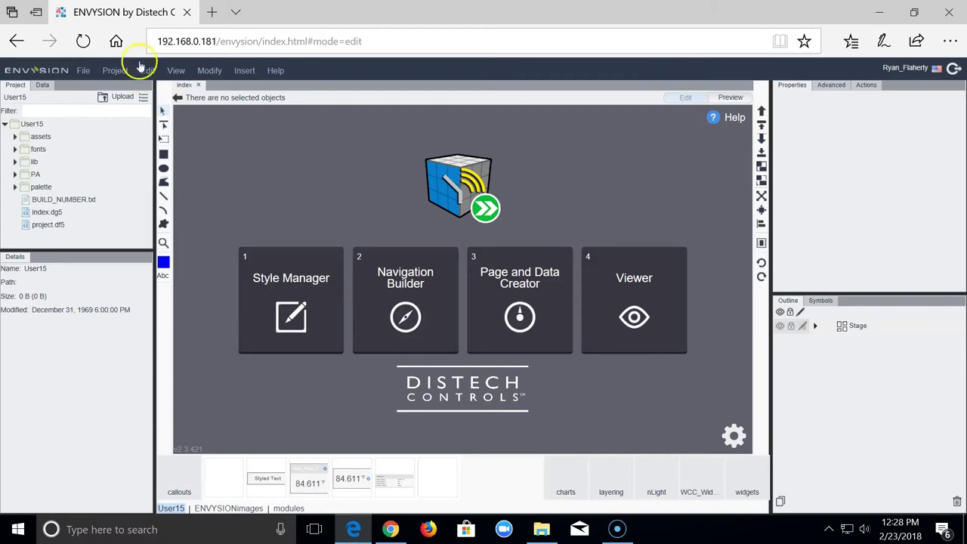
Open the existing project User15.
{"action": "left_click", "coordinate": [112, 74]}
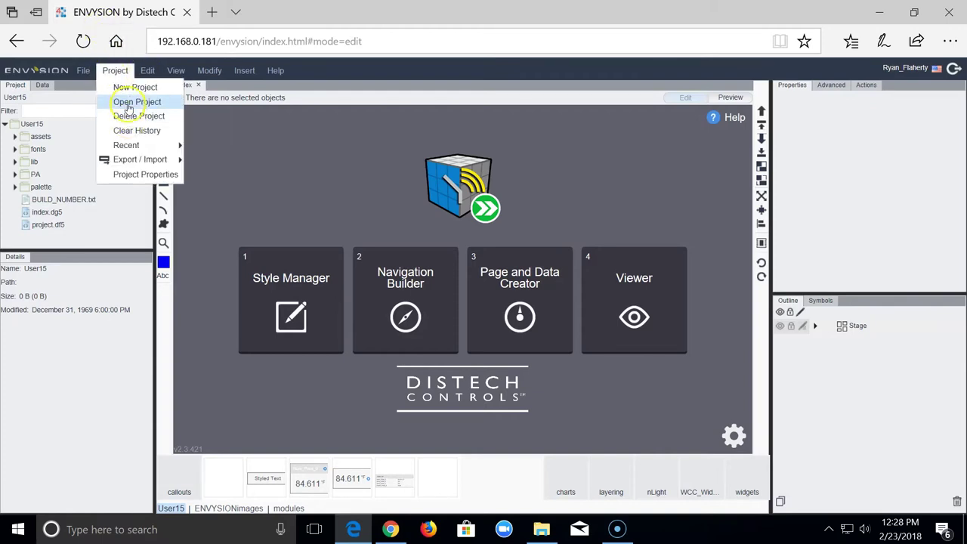
{"action": "left_click", "coordinate": [123, 100]}
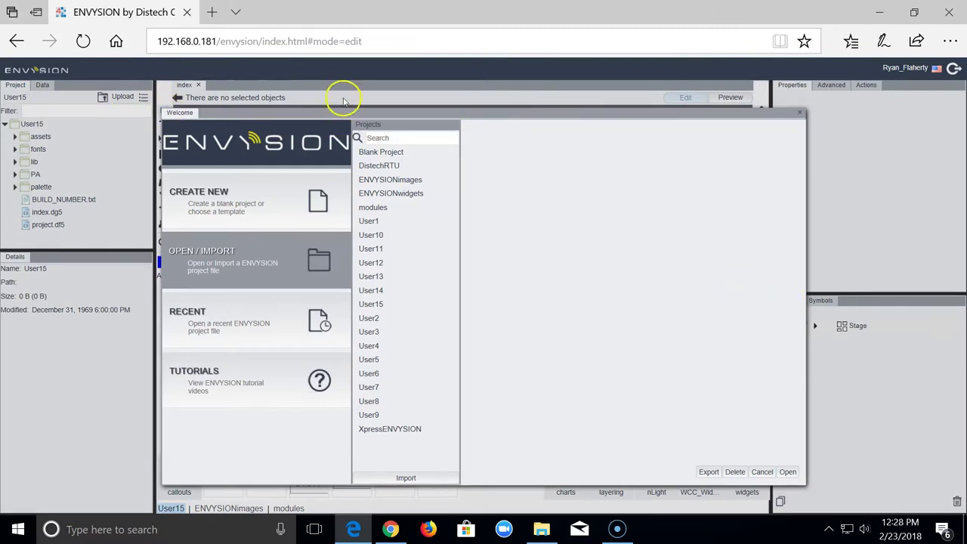
{"action": "left_click_drag", "start_coordinate": [345, 116], "coordinate": [331, 83]}
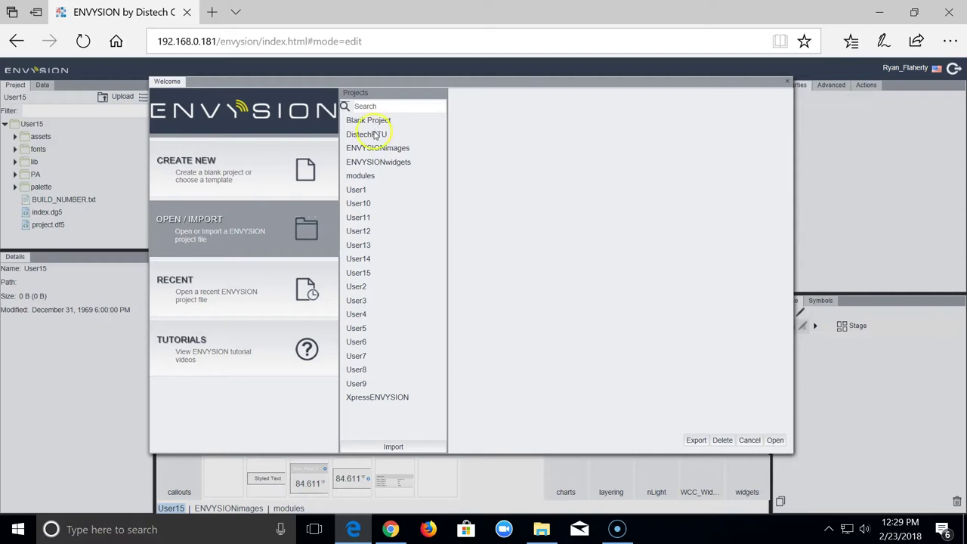
{"action": "left_click", "coordinate": [359, 274]}
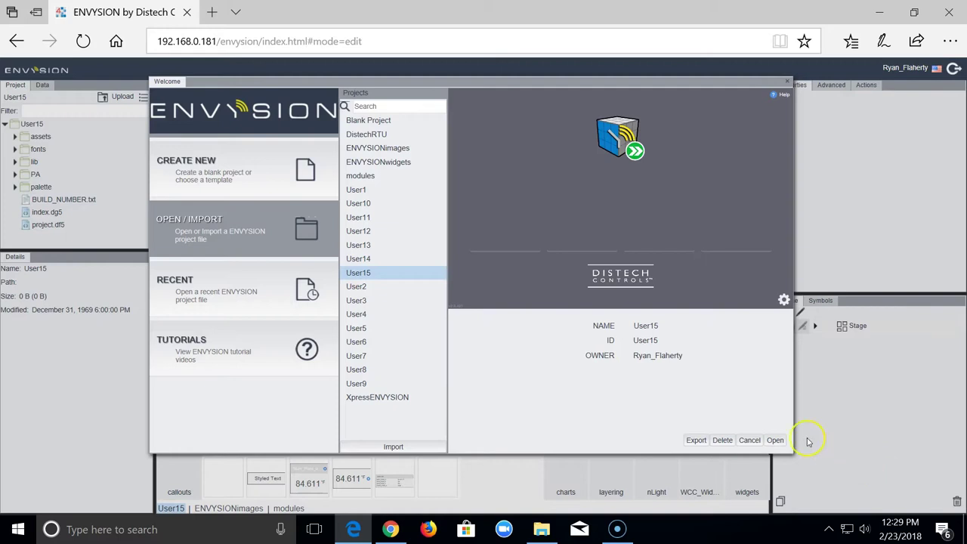
{"action": "left_click", "coordinate": [774, 439]}
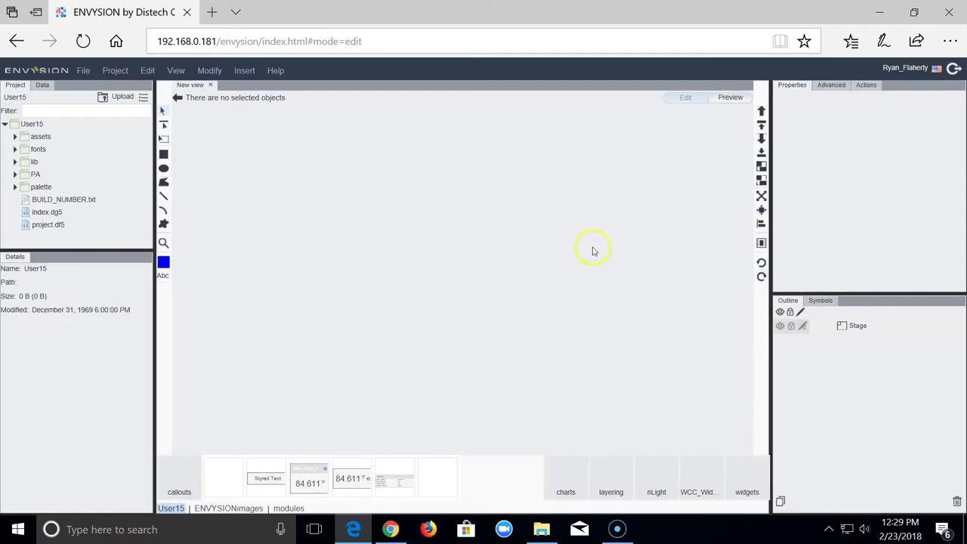
Open the project's index.dg5 file and launch its viewer link in a separate page.
{"action": "left_click", "coordinate": [17, 100]}
{"action": "double_click", "coordinate": [42, 213]}
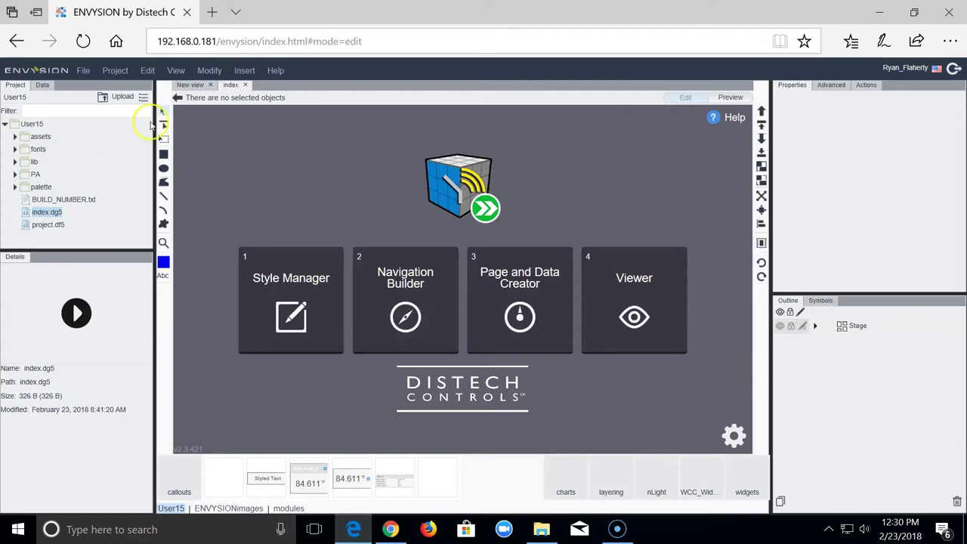
{"action": "left_click", "coordinate": [725, 99]}
{"action": "left_click", "coordinate": [726, 99]}
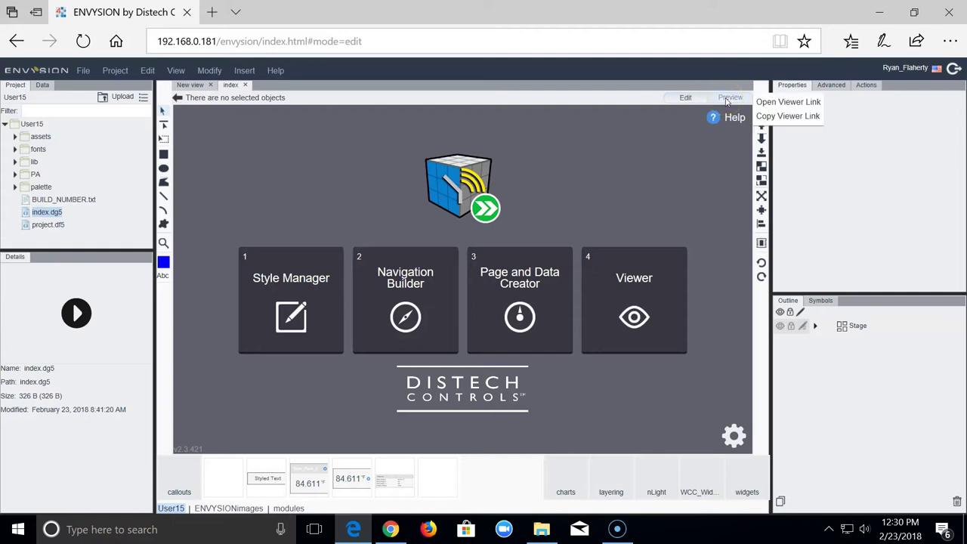
{"action": "left_click", "coordinate": [796, 106]}
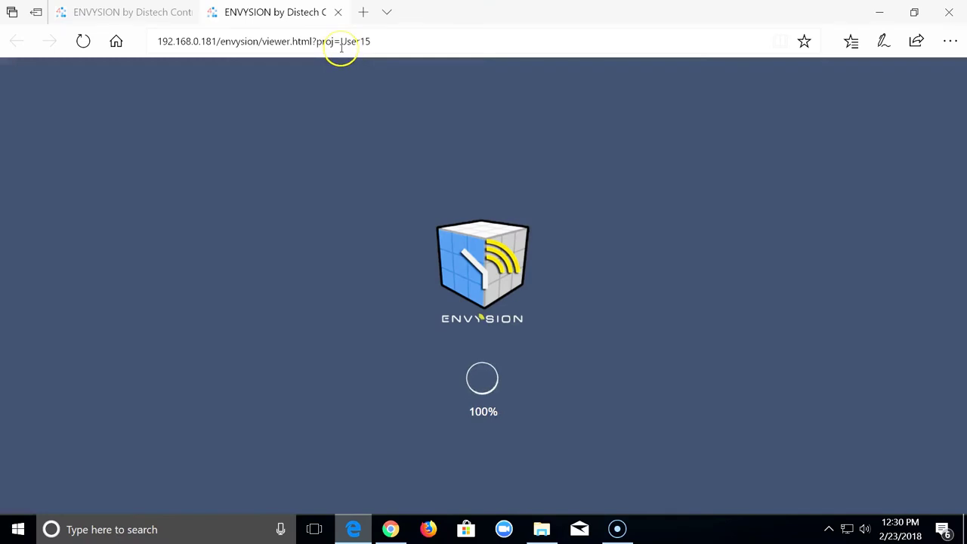
{"action": "left_click", "coordinate": [340, 44]}
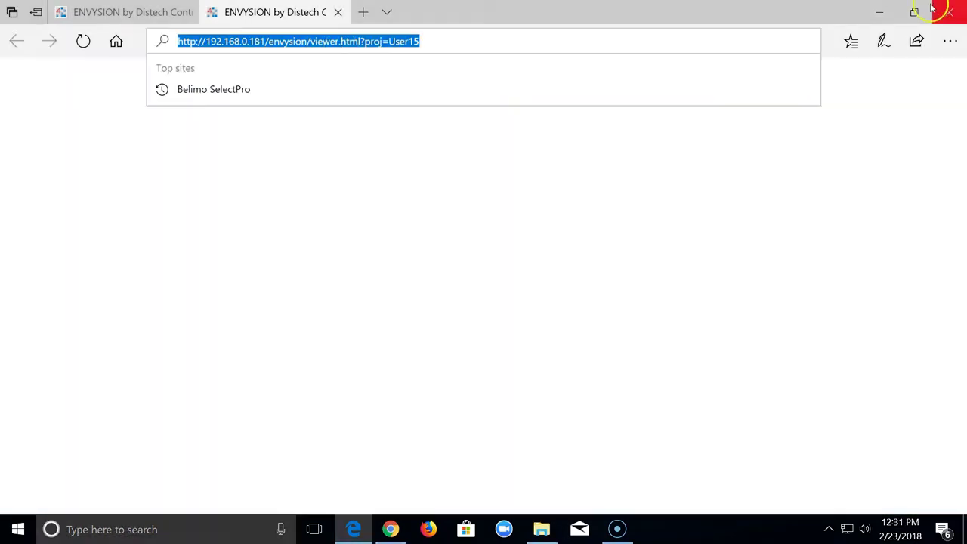
Switch to Chrome and load the Envysion editor from the station at 192.168.0.181.
{"action": "left_click", "coordinate": [878, 12]}
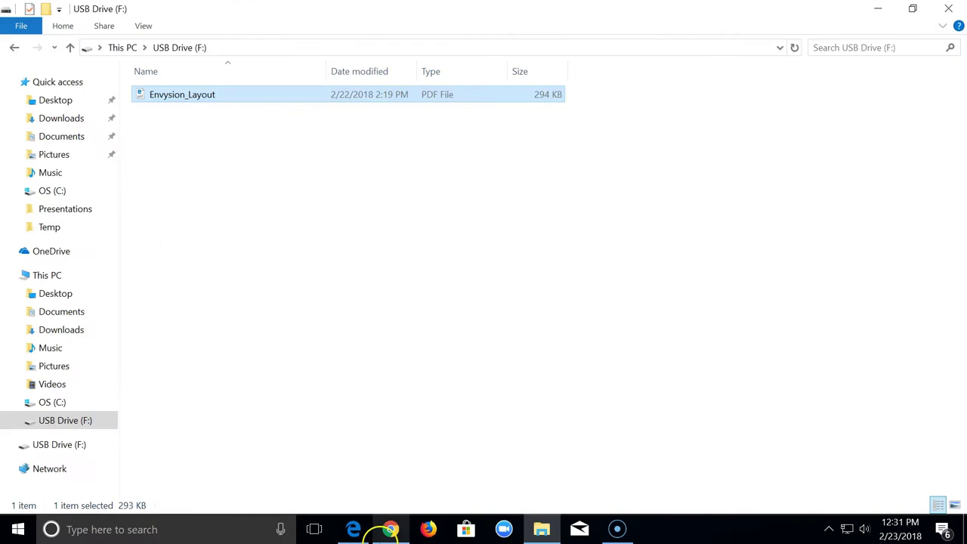
{"action": "left_click", "coordinate": [390, 528]}
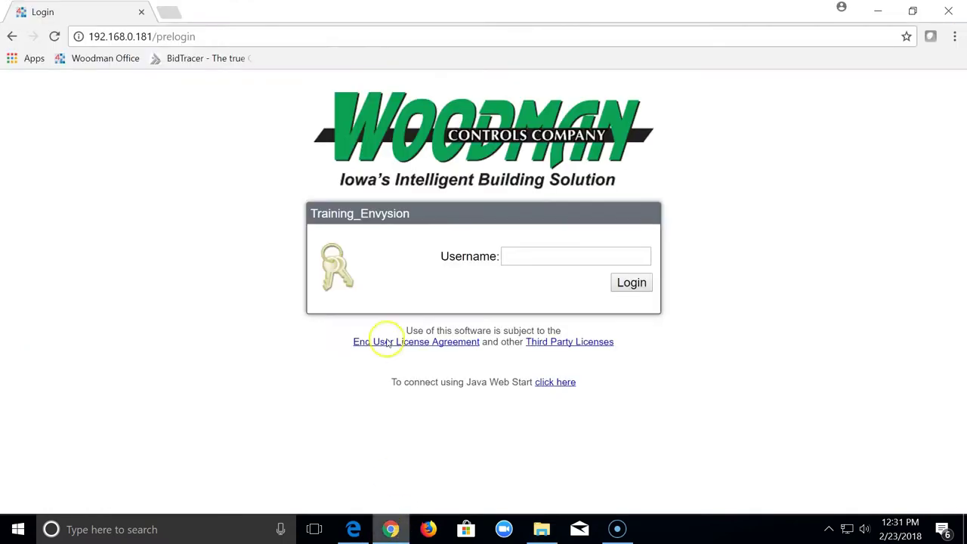
{"action": "left_click", "coordinate": [346, 40]}
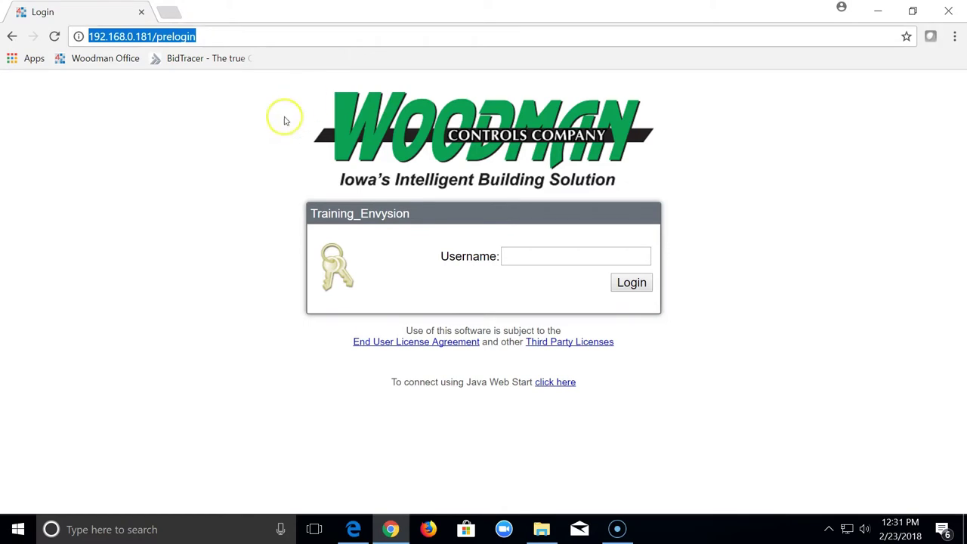
{"action": "key", "text": "Return"}
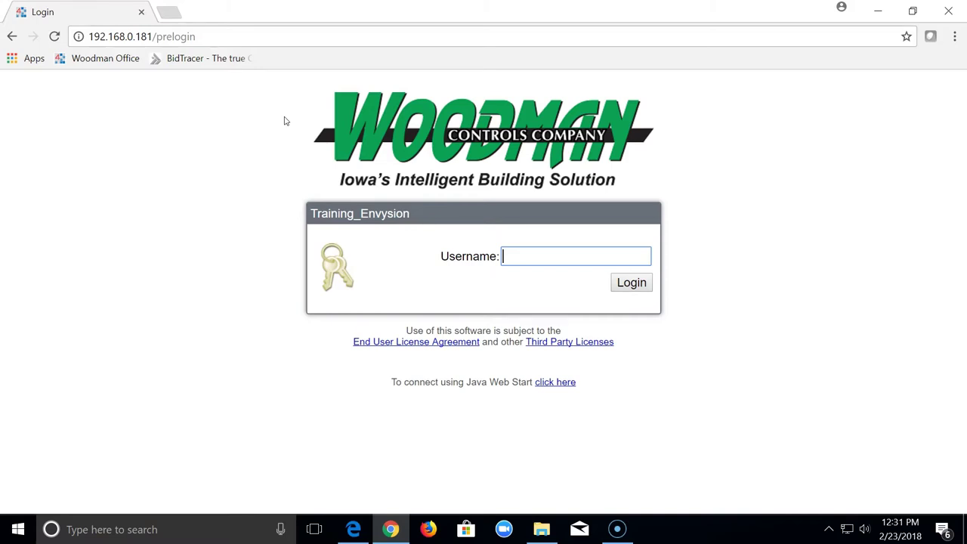
{"action": "left_click", "coordinate": [209, 144]}
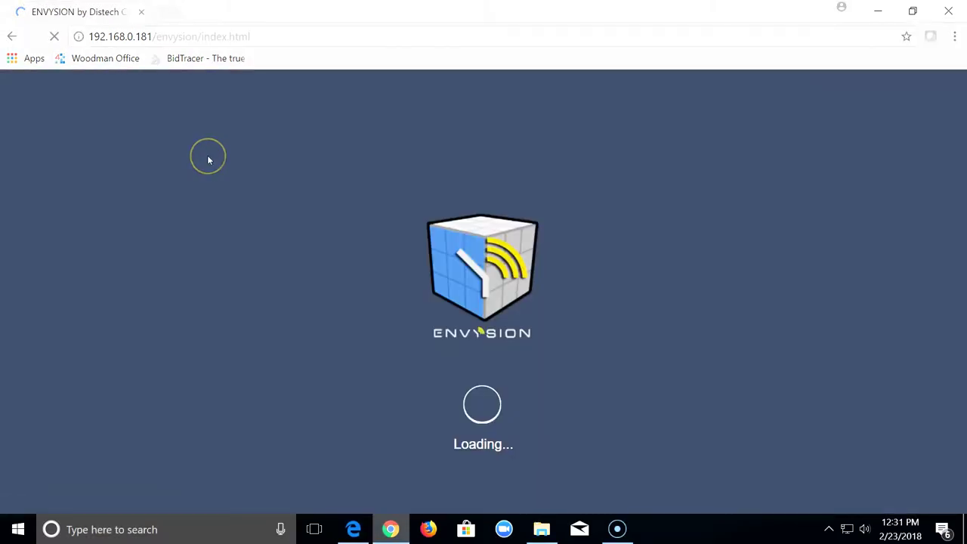
{"action": "left_click", "coordinate": [354, 249]}
{"action": "left_click", "coordinate": [349, 255]}
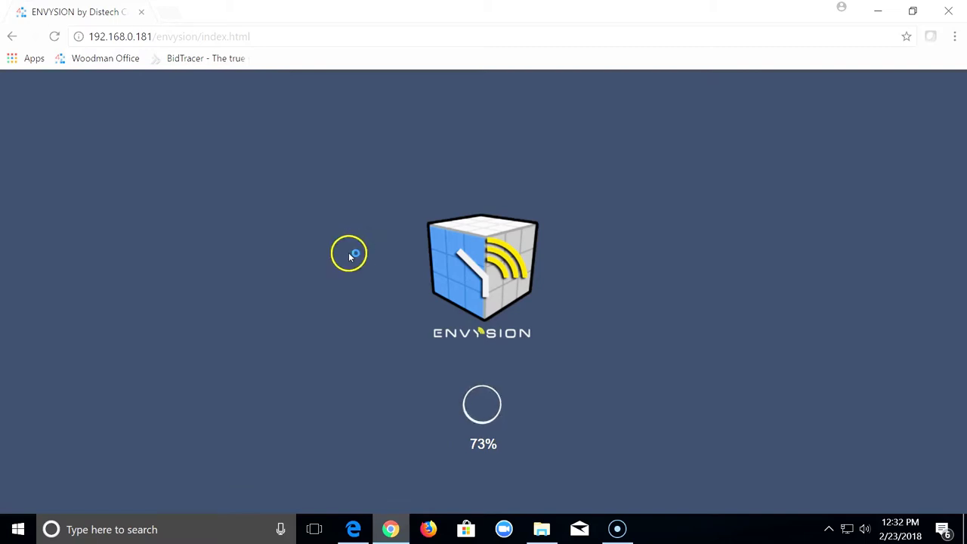
{"action": "left_click", "coordinate": [344, 229]}
{"action": "left_click", "coordinate": [239, 96]}
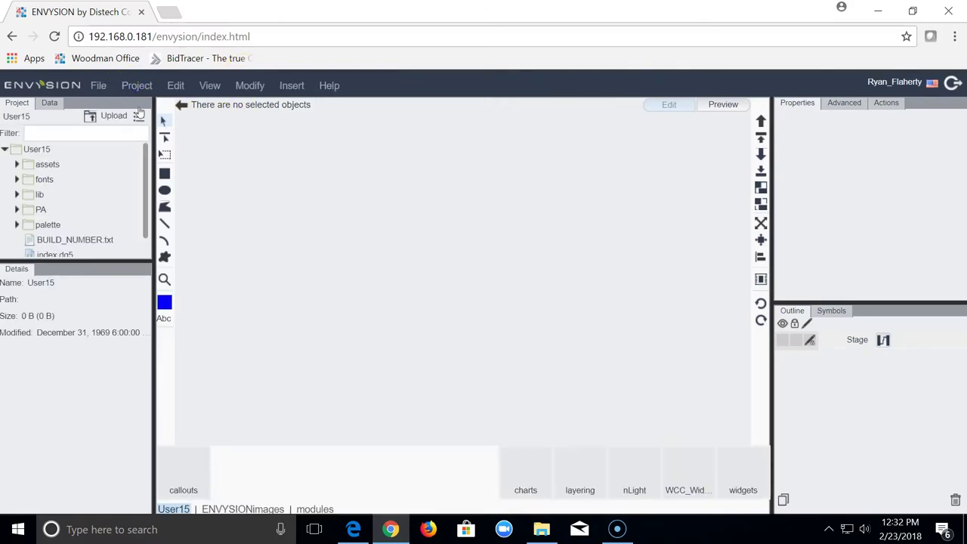
Open the User15 project's viewer link and display the viewer in full screen.
{"action": "left_click", "coordinate": [137, 86]}
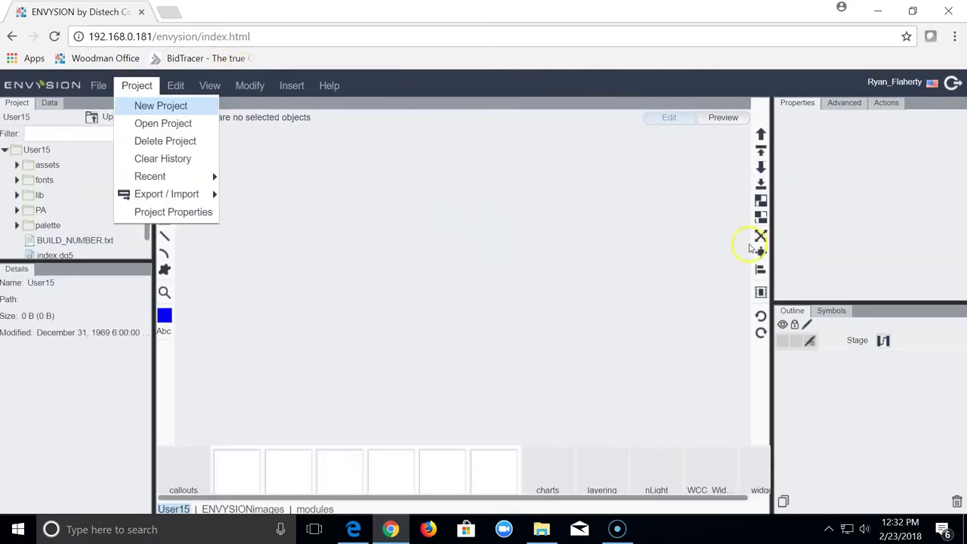
{"action": "left_click", "coordinate": [724, 118]}
{"action": "left_click", "coordinate": [778, 121]}
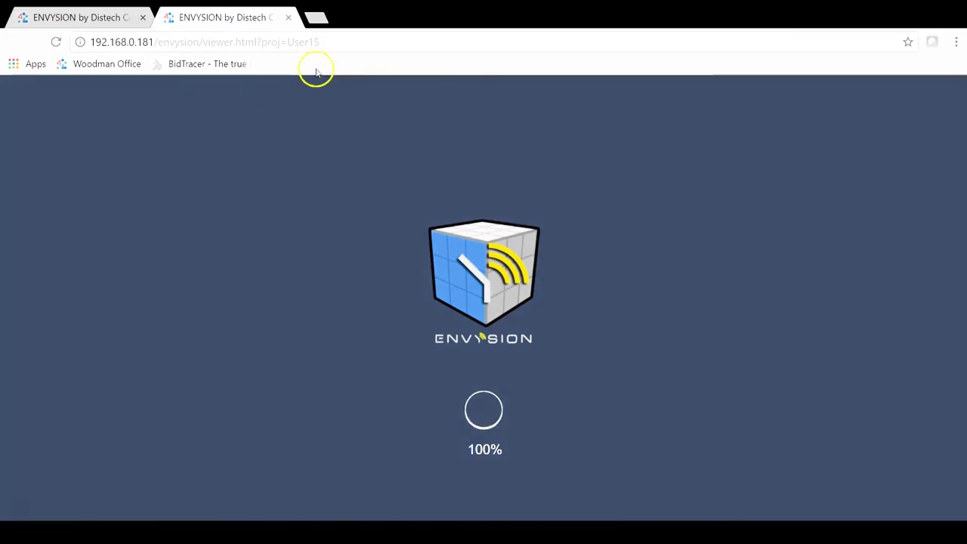
{"action": "key", "text": "F11"}
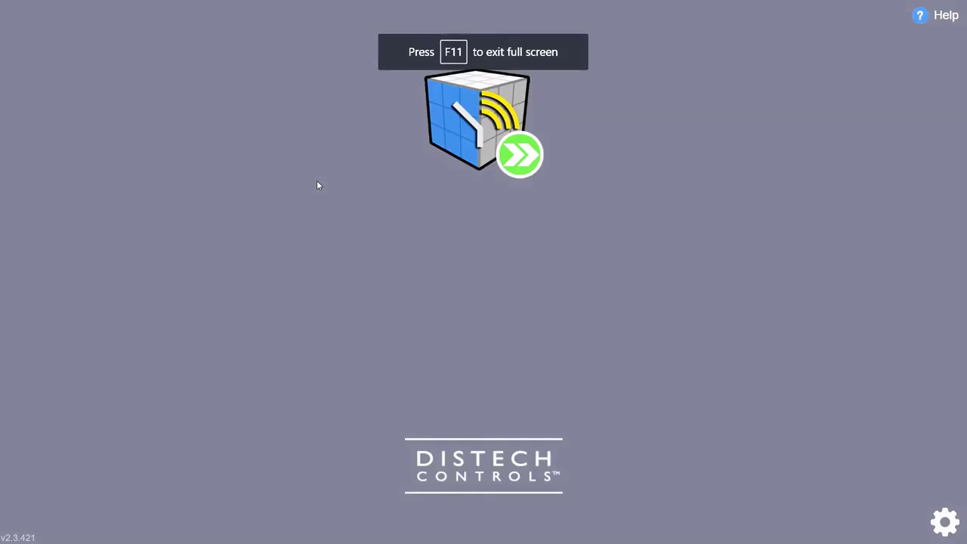
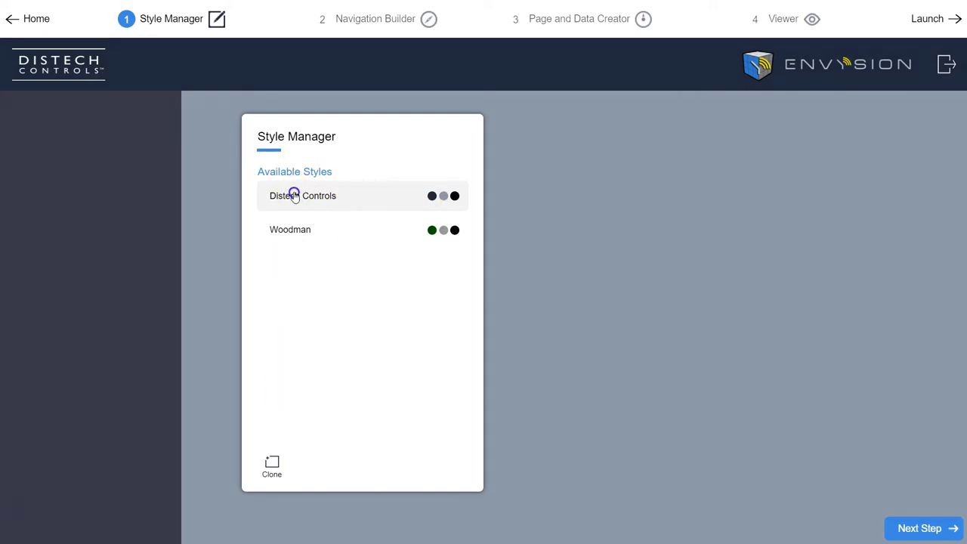
Clone the Distech Controls style and rename the copy after the logged-in account's first name.
{"action": "left_click", "coordinate": [273, 465]}
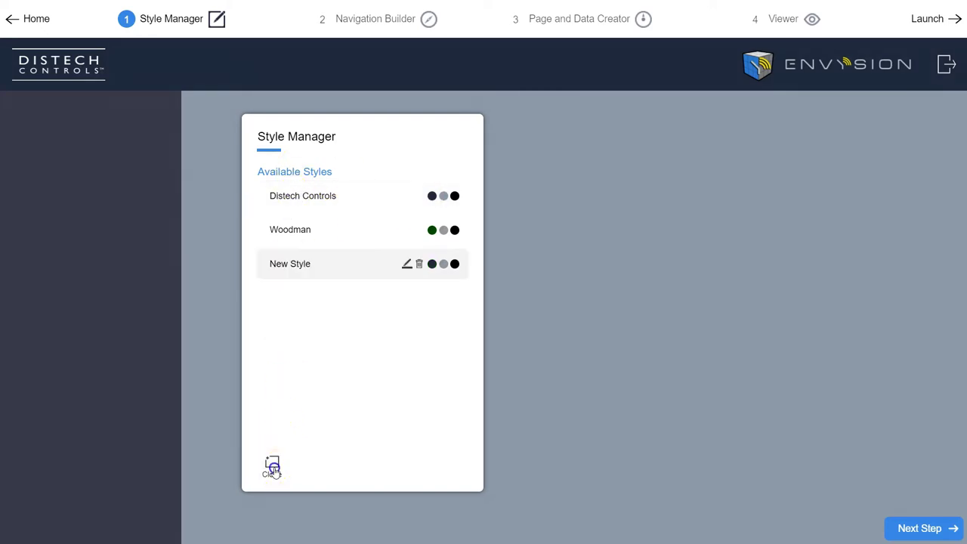
{"action": "left_click", "coordinate": [305, 262]}
{"action": "double_click", "coordinate": [307, 263]}
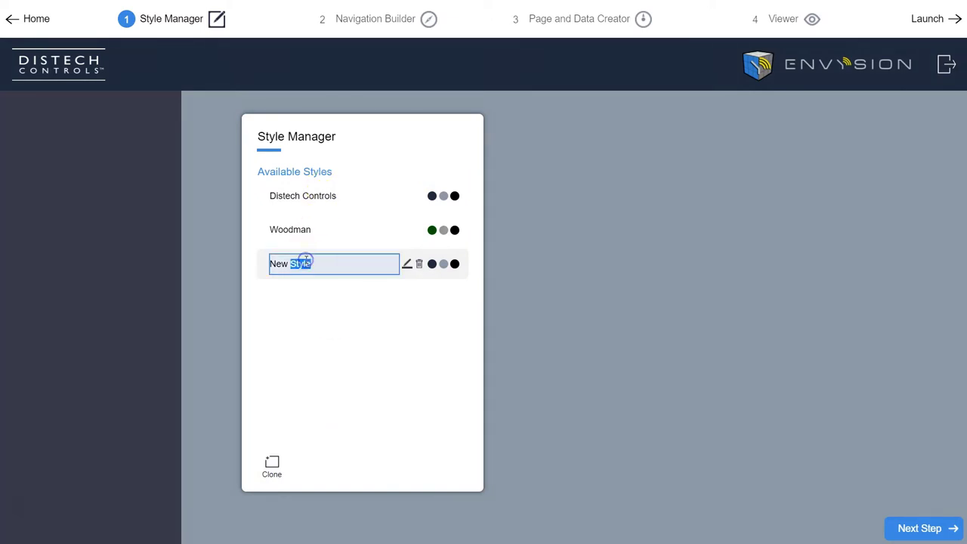
{"action": "left_click_drag", "start_coordinate": [320, 261], "coordinate": [261, 264]}
{"action": "type", "text": "RRYan"}
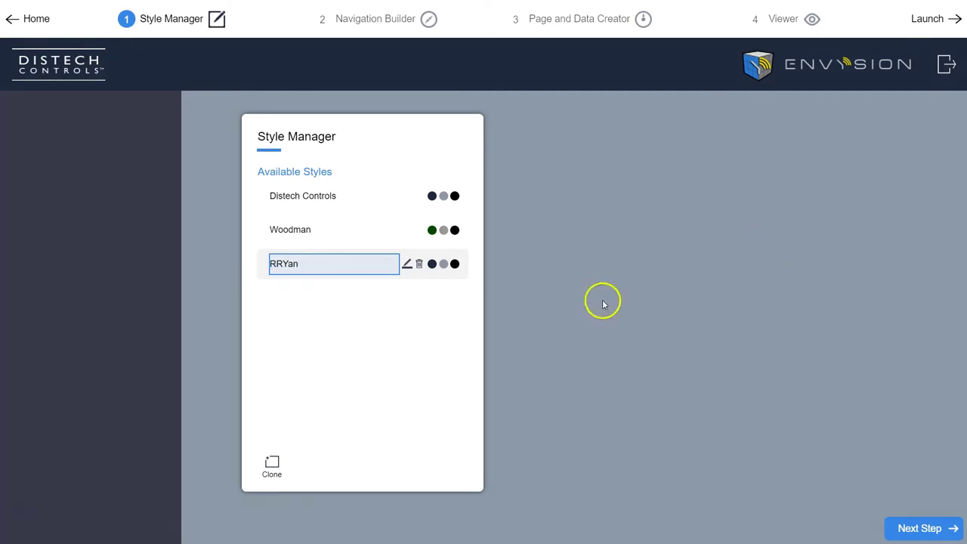
{"action": "left_click", "coordinate": [317, 311]}
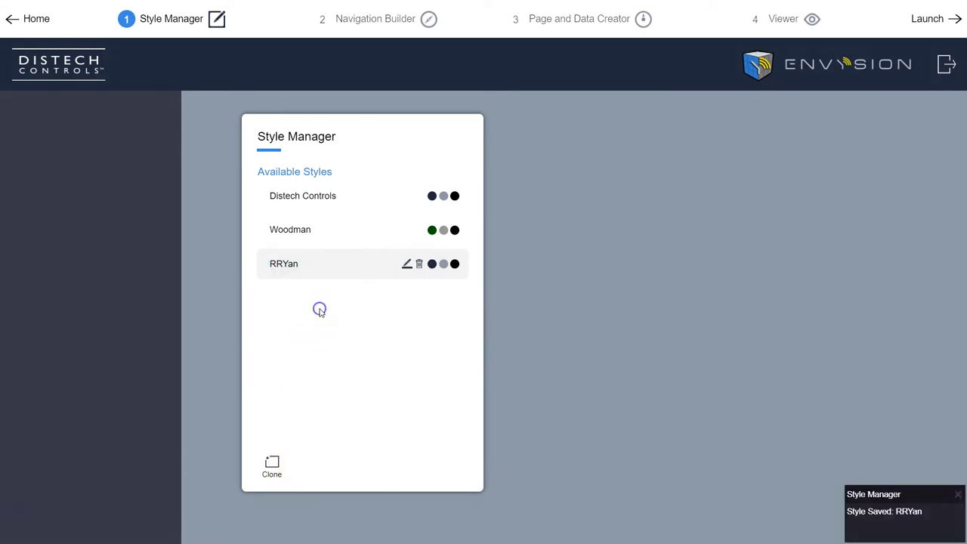
Edit the cloned style's project properties and set its background color to cyan #00ffff.
{"action": "left_click", "coordinate": [406, 264]}
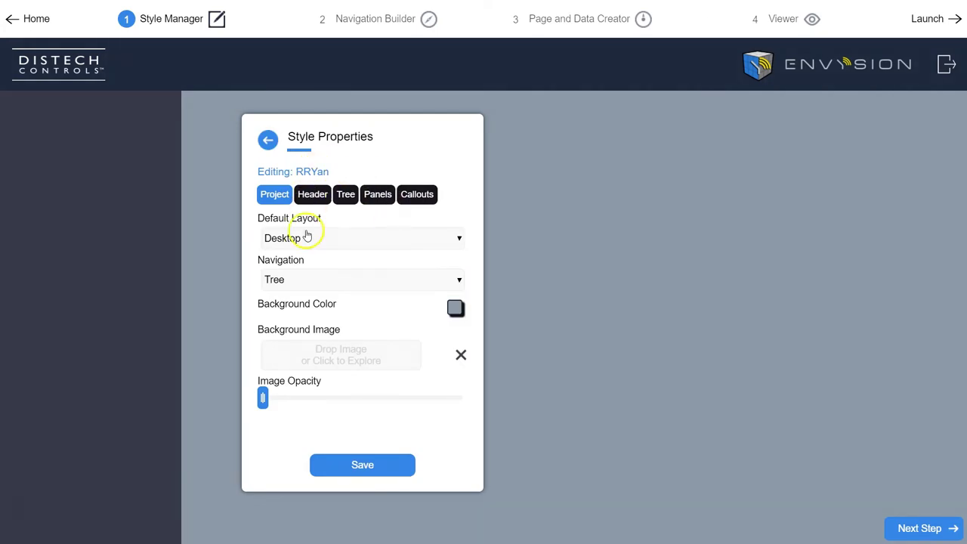
{"action": "left_click", "coordinate": [456, 307]}
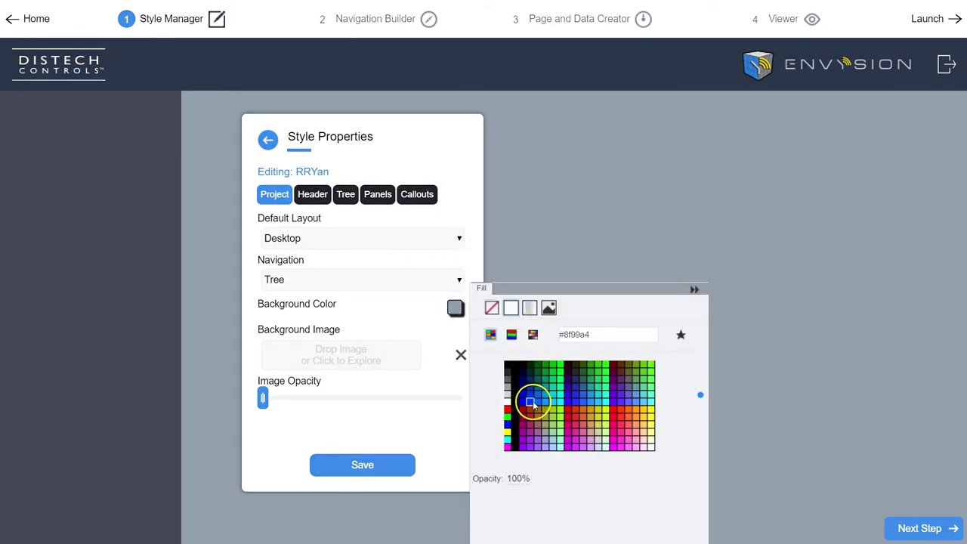
{"action": "left_click", "coordinate": [555, 398]}
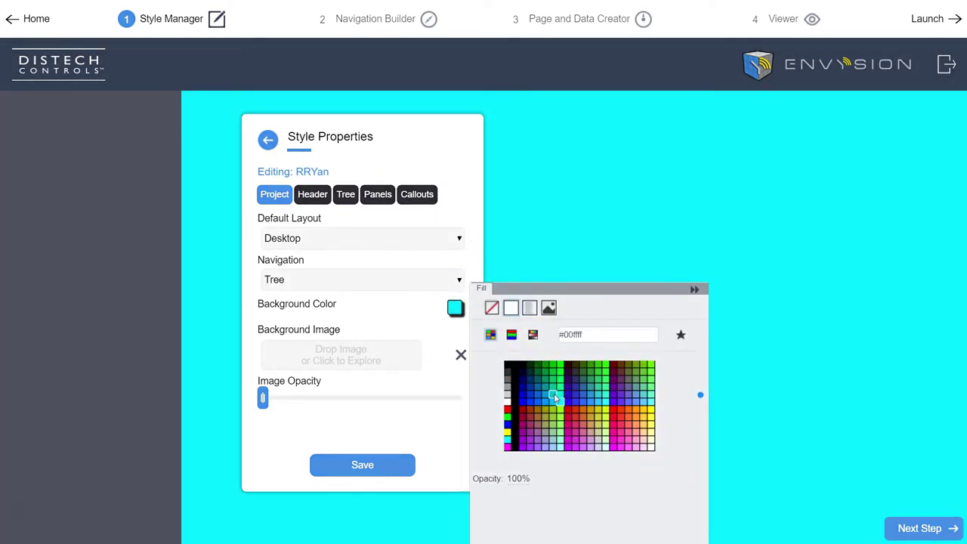
Set the style's background color to #33ffff with 20% opacity.
{"action": "left_click_drag", "start_coordinate": [554, 397], "coordinate": [605, 401]}
{"action": "left_click", "coordinate": [516, 478]}
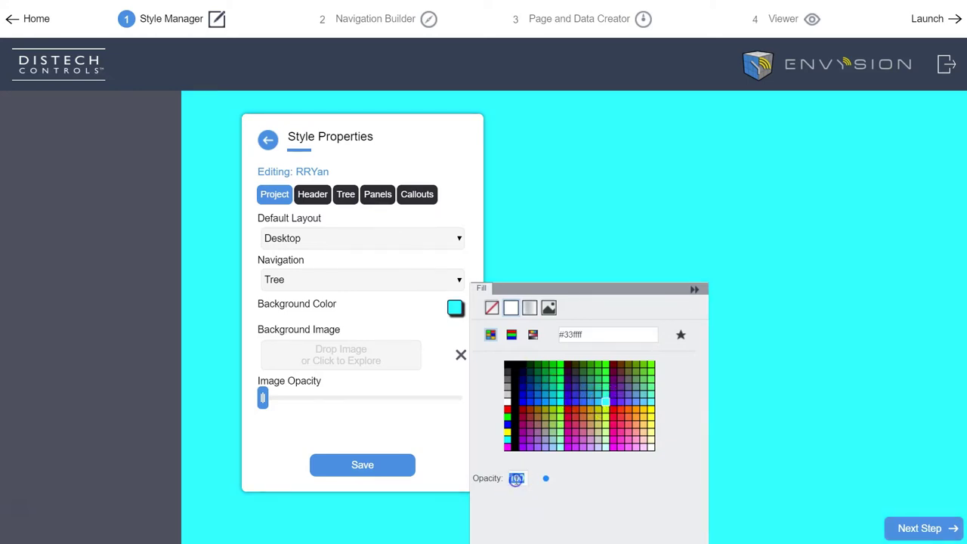
{"action": "type", "text": "20"}
{"action": "left_click", "coordinate": [588, 506]}
{"action": "left_click", "coordinate": [698, 286]}
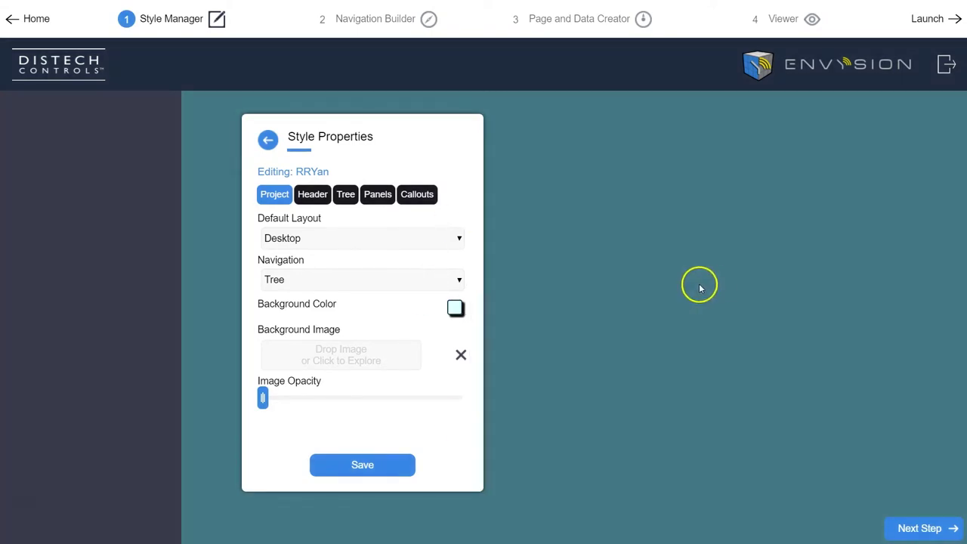
Set the header's main title to "Testing PRoject" and sub-title to "sfafsddsafsadf", and save the style.
{"action": "left_click", "coordinate": [302, 198]}
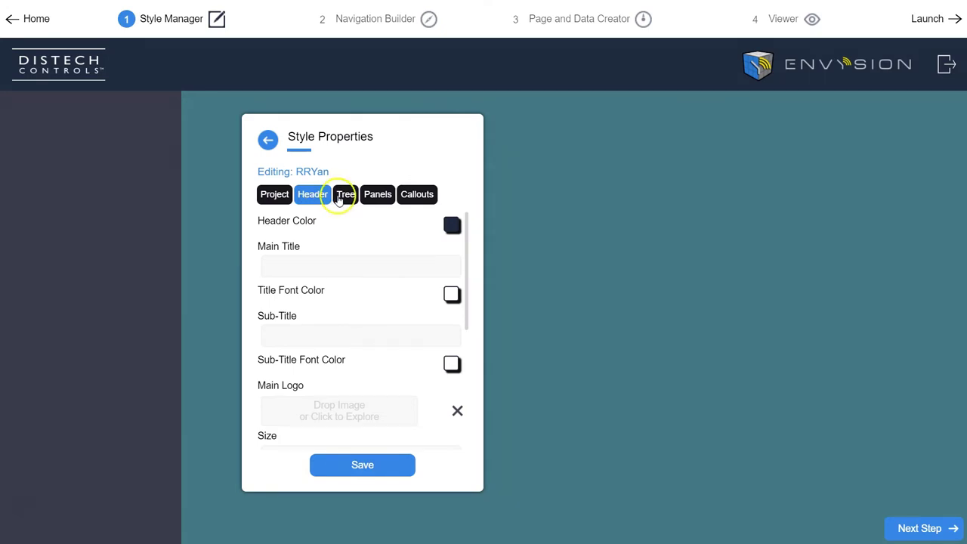
{"action": "left_click", "coordinate": [300, 268]}
{"action": "type", "text": "Testing PRoject"}
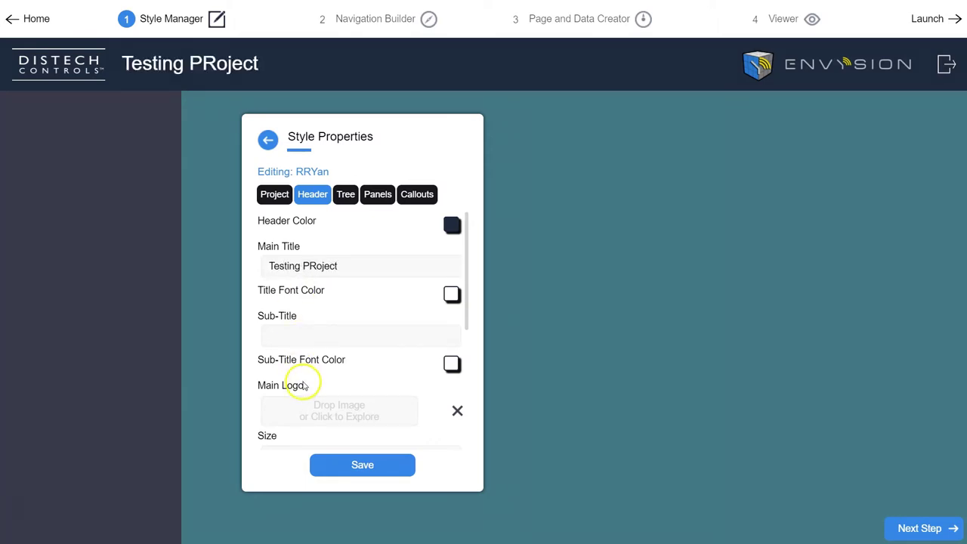
{"action": "left_click", "coordinate": [304, 345]}
{"action": "type", "text": "sfafsddsafsadf"}
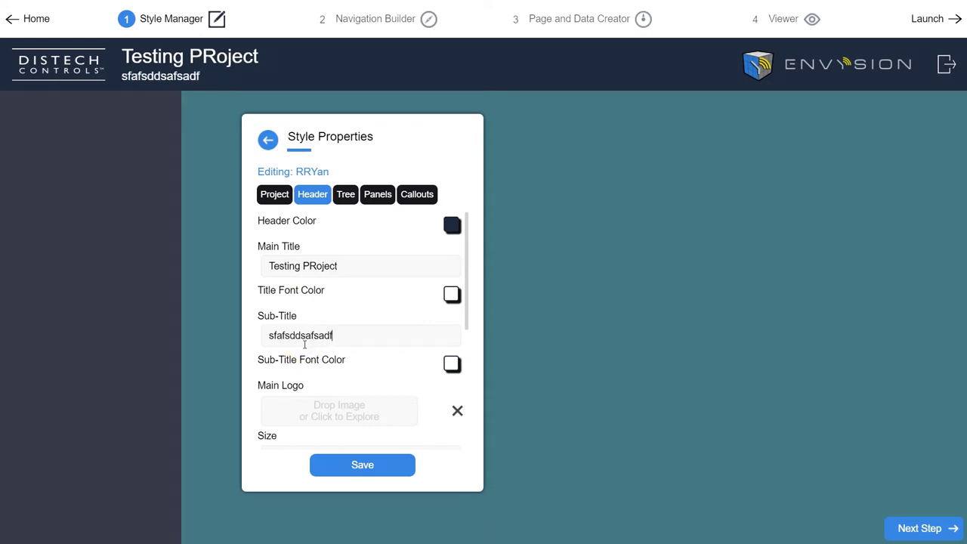
{"action": "left_click", "coordinate": [314, 490]}
{"action": "left_click", "coordinate": [335, 465]}
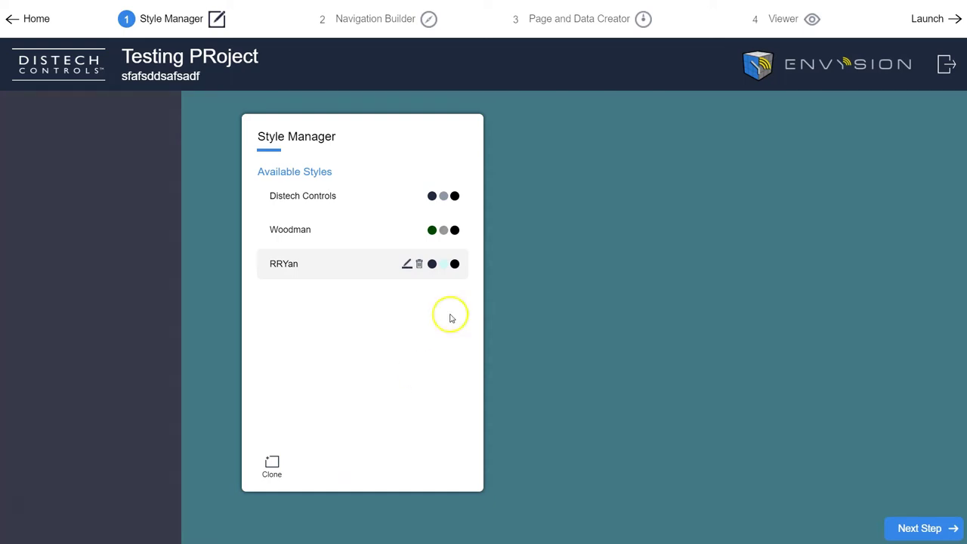
Open the Navigation Builder and display its template elements.
{"action": "left_click", "coordinate": [343, 19]}
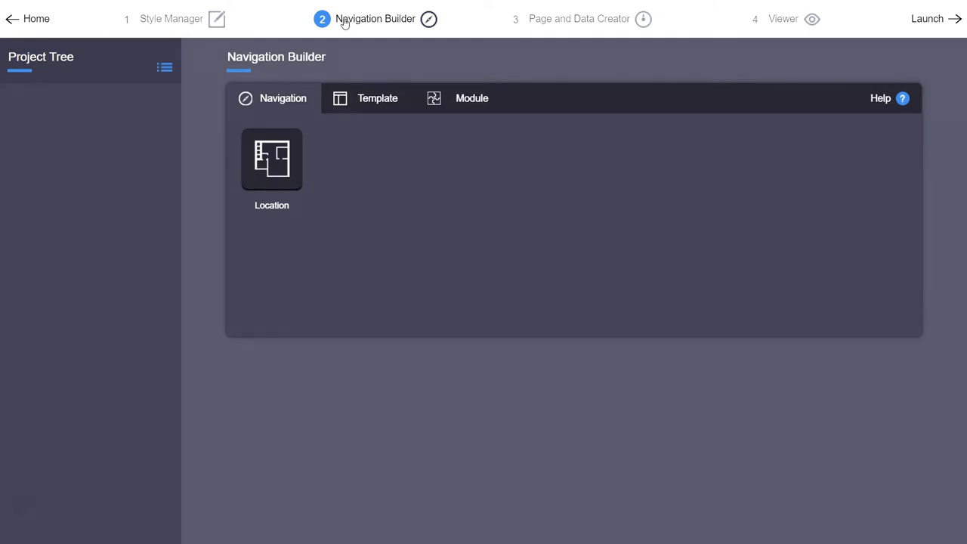
{"action": "left_click", "coordinate": [373, 102]}
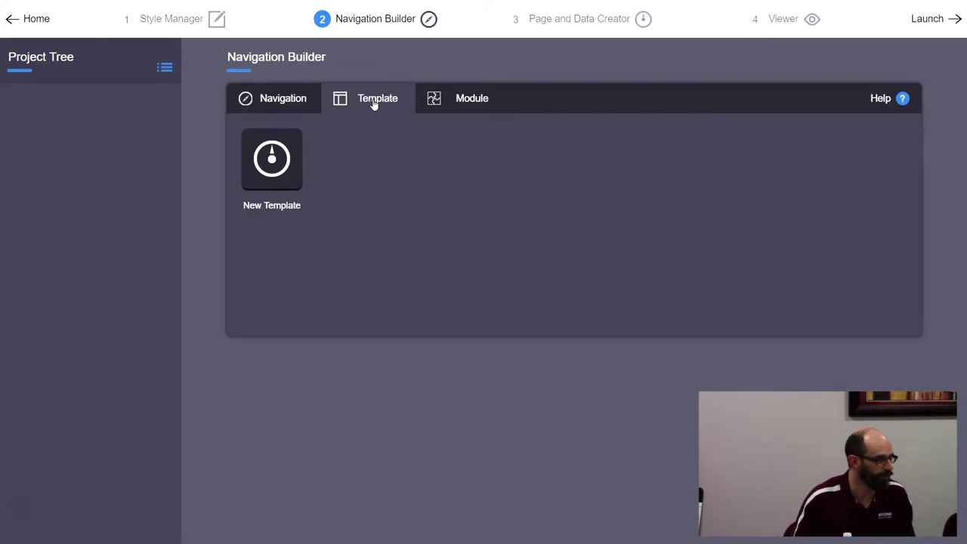
{"action": "left_click", "coordinate": [373, 103]}
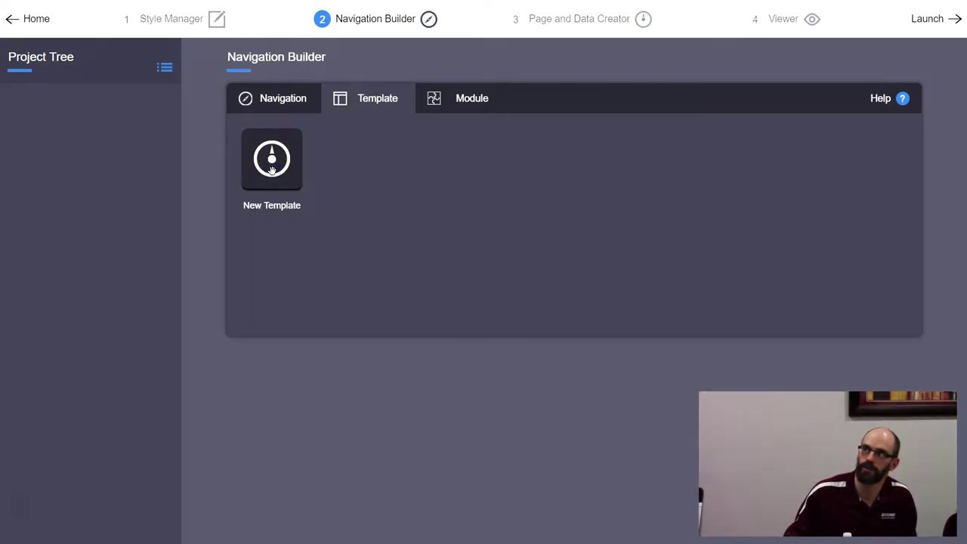
{"action": "left_click", "coordinate": [56, 161]}
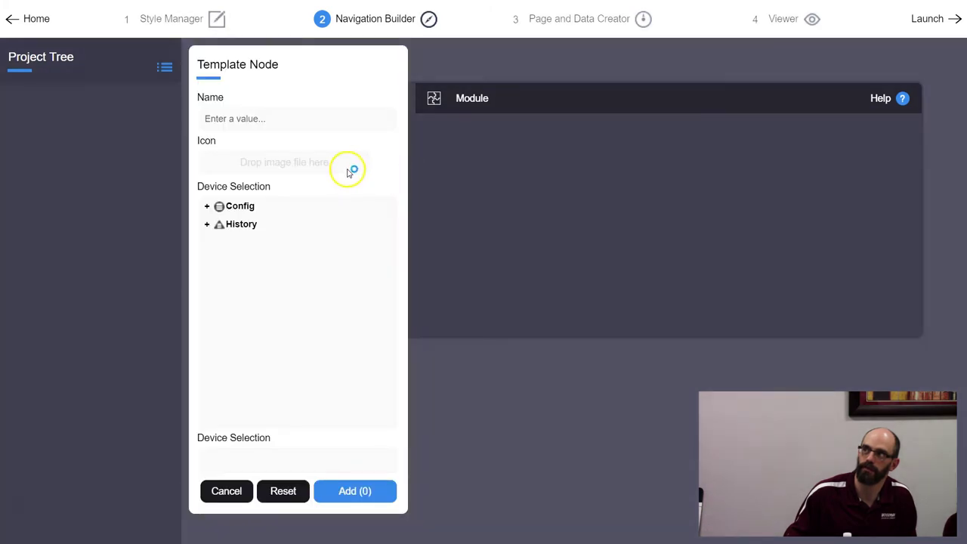
{"action": "left_click", "coordinate": [196, 205]}
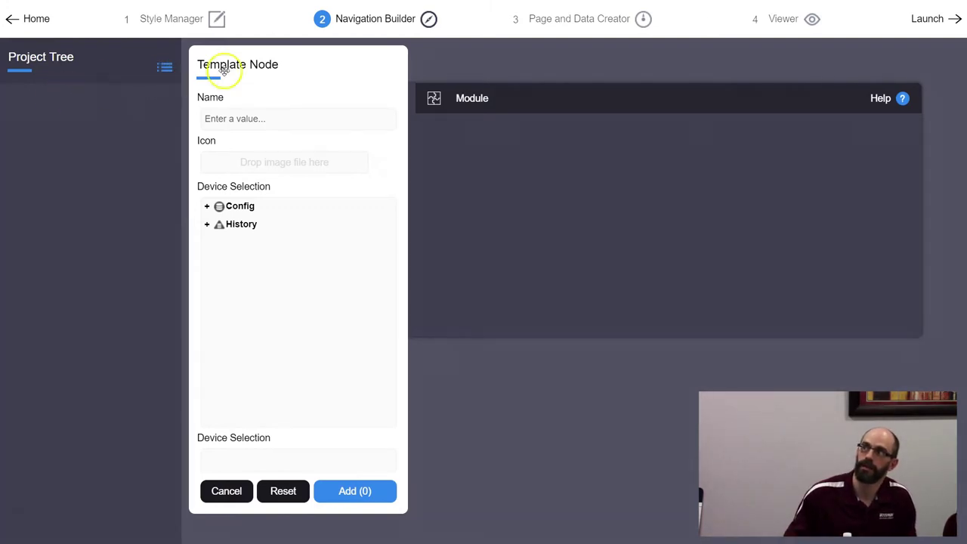
{"action": "left_click", "coordinate": [233, 490]}
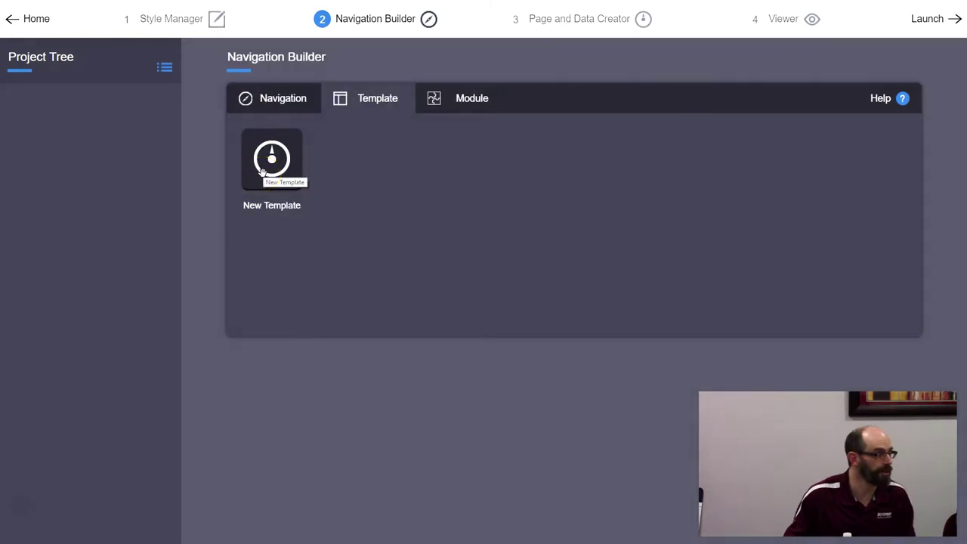
Start a new template node in the project tree and name it AHU-1.
{"action": "left_click_drag", "start_coordinate": [262, 172], "coordinate": [95, 170]}
{"action": "left_click", "coordinate": [252, 163]}
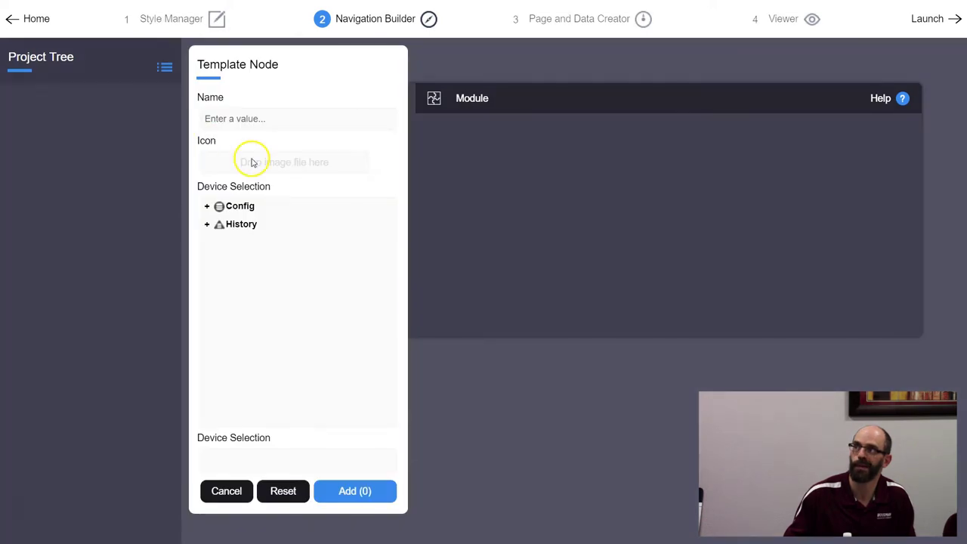
{"action": "left_click", "coordinate": [249, 119]}
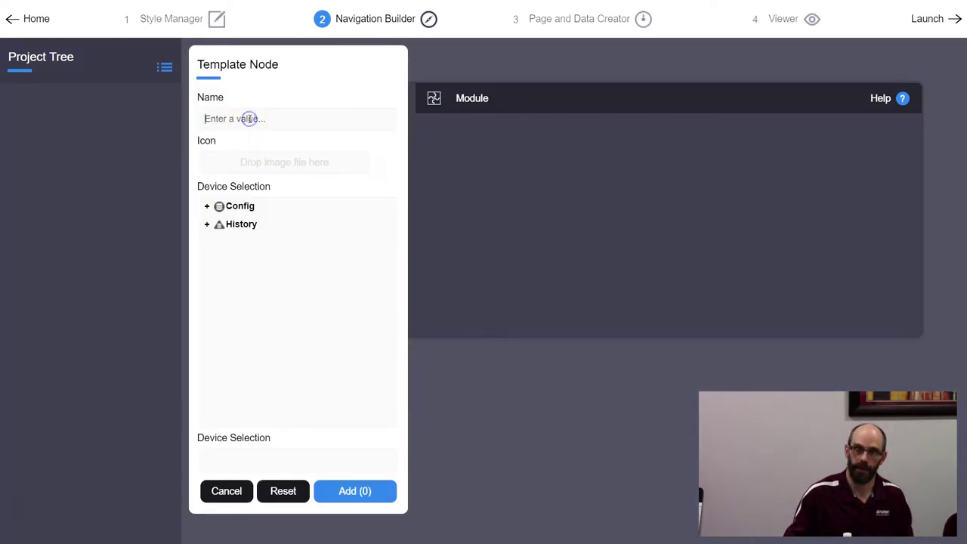
{"action": "type", "text": "AHU"}
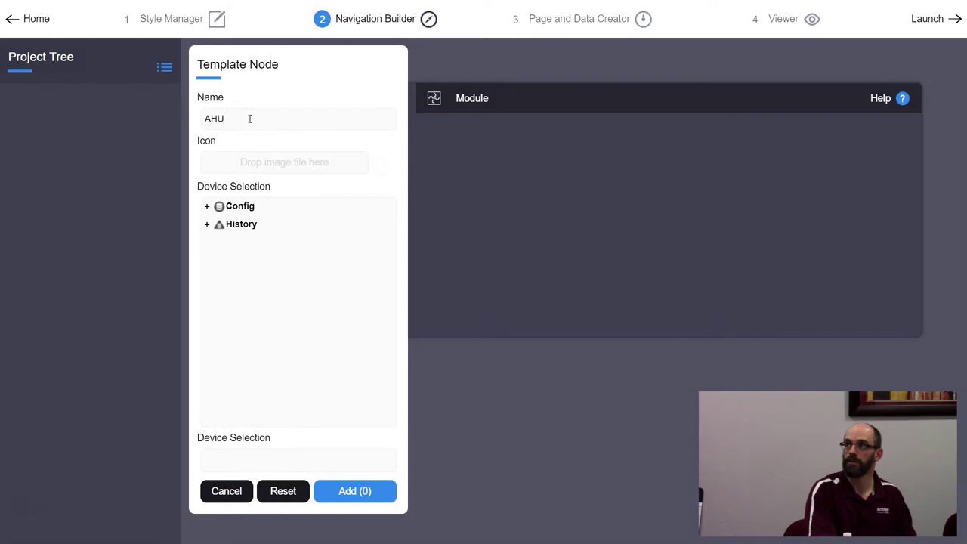
{"action": "type", "text": "-1"}
Select Controller_1 from the User15 folder of the BcpBacnetNetwork driver as the template's device.
{"action": "left_click", "coordinate": [206, 211]}
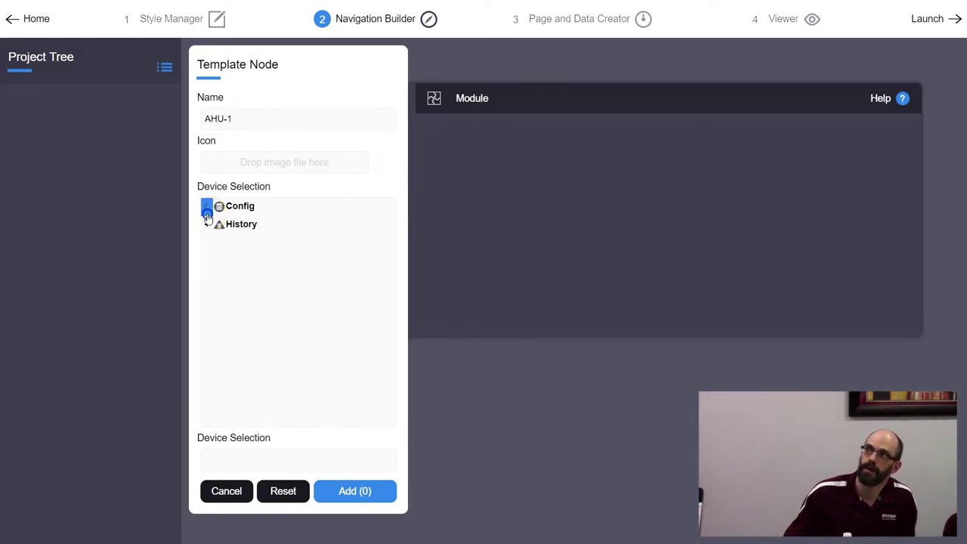
{"action": "left_click", "coordinate": [218, 228]}
{"action": "left_click", "coordinate": [218, 241]}
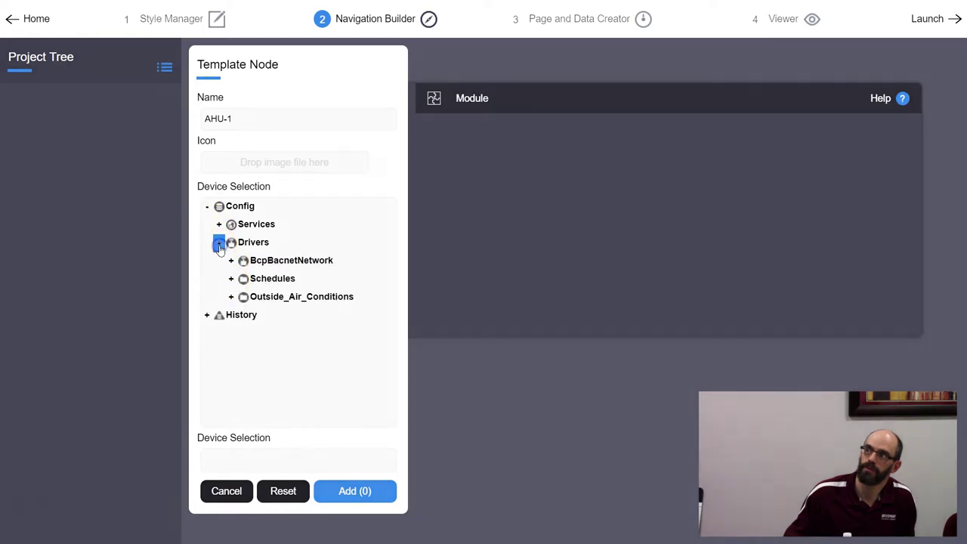
{"action": "left_click", "coordinate": [229, 261]}
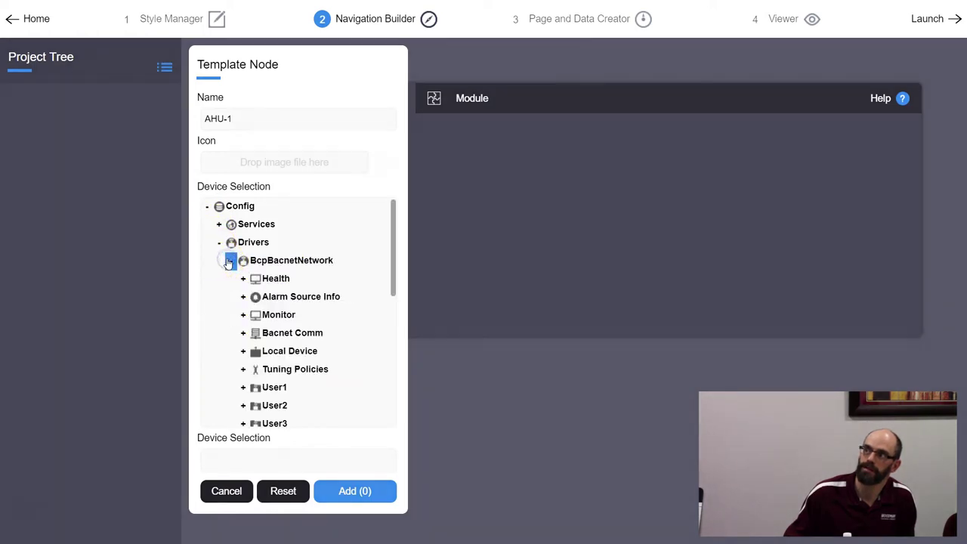
{"action": "scroll", "coordinate": [242, 279], "scroll_direction": "down", "scroll_amount": 5}
{"action": "scroll", "coordinate": [245, 283], "scroll_direction": "down", "scroll_amount": 3}
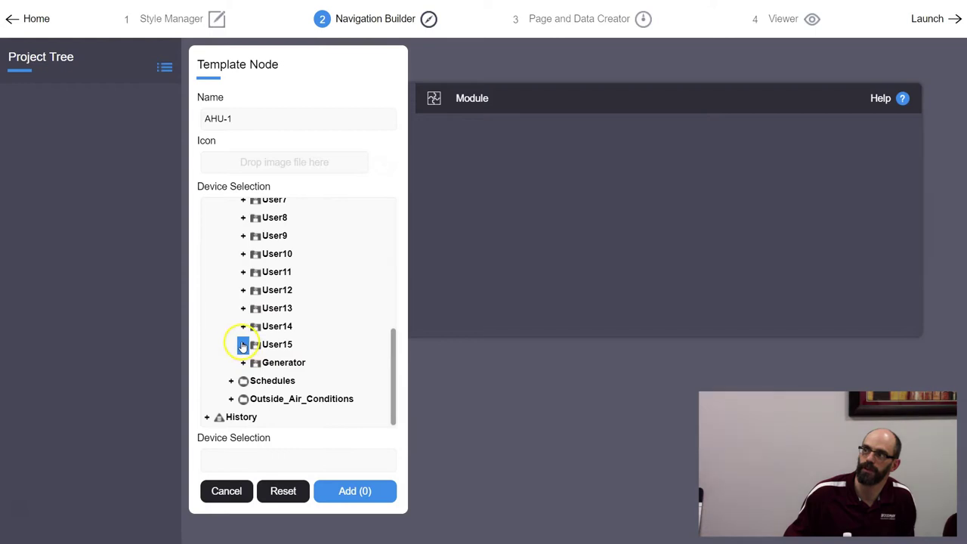
{"action": "left_click", "coordinate": [242, 344]}
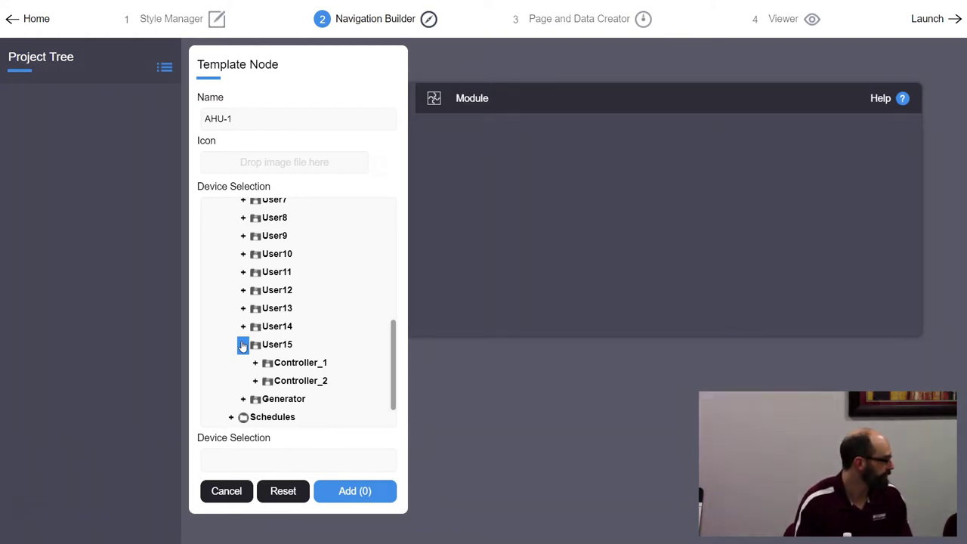
{"action": "left_click", "coordinate": [302, 364]}
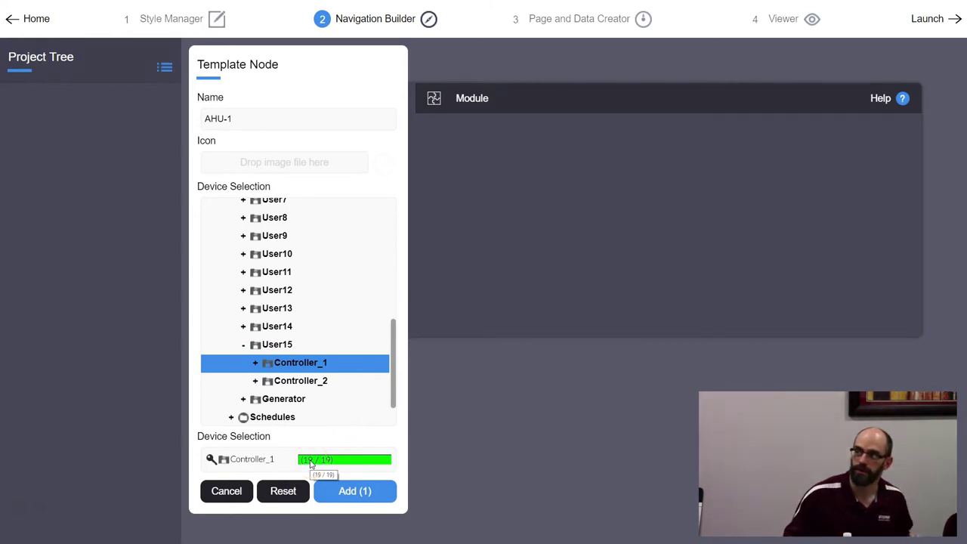
Include Controller_2 in the device selection and make it the key device to compare the controllers' point matches.
{"action": "mouse_move", "coordinate": [311, 365]}
{"action": "left_mouse_down"}
{"action": "mouse_move", "coordinate": [317, 352]}
{"action": "mouse_move", "coordinate": [312, 382]}
{"action": "left_mouse_up"}
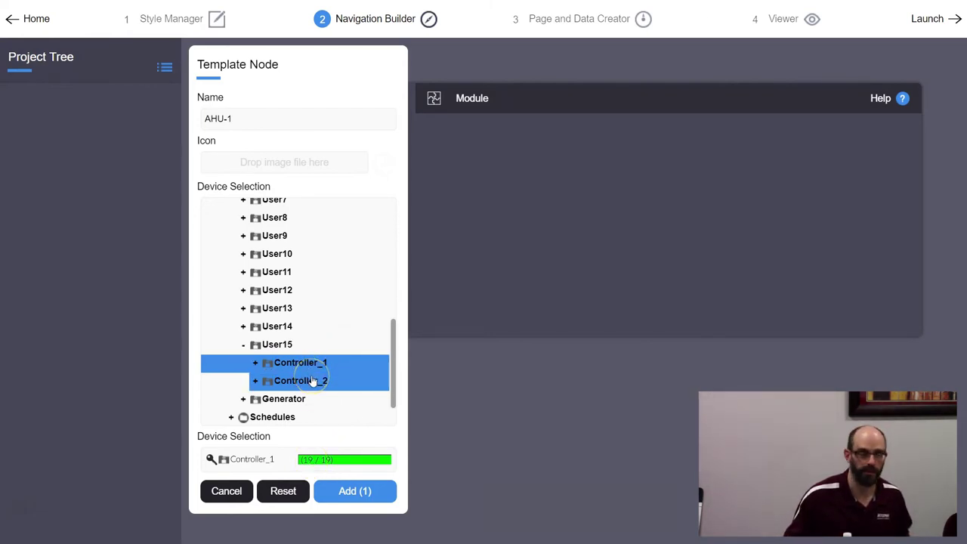
{"action": "left_click", "coordinate": [313, 380]}
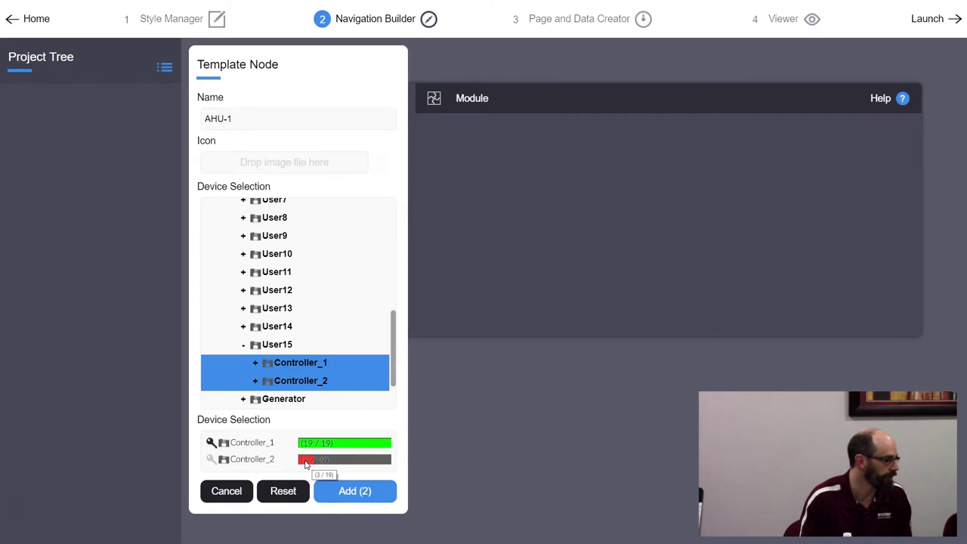
{"action": "left_click", "coordinate": [210, 460]}
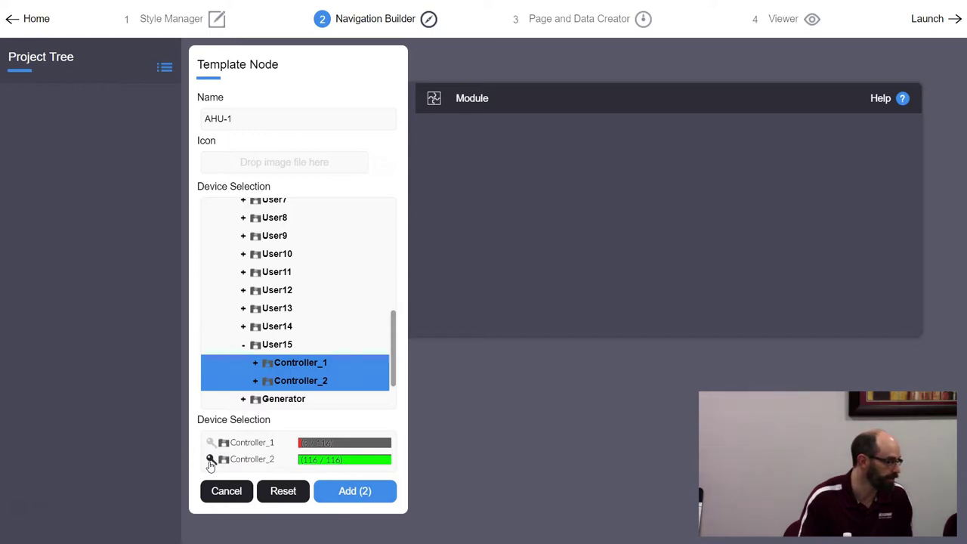
{"action": "left_click", "coordinate": [307, 445]}
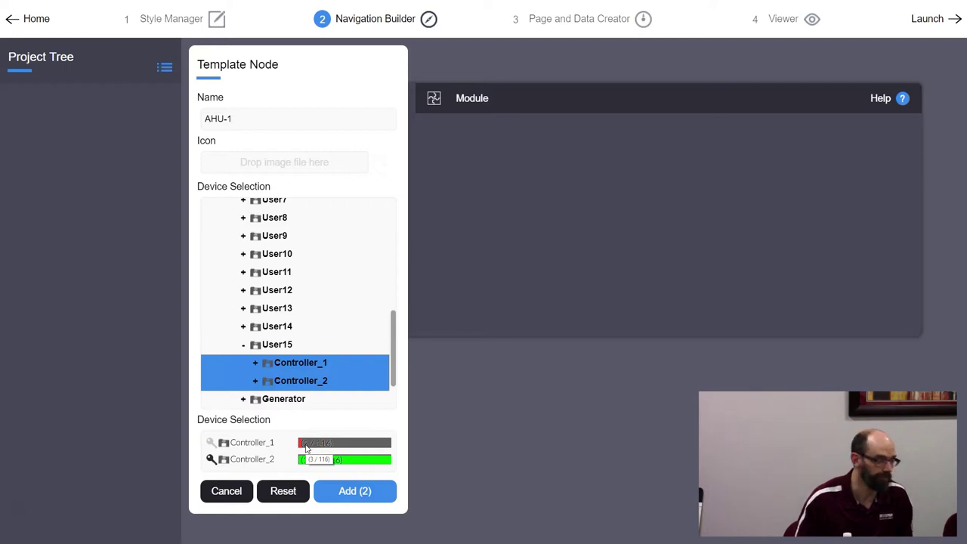
{"action": "left_click", "coordinate": [235, 452]}
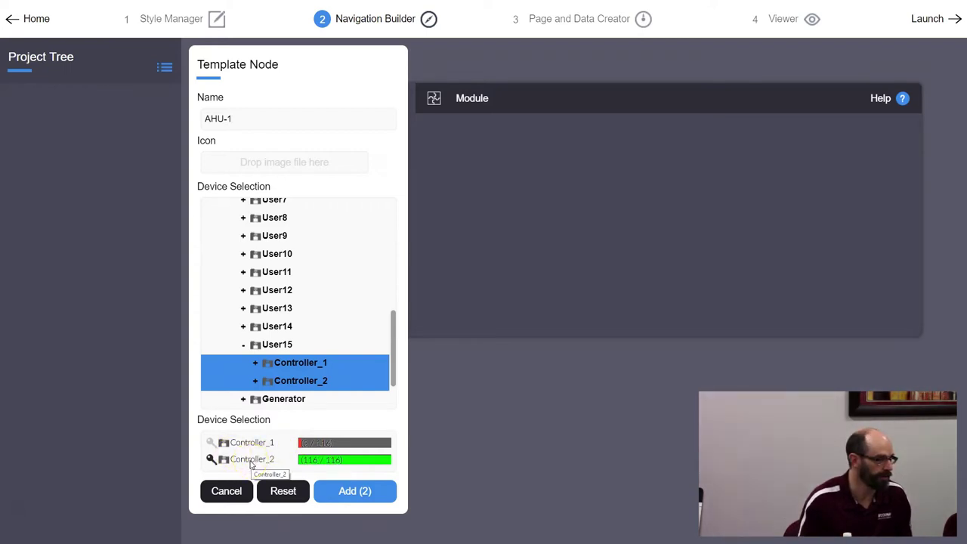
Keep only Controller_1 in the device selection and add the AHU-1 template to the project.
{"action": "left_click", "coordinate": [300, 362]}
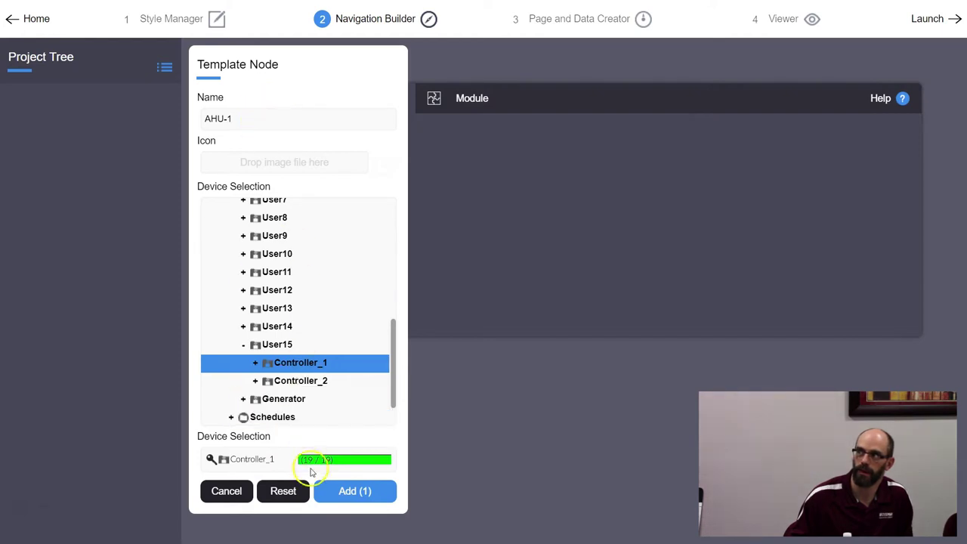
{"action": "left_click", "coordinate": [342, 492]}
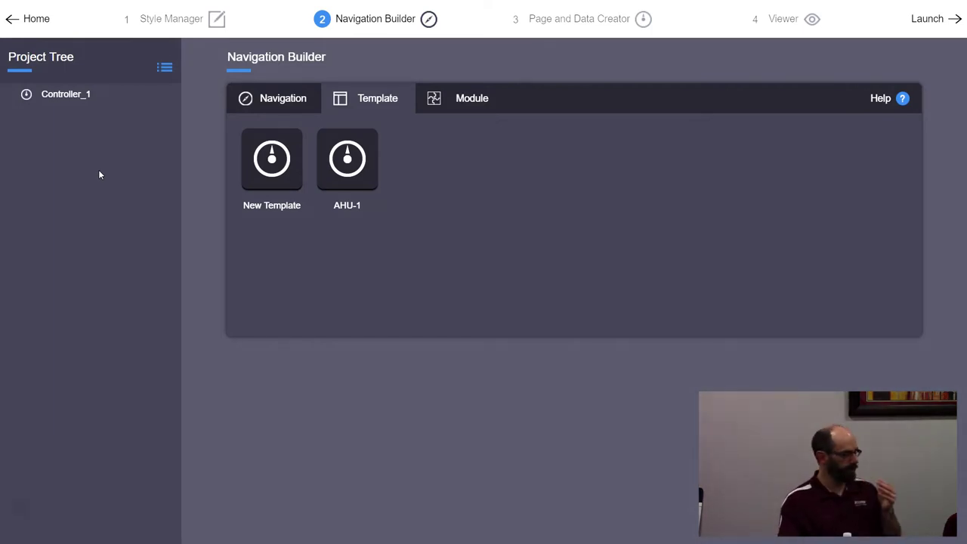
{"action": "key", "text": "ctrl+minus"}
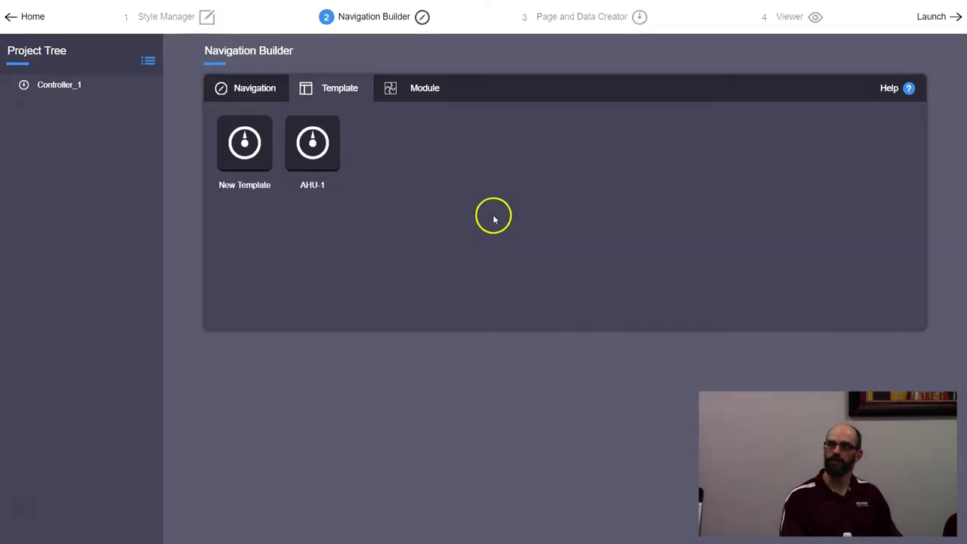
{"action": "key", "text": "ctrl+minus"}
{"action": "key", "text": "ctrl+minus"}
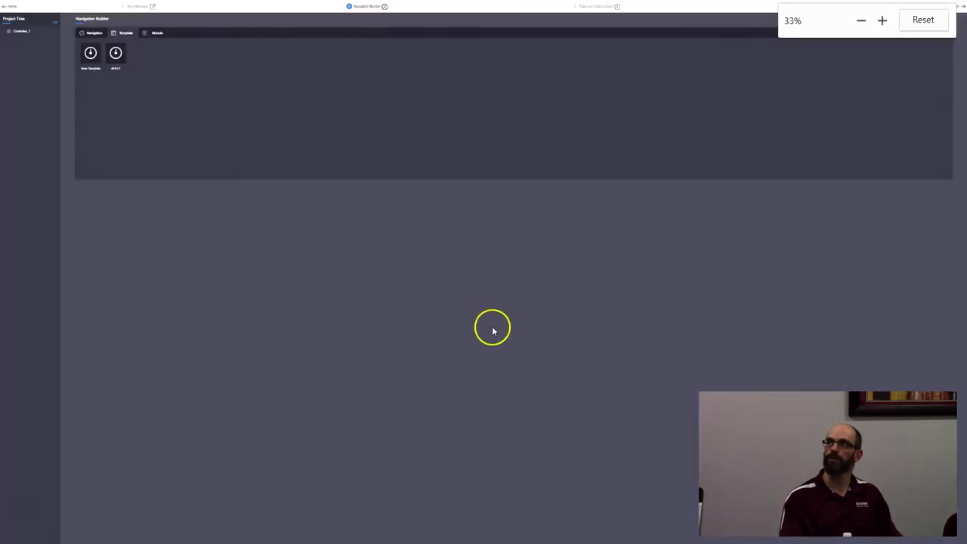
{"action": "key", "text": "ctrl+plus"}
{"action": "key", "text": "ctrl+plus"}
{"action": "key", "text": "ctrl+plus"}
{"action": "key", "text": "ctrl+plus"}
{"action": "key", "text": "ctrl+plus"}
{"action": "key", "text": "ctrl+plus"}
{"action": "key", "text": "ctrl+plus"}
{"action": "key", "text": "ctrl+plus"}
{"action": "key", "text": "ctrl+plus"}
{"action": "key", "text": "ctrl+plus"}
{"action": "key", "text": "ctrl+minus"}
{"action": "key", "text": "ctrl+minus"}
{"action": "key", "text": "ctrl+minus"}
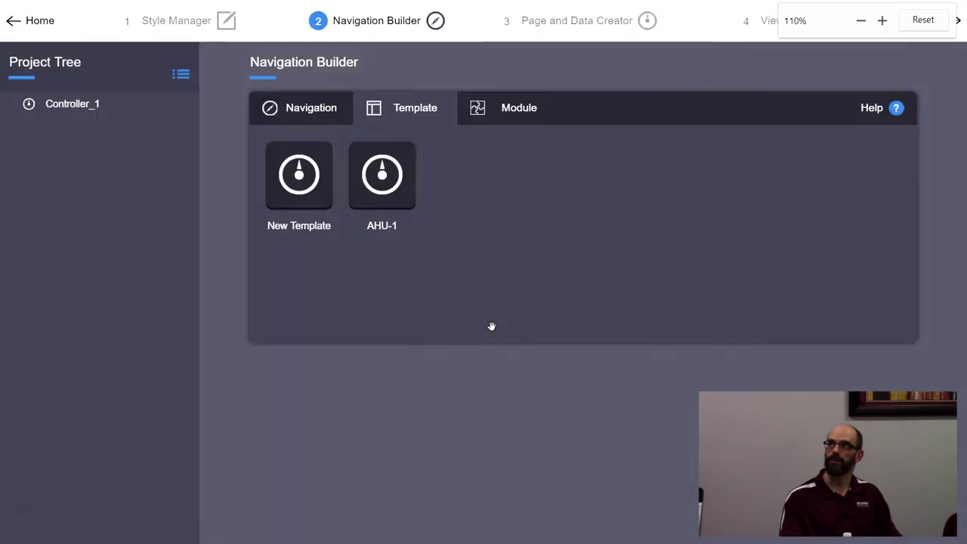
{"action": "key", "text": "ctrl+minus"}
{"action": "key", "text": "ctrl+minus"}
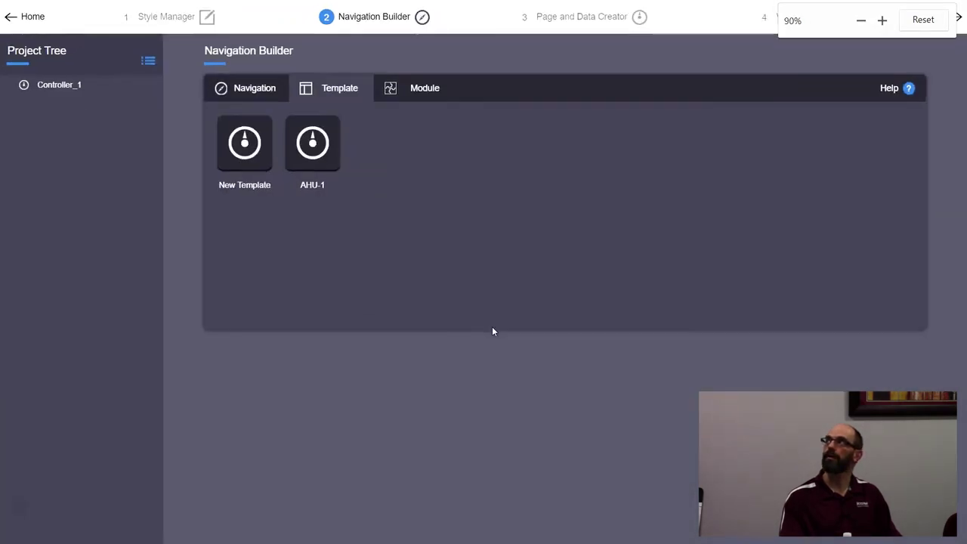
{"action": "key", "text": "ctrl+plus"}
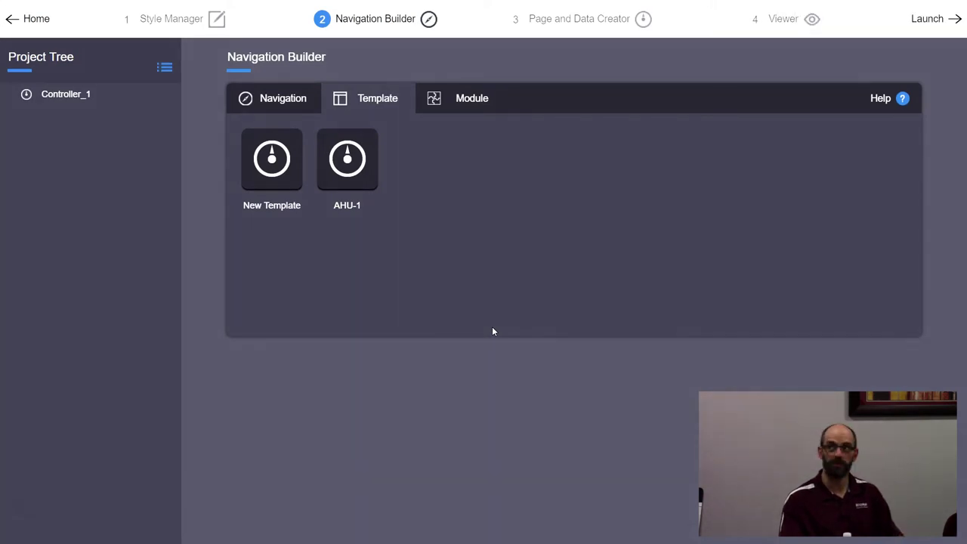
{"action": "key", "text": "ctrl+minus"}
{"action": "key", "text": "ctrl+minus"}
{"action": "key", "text": "ctrl+minus"}
{"action": "key", "text": "ctrl+minus"}
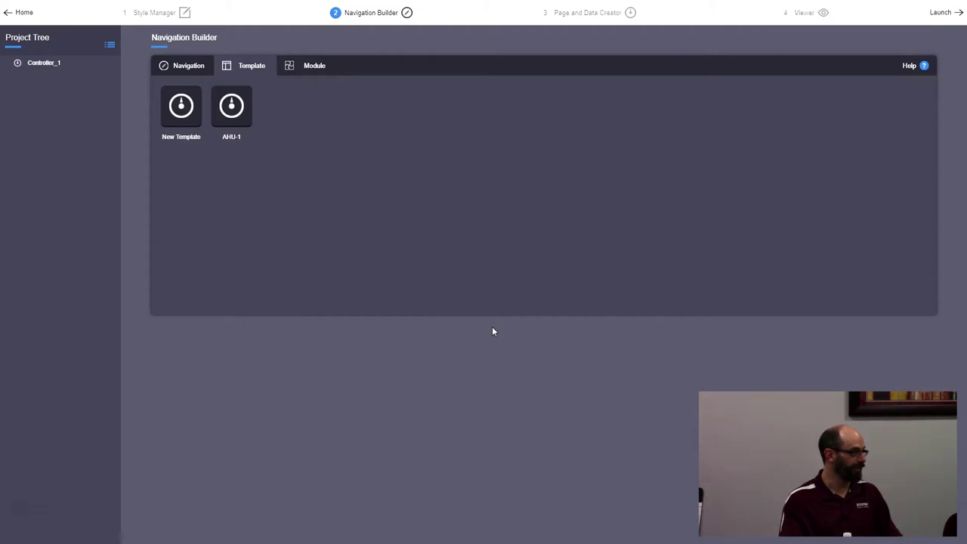
{"action": "key", "text": "ctrl+plus"}
{"action": "key", "text": "ctrl+plus"}
{"action": "key", "text": "ctrl+plus"}
{"action": "key", "text": "ctrl+plus"}
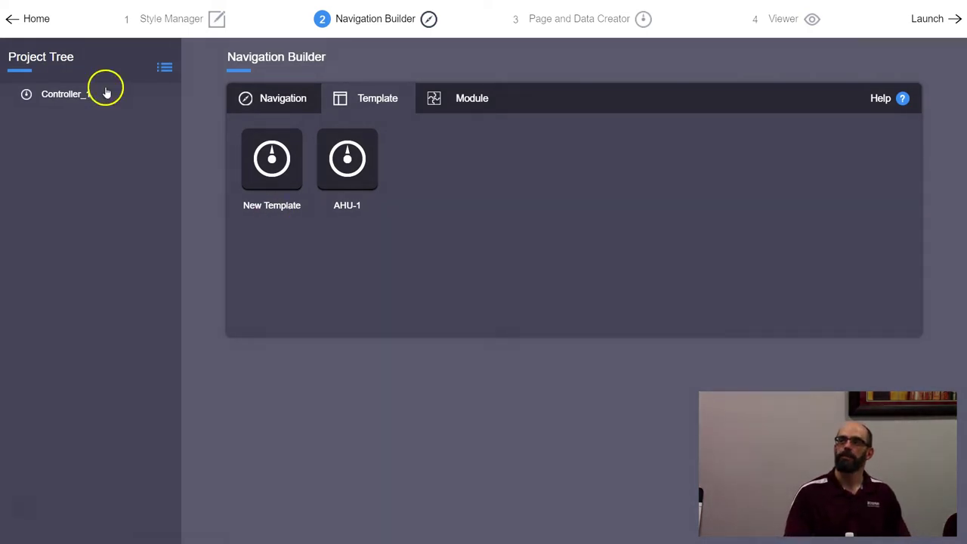
Open the Controller_1 node of the project tree for editing in the Node Editor.
{"action": "left_click", "coordinate": [77, 98]}
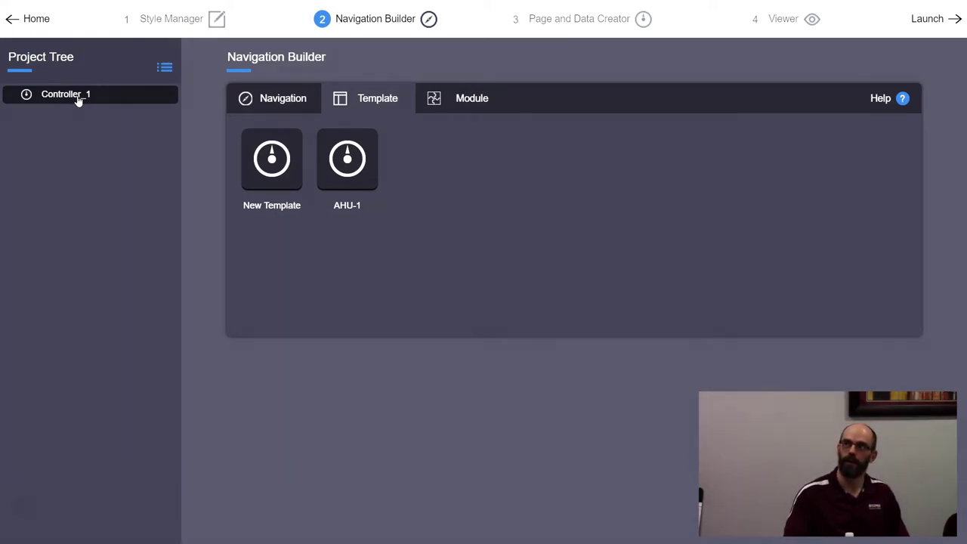
{"action": "right_click", "coordinate": [78, 98]}
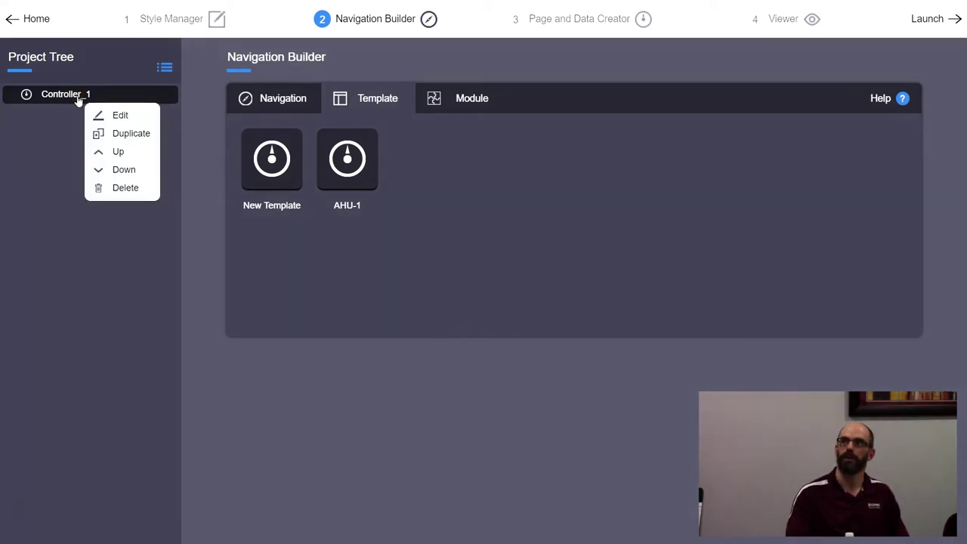
{"action": "left_click", "coordinate": [134, 119]}
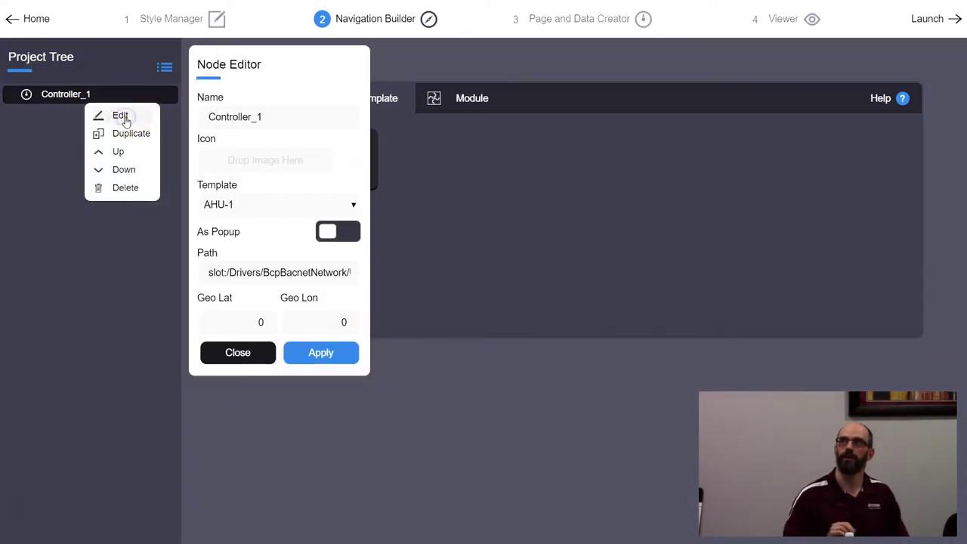
{"action": "left_click", "coordinate": [255, 133]}
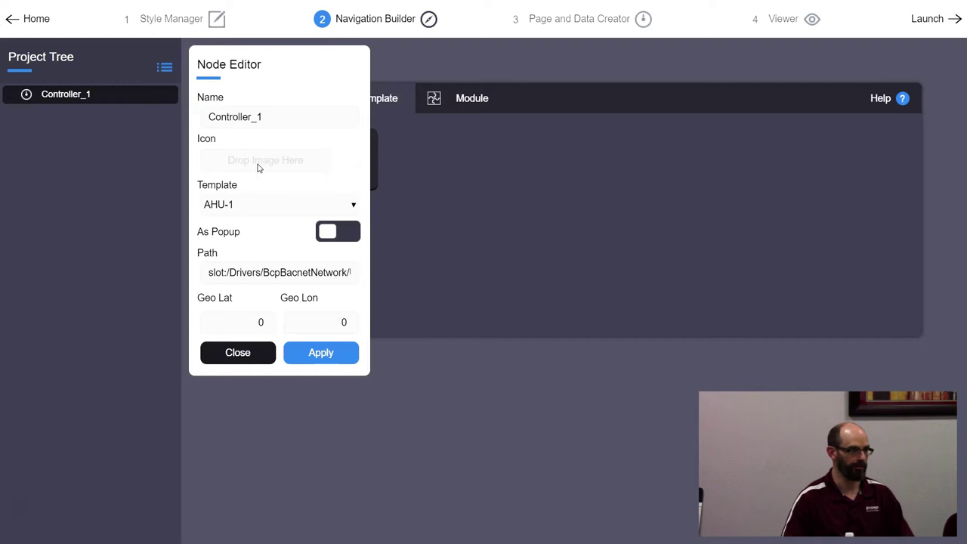
{"action": "left_click", "coordinate": [257, 165]}
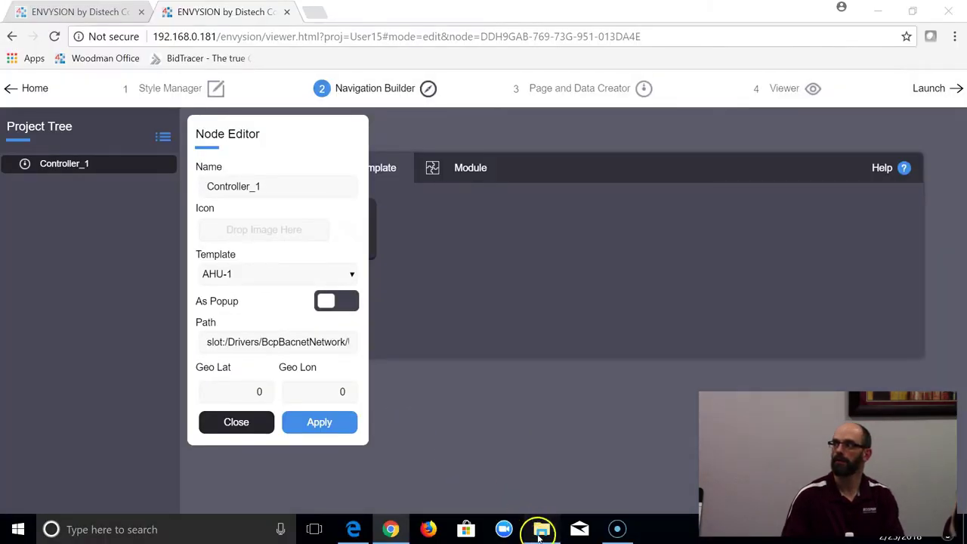
Switch to File Explorer, check the Documents folder and open the Downloads folder to look for an icon image.
{"action": "left_click", "coordinate": [539, 531]}
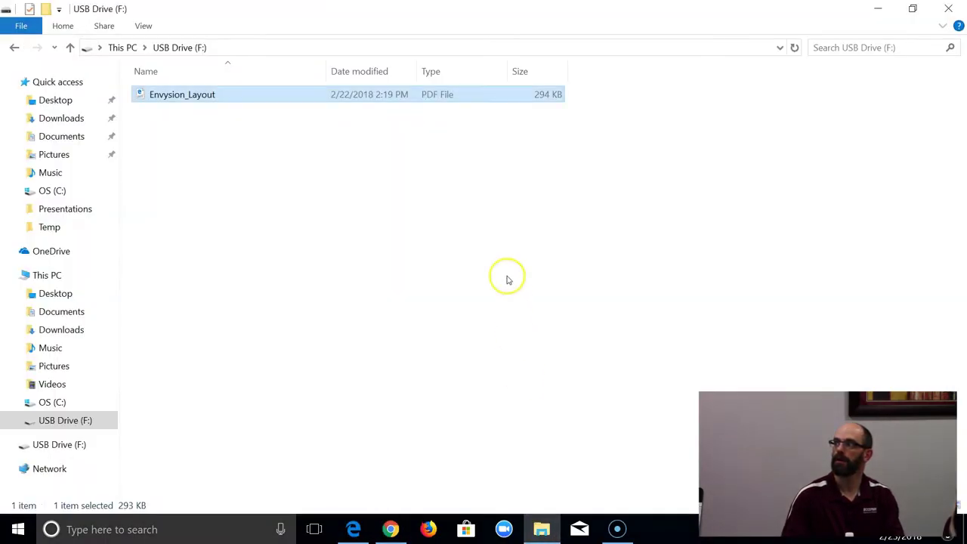
{"action": "left_click", "coordinate": [61, 314]}
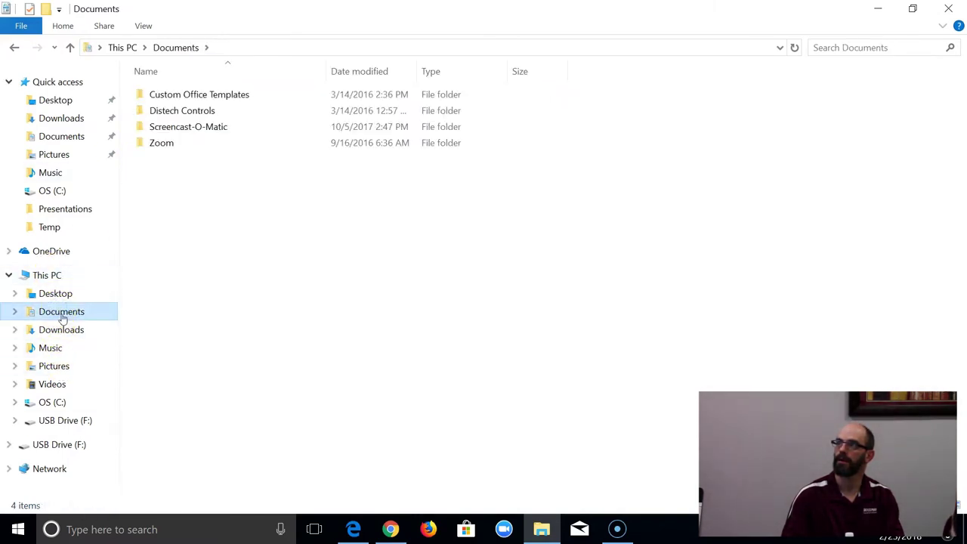
{"action": "left_click", "coordinate": [63, 334]}
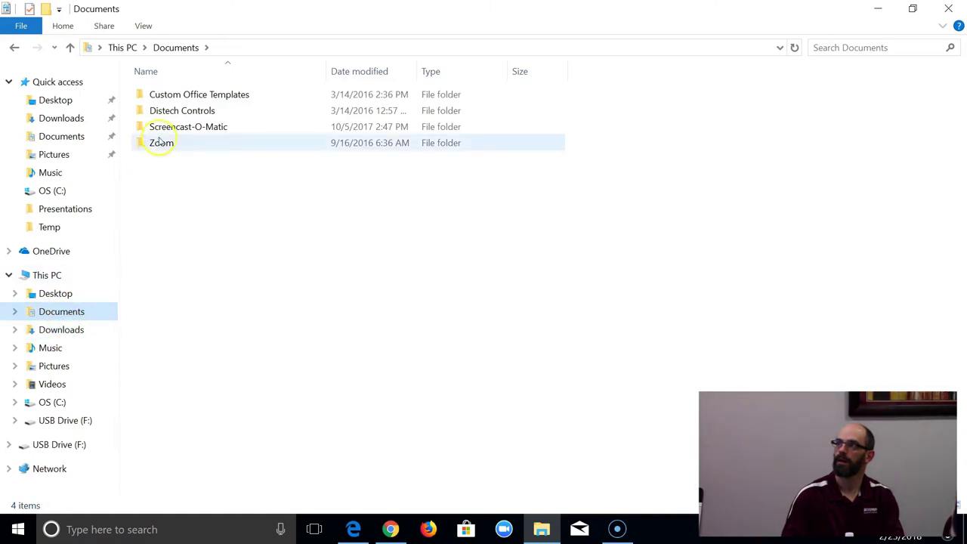
{"action": "left_click", "coordinate": [166, 115]}
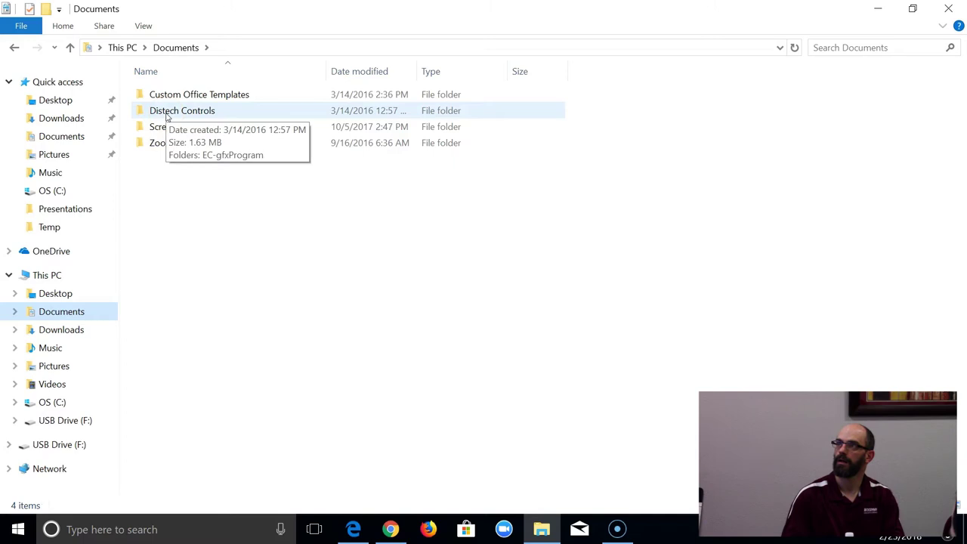
{"action": "left_click", "coordinate": [106, 118]}
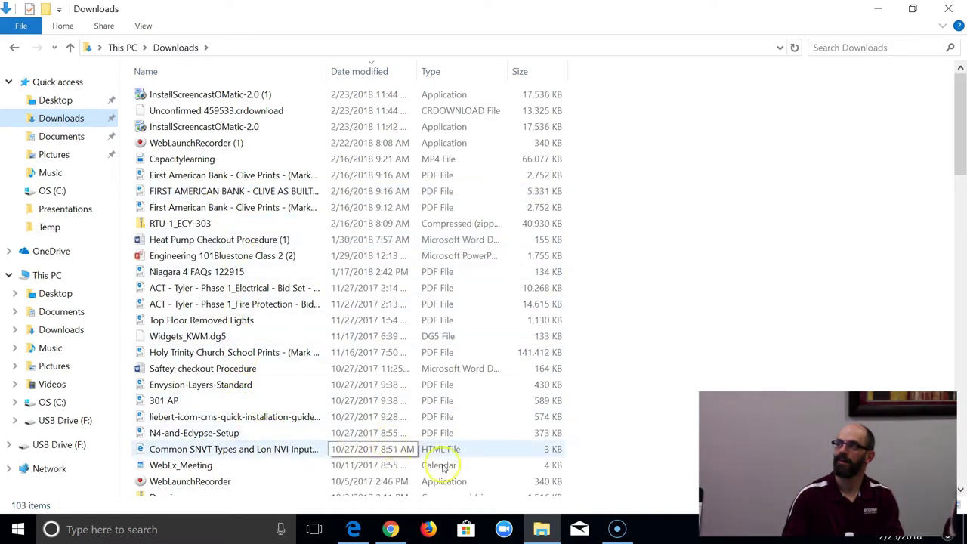
Sort the Downloads files by type and look through them for an image file.
{"action": "scroll", "coordinate": [444, 464], "scroll_direction": "down", "scroll_amount": 4}
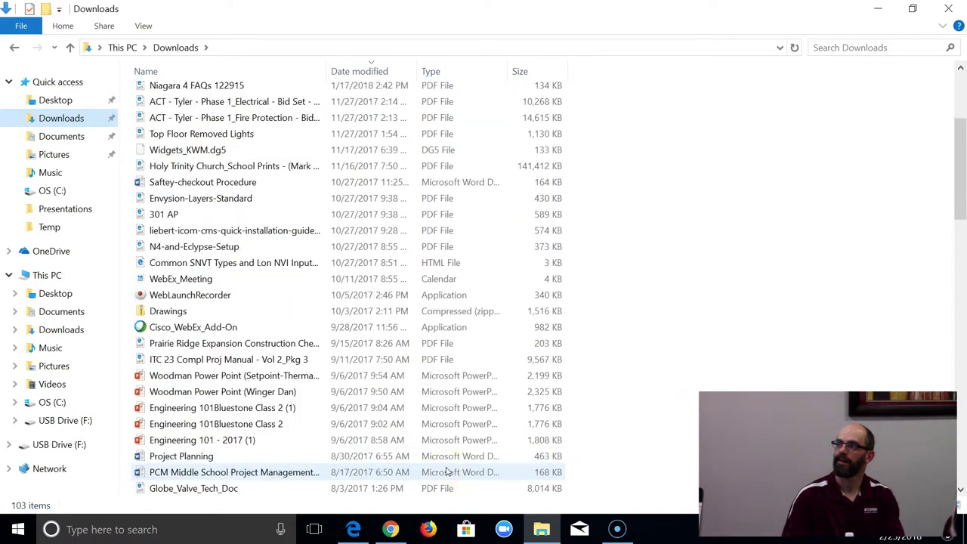
{"action": "scroll", "coordinate": [446, 471], "scroll_direction": "down", "scroll_amount": 4}
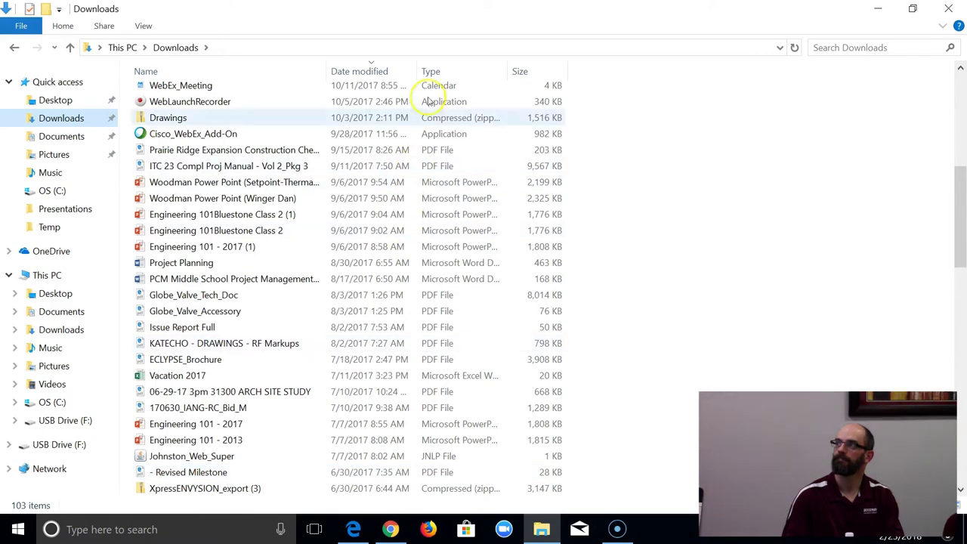
{"action": "left_click", "coordinate": [458, 72]}
{"action": "scroll", "coordinate": [464, 355], "scroll_direction": "down", "scroll_amount": 14}
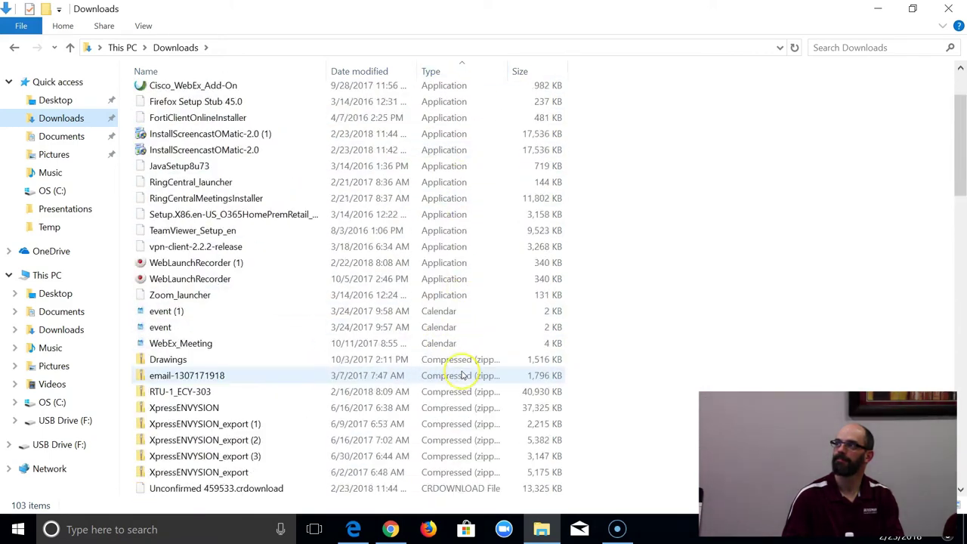
{"action": "scroll", "coordinate": [463, 375], "scroll_direction": "down", "scroll_amount": 12}
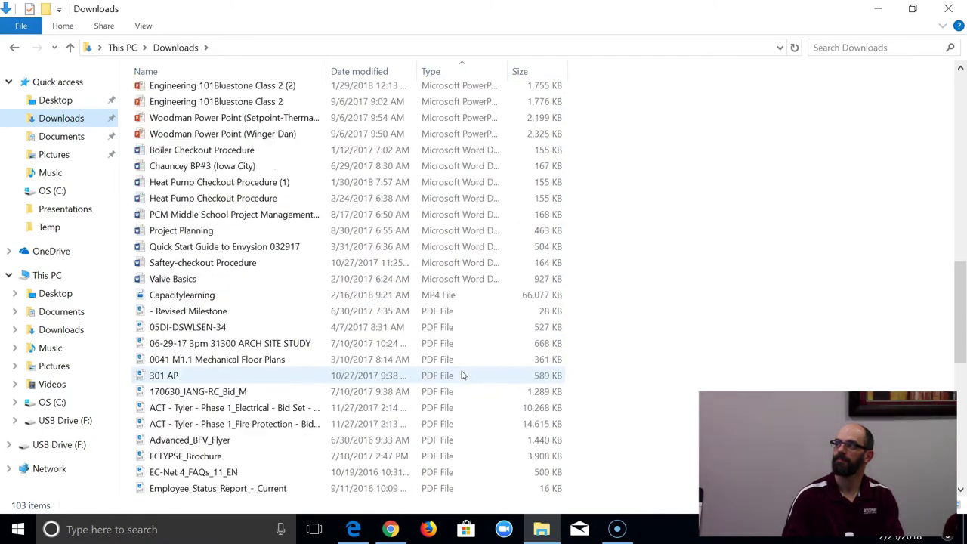
{"action": "scroll", "coordinate": [464, 375], "scroll_direction": "up", "scroll_amount": 20}
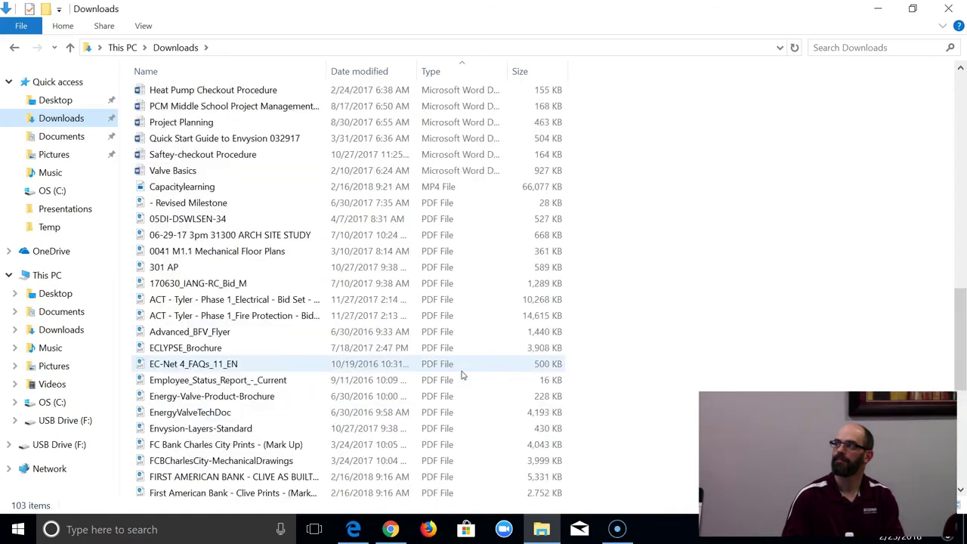
{"action": "scroll", "coordinate": [463, 376], "scroll_direction": "down", "scroll_amount": 1}
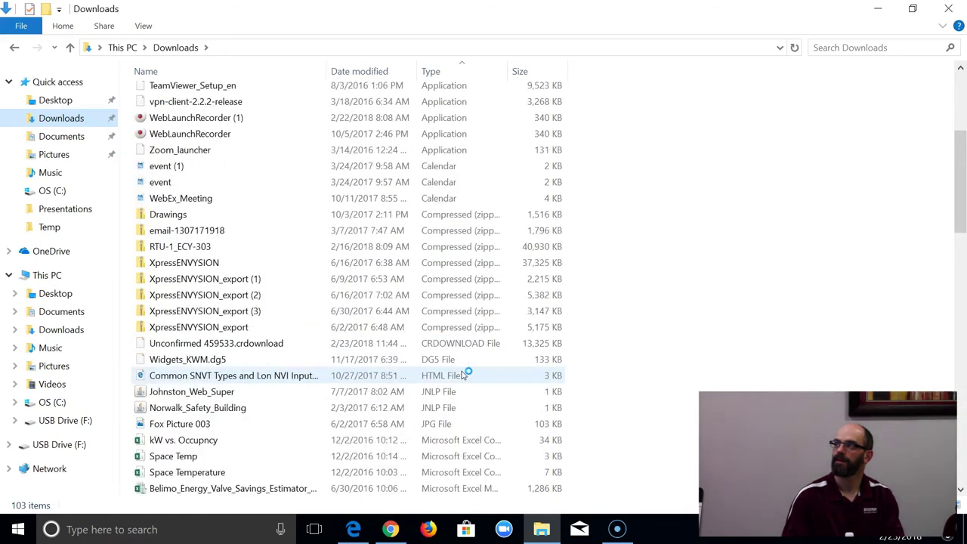
{"action": "left_click", "coordinate": [195, 439]}
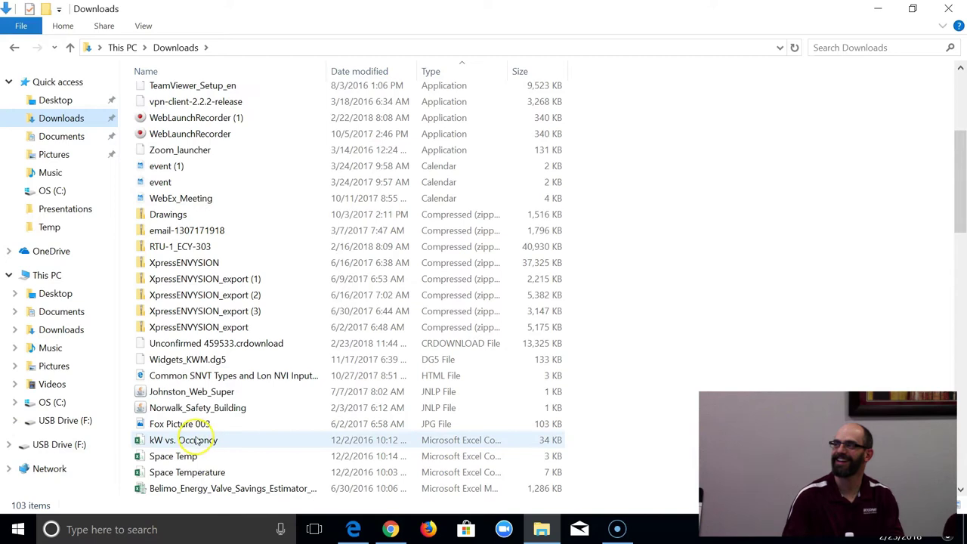
Place the File Explorer window beside the Node Editor and assign Fox Picture 003 as Controller_1's icon.
{"action": "double_click", "coordinate": [302, 7]}
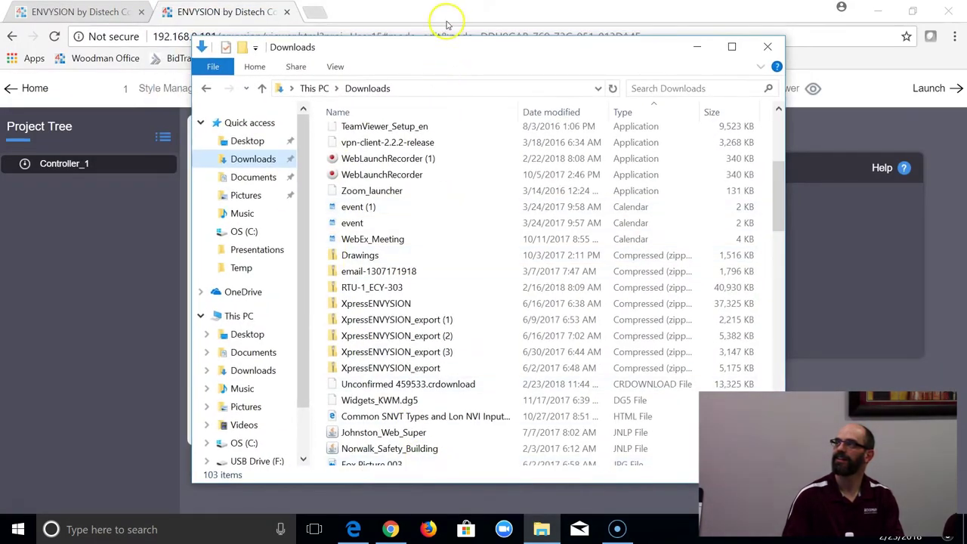
{"action": "left_click_drag", "start_coordinate": [442, 53], "coordinate": [645, 50]}
{"action": "scroll", "coordinate": [565, 419], "scroll_direction": "down", "scroll_amount": 2}
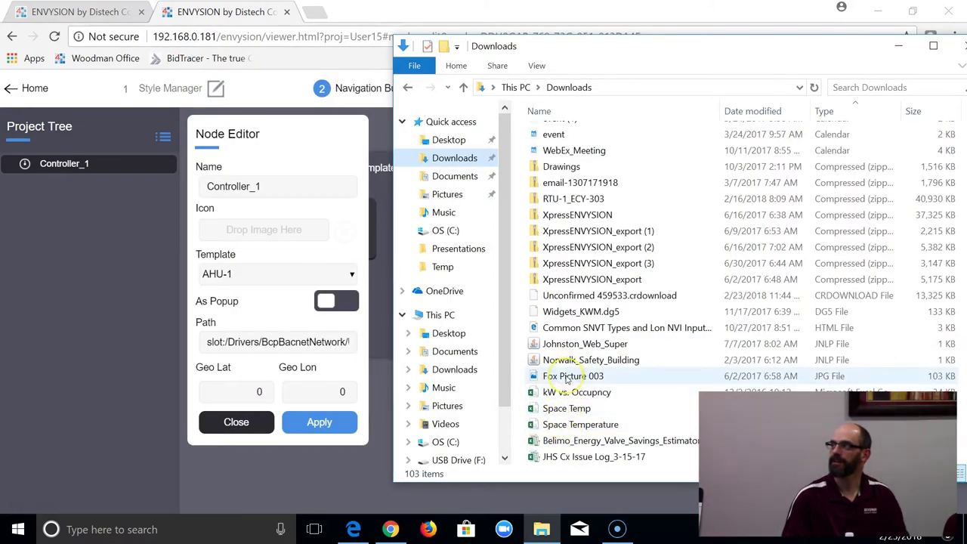
{"action": "left_click_drag", "start_coordinate": [566, 380], "coordinate": [294, 234]}
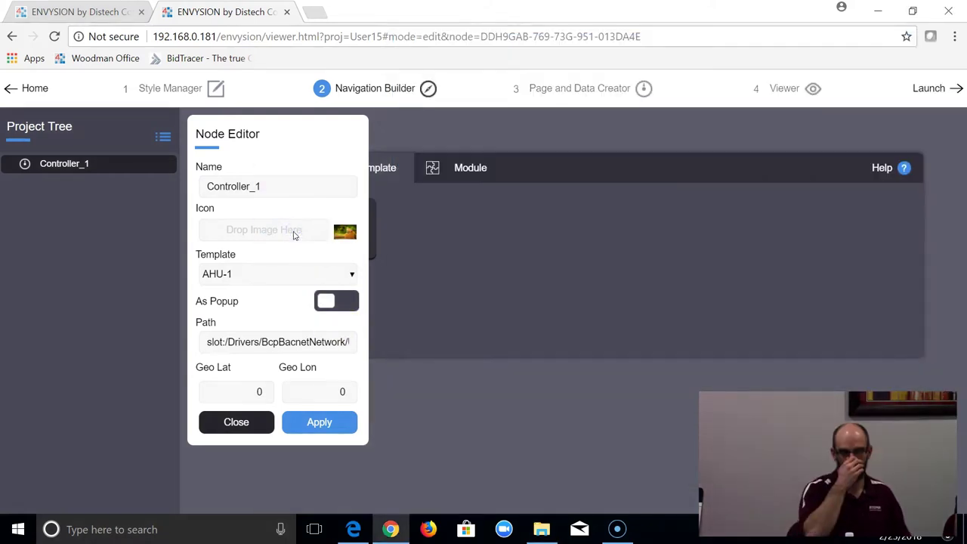
Assign Fox Picture 003 to Controller_1's icon once more and apply the node changes.
{"action": "left_click", "coordinate": [537, 529]}
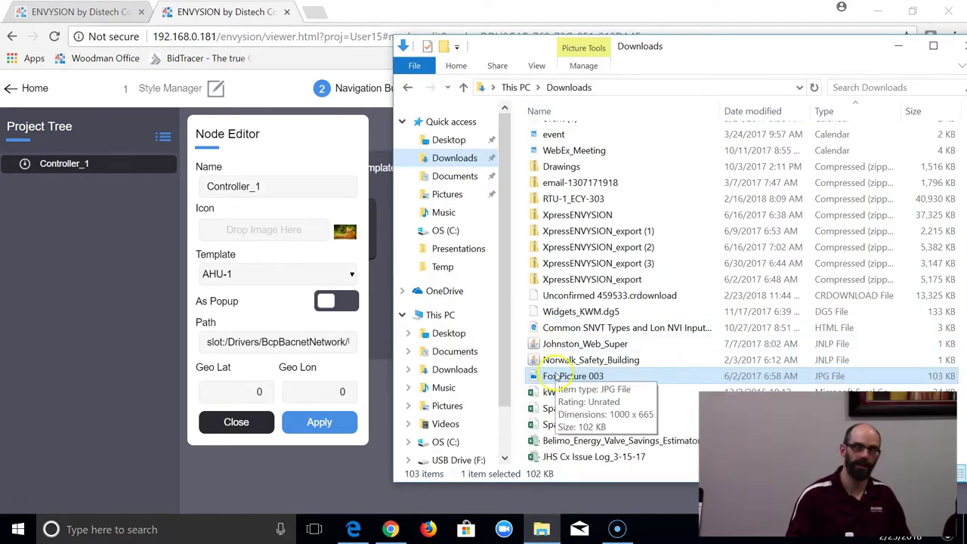
{"action": "left_click_drag", "start_coordinate": [555, 375], "coordinate": [293, 230]}
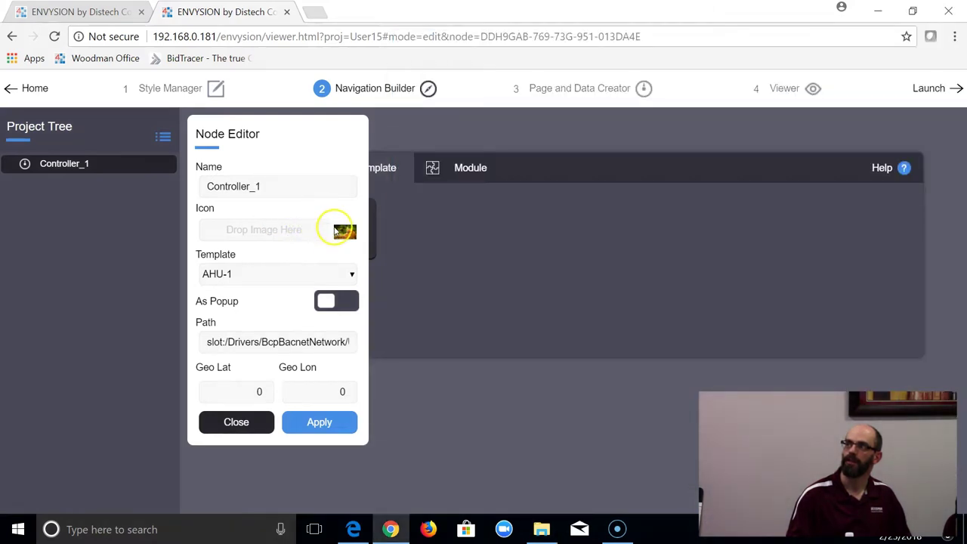
{"action": "left_click", "coordinate": [328, 429]}
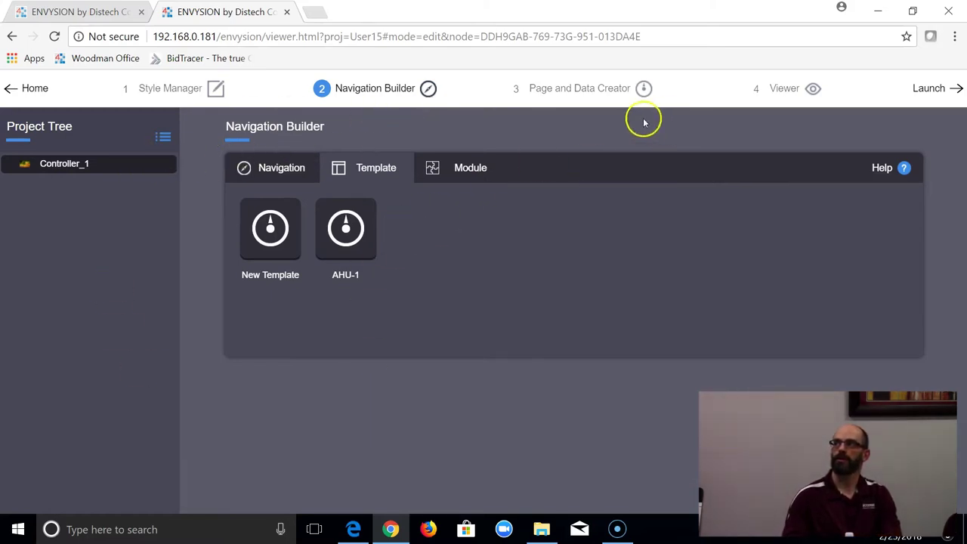
Open Controller_1's page in the Page and Data Creator, view it full screen and switch to the Layout layer.
{"action": "left_click", "coordinate": [598, 92]}
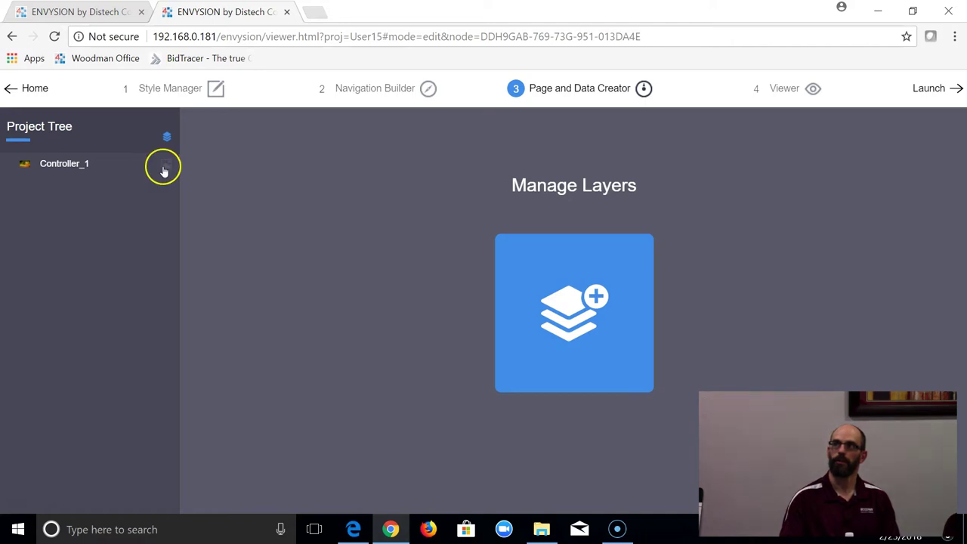
{"action": "left_click", "coordinate": [54, 168]}
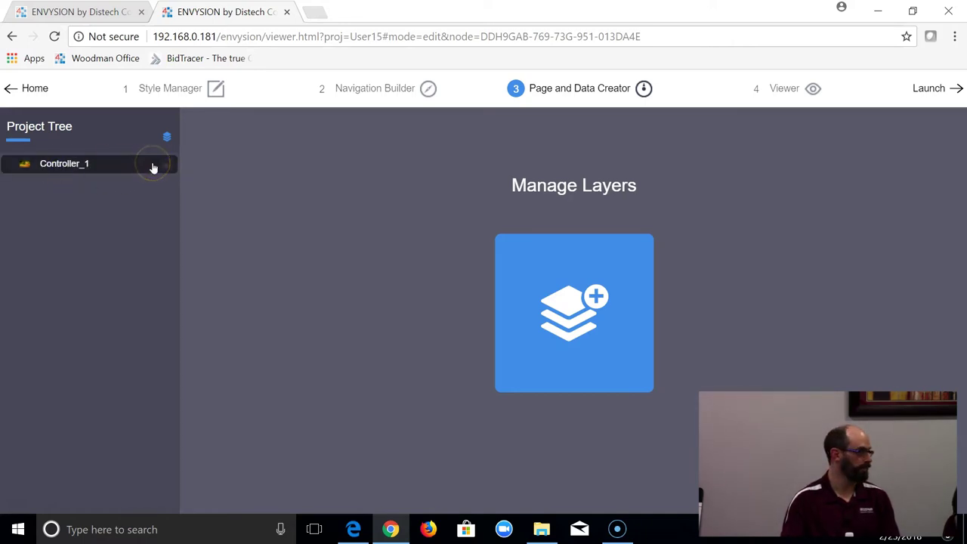
{"action": "left_click", "coordinate": [167, 166]}
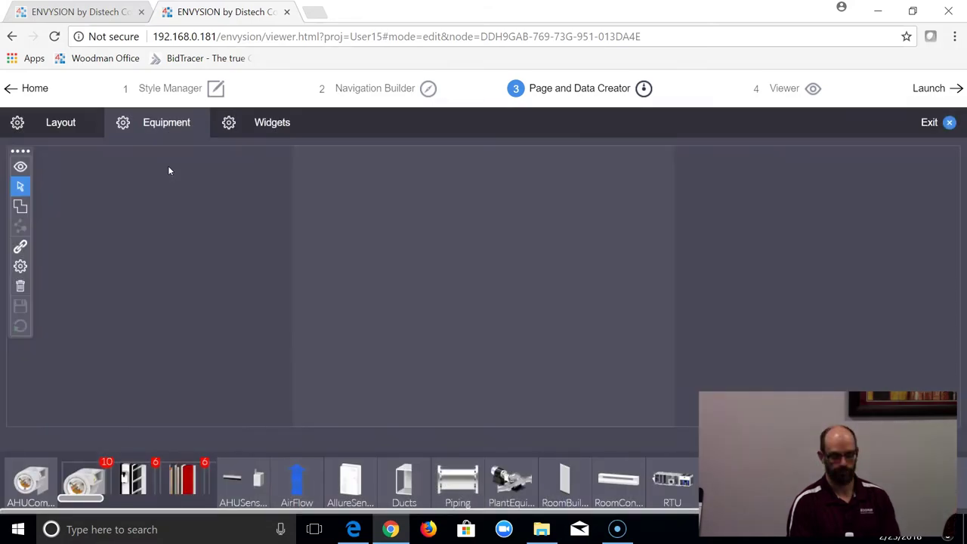
{"action": "key", "text": "F11"}
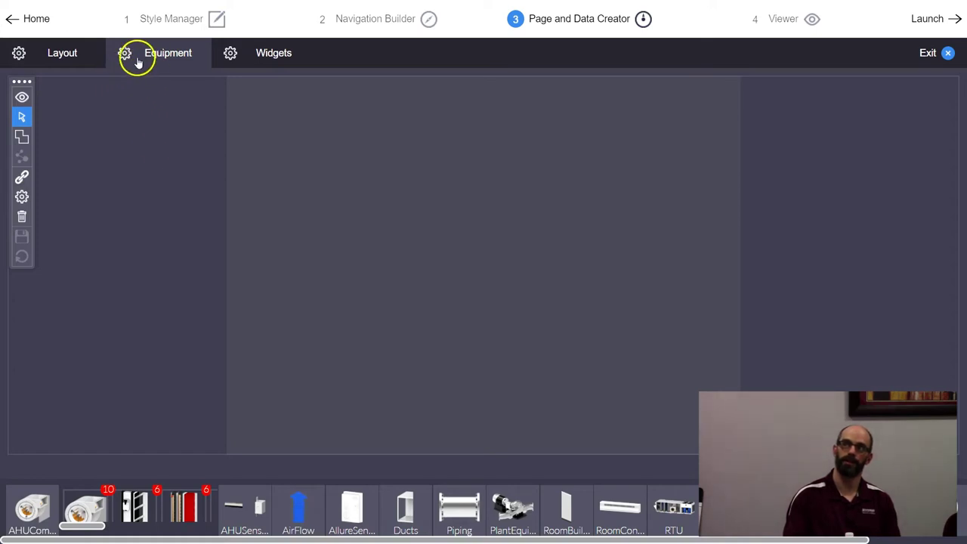
{"action": "left_click", "coordinate": [63, 57]}
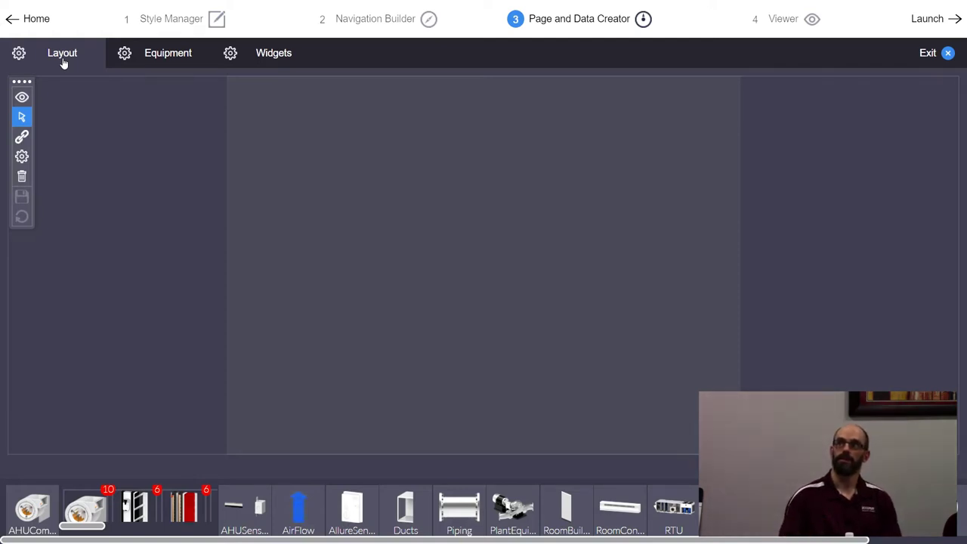
Place the sq_end_cut_w duct end from the Left group of Ducts on the layout page and deselect it.
{"action": "left_click", "coordinate": [25, 494]}
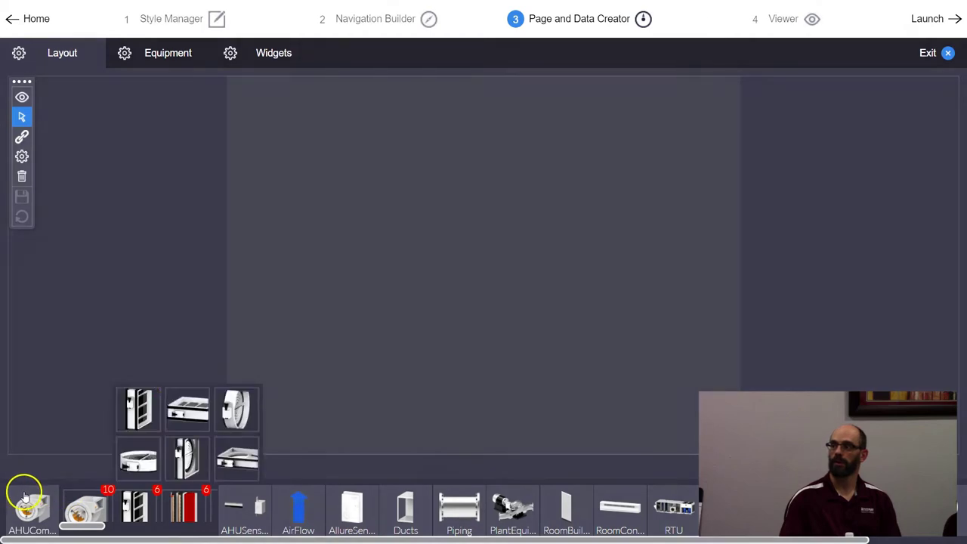
{"action": "left_click", "coordinate": [268, 512]}
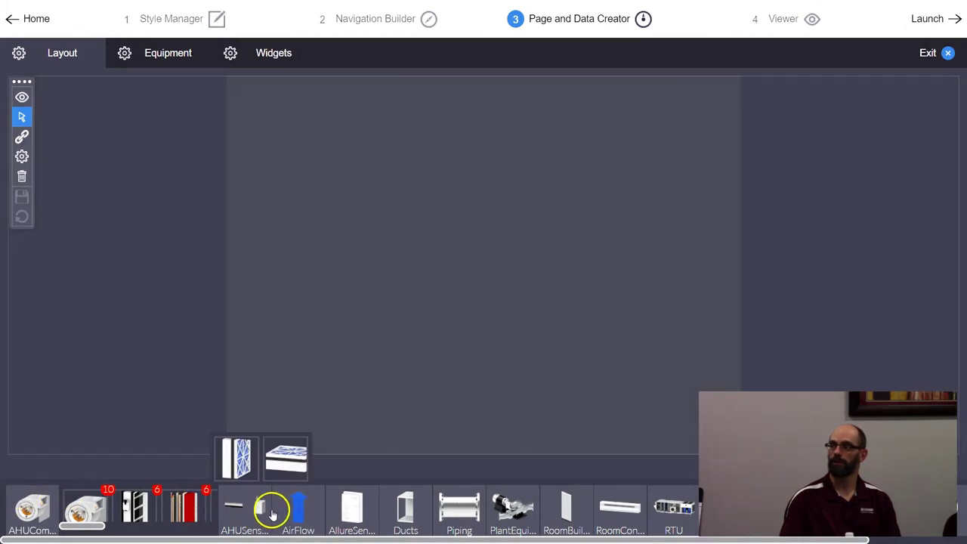
{"action": "left_click", "coordinate": [403, 515]}
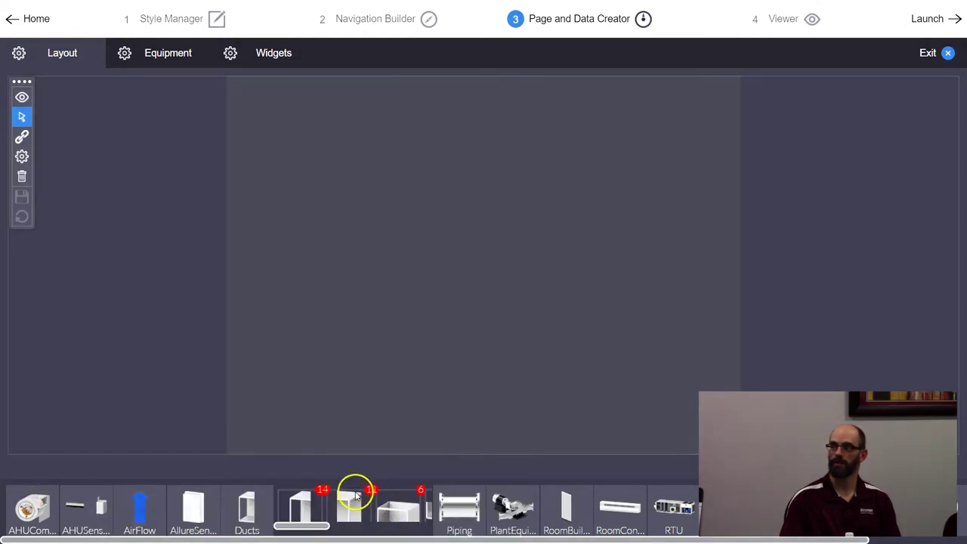
{"action": "left_click", "coordinate": [357, 495]}
{"action": "left_click", "coordinate": [299, 501]}
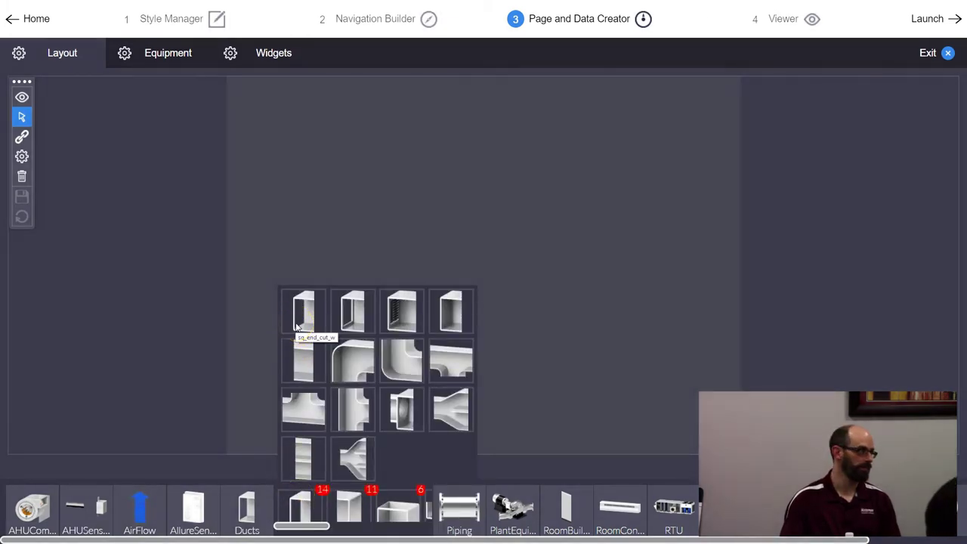
{"action": "left_click_drag", "start_coordinate": [297, 324], "coordinate": [298, 229]}
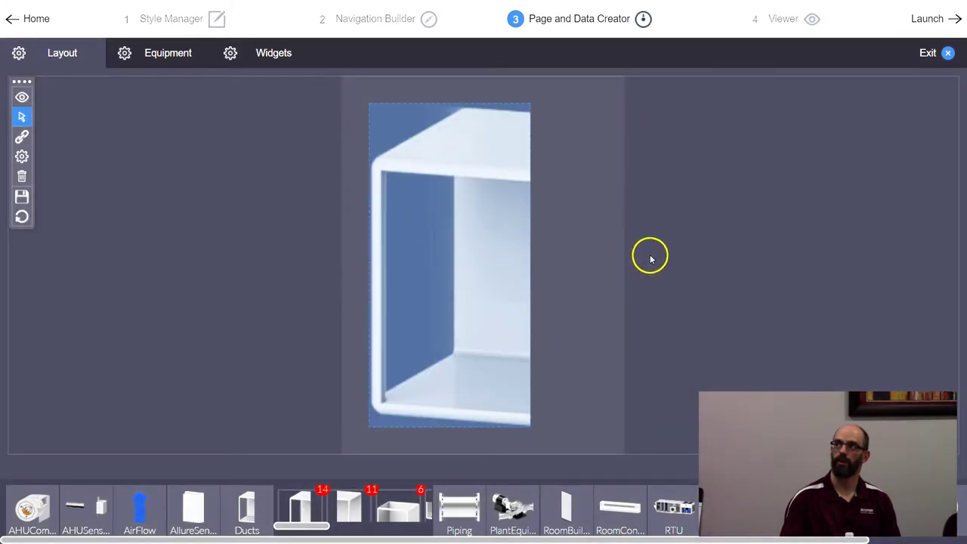
{"action": "left_click", "coordinate": [612, 258]}
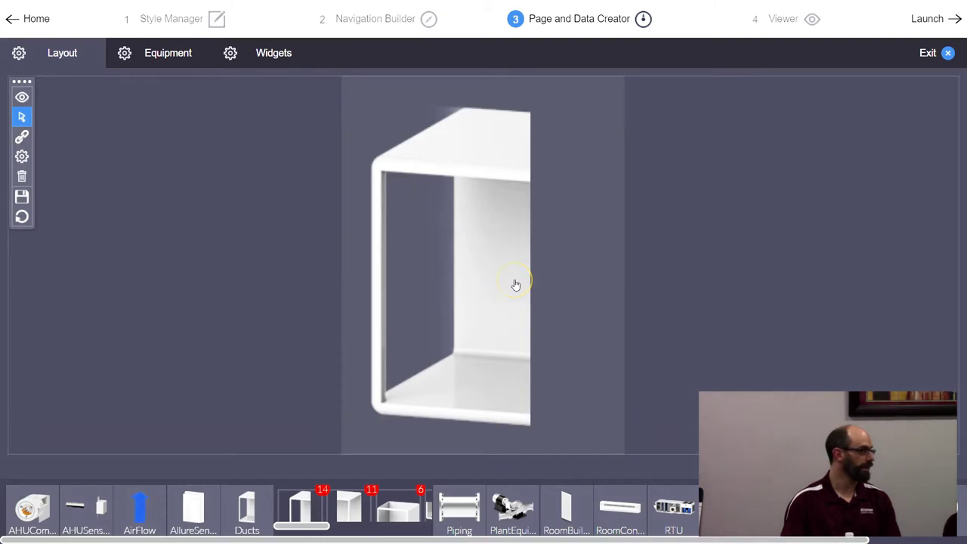
Place the straight duct section from the Left group of Ducts beside the duct end and stretch it to several times its width.
{"action": "left_click", "coordinate": [304, 512]}
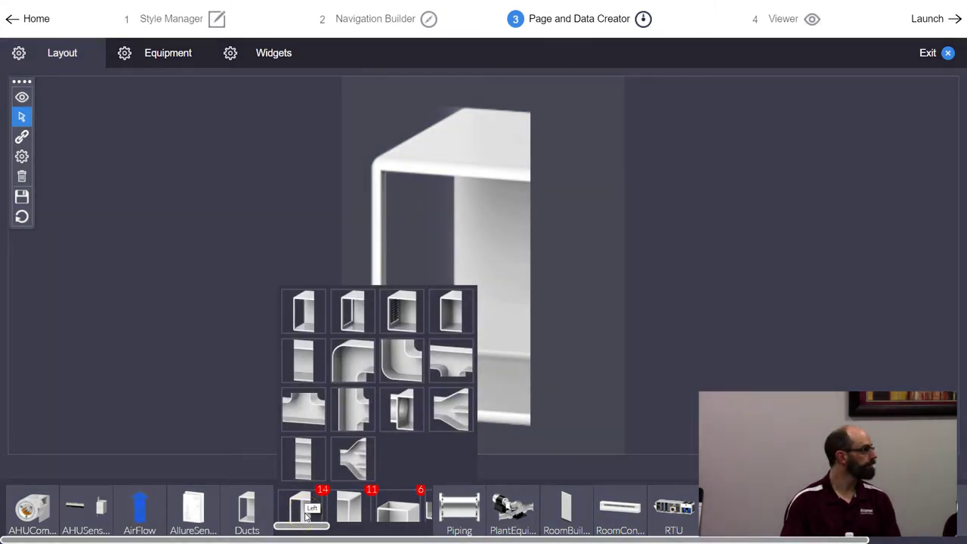
{"action": "left_click", "coordinate": [306, 515]}
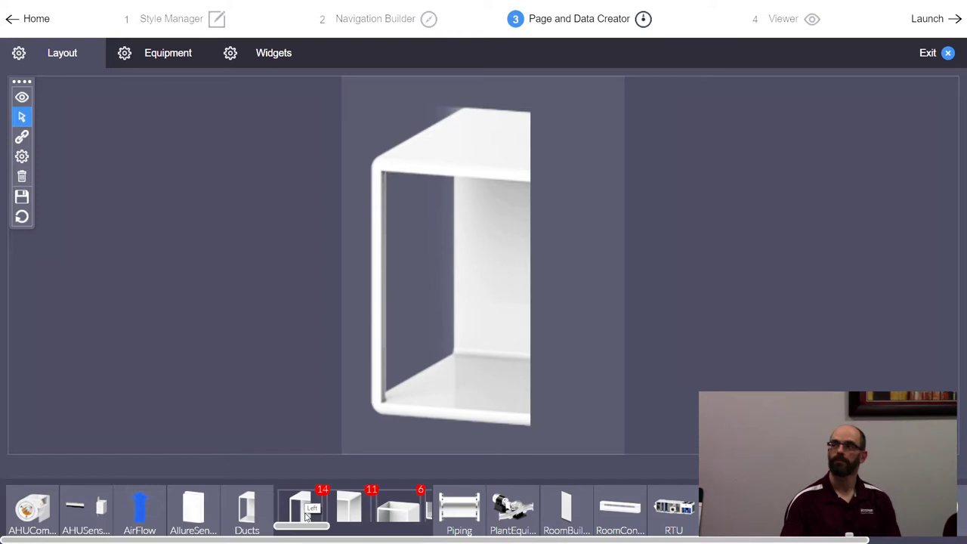
{"action": "left_click", "coordinate": [308, 507]}
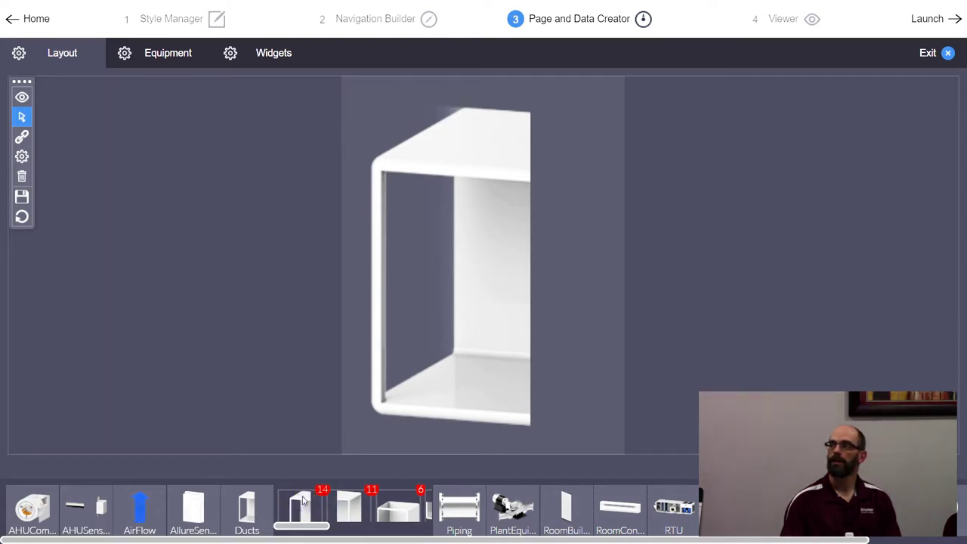
{"action": "left_click_drag", "start_coordinate": [302, 501], "coordinate": [557, 298]}
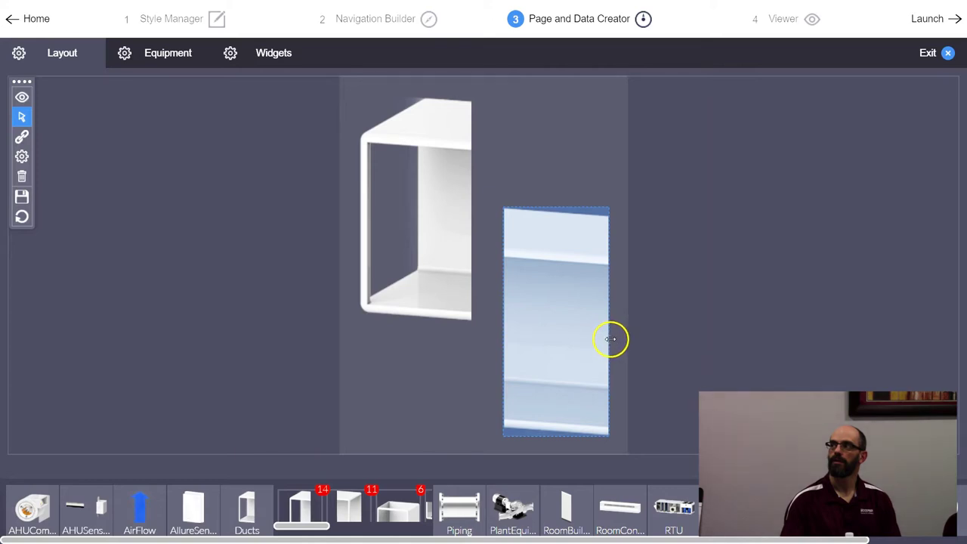
{"action": "left_click_drag", "start_coordinate": [610, 339], "coordinate": [960, 352]}
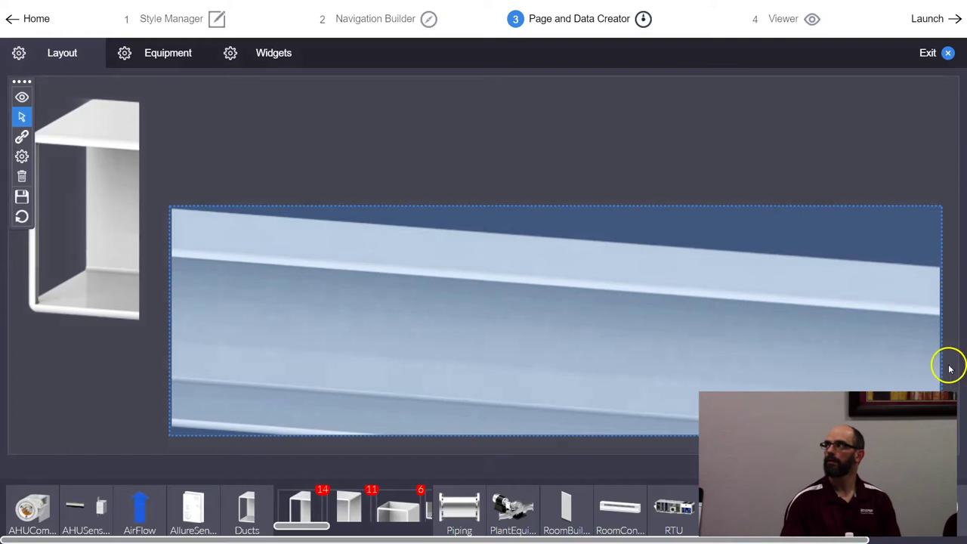
{"action": "left_click_drag", "start_coordinate": [943, 363], "coordinate": [787, 362]}
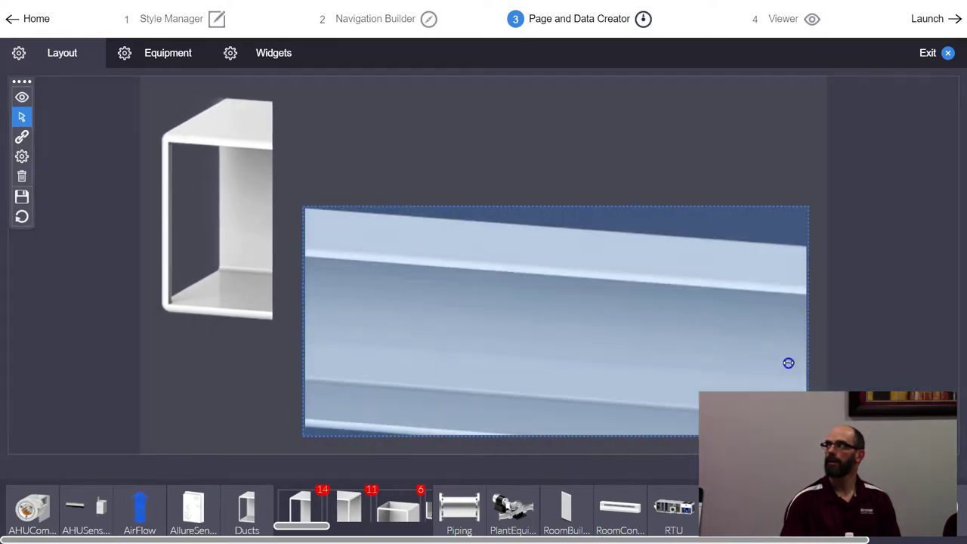
{"action": "left_click", "coordinate": [553, 145]}
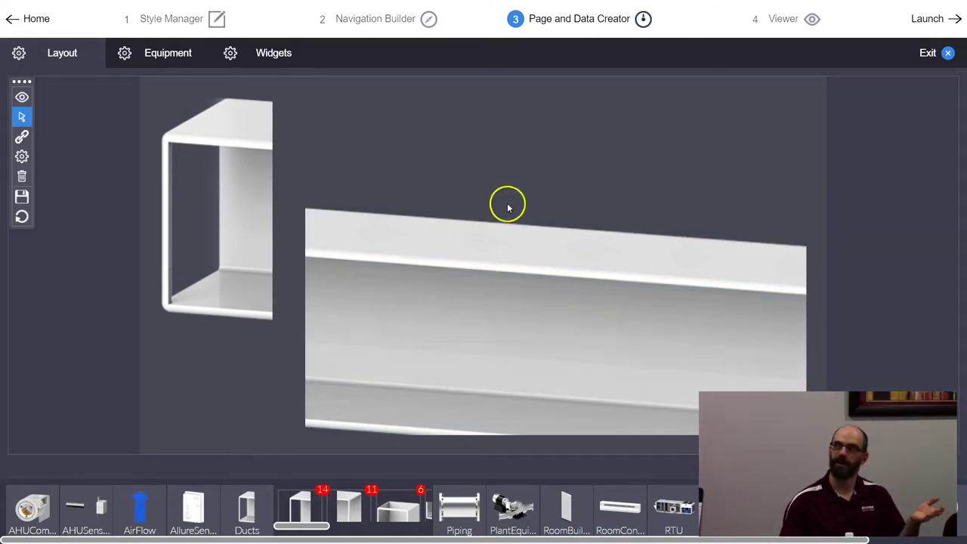
{"action": "left_click", "coordinate": [458, 252]}
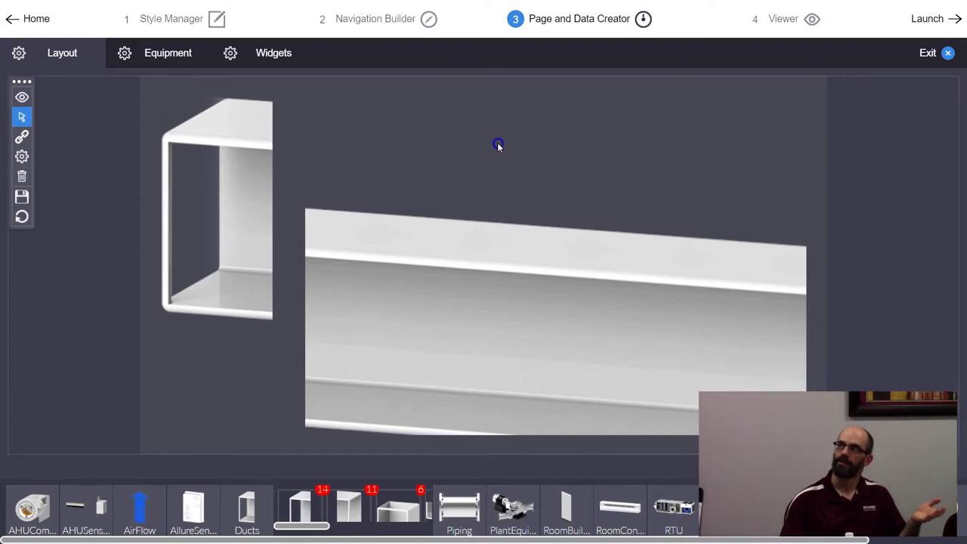
{"action": "left_click", "coordinate": [415, 315]}
{"action": "left_click", "coordinate": [451, 246]}
{"action": "left_click", "coordinate": [470, 138]}
{"action": "left_click", "coordinate": [460, 345]}
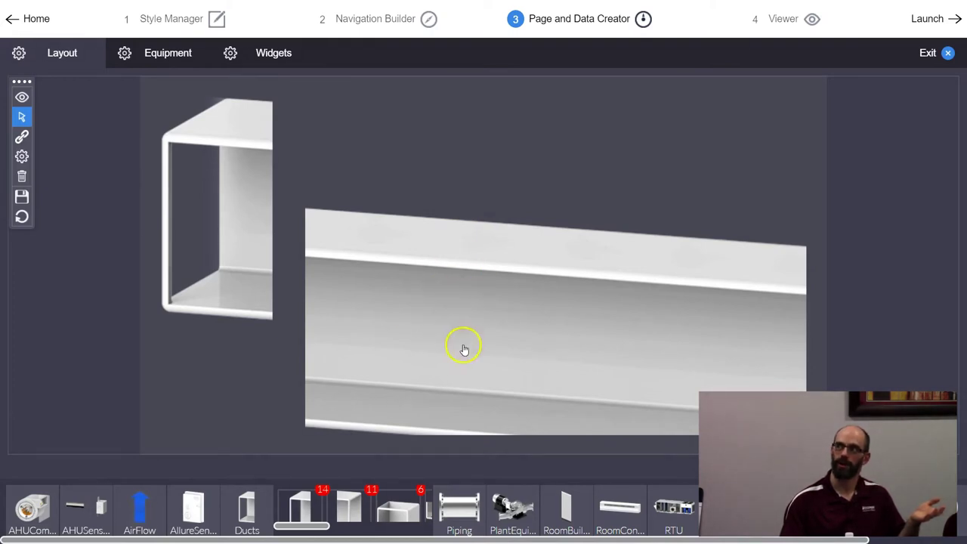
{"action": "left_click", "coordinate": [479, 198]}
{"action": "left_click", "coordinate": [462, 318]}
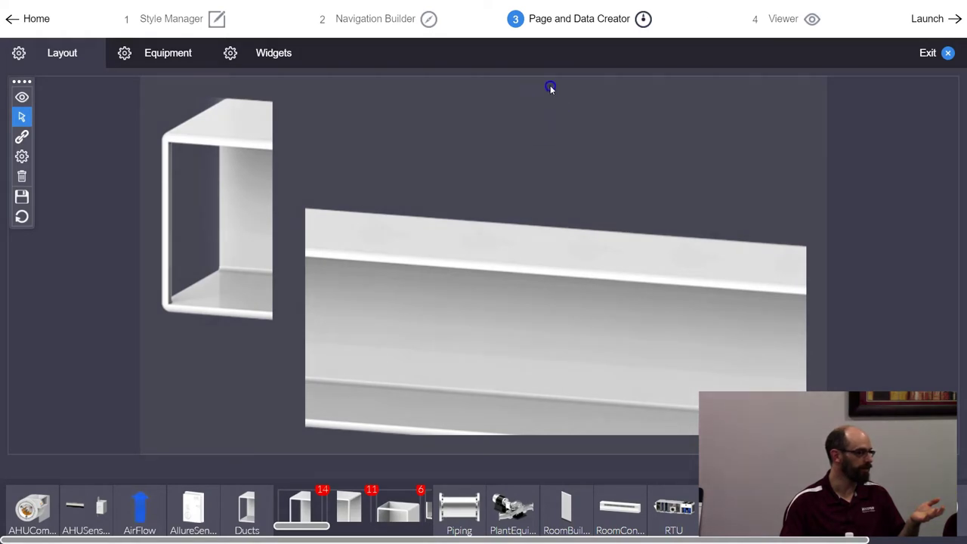
{"action": "left_click", "coordinate": [505, 185]}
{"action": "left_click", "coordinate": [495, 195]}
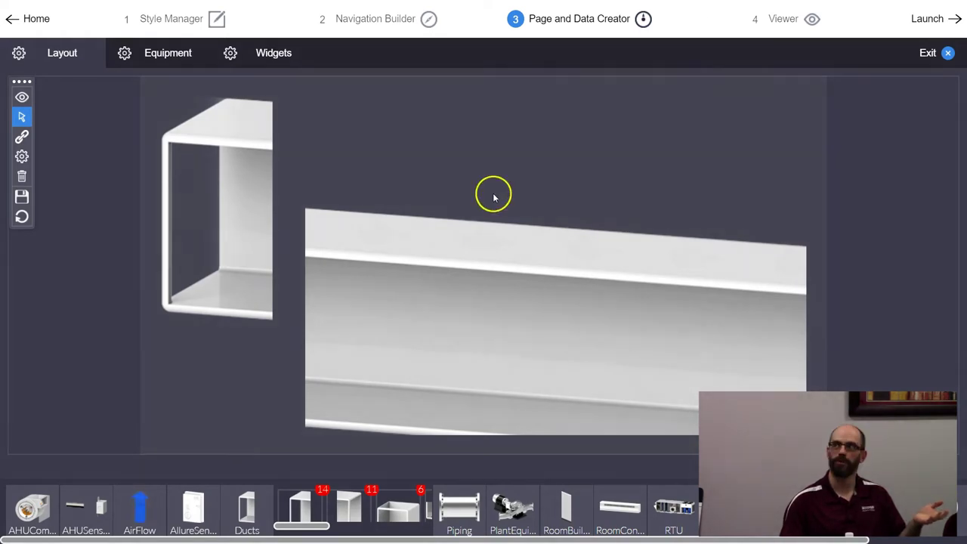
{"action": "left_click", "coordinate": [470, 305]}
{"action": "left_click", "coordinate": [187, 318]}
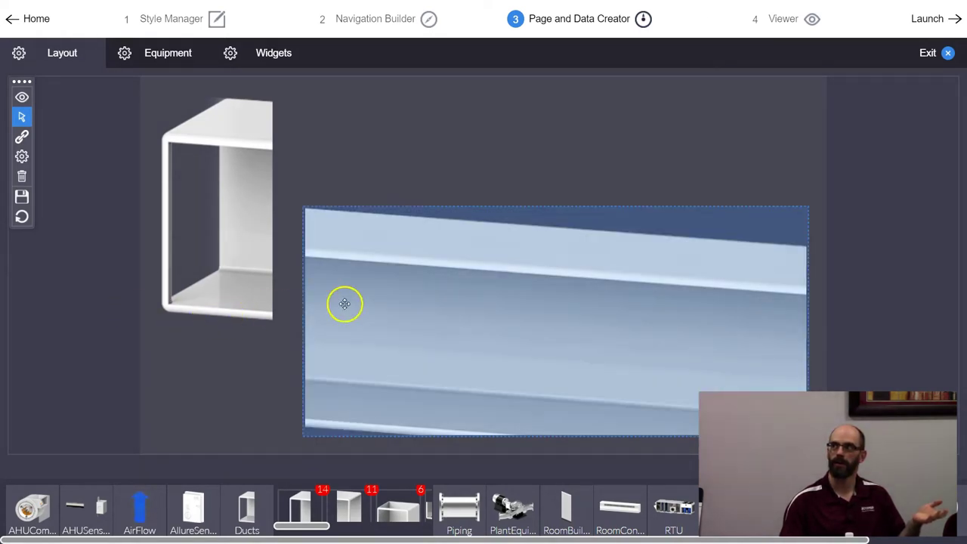
Move the long straight duct section against the open side of the duct end so their edges line up.
{"action": "scroll", "coordinate": [340, 302], "scroll_direction": "up", "scroll_amount": 5}
{"action": "left_click", "coordinate": [245, 253]}
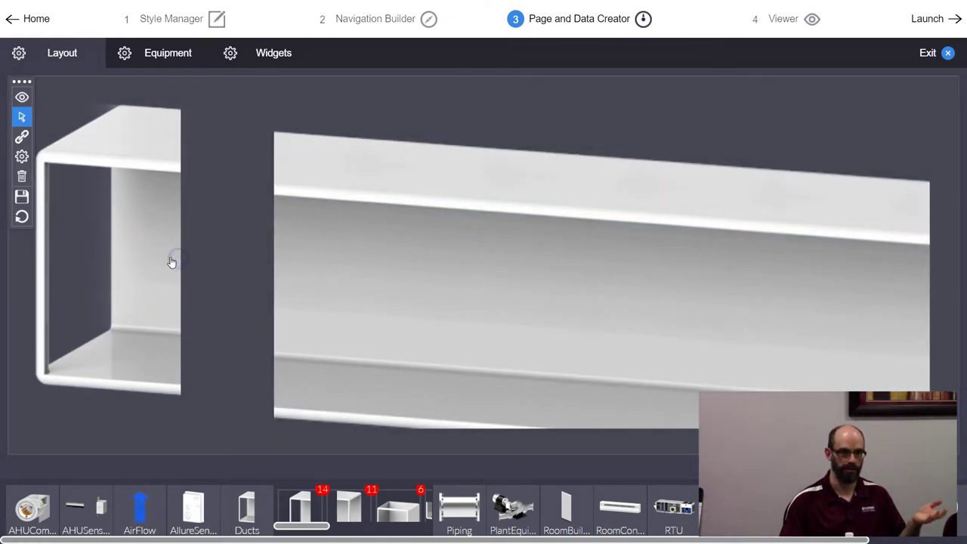
{"action": "left_click", "coordinate": [335, 224]}
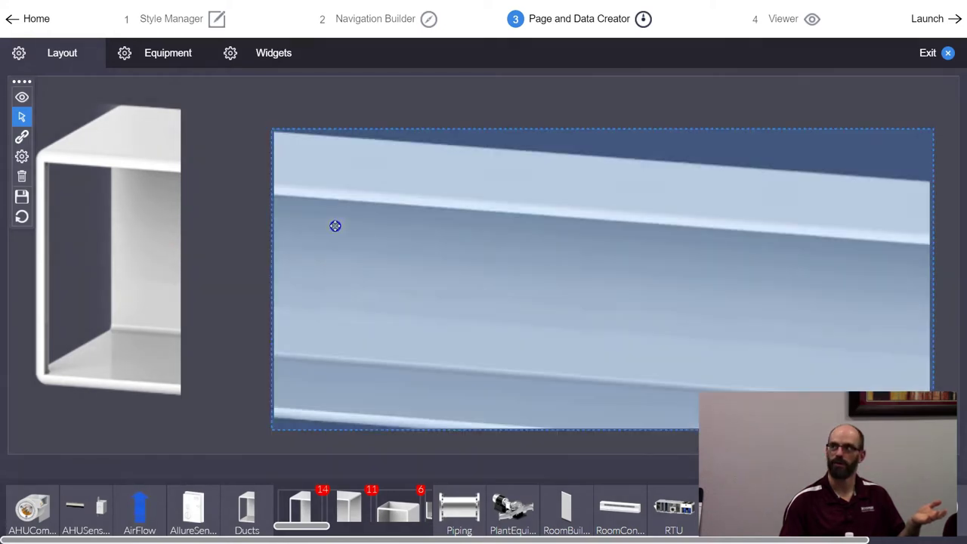
{"action": "left_click_drag", "start_coordinate": [366, 298], "coordinate": [300, 287]}
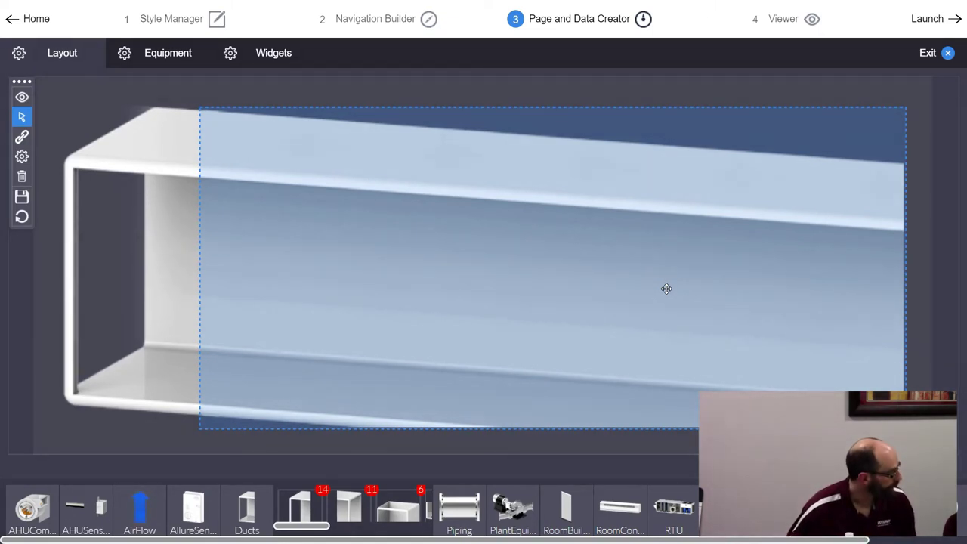
Extend the straight section's lower boundary downward to uncover its complete bottom edge, and deselect the section.
{"action": "left_click", "coordinate": [300, 501]}
{"action": "left_click", "coordinate": [336, 502]}
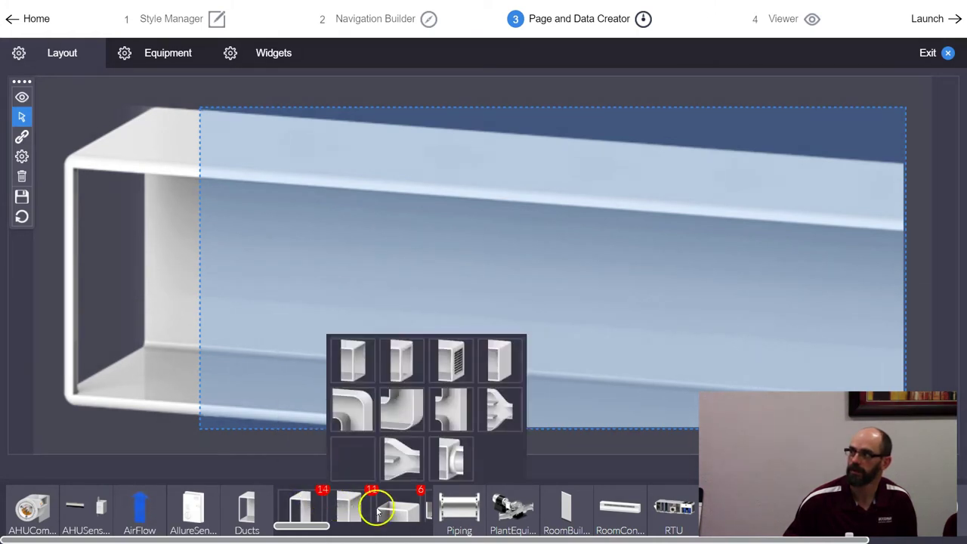
{"action": "left_click", "coordinate": [387, 509]}
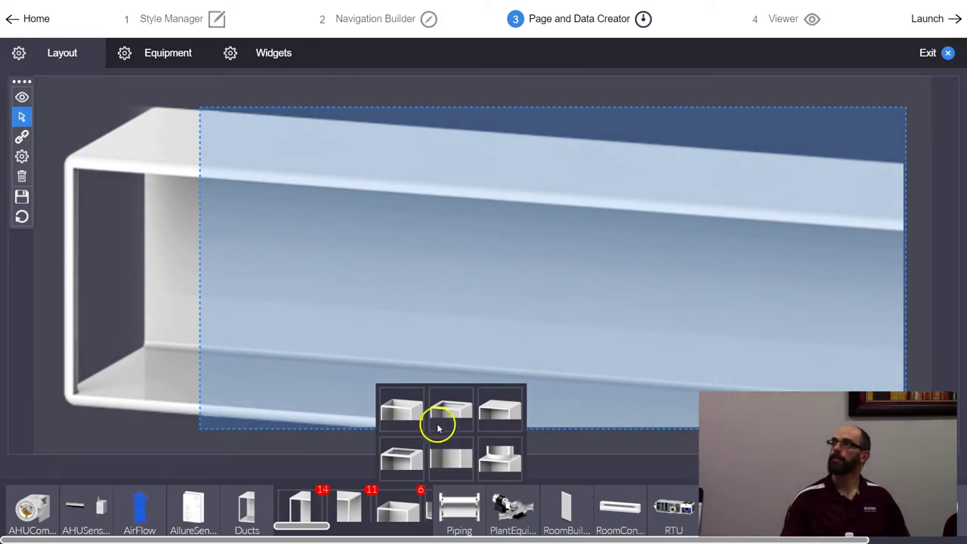
{"action": "left_click", "coordinate": [689, 345]}
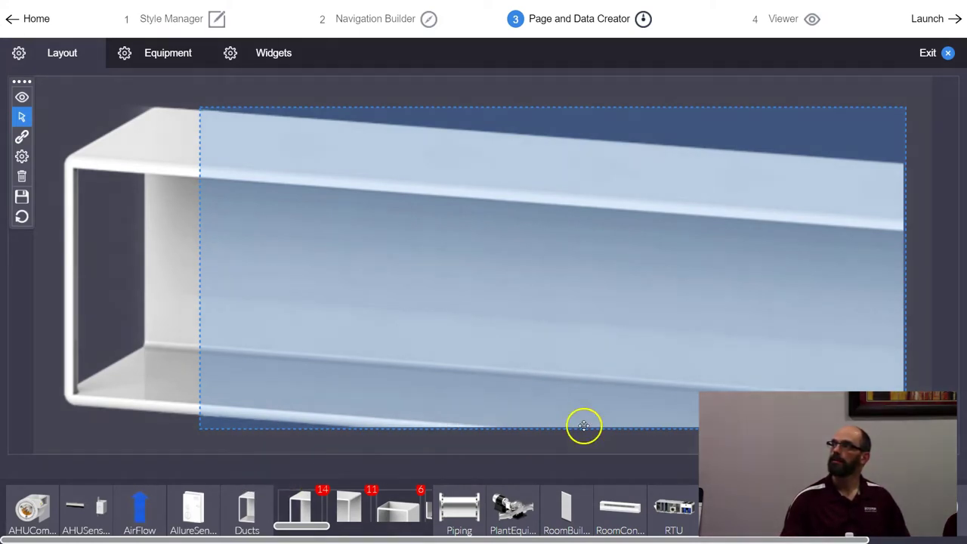
{"action": "left_click_drag", "start_coordinate": [583, 430], "coordinate": [582, 446]}
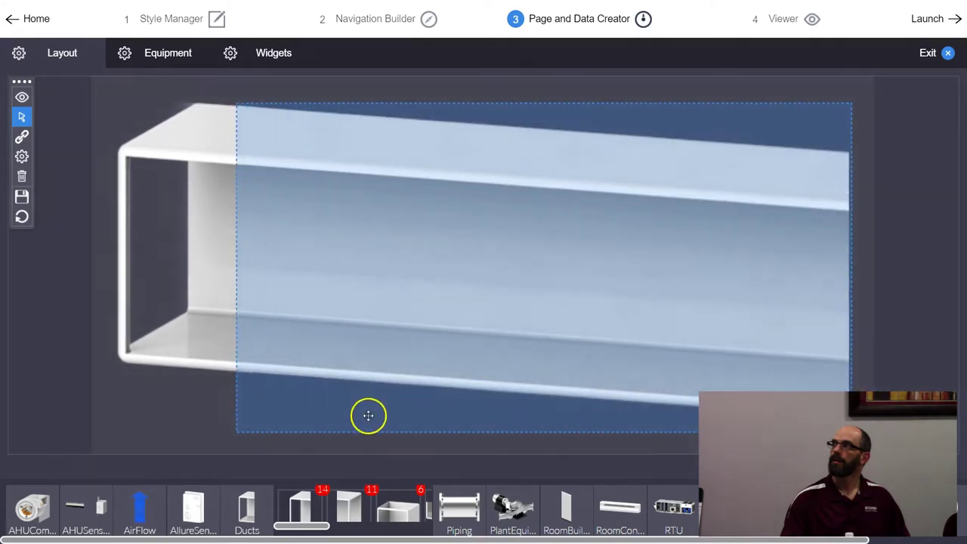
{"action": "left_click", "coordinate": [157, 409]}
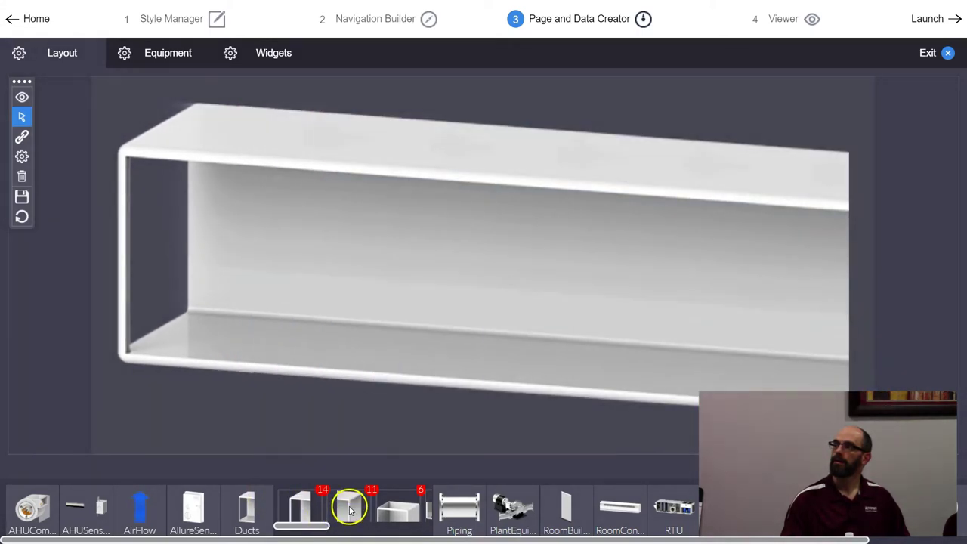
Place the first duct end from the Right group of Ducts against the straight section's open side and save the page.
{"action": "left_click", "coordinate": [349, 508]}
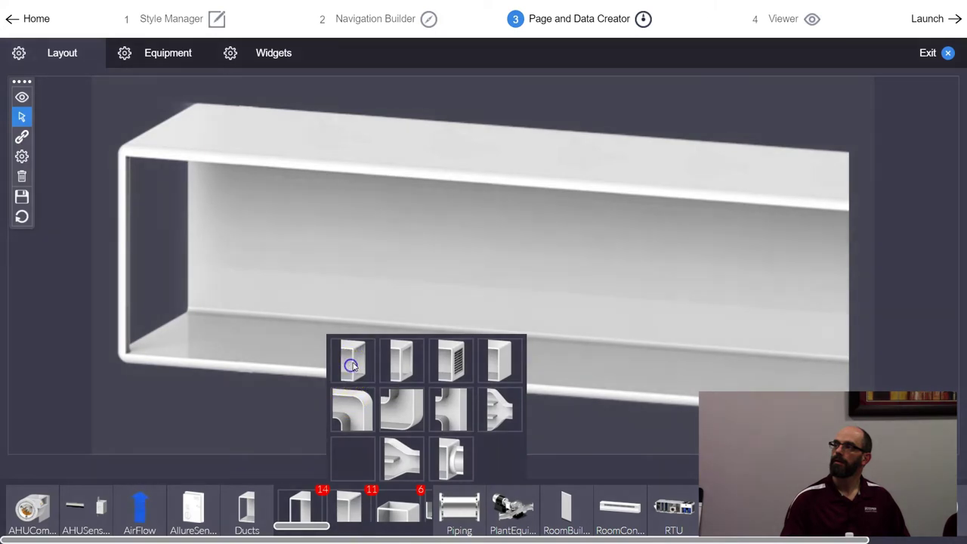
{"action": "left_click_drag", "start_coordinate": [350, 362], "coordinate": [817, 287]}
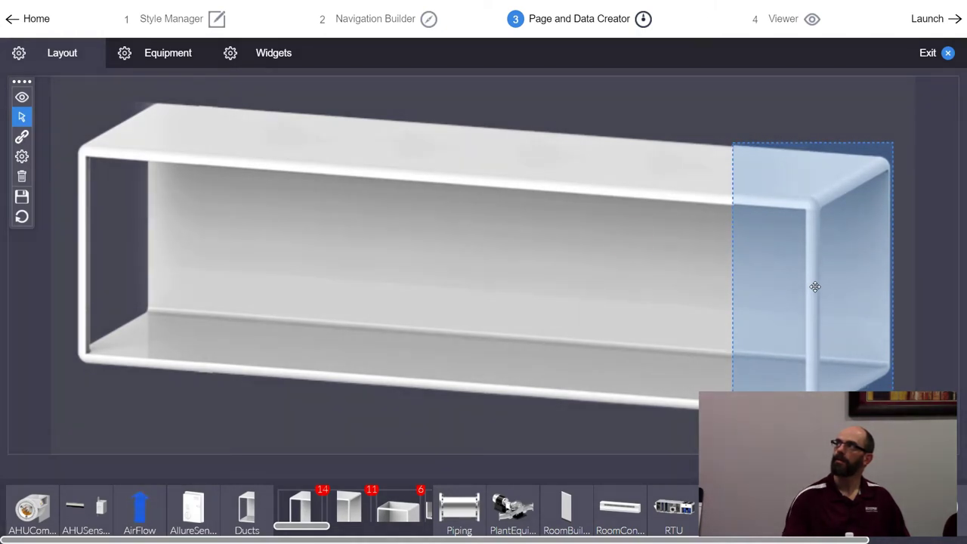
{"action": "left_click", "coordinate": [632, 242]}
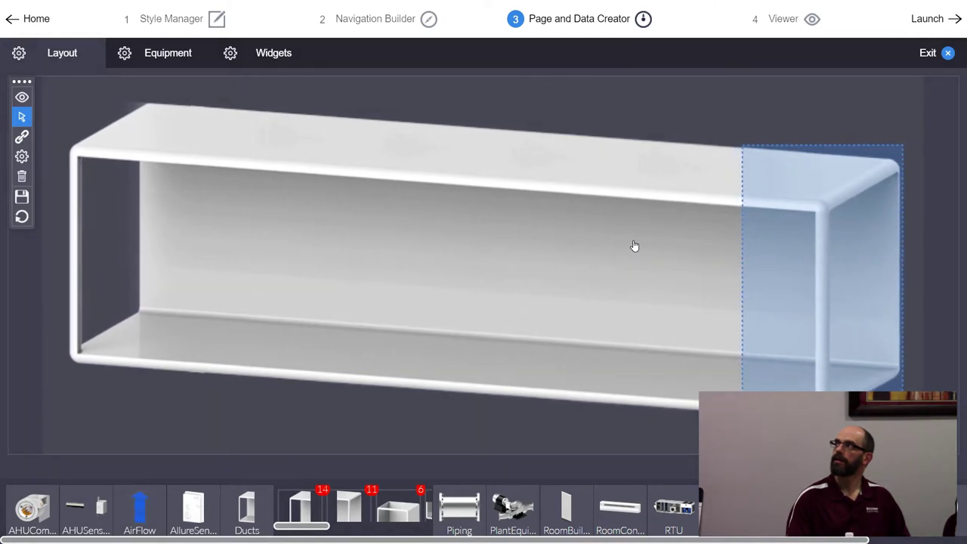
{"action": "left_click", "coordinate": [645, 88]}
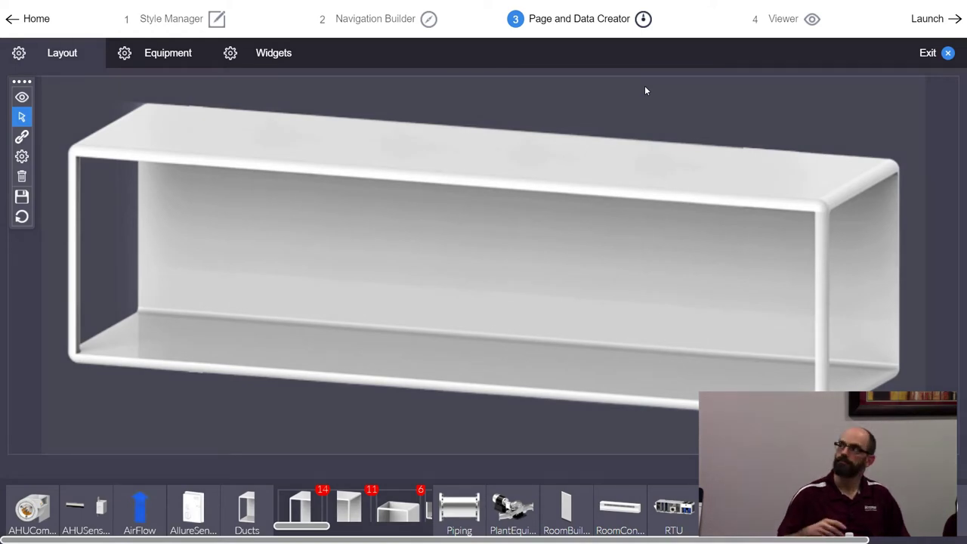
{"action": "left_click", "coordinate": [644, 90]}
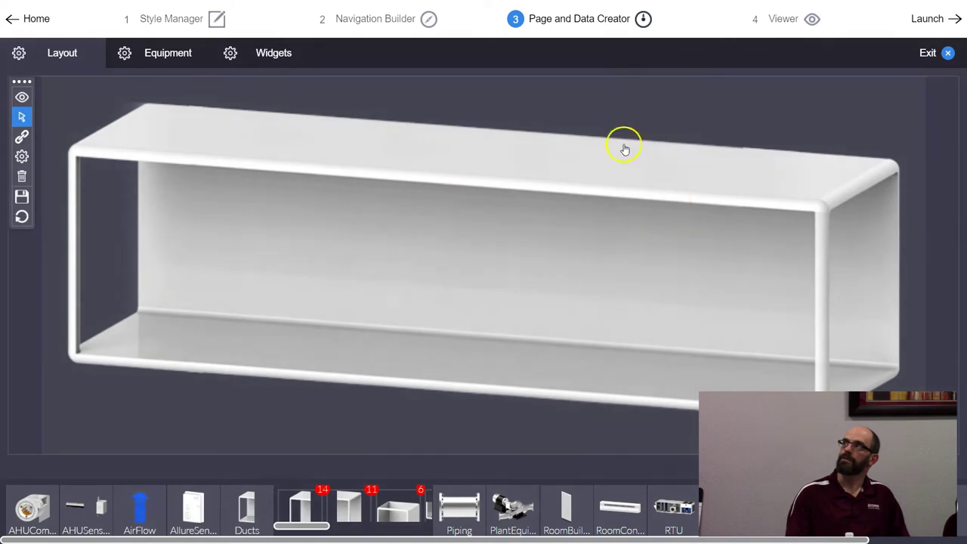
{"action": "left_click", "coordinate": [22, 198]}
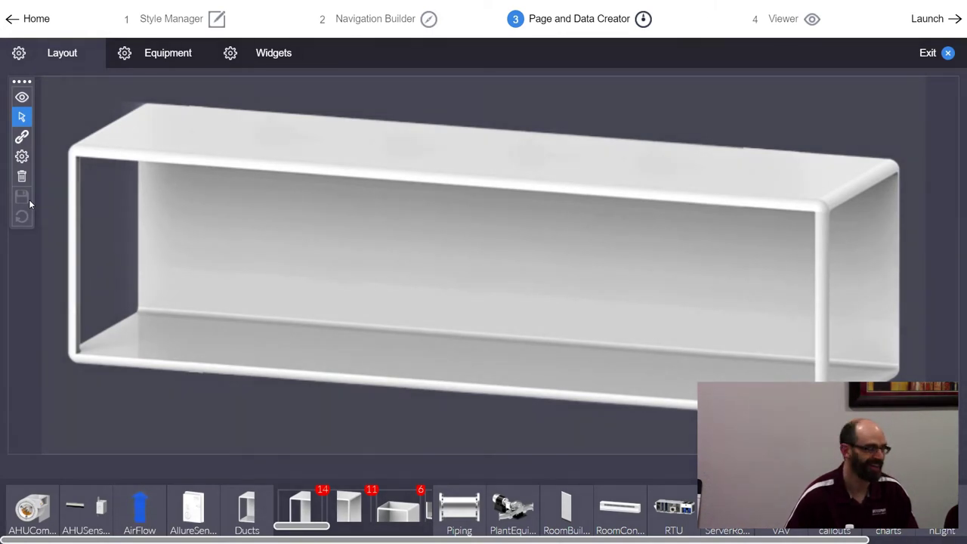
{"action": "left_click", "coordinate": [25, 218]}
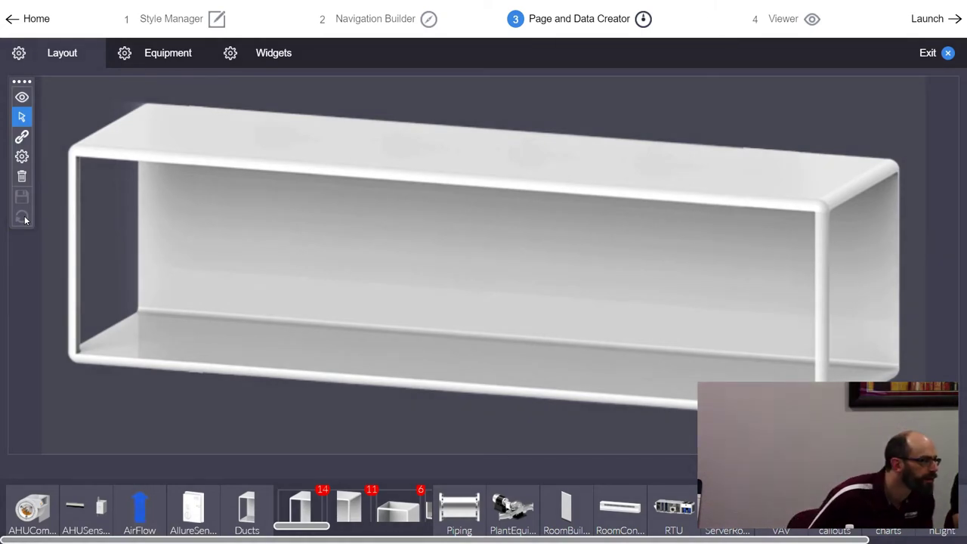
Crop the straight duct section's lower part, stretch it back down to full height and clear the selection.
{"action": "left_click", "coordinate": [578, 162]}
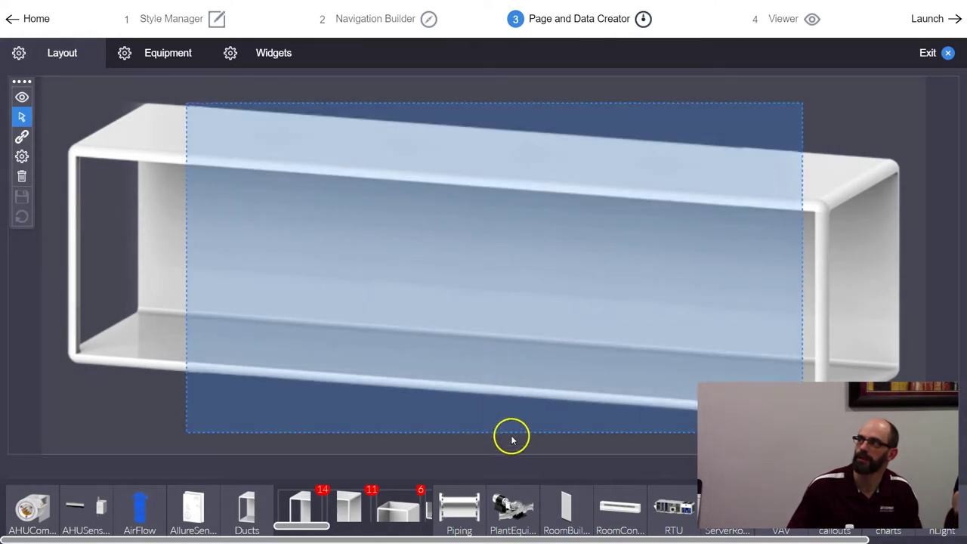
{"action": "left_click_drag", "start_coordinate": [511, 433], "coordinate": [513, 358]}
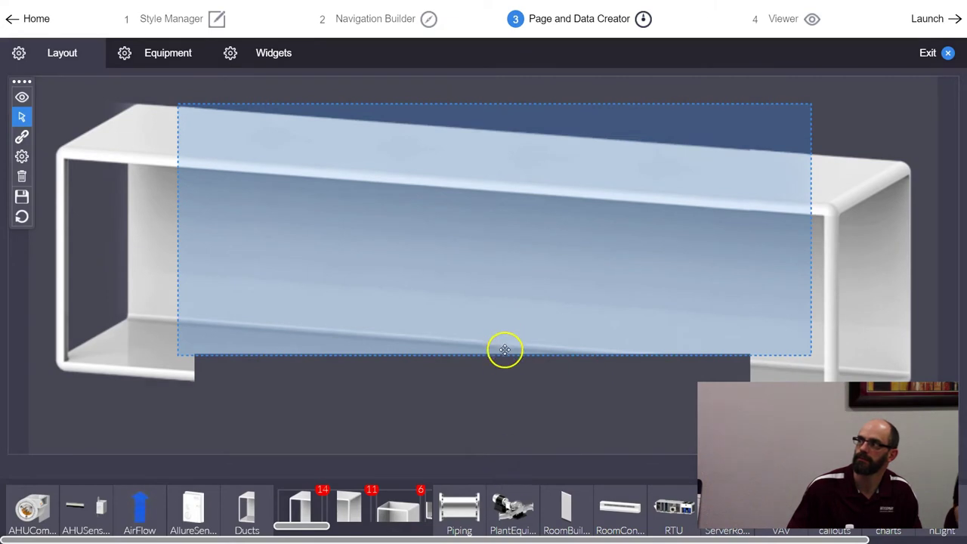
{"action": "left_click_drag", "start_coordinate": [503, 355], "coordinate": [508, 428]}
{"action": "left_click", "coordinate": [891, 90]}
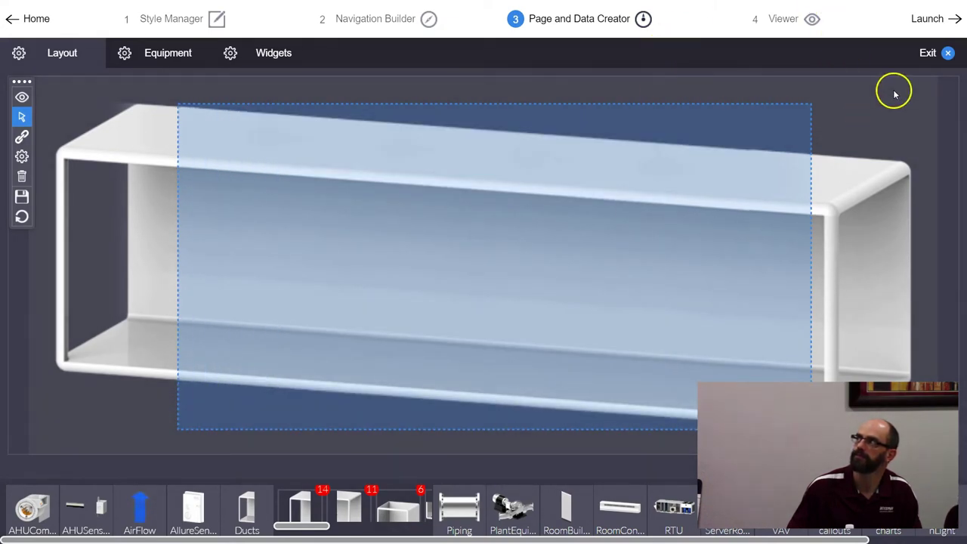
{"action": "left_click", "coordinate": [819, 226]}
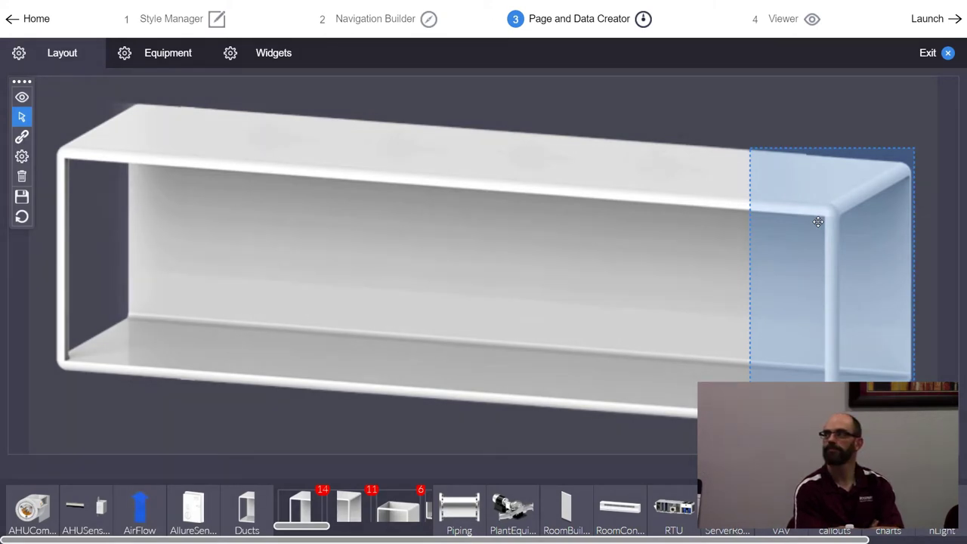
{"action": "left_click", "coordinate": [626, 124]}
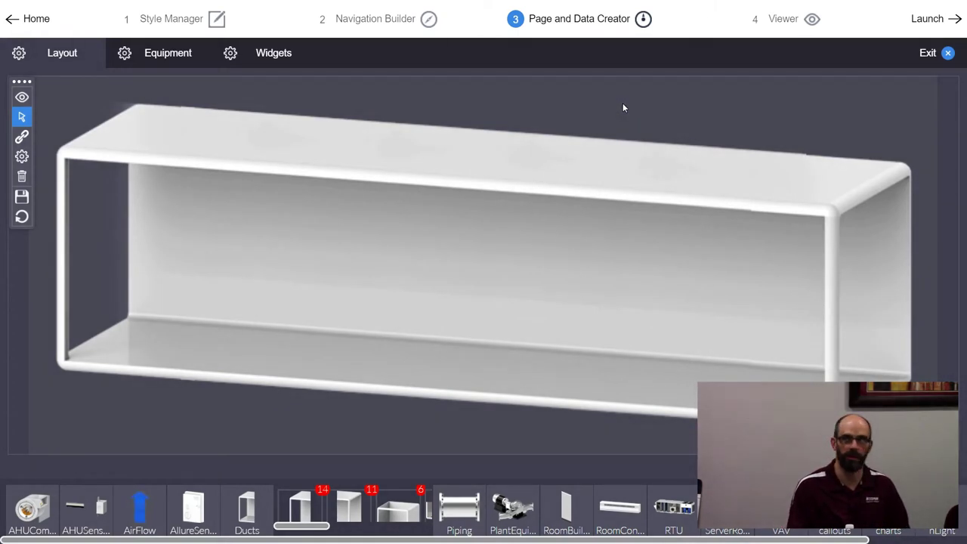
Switch to the Equipment layer of the page and save the page.
{"action": "left_click", "coordinate": [169, 55]}
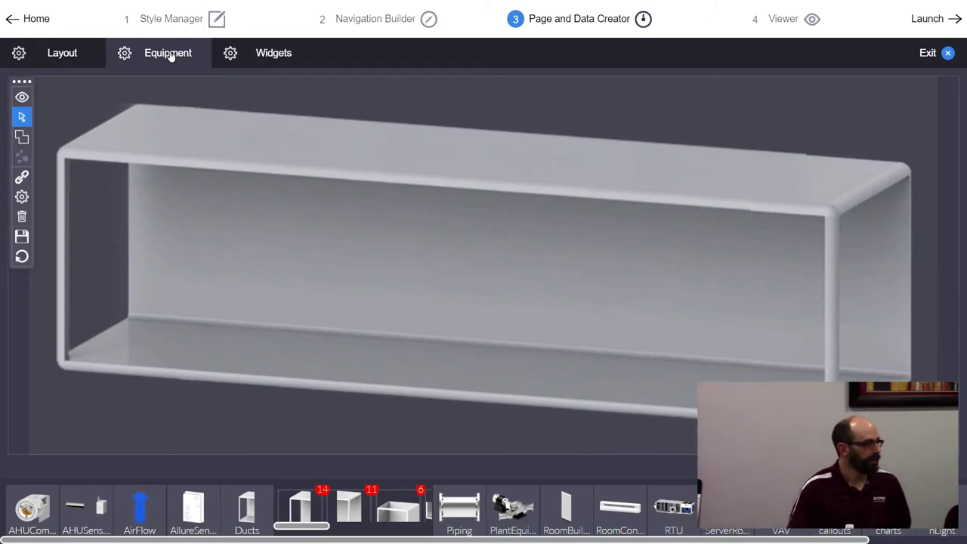
{"action": "left_click", "coordinate": [140, 86]}
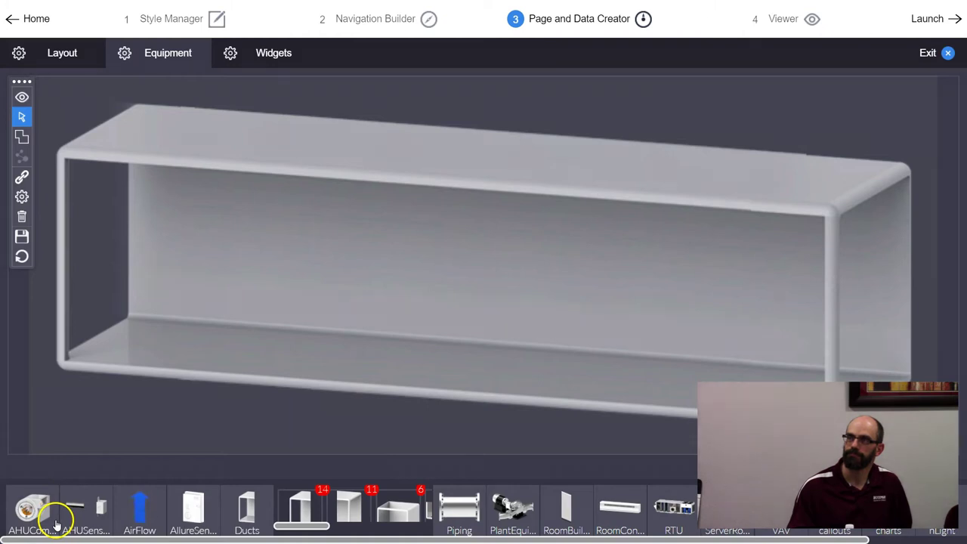
{"action": "left_click", "coordinate": [19, 239]}
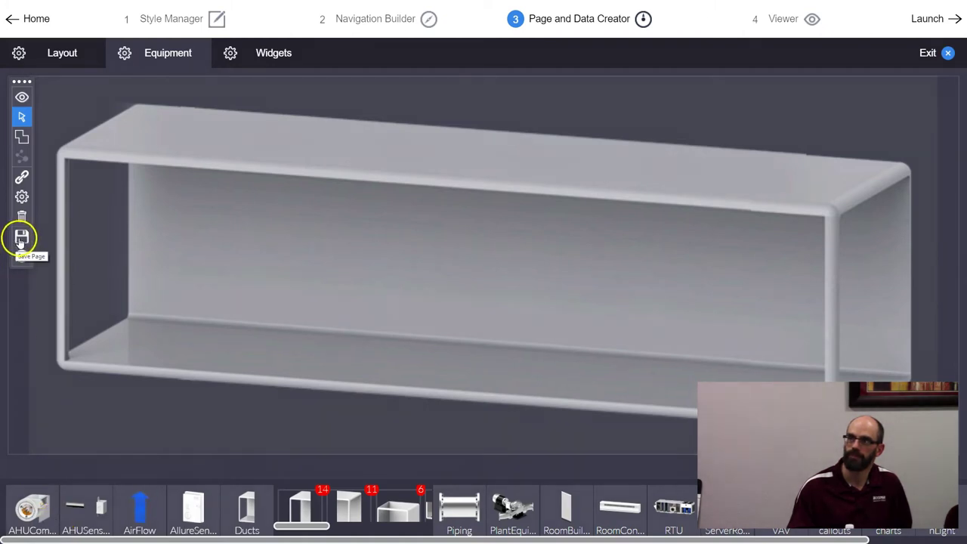
Place the first centrifugal fan from the AHU components inside the duct near its open left end.
{"action": "left_click", "coordinate": [33, 520]}
{"action": "left_click", "coordinate": [85, 510]}
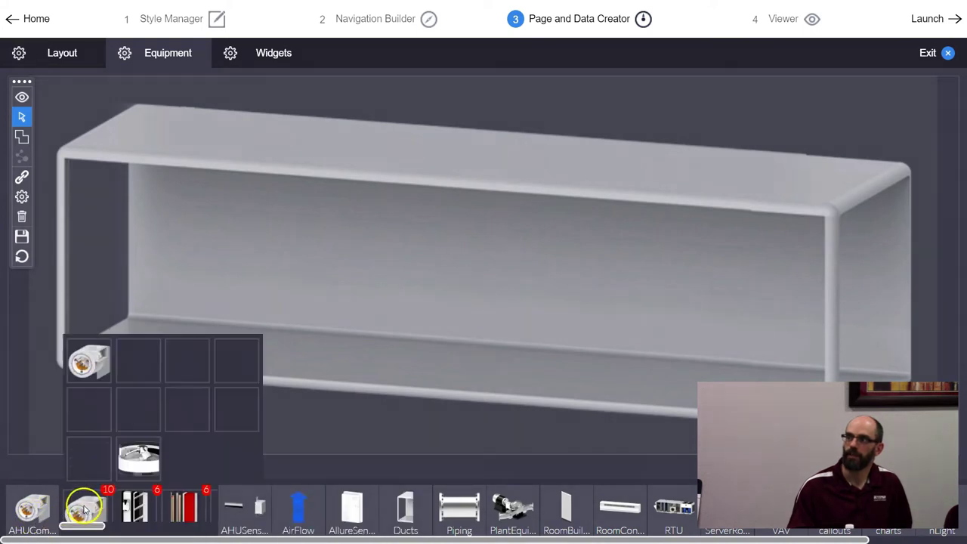
{"action": "left_click_drag", "start_coordinate": [93, 351], "coordinate": [265, 262]}
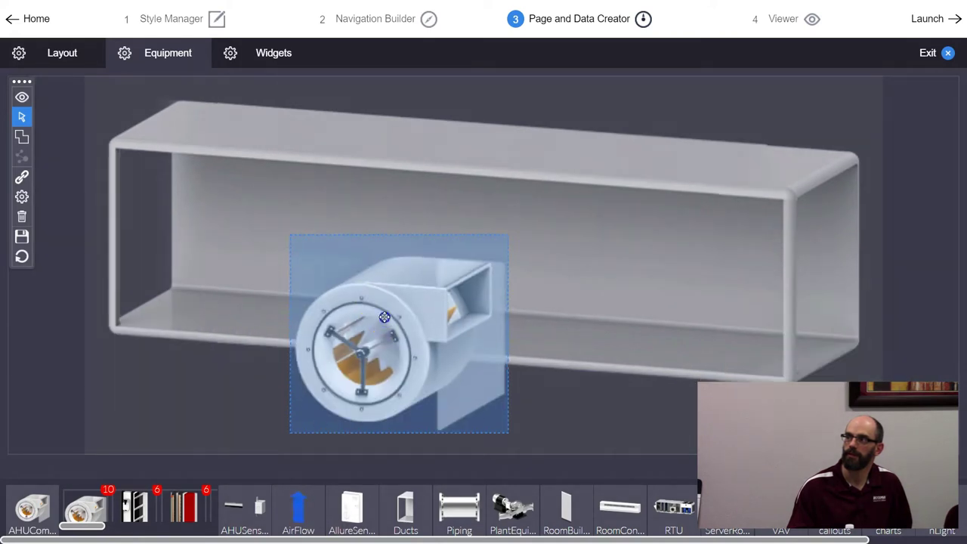
{"action": "left_click_drag", "start_coordinate": [382, 320], "coordinate": [241, 248]}
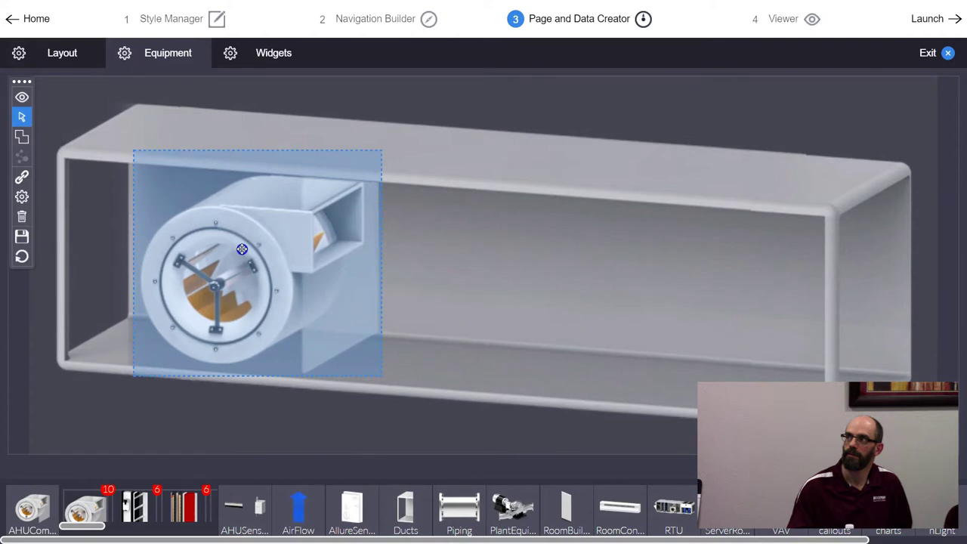
Place the upright heating coil with red spiral elements from the AHU coil group in the middle of the duct.
{"action": "left_click", "coordinate": [185, 512]}
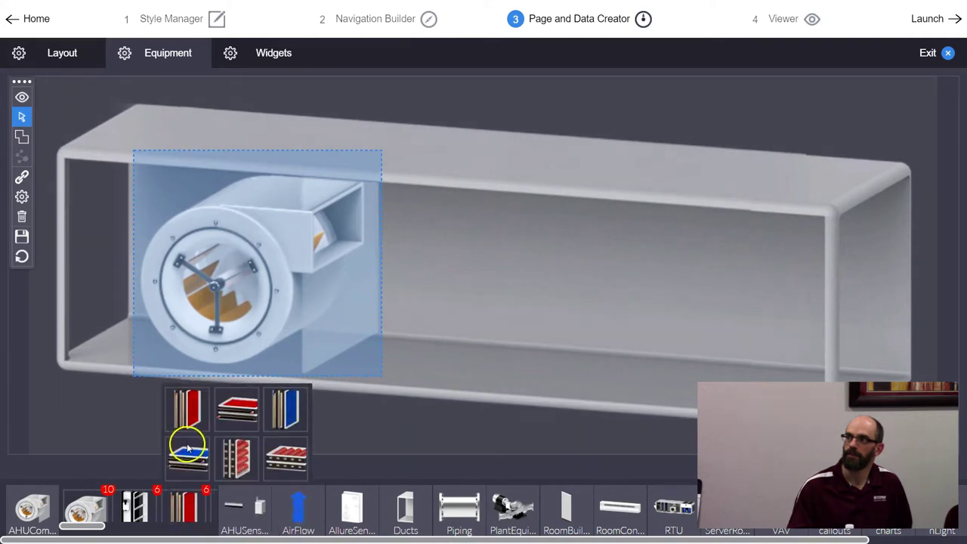
{"action": "left_click_drag", "start_coordinate": [190, 418], "coordinate": [498, 315]}
{"action": "left_click", "coordinate": [175, 516]}
{"action": "left_click", "coordinate": [236, 462]}
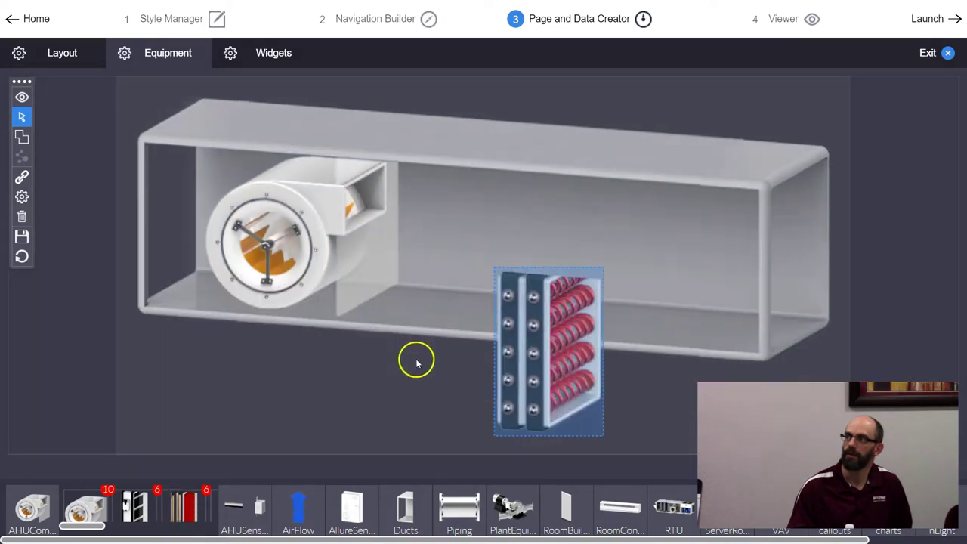
{"action": "left_click_drag", "start_coordinate": [539, 345], "coordinate": [487, 279]}
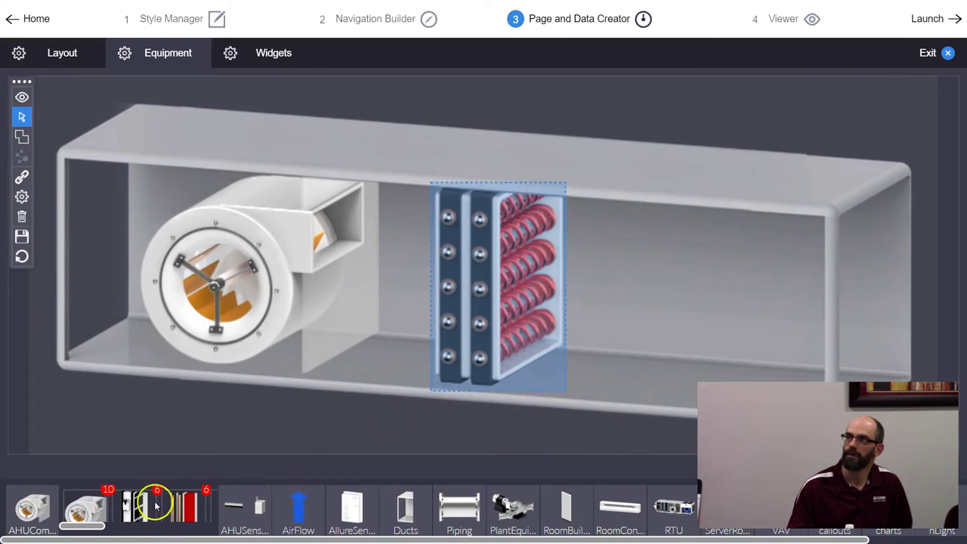
Place the upright blue cooling coil in the duct beside the heating coil, clear the selection and save the page.
{"action": "mouse_move", "coordinate": [180, 503]}
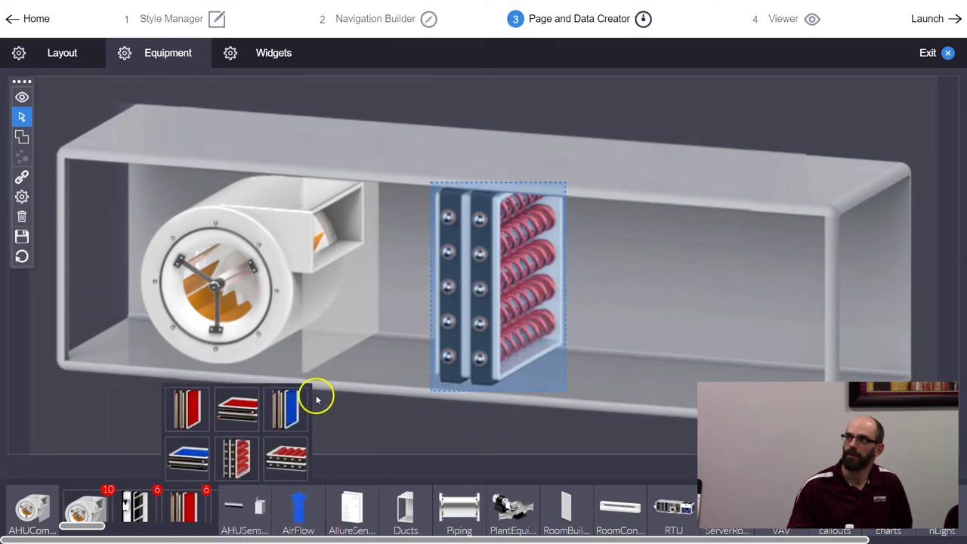
{"action": "left_click_drag", "start_coordinate": [291, 401], "coordinate": [647, 308]}
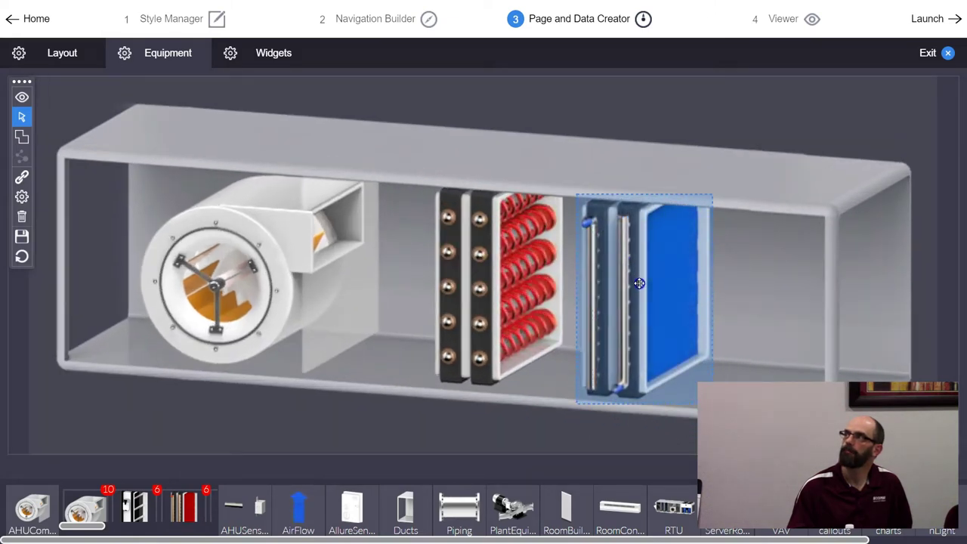
{"action": "left_click", "coordinate": [273, 429]}
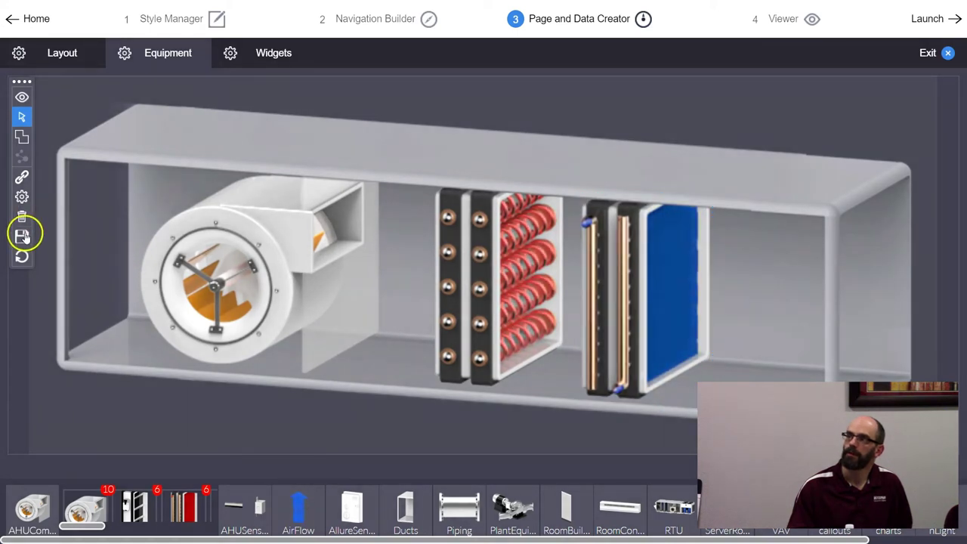
{"action": "left_click", "coordinate": [22, 236]}
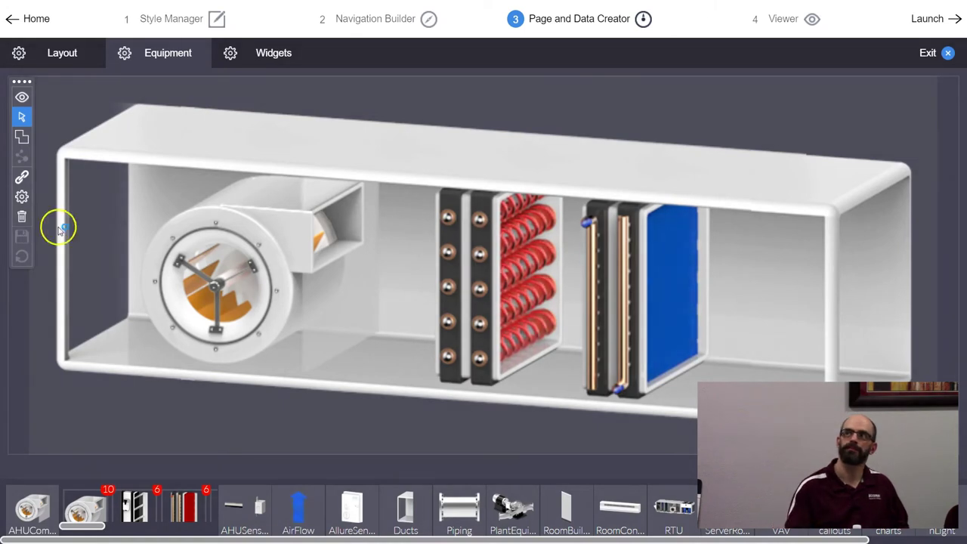
View the page on the Layout layer and return to the Equipment layer.
{"action": "left_click", "coordinate": [68, 61]}
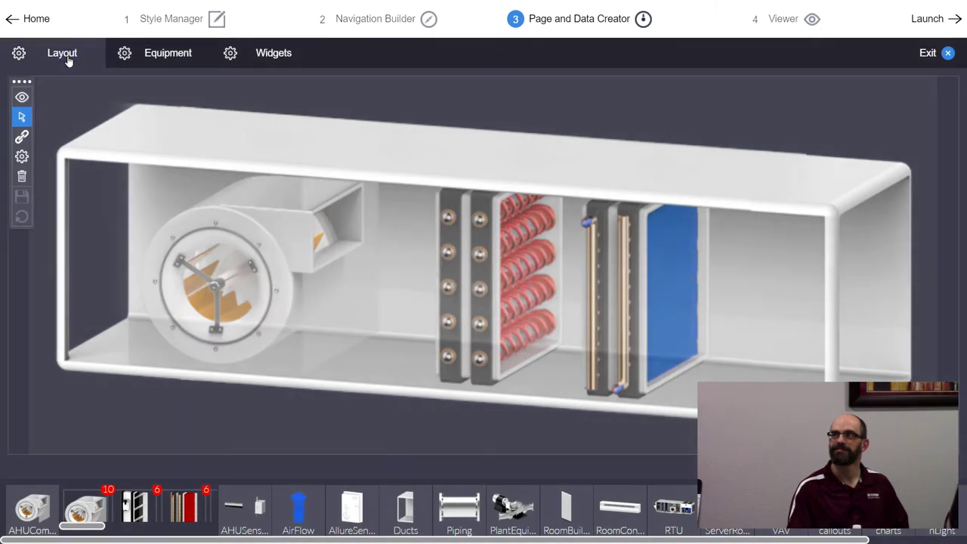
{"action": "left_click", "coordinate": [162, 52]}
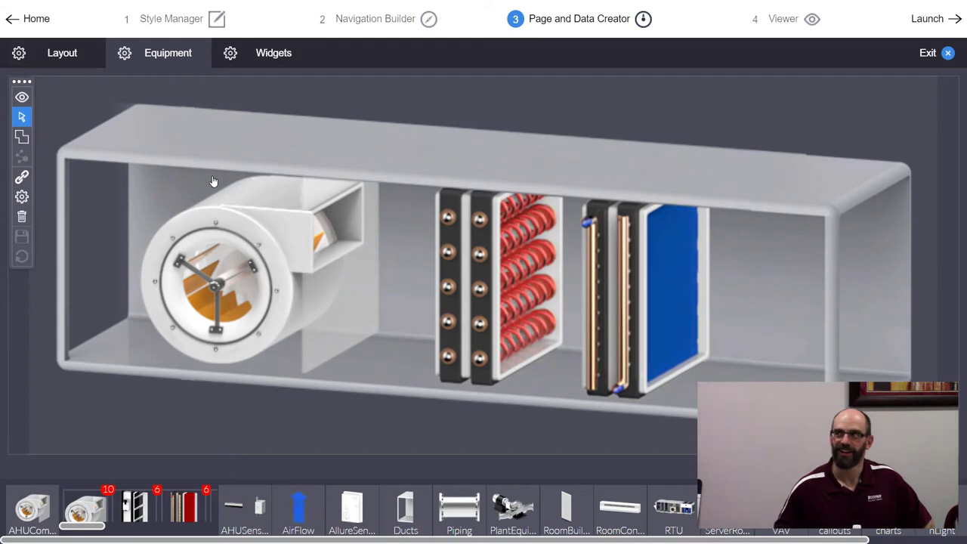
Show the Binding Dialog and bind the Fan_STS point to the fan.
{"action": "left_click", "coordinate": [22, 179]}
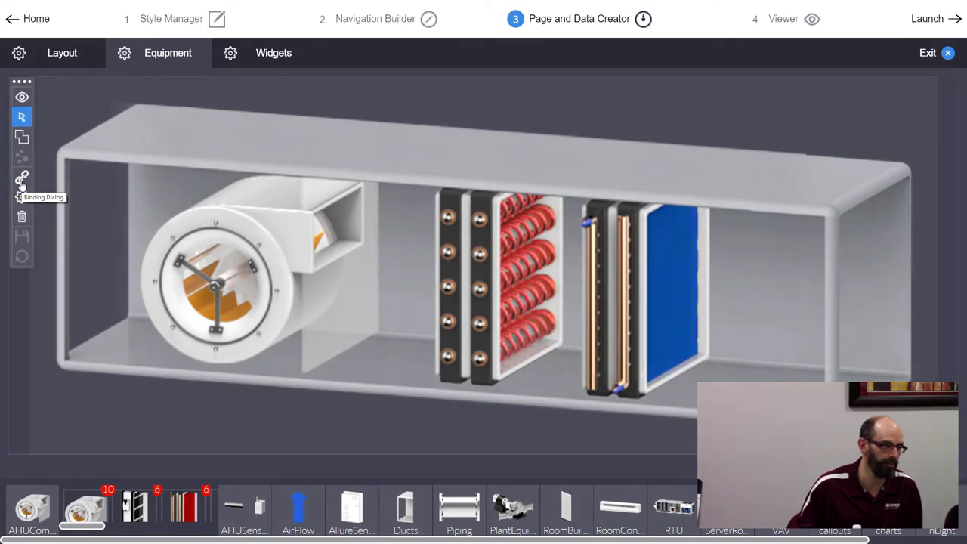
{"action": "left_click", "coordinate": [21, 183]}
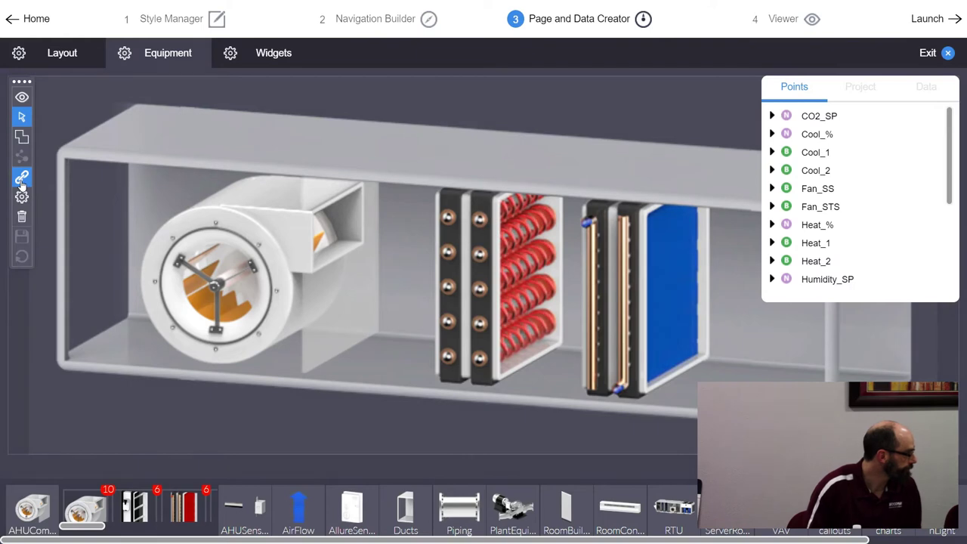
{"action": "left_click", "coordinate": [21, 179]}
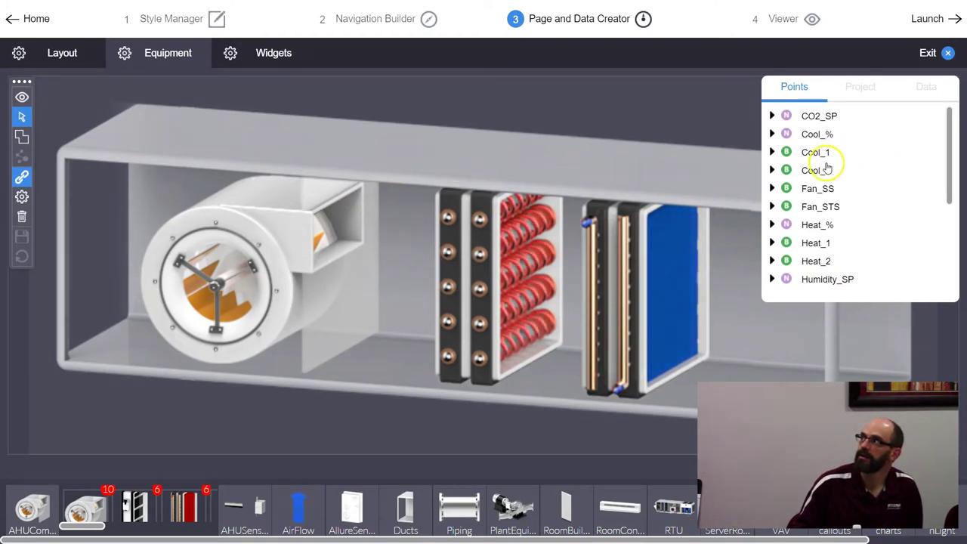
{"action": "scroll", "coordinate": [826, 167], "scroll_direction": "down", "scroll_amount": 1}
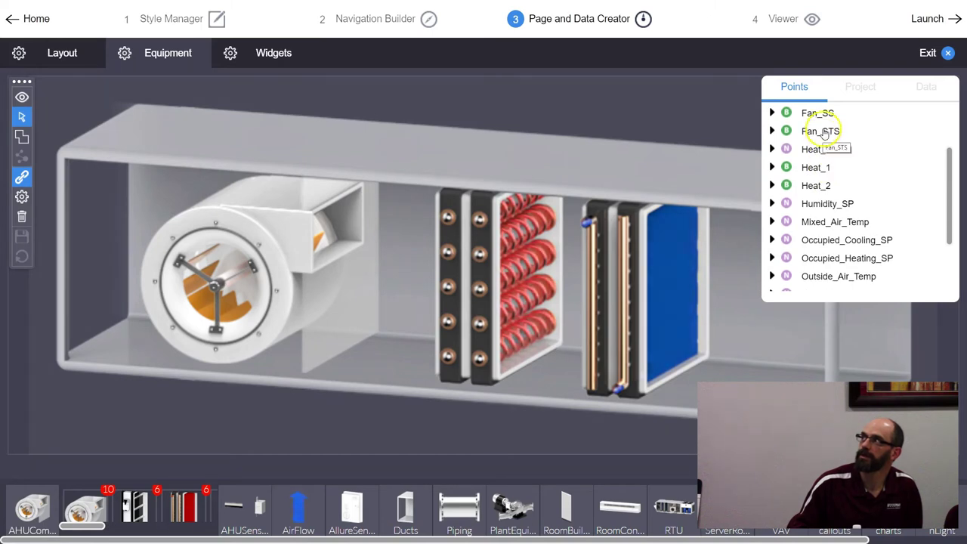
{"action": "left_click_drag", "start_coordinate": [823, 132], "coordinate": [277, 250]}
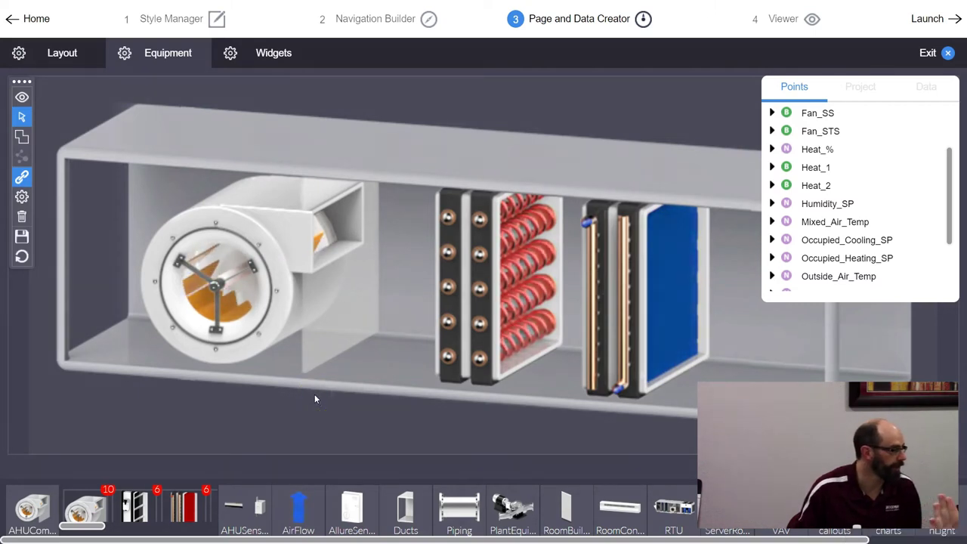
Bind the Heat_1 point to the heating coil and the Cool_2 point to the cooling coil.
{"action": "left_click", "coordinate": [488, 315]}
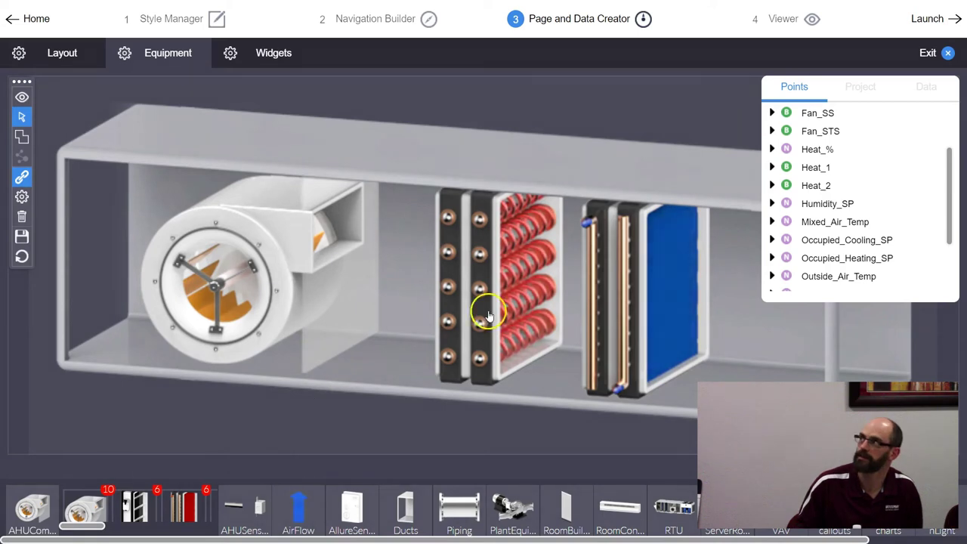
{"action": "left_click_drag", "start_coordinate": [815, 167], "coordinate": [511, 256]}
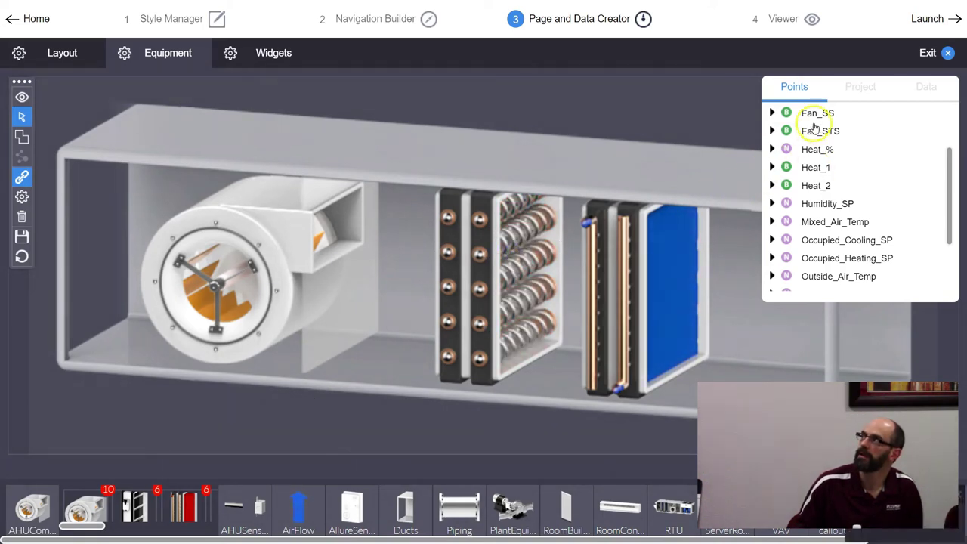
{"action": "scroll", "coordinate": [821, 188], "scroll_direction": "up", "scroll_amount": 1}
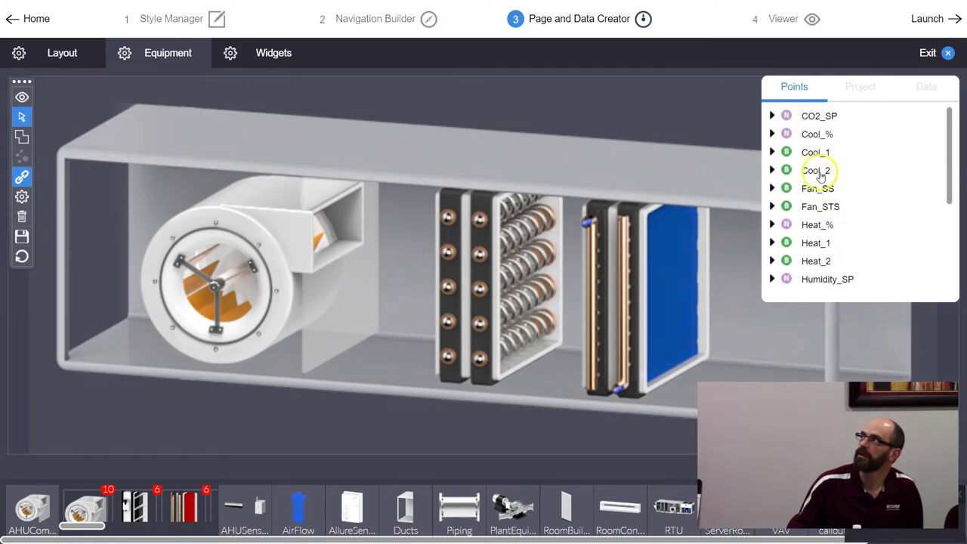
{"action": "left_click_drag", "start_coordinate": [820, 173], "coordinate": [649, 256]}
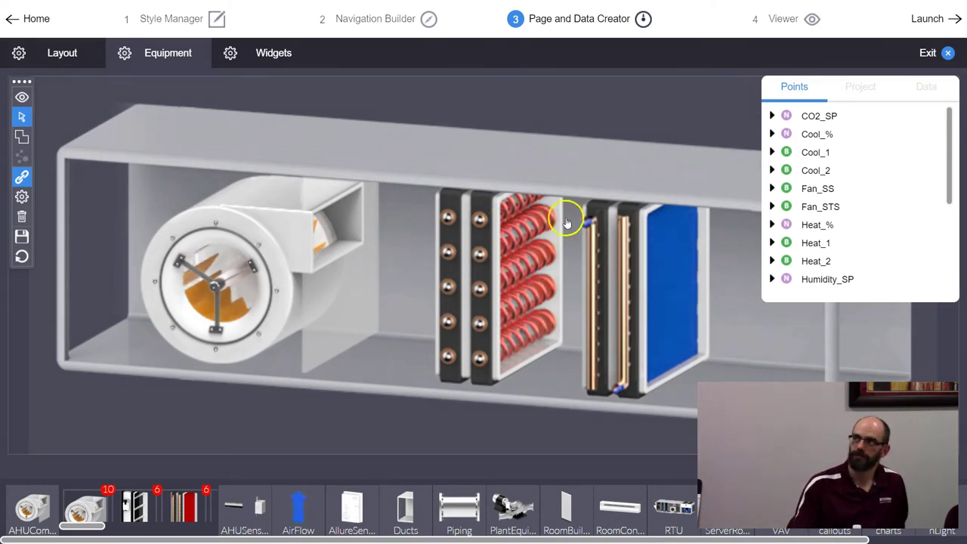
Show the cooling coil's properties in the Property Inspector and arrange it and the points list on opposite sides of the page.
{"action": "left_click", "coordinate": [657, 257]}
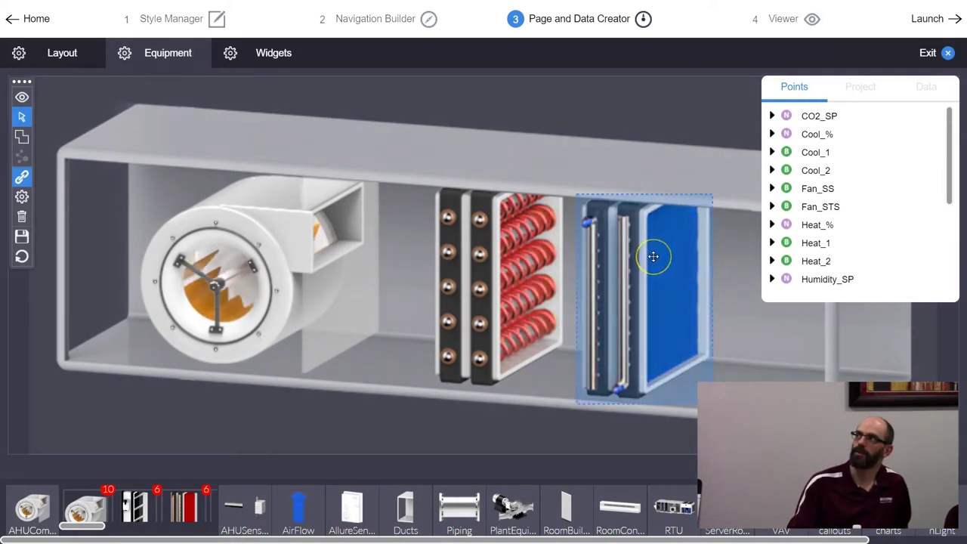
{"action": "left_click", "coordinate": [23, 197]}
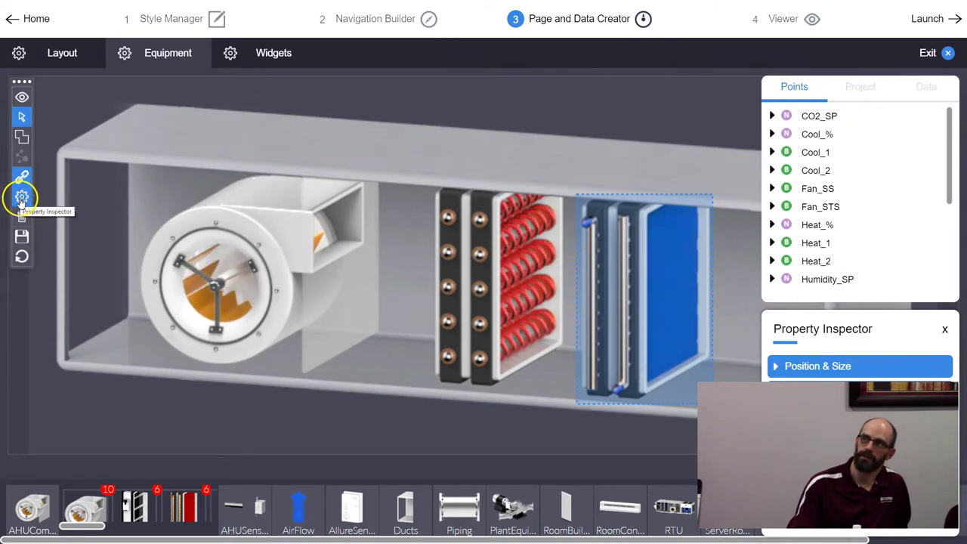
{"action": "left_click_drag", "start_coordinate": [793, 86], "coordinate": [36, 146]}
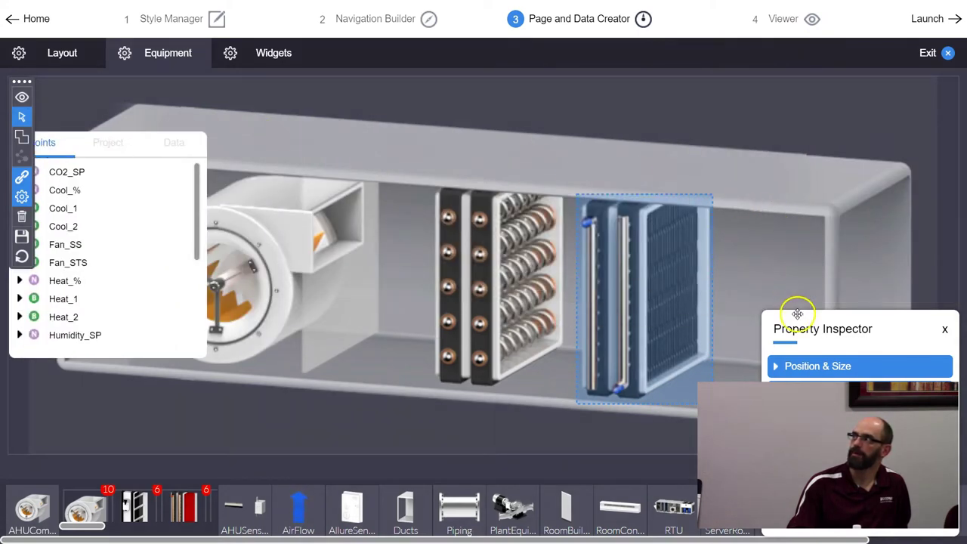
{"action": "left_click_drag", "start_coordinate": [796, 317], "coordinate": [787, 91]}
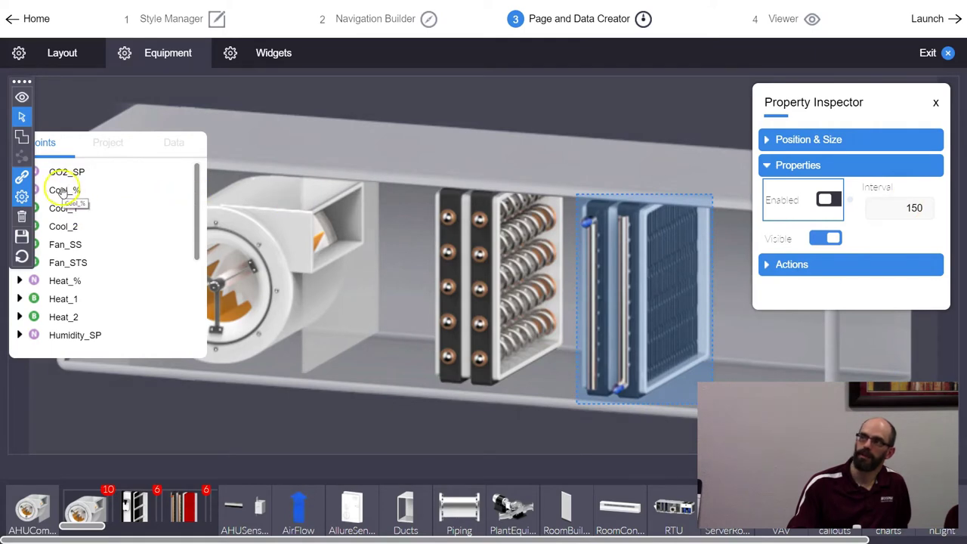
{"action": "left_click_drag", "start_coordinate": [51, 145], "coordinate": [115, 151]}
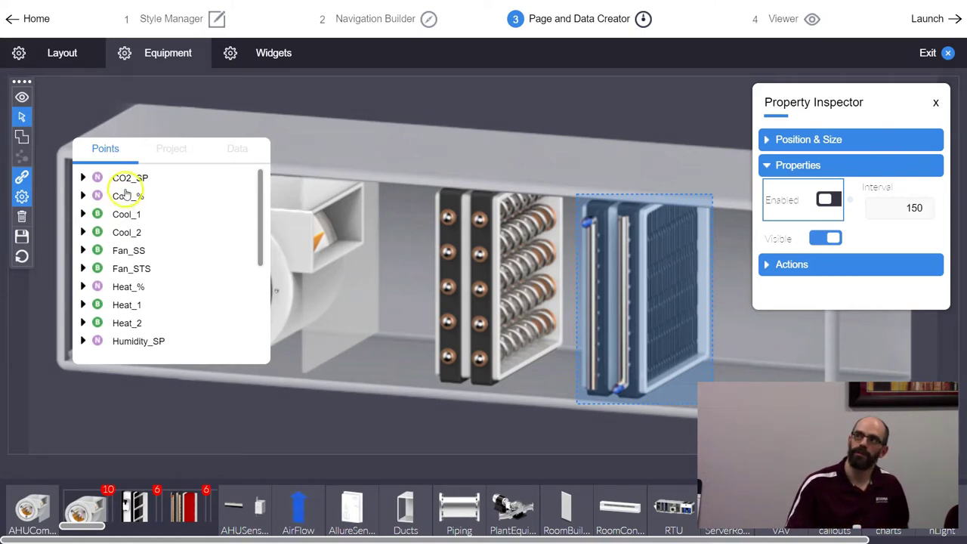
Bind the Cool_% point to the cooling coil's Interval property and clear the selection.
{"action": "left_click_drag", "start_coordinate": [128, 202], "coordinate": [897, 210]}
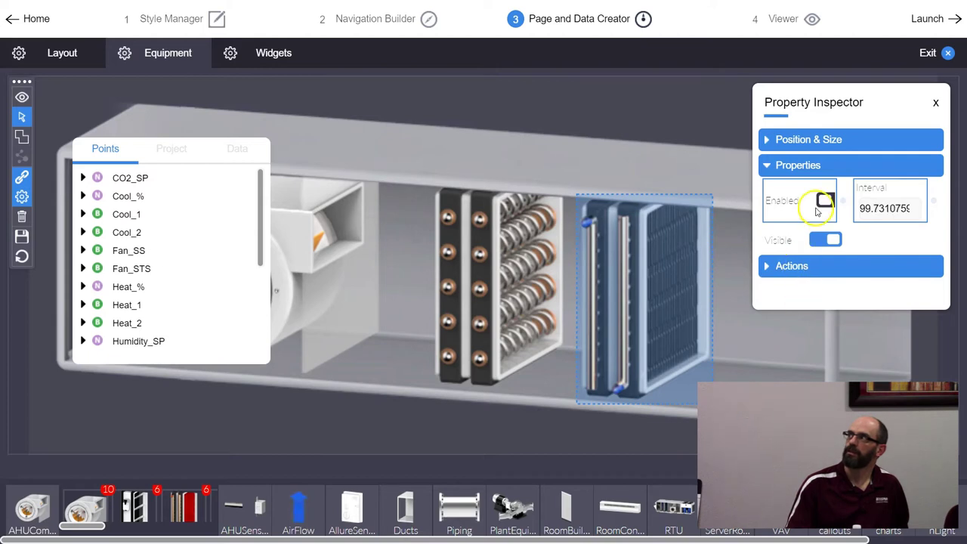
{"action": "left_click", "coordinate": [822, 201]}
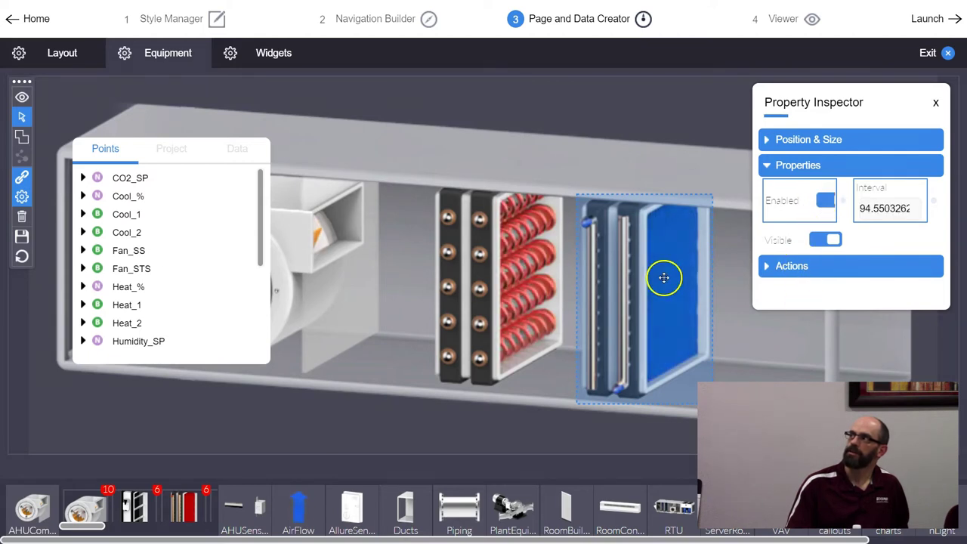
{"action": "left_click", "coordinate": [756, 357]}
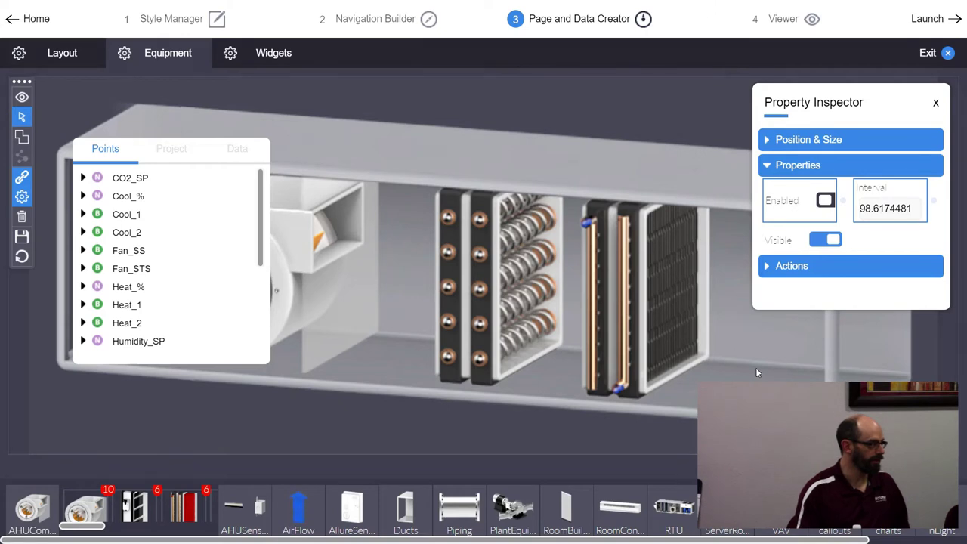
Examine the binding details and input field choices of the cooling coil's Enabled property.
{"action": "left_click", "coordinate": [844, 201]}
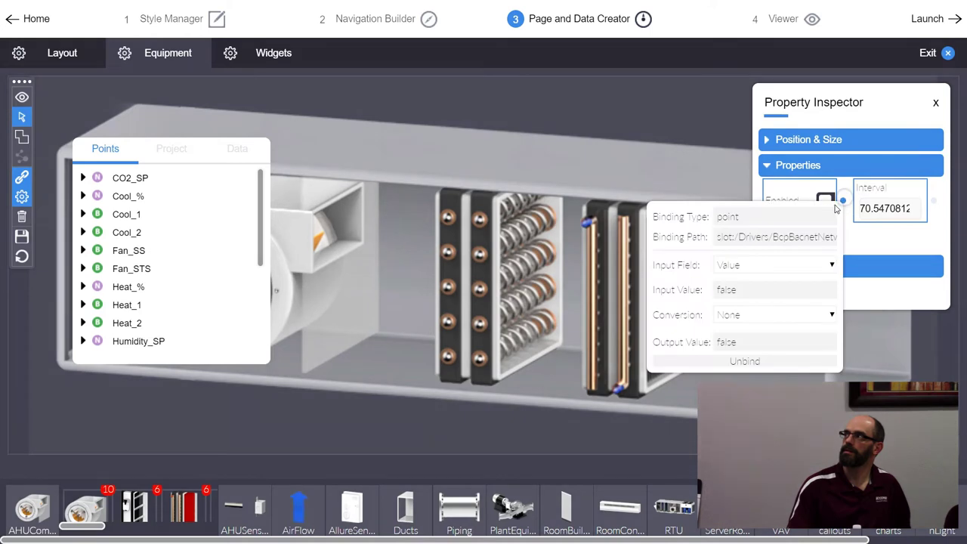
{"action": "left_click", "coordinate": [779, 264]}
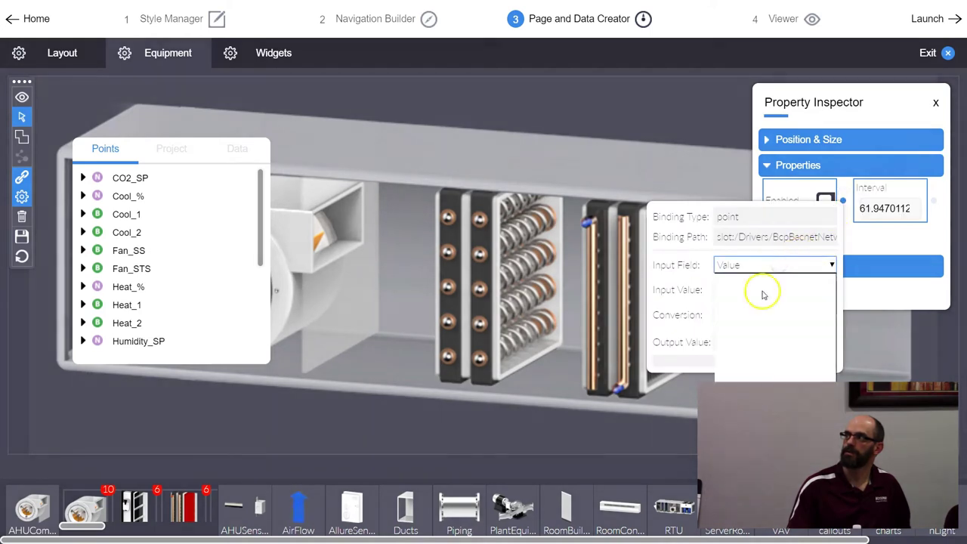
{"action": "left_click", "coordinate": [674, 314]}
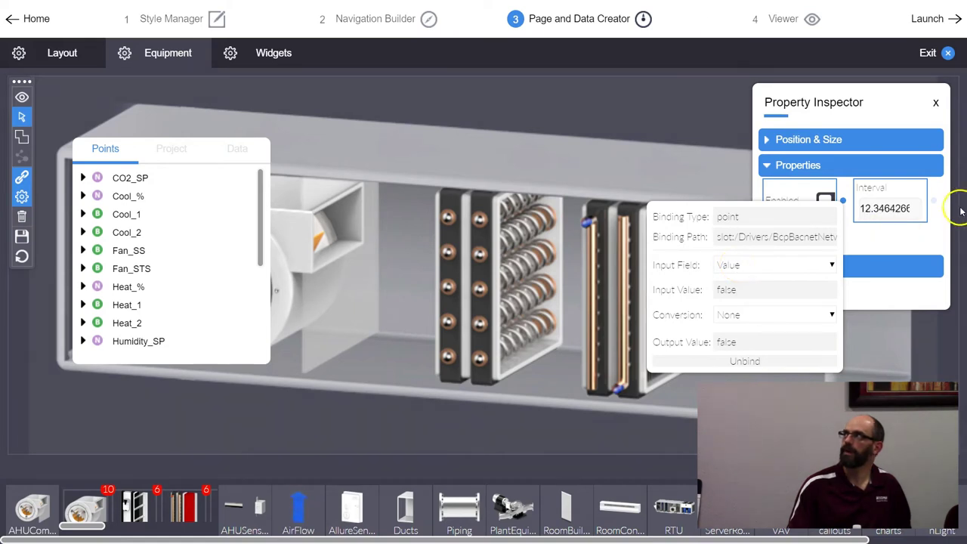
Set the conversion of the cooling coil's Interval binding to Value Map.
{"action": "left_click", "coordinate": [934, 203]}
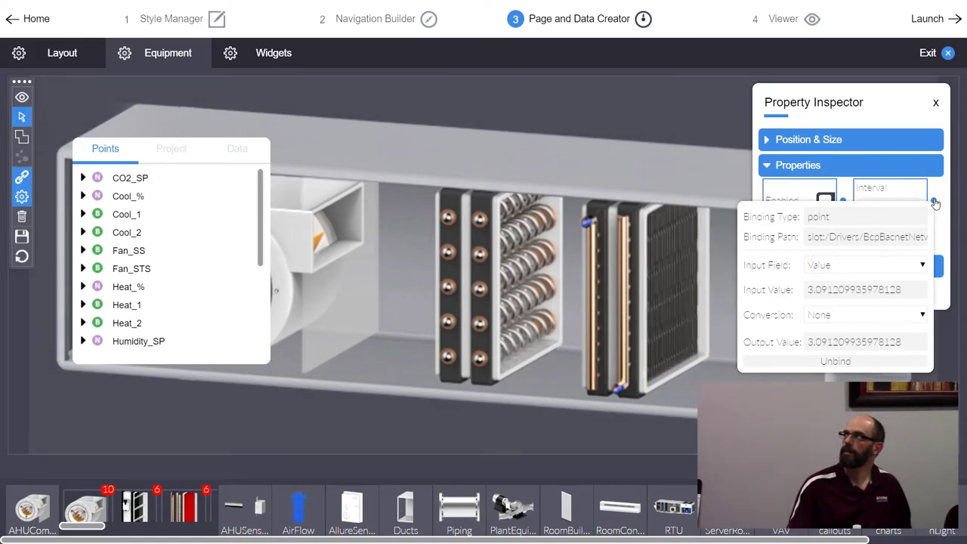
{"action": "left_click", "coordinate": [840, 315]}
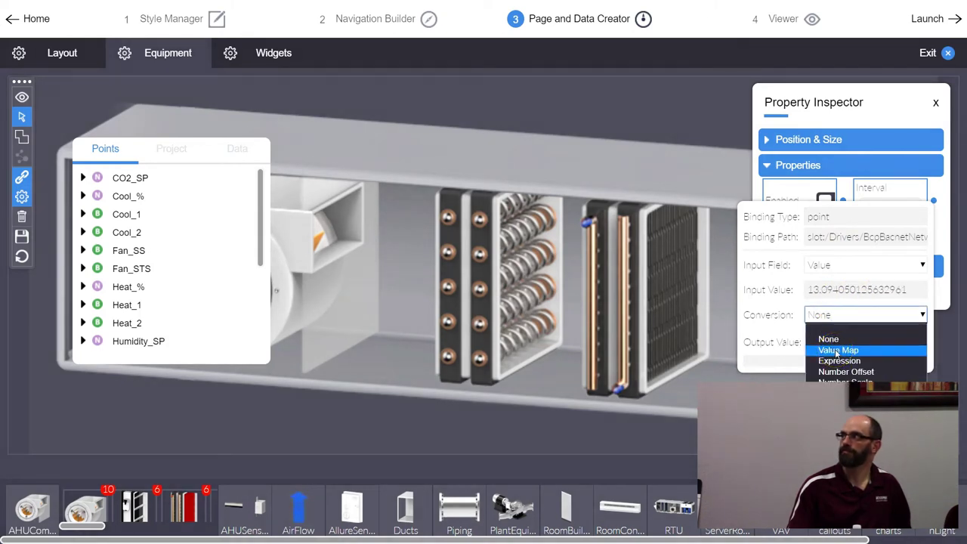
{"action": "left_click", "coordinate": [836, 350]}
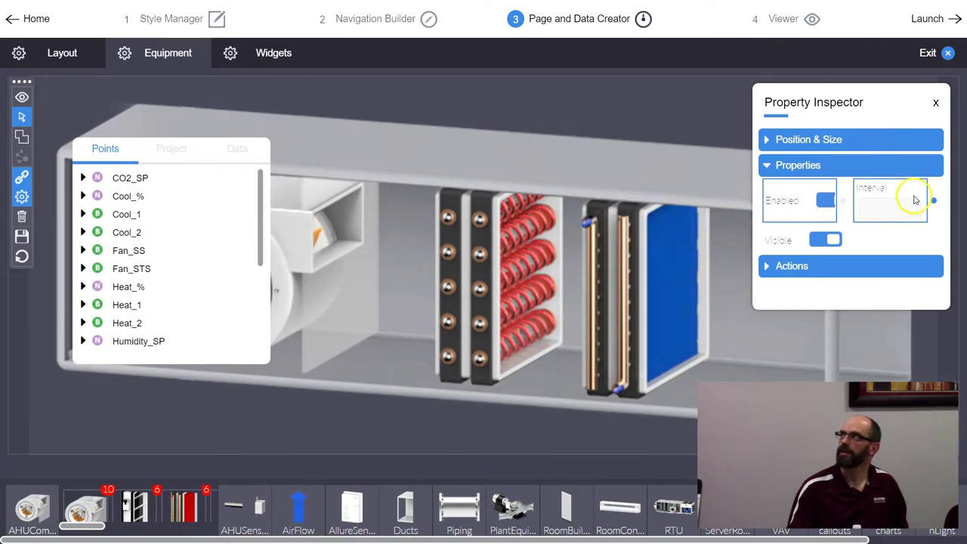
Set the cooling coil's Interval binding conversion to Number Scale with output minimum 100 and maximum 0, and clear the selection.
{"action": "mouse_move", "coordinate": [934, 200]}
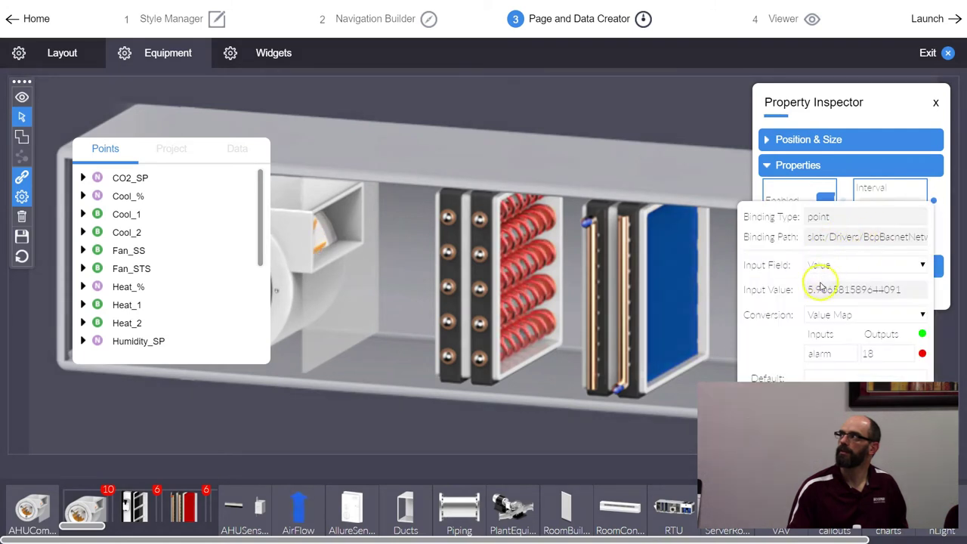
{"action": "left_click", "coordinate": [816, 314]}
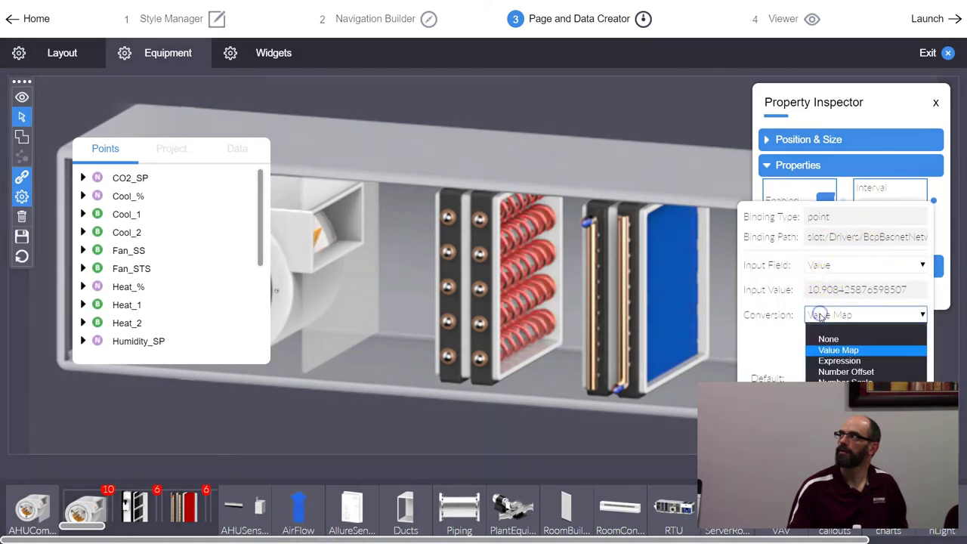
{"action": "left_click", "coordinate": [823, 378]}
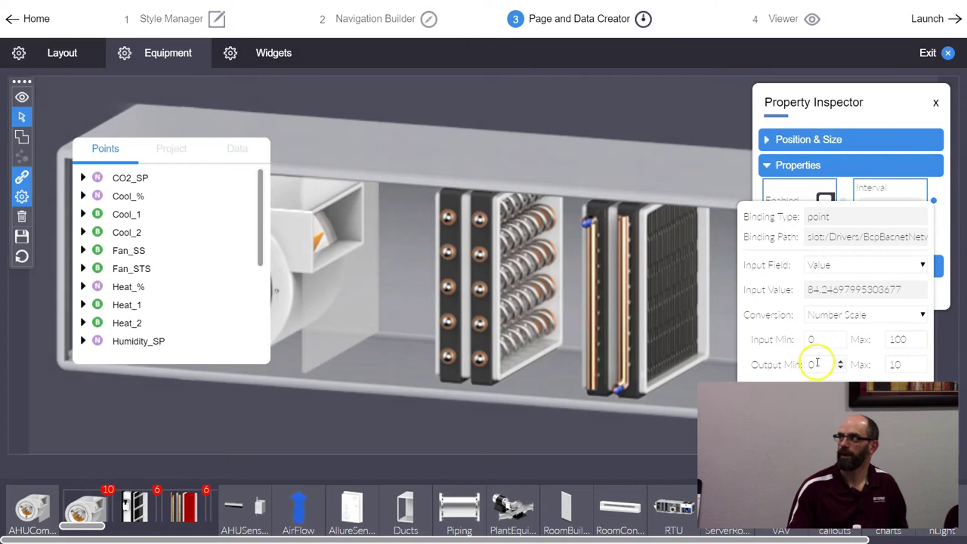
{"action": "type", "text": "100"}
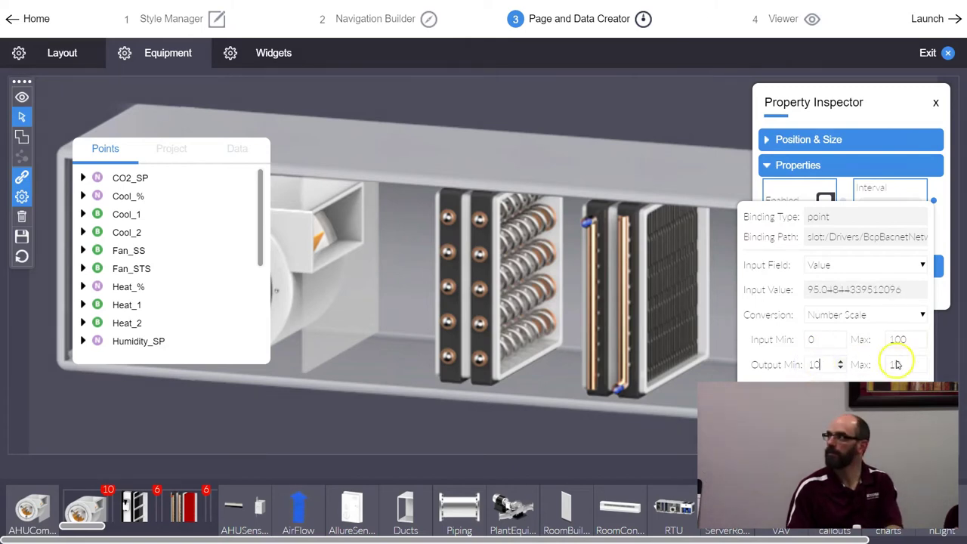
{"action": "left_click_drag", "start_coordinate": [908, 364], "coordinate": [874, 365]}
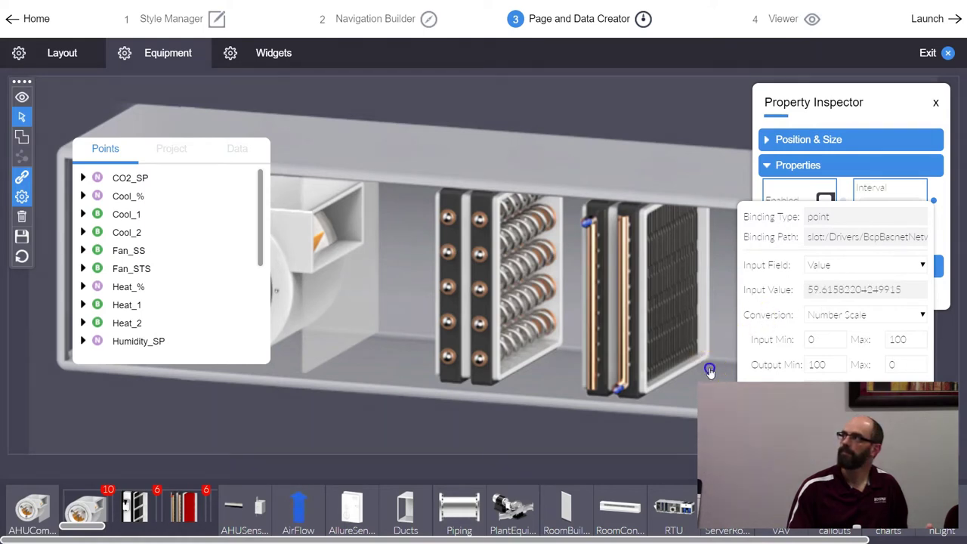
{"action": "left_click", "coordinate": [708, 369]}
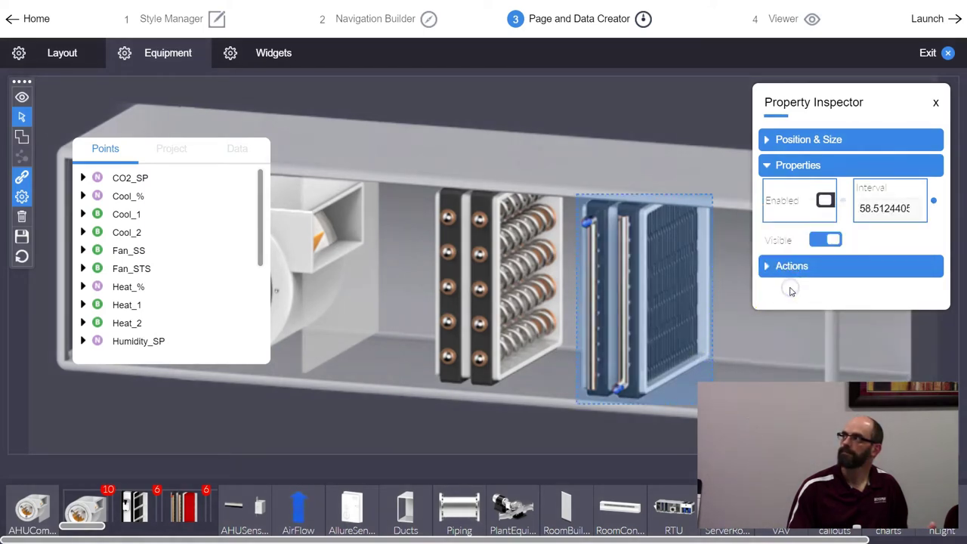
{"action": "left_click", "coordinate": [733, 86]}
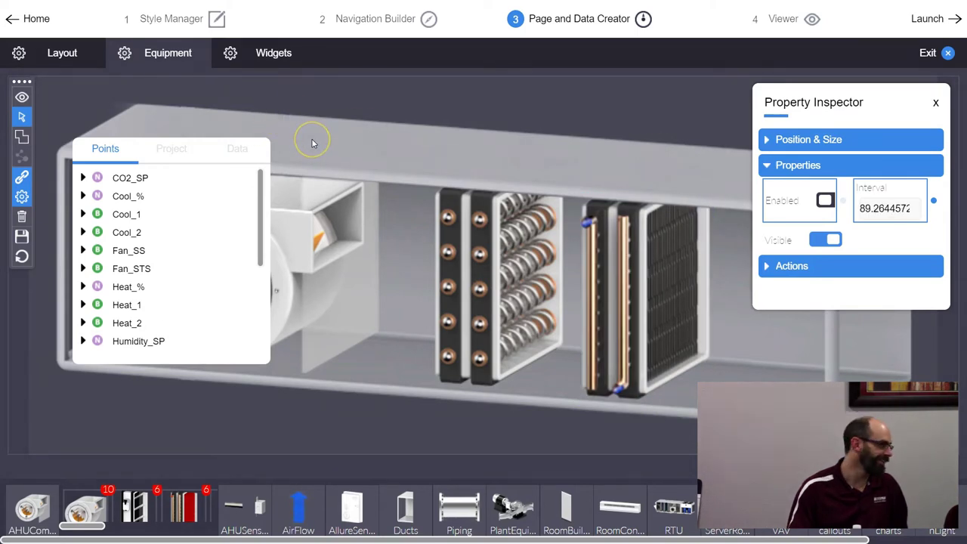
Review the Number Scale settings of the cooling coil's Interval binding and close the Property Inspector.
{"action": "mouse_move", "coordinate": [315, 121]}
{"action": "left_mouse_down"}
{"action": "mouse_move", "coordinate": [320, 113]}
{"action": "mouse_move", "coordinate": [483, 212]}
{"action": "mouse_move", "coordinate": [508, 154]}
{"action": "mouse_move", "coordinate": [610, 155]}
{"action": "left_mouse_up"}
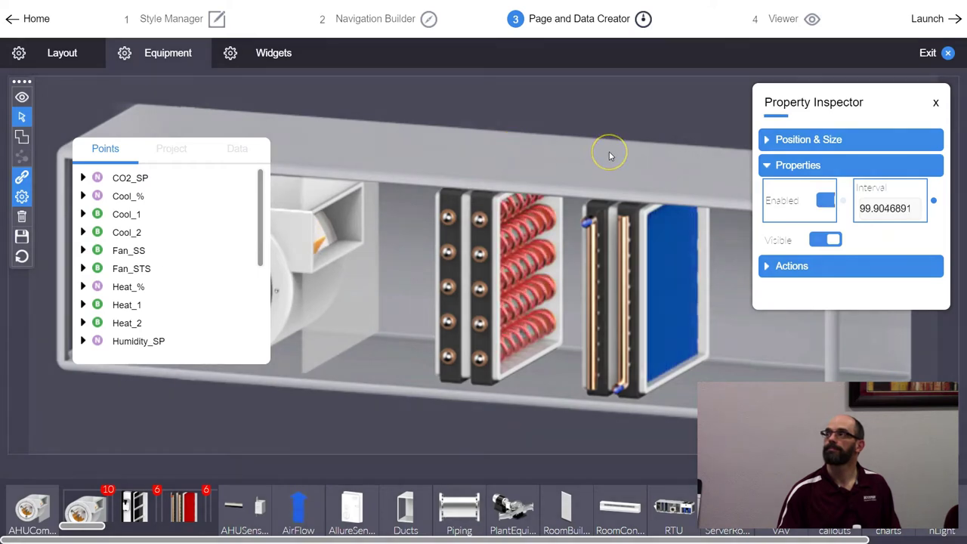
{"action": "left_click_drag", "start_coordinate": [880, 198], "coordinate": [936, 204]}
{"action": "left_click", "coordinate": [934, 202]}
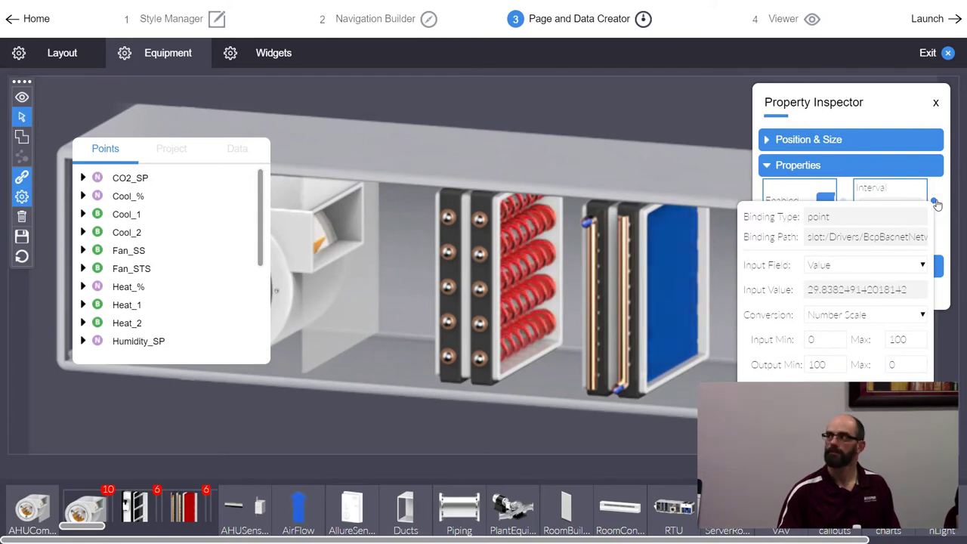
{"action": "left_click", "coordinate": [914, 194]}
{"action": "left_click", "coordinate": [615, 130]}
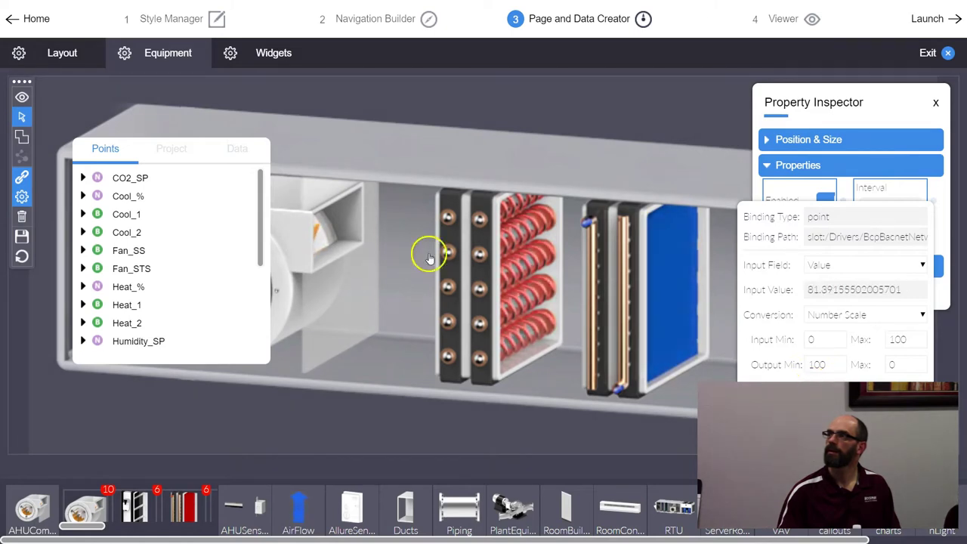
{"action": "left_click", "coordinate": [22, 198]}
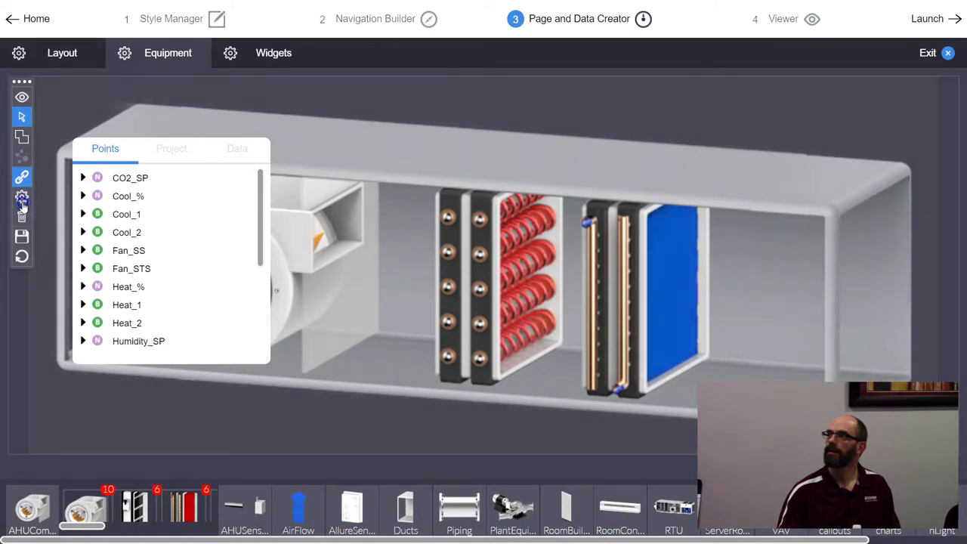
Show the cooling coil's properties again and test its Visible setting by switching it off and back on.
{"action": "left_click", "coordinate": [630, 236]}
{"action": "right_click", "coordinate": [626, 236]}
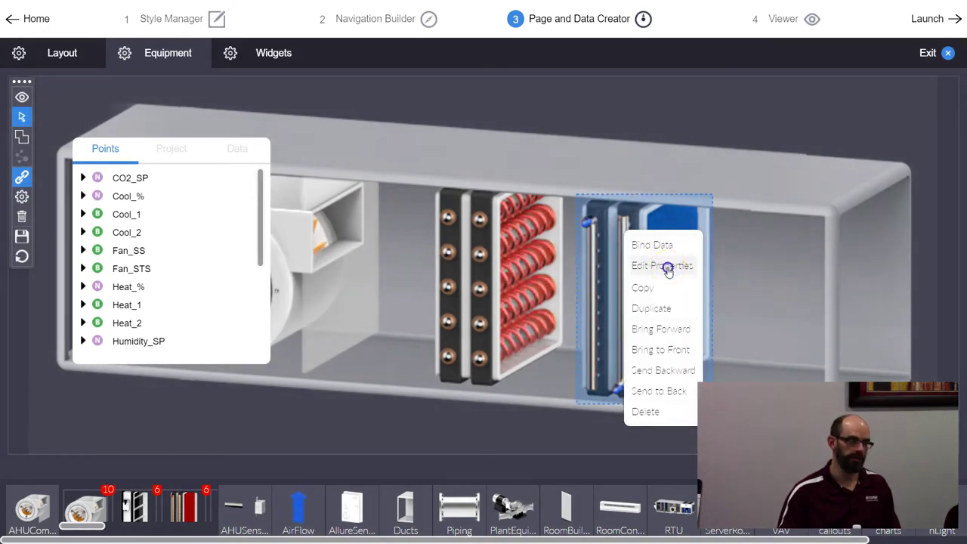
{"action": "left_click", "coordinate": [666, 266]}
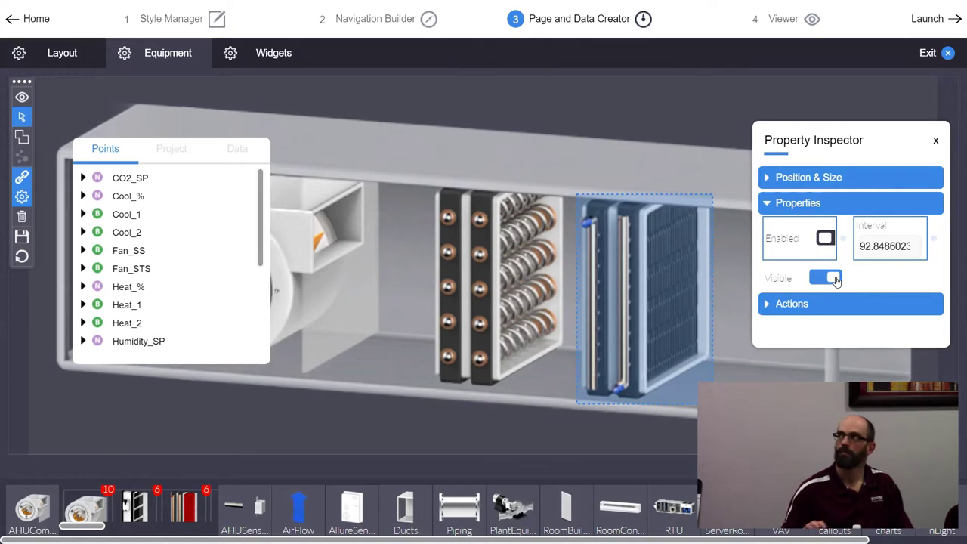
{"action": "left_click", "coordinate": [836, 279]}
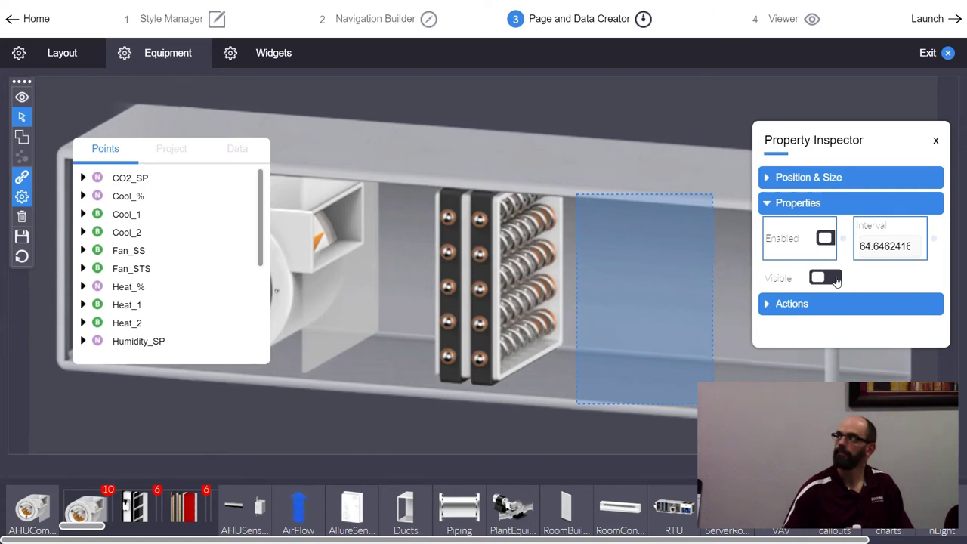
{"action": "left_click", "coordinate": [836, 279]}
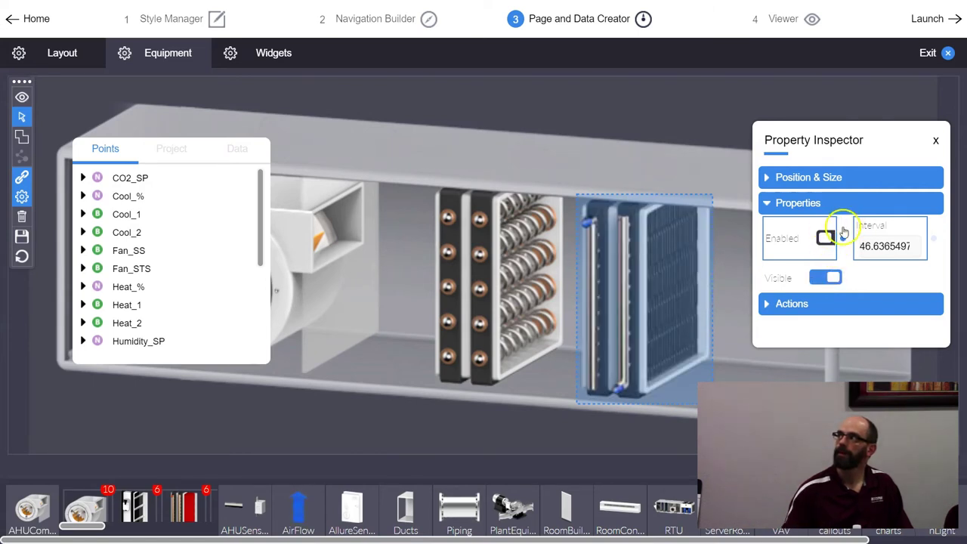
Remove the binding from the cooling coil's Enabled property and test the property by switching it on and off.
{"action": "left_click", "coordinate": [842, 240]}
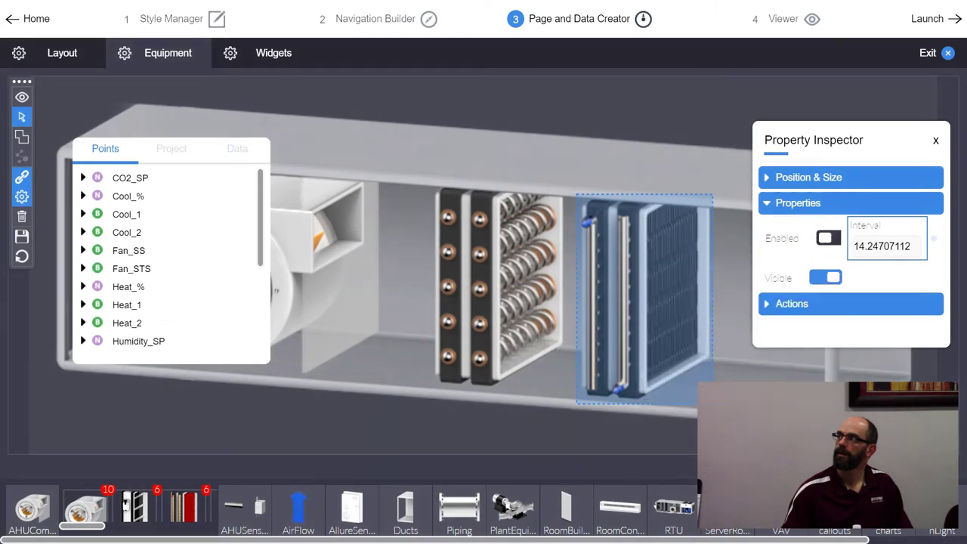
{"action": "left_click", "coordinate": [830, 240]}
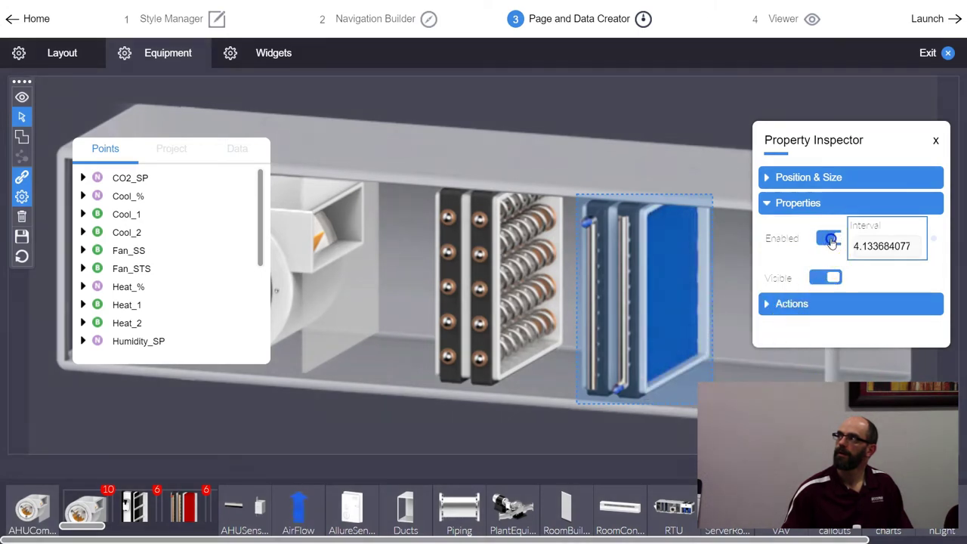
{"action": "left_click", "coordinate": [830, 240]}
{"action": "left_click", "coordinate": [830, 239]}
{"action": "left_click", "coordinate": [830, 239]}
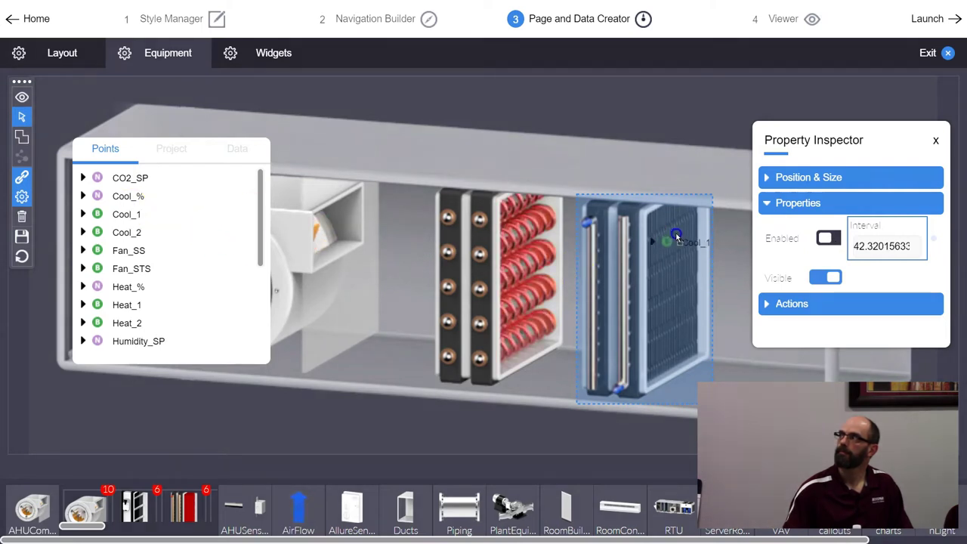
Bind the Cool_1 point to the cooling coil's Enabled property, check the Interval binding details, and save the page.
{"action": "left_click", "coordinate": [827, 238]}
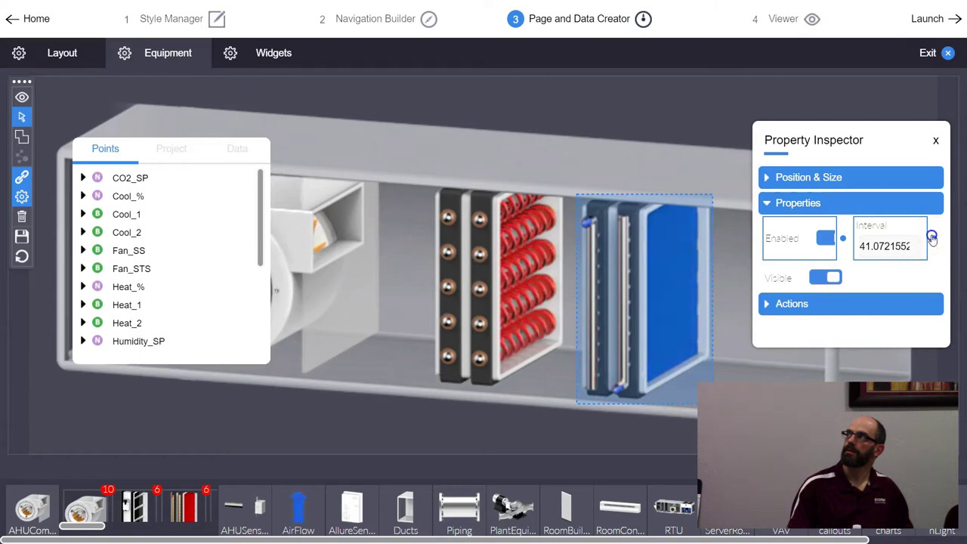
{"action": "left_click", "coordinate": [935, 240]}
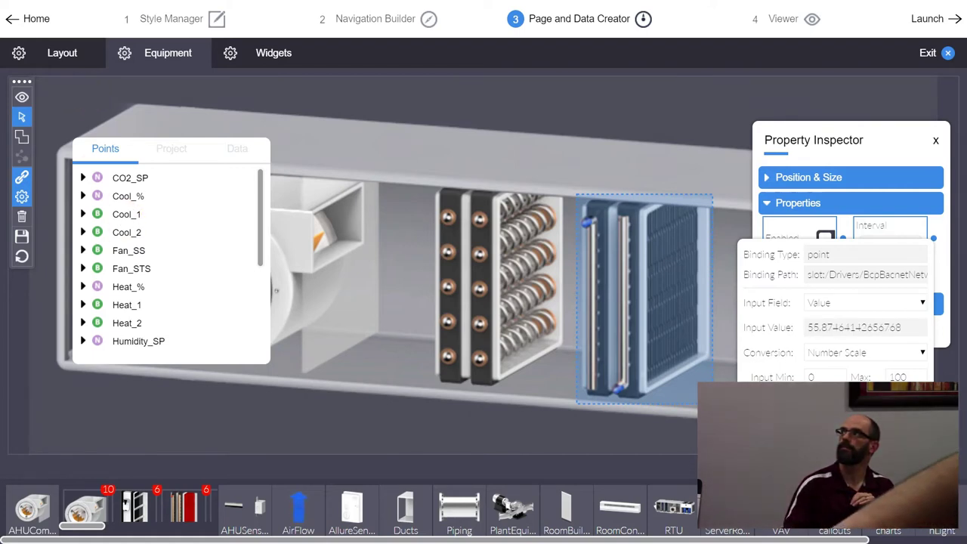
{"action": "left_click", "coordinate": [690, 144]}
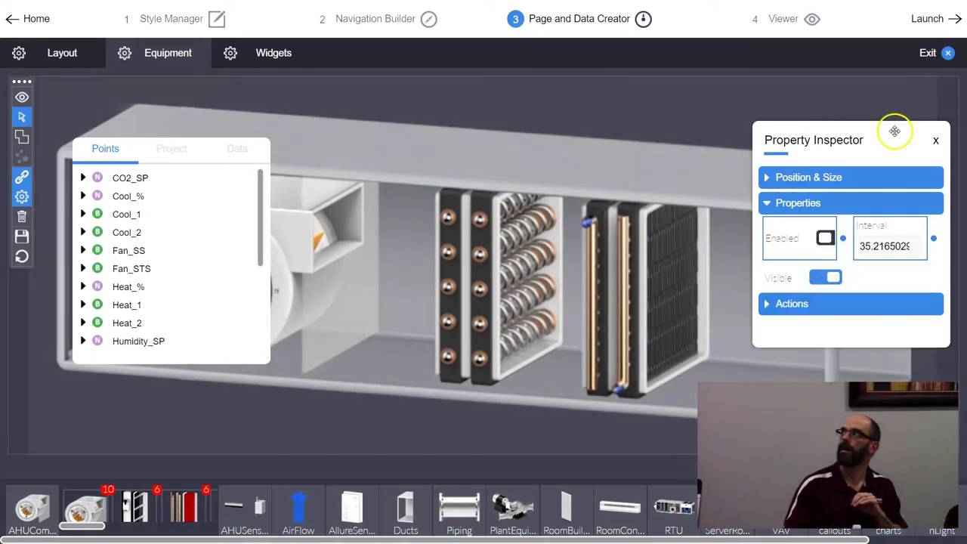
{"action": "left_click", "coordinate": [935, 143]}
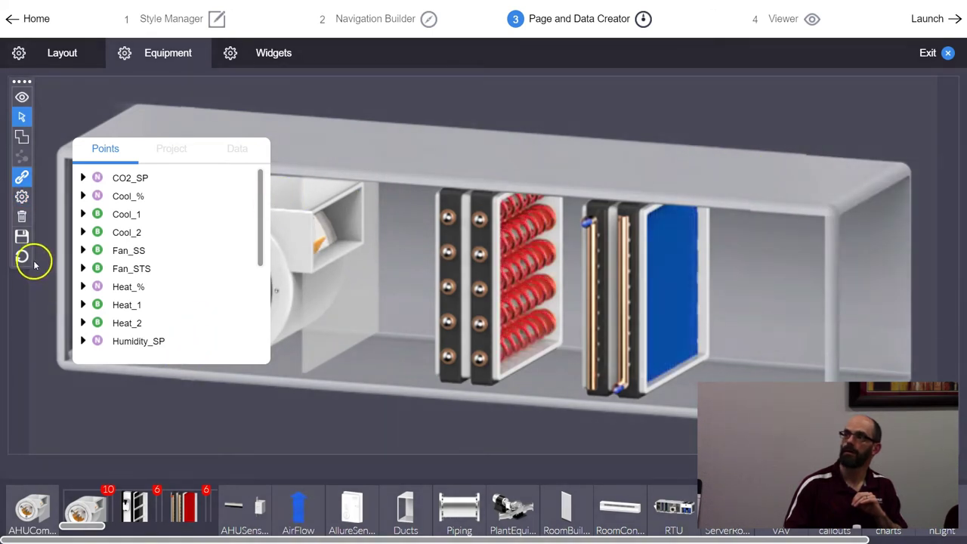
{"action": "left_click", "coordinate": [22, 236]}
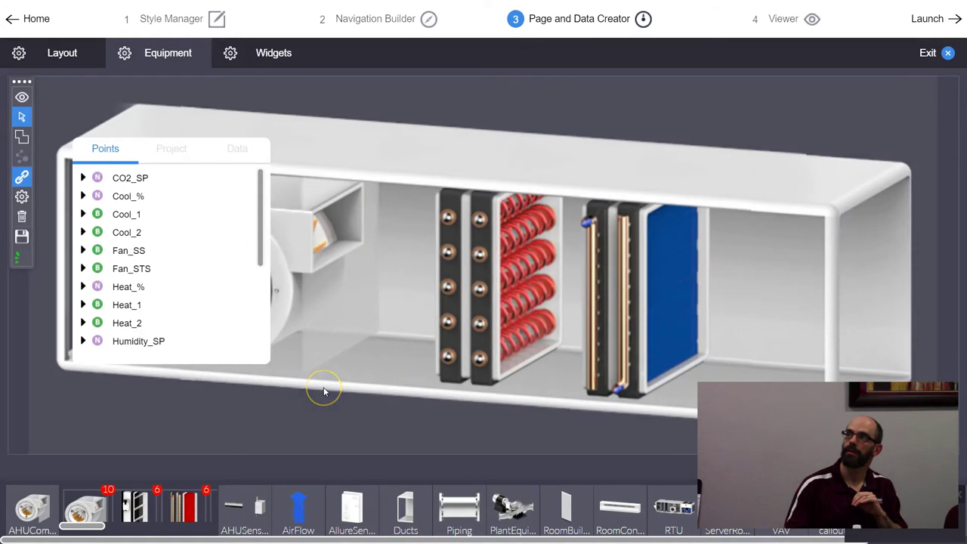
Place a numeric point callout from the widget library's callouts on the duct, just beyond the cooling coil.
{"action": "left_click", "coordinate": [286, 65]}
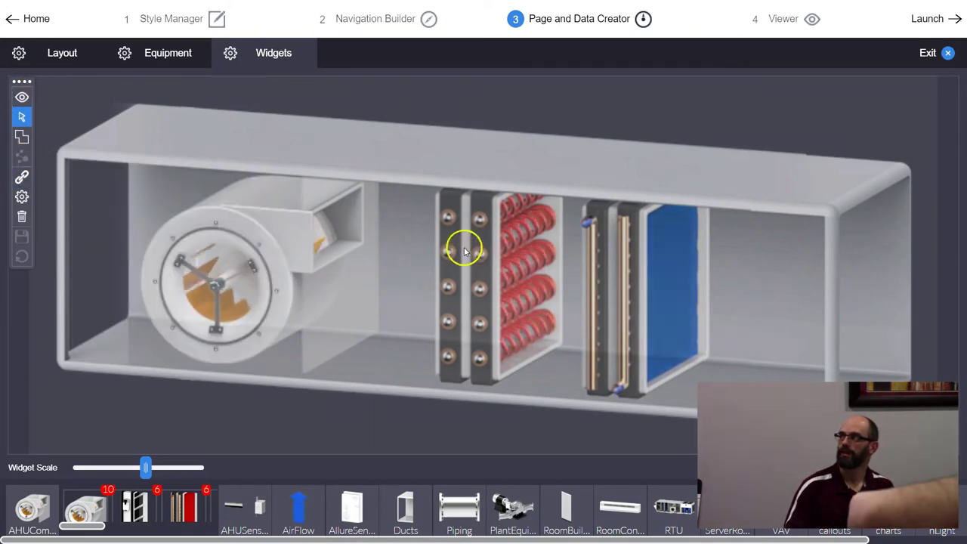
{"action": "left_click_drag", "start_coordinate": [780, 539], "coordinate": [874, 539]}
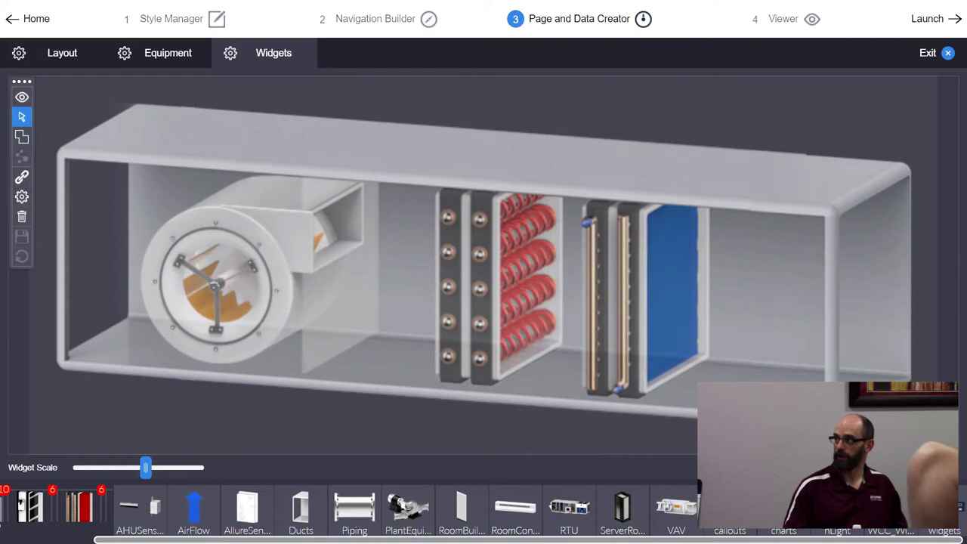
{"action": "left_click", "coordinate": [729, 530]}
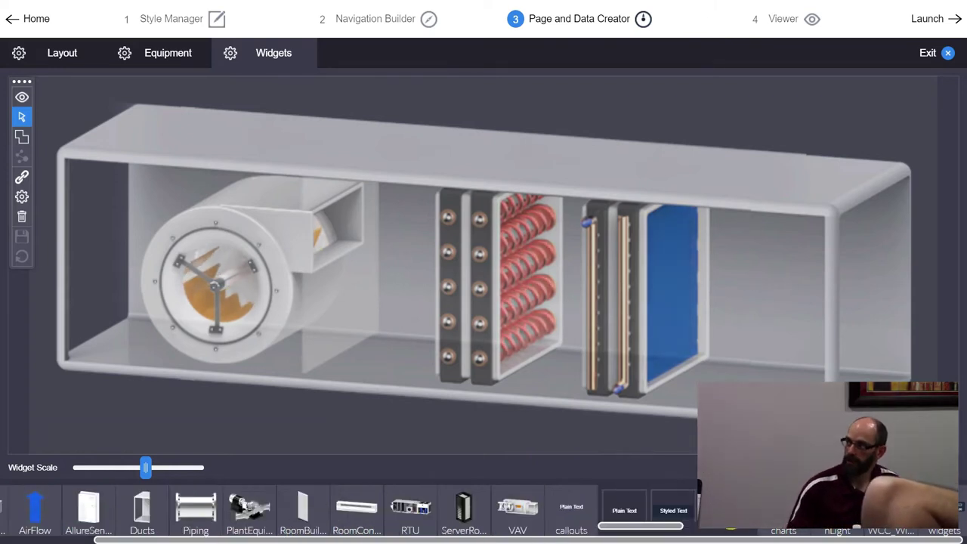
{"action": "left_click_drag", "start_coordinate": [669, 526], "coordinate": [736, 526]}
{"action": "key", "text": "ctrl+minus"}
{"action": "key", "text": "ctrl+minus"}
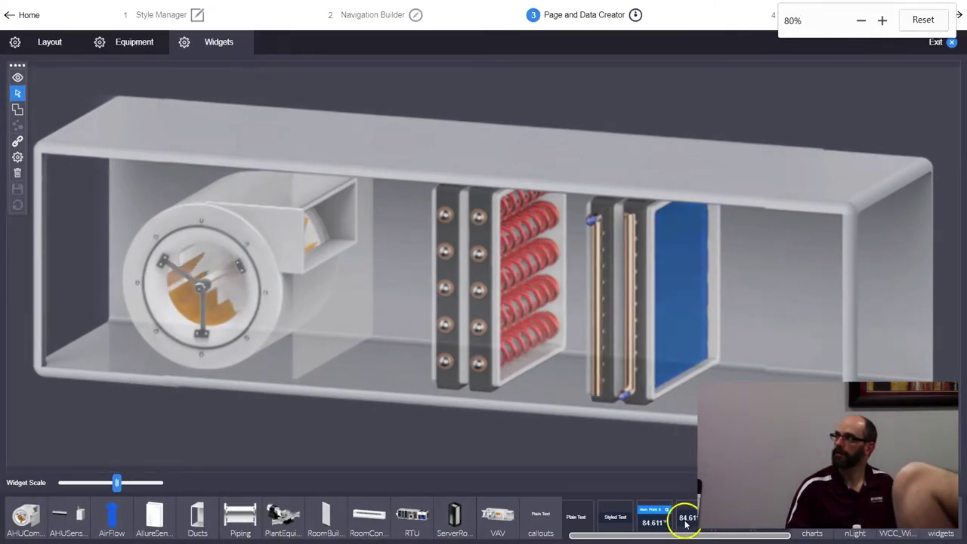
{"action": "key", "text": "ctrl+plus"}
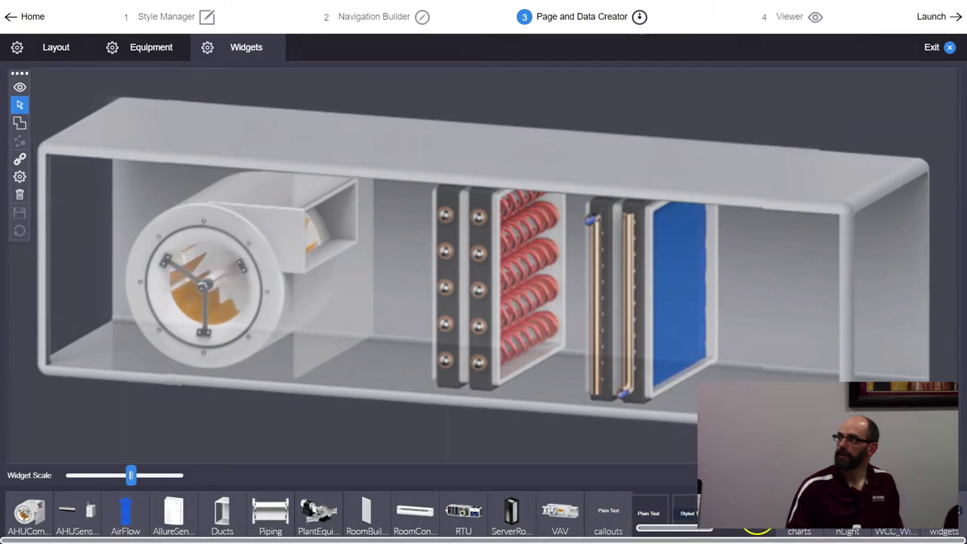
{"action": "left_click_drag", "start_coordinate": [707, 528], "coordinate": [738, 532]}
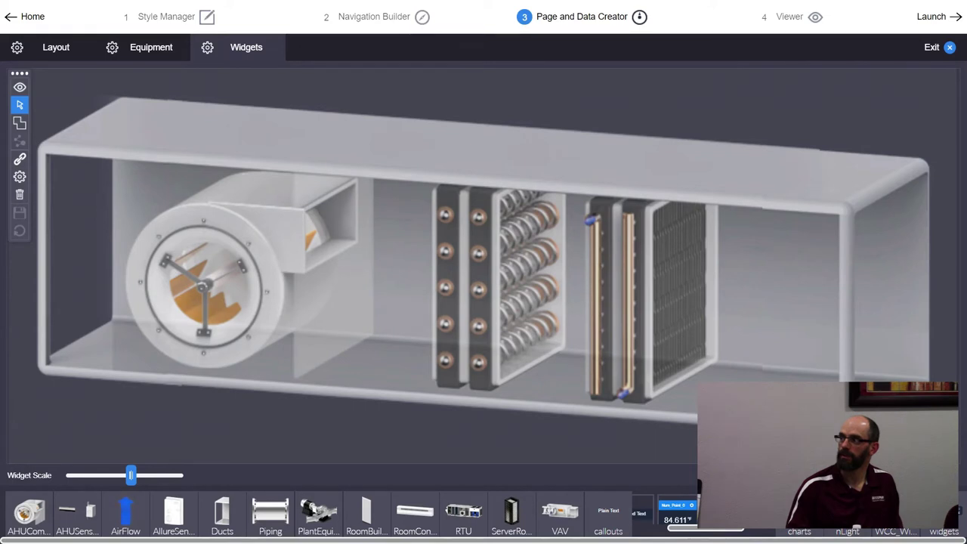
{"action": "left_click_drag", "start_coordinate": [678, 512], "coordinate": [715, 278]}
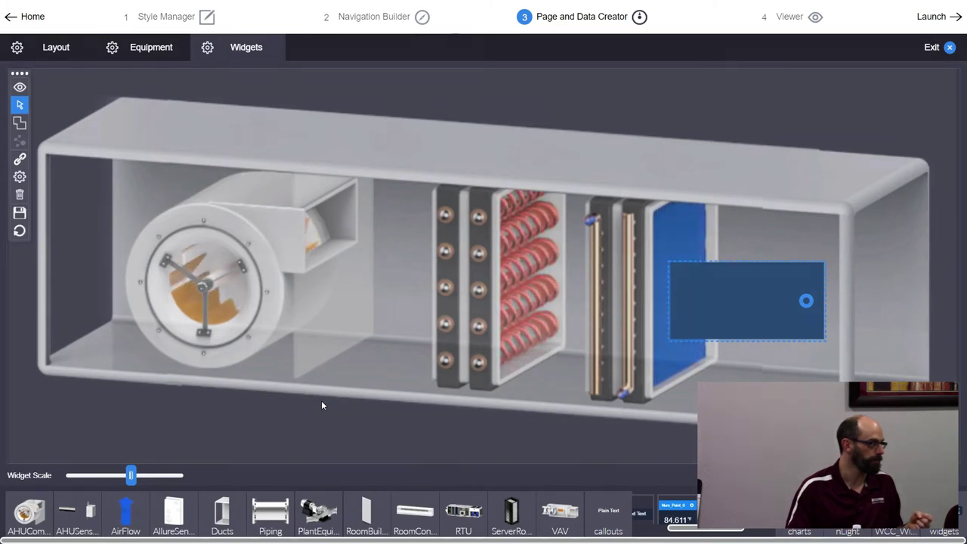
Bind the Supply_Air_Temp point to the new numeric callout beside the cooling coil.
{"action": "left_click", "coordinate": [672, 345]}
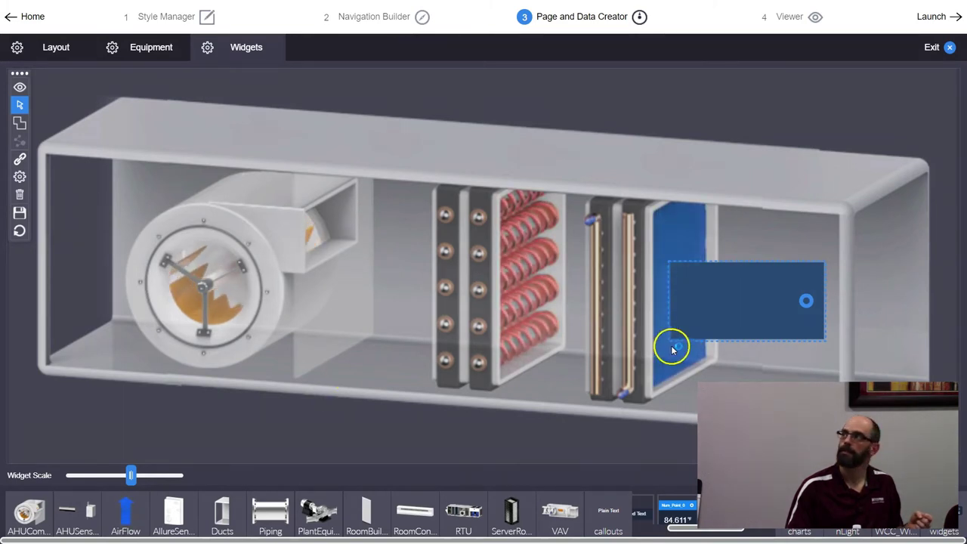
{"action": "right_click", "coordinate": [682, 287]}
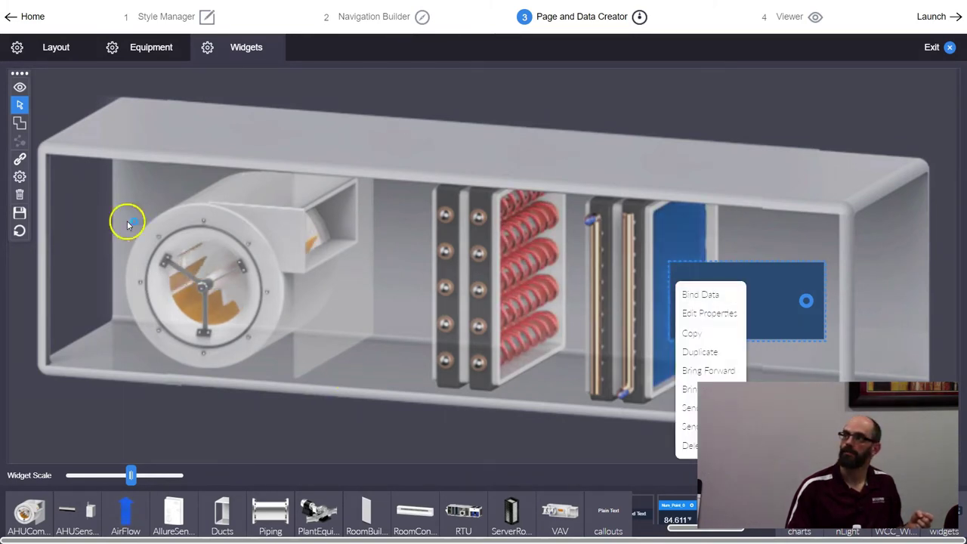
{"action": "left_click", "coordinate": [690, 295]}
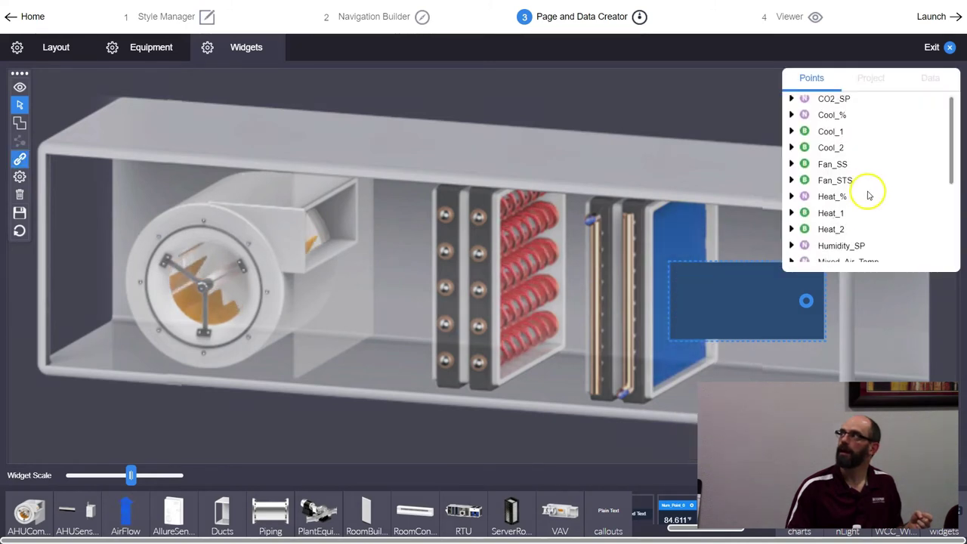
{"action": "scroll", "coordinate": [867, 197], "scroll_direction": "down", "scroll_amount": 4}
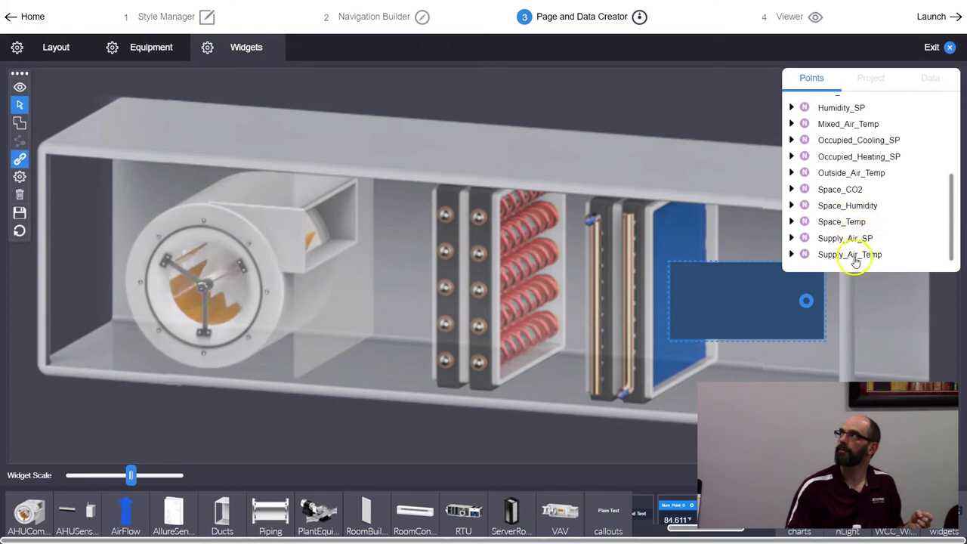
{"action": "left_click_drag", "start_coordinate": [816, 290], "coordinate": [717, 308]}
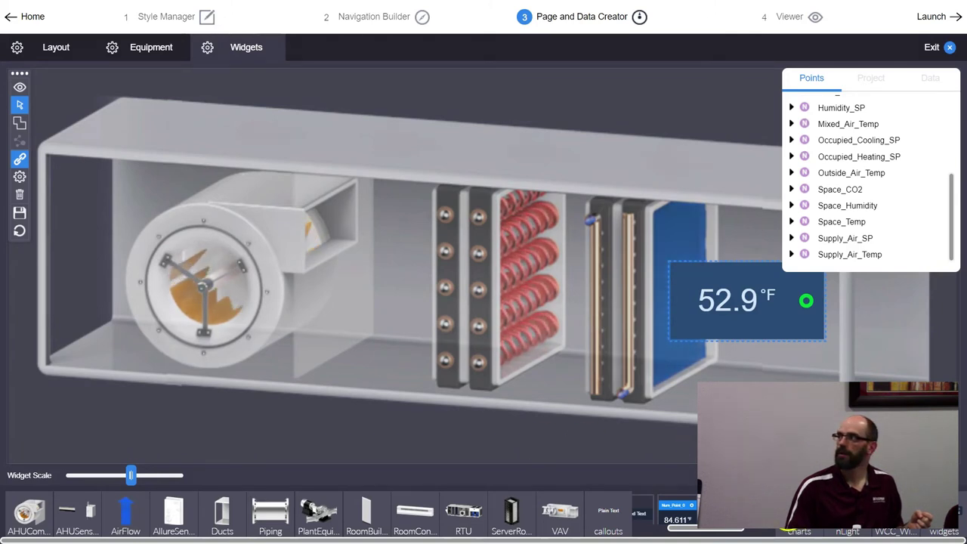
Place a Node List widget below the duct and add the Occupied_Cooling_SP, Occupied_Heating_SP and Supply_Air_SP points to it.
{"action": "left_click_drag", "start_coordinate": [702, 528], "coordinate": [355, 451]}
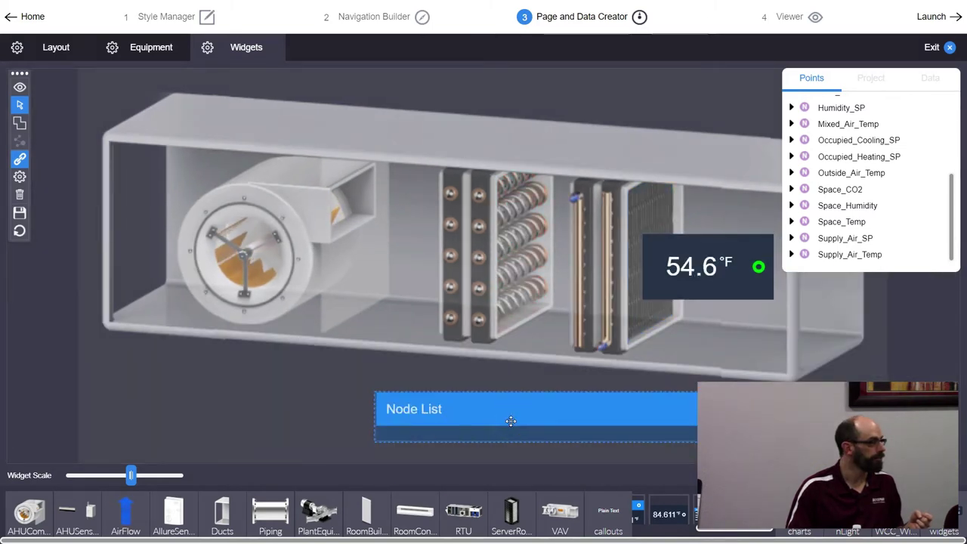
{"action": "left_click_drag", "start_coordinate": [580, 404], "coordinate": [317, 400]}
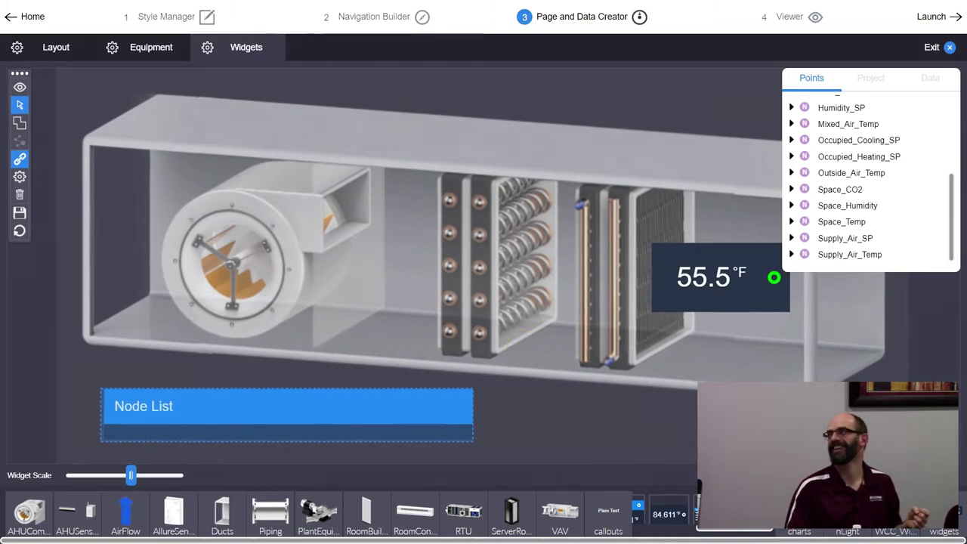
{"action": "left_click", "coordinate": [886, 144]}
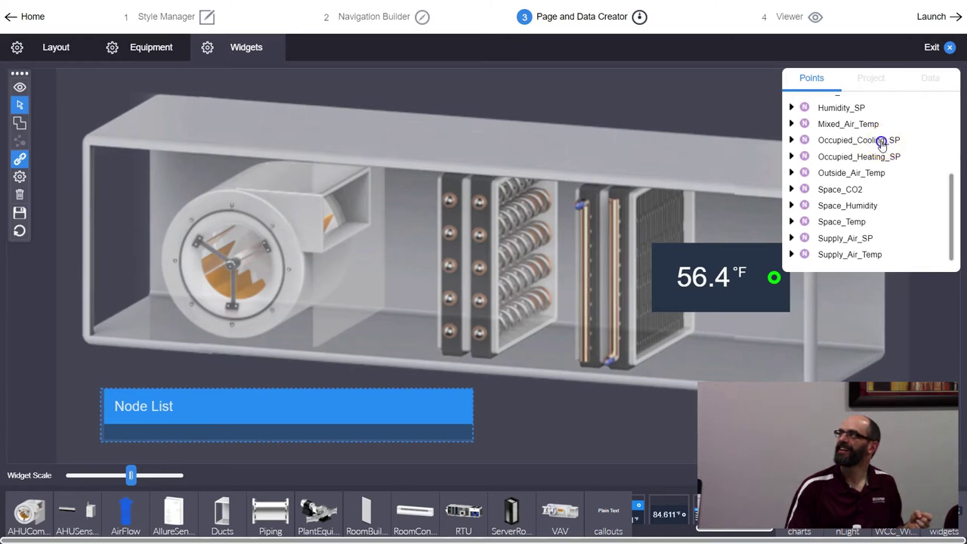
{"action": "left_click_drag", "start_coordinate": [880, 143], "coordinate": [238, 417]}
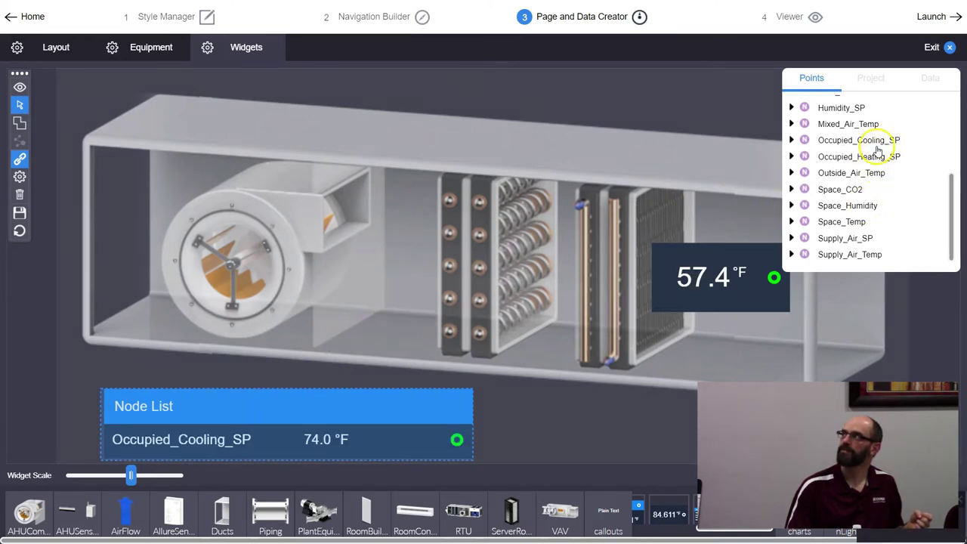
{"action": "left_click_drag", "start_coordinate": [873, 157], "coordinate": [263, 396]}
{"action": "left_click", "coordinate": [946, 181]}
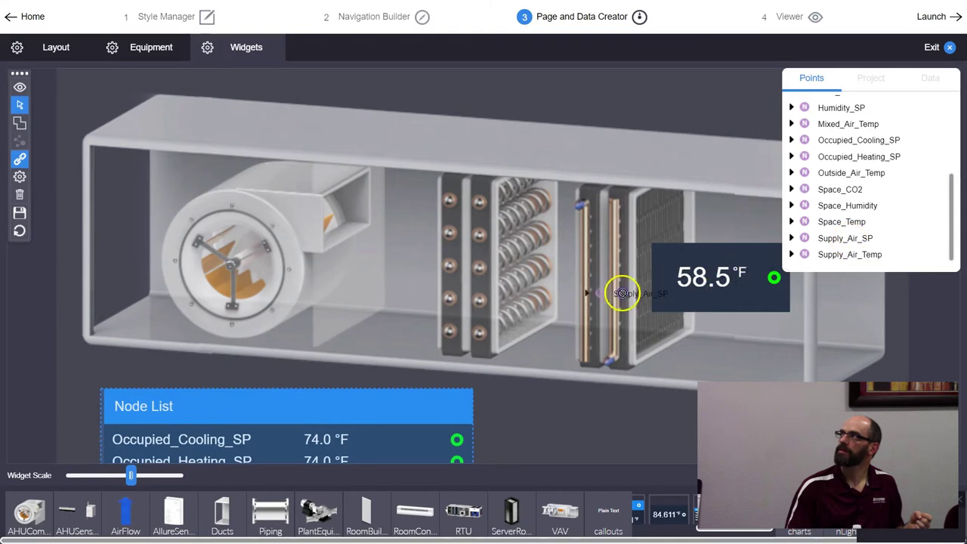
{"action": "left_click_drag", "start_coordinate": [621, 293], "coordinate": [355, 421]}
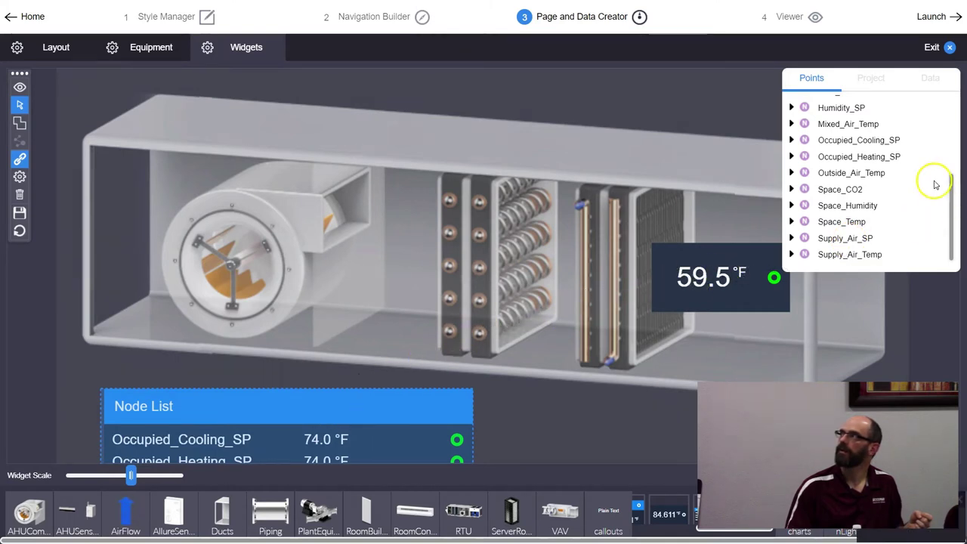
Add the Humidity_SP and CO2_SP points to the Node List widget and save the page.
{"action": "scroll", "coordinate": [906, 189], "scroll_direction": "up", "scroll_amount": 3}
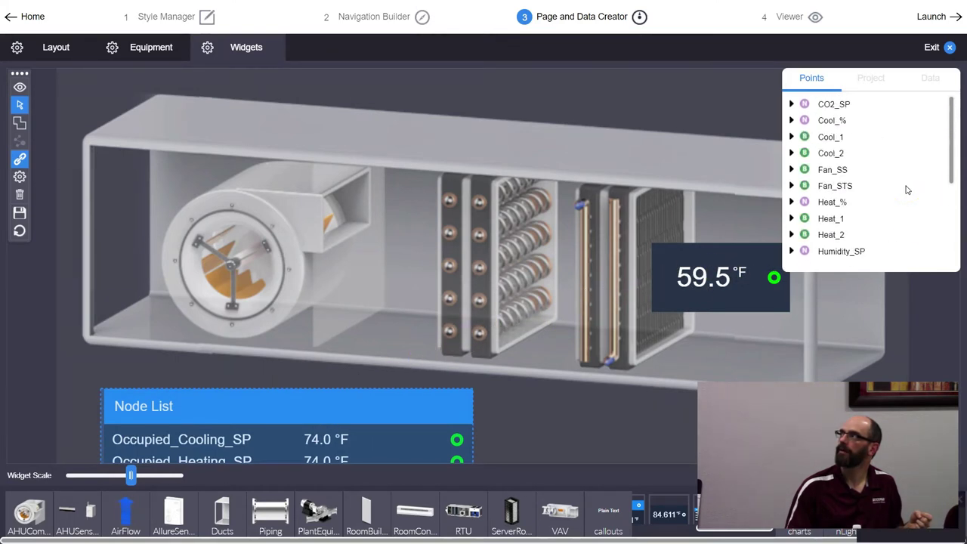
{"action": "scroll", "coordinate": [907, 189], "scroll_direction": "down", "scroll_amount": 3}
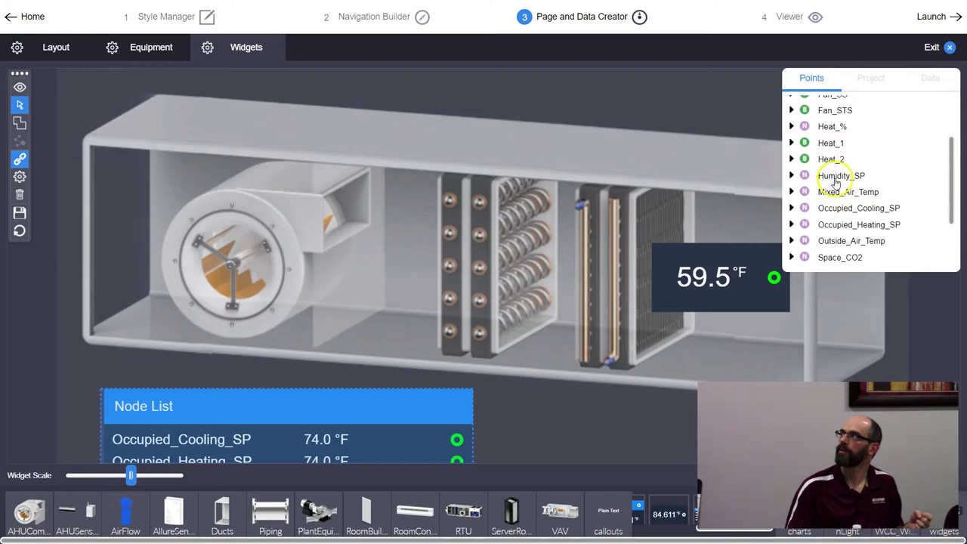
{"action": "left_click_drag", "start_coordinate": [836, 183], "coordinate": [784, 206]}
{"action": "left_click_drag", "start_coordinate": [391, 438], "coordinate": [390, 434]}
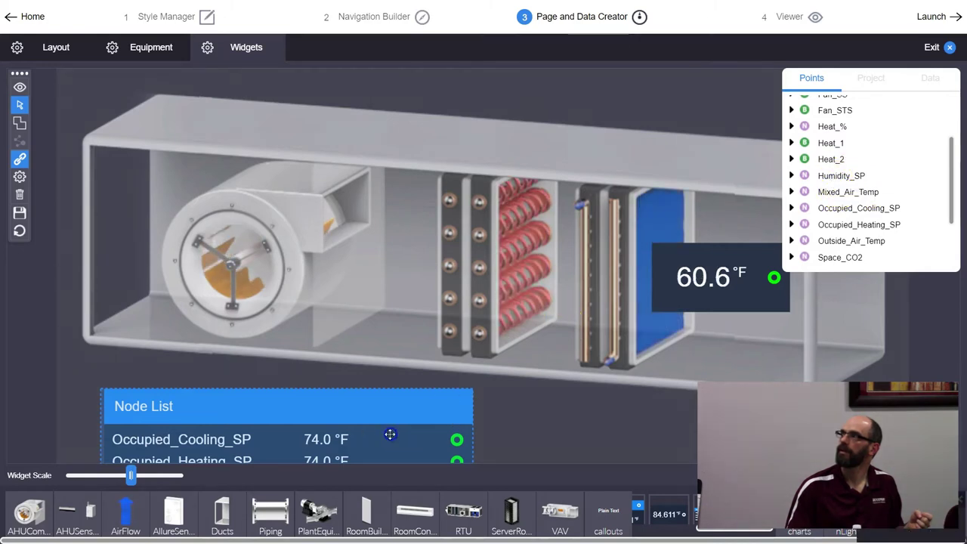
{"action": "scroll", "coordinate": [873, 157], "scroll_direction": "down", "scroll_amount": 3}
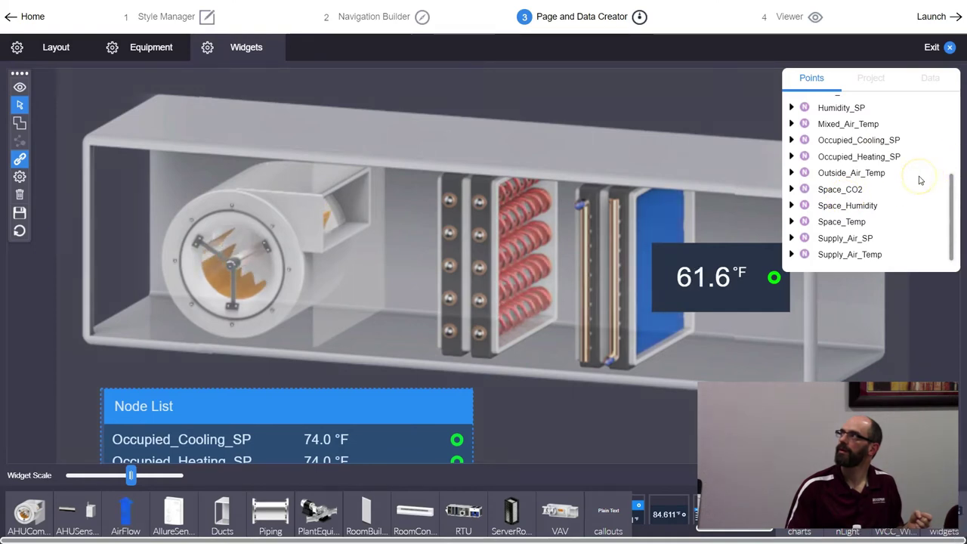
{"action": "scroll", "coordinate": [919, 180], "scroll_direction": "up", "scroll_amount": 5}
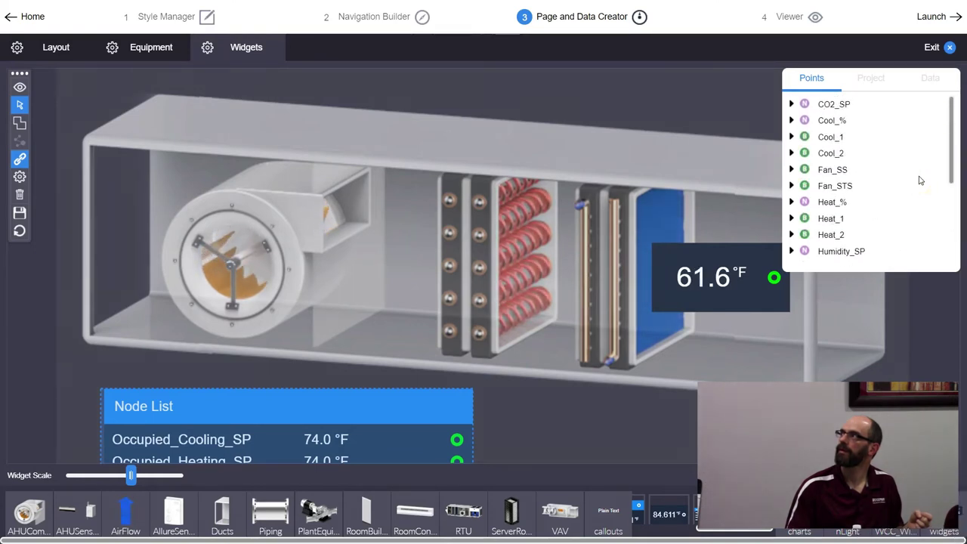
{"action": "left_click_drag", "start_coordinate": [843, 102], "coordinate": [274, 401]}
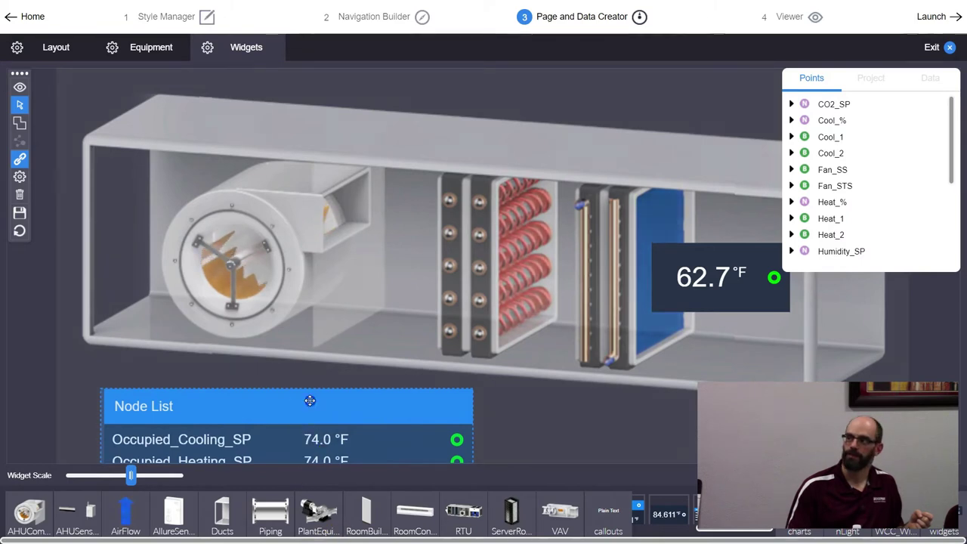
{"action": "scroll", "coordinate": [310, 400], "scroll_direction": "down", "scroll_amount": 2}
{"action": "left_click", "coordinate": [631, 389]}
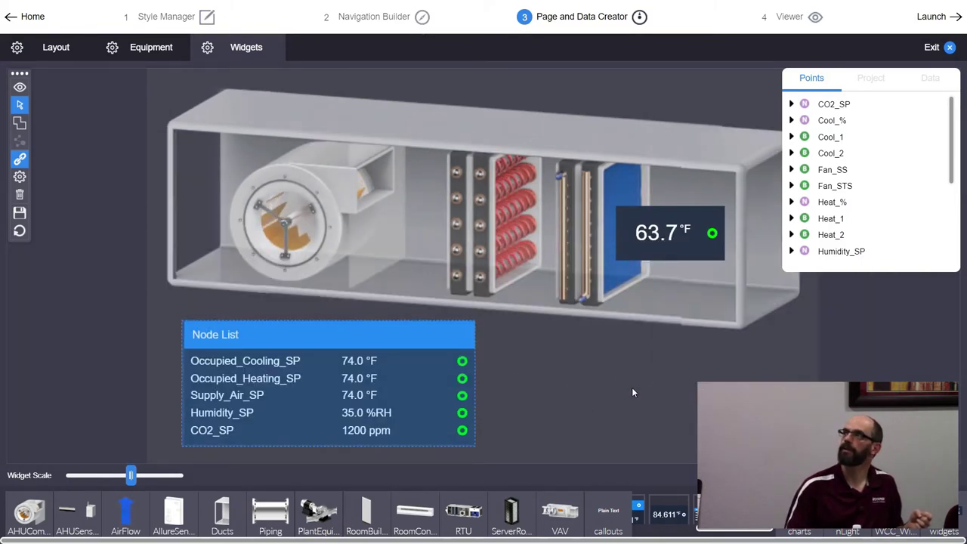
{"action": "left_click", "coordinate": [19, 212]}
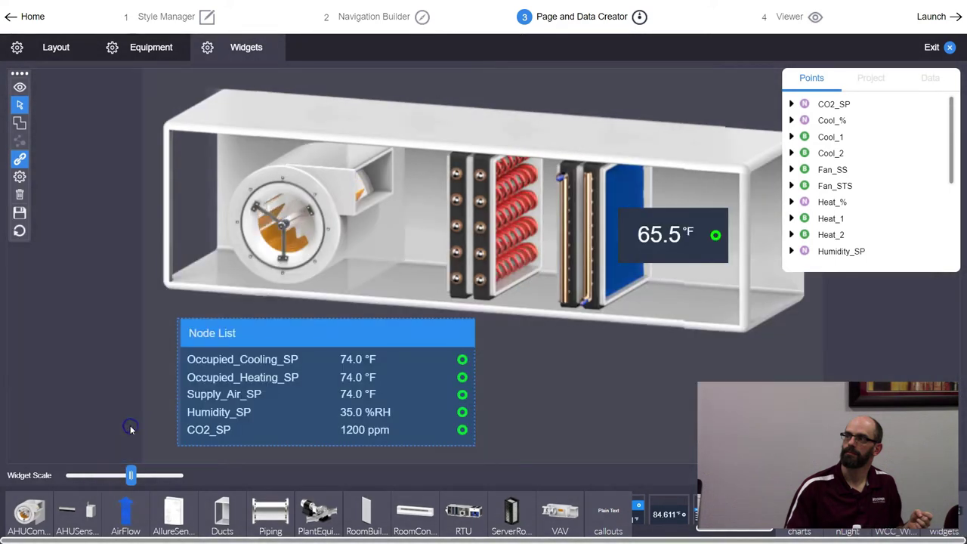
{"action": "left_click", "coordinate": [566, 373]}
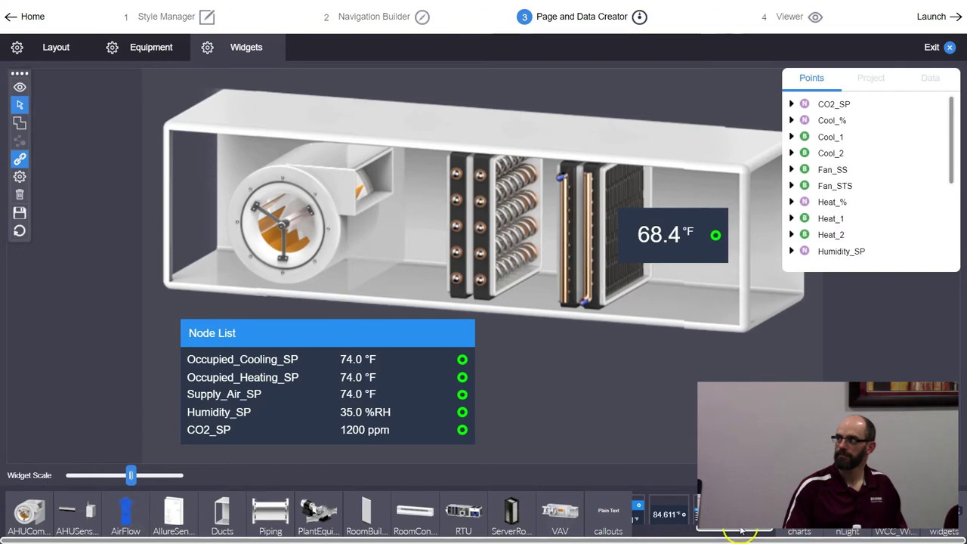
Examine the properties and click action settings of the supply air temperature callout, arranging the floating panels so they do not overlap.
{"action": "left_click_drag", "start_coordinate": [740, 533], "coordinate": [768, 533]}
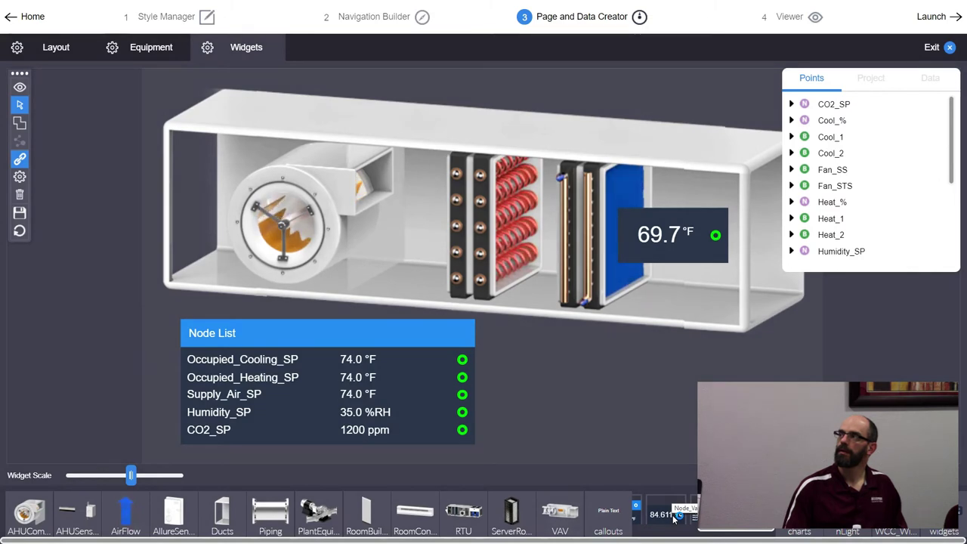
{"action": "right_click", "coordinate": [682, 226]}
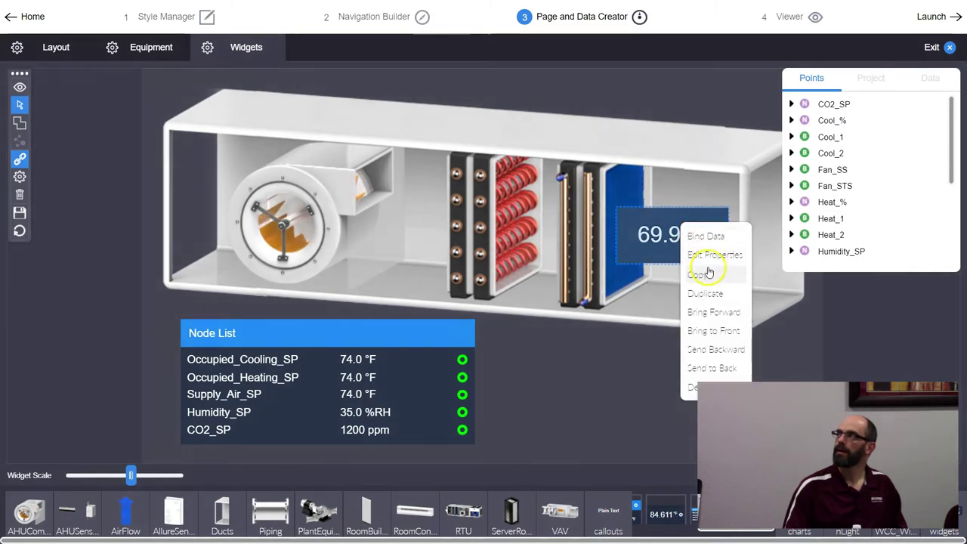
{"action": "left_click", "coordinate": [713, 255]}
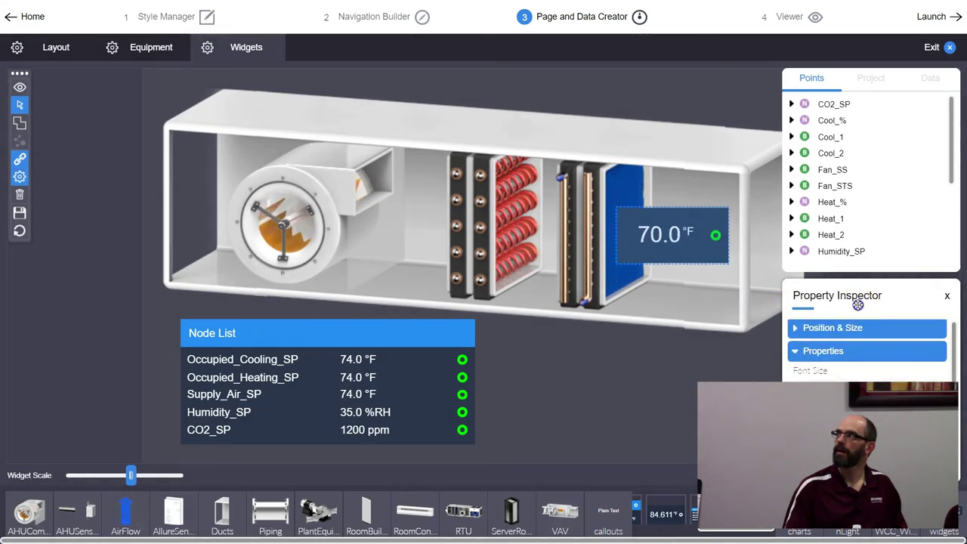
{"action": "left_click_drag", "start_coordinate": [857, 304], "coordinate": [854, 227]}
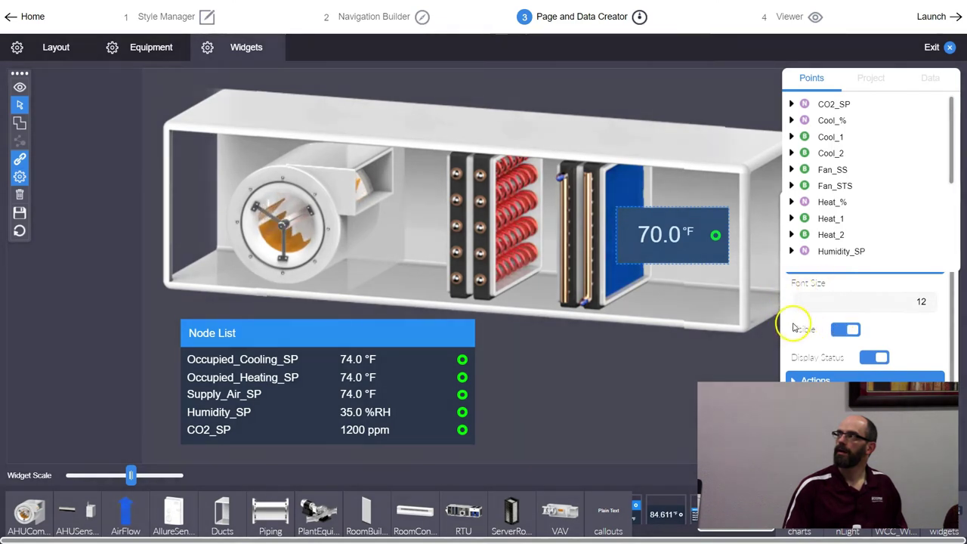
{"action": "left_click_drag", "start_coordinate": [683, 101], "coordinate": [203, 121]}
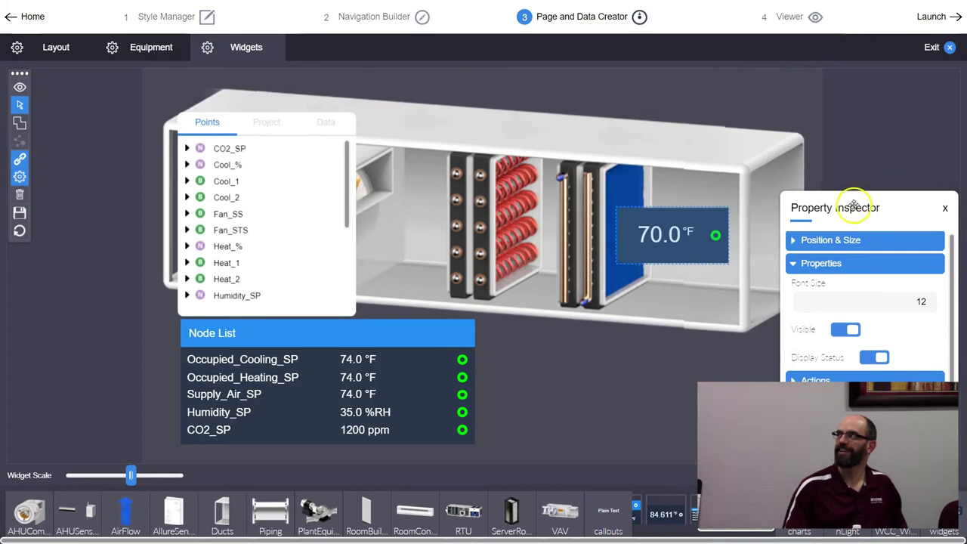
{"action": "left_click_drag", "start_coordinate": [857, 197], "coordinate": [855, 123]}
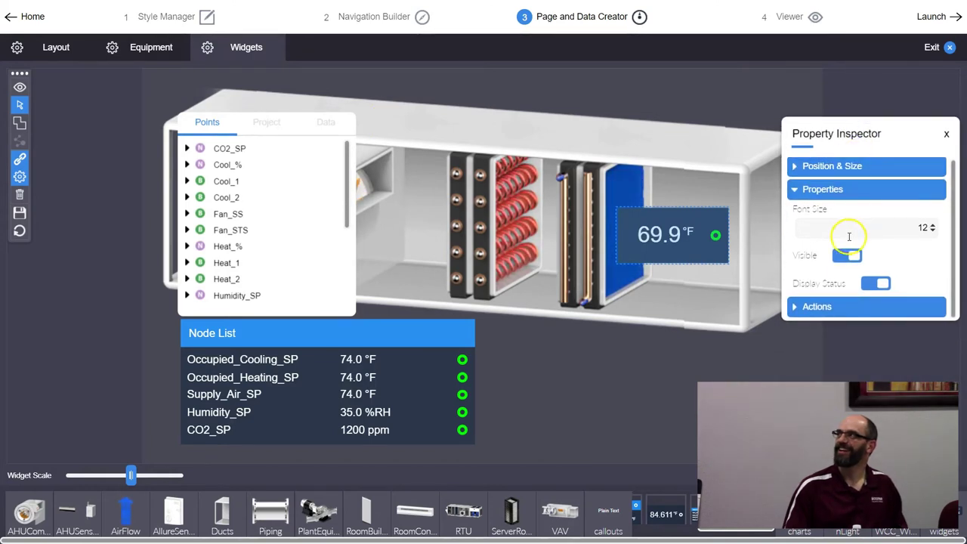
{"action": "left_click", "coordinate": [795, 312]}
{"action": "left_click", "coordinate": [844, 308]}
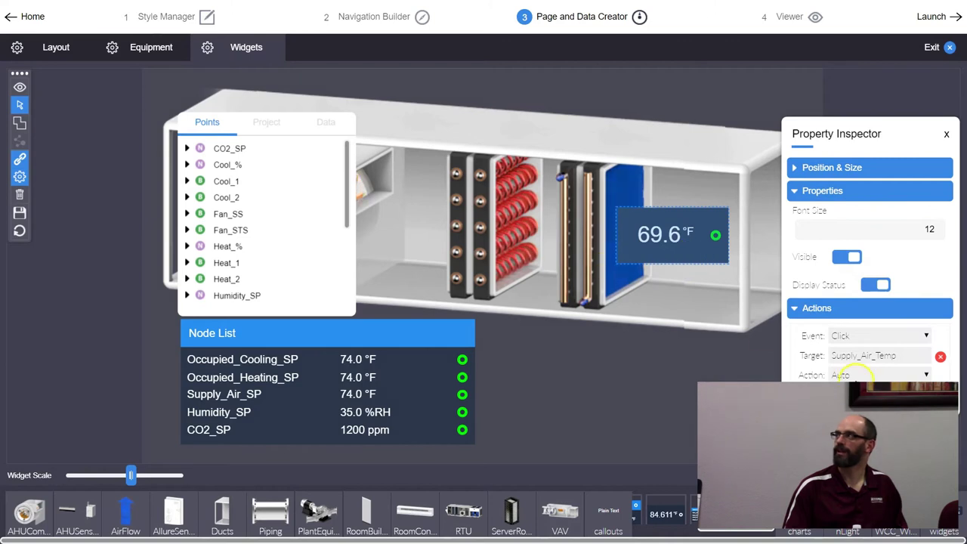
{"action": "left_click", "coordinate": [794, 308]}
{"action": "left_click", "coordinate": [793, 307]}
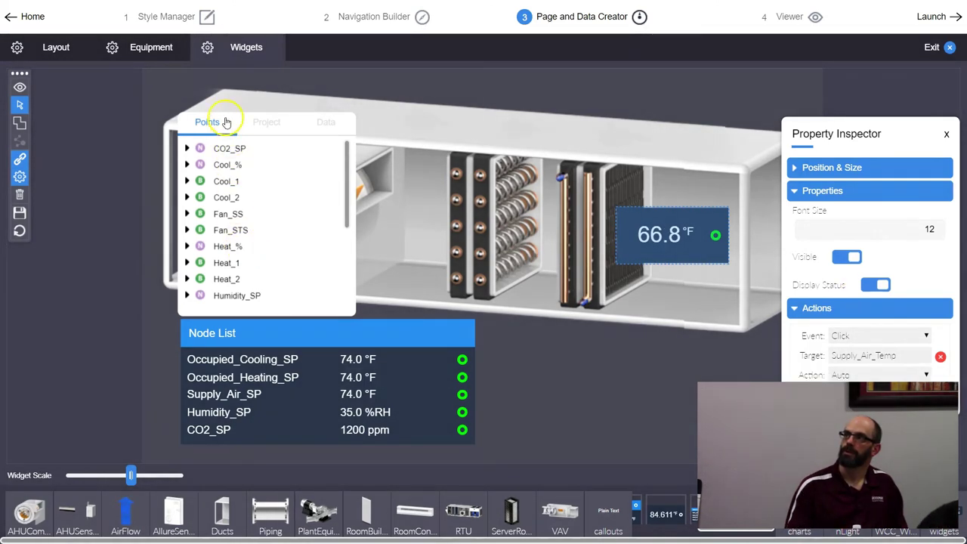
Move and lengthen the points panel to show the full point list, and look through the Config data down to its Drivers.
{"action": "left_click_drag", "start_coordinate": [226, 122], "coordinate": [477, 115]}
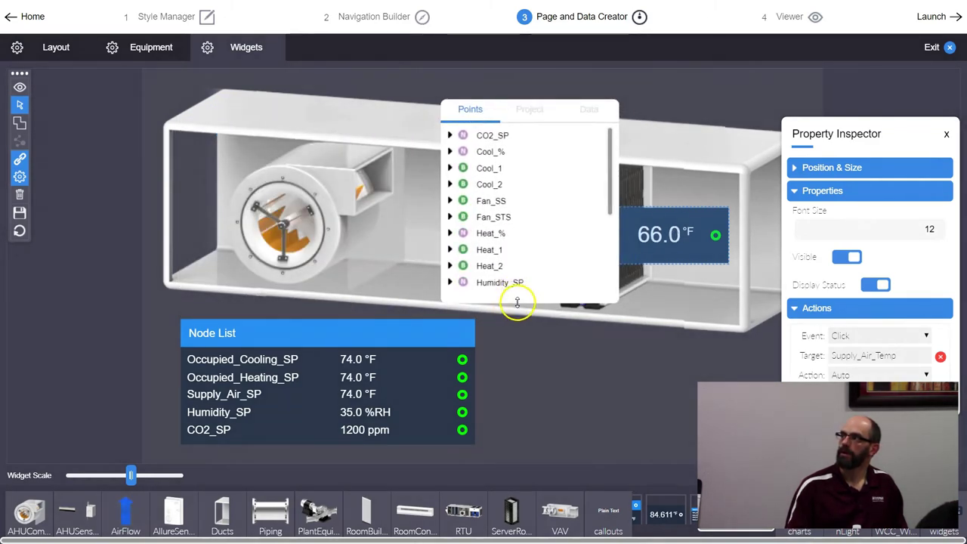
{"action": "left_click_drag", "start_coordinate": [517, 301], "coordinate": [518, 451]}
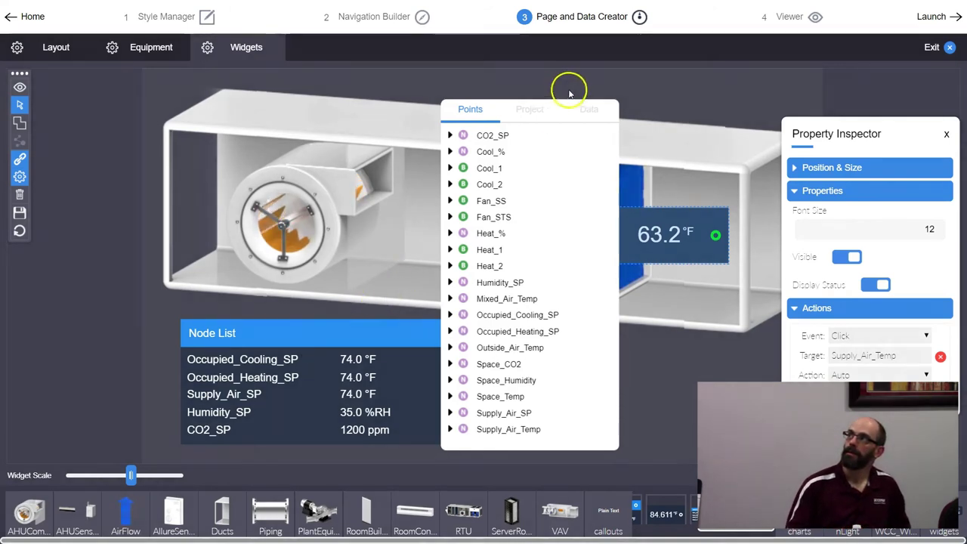
{"action": "left_click", "coordinate": [591, 109]}
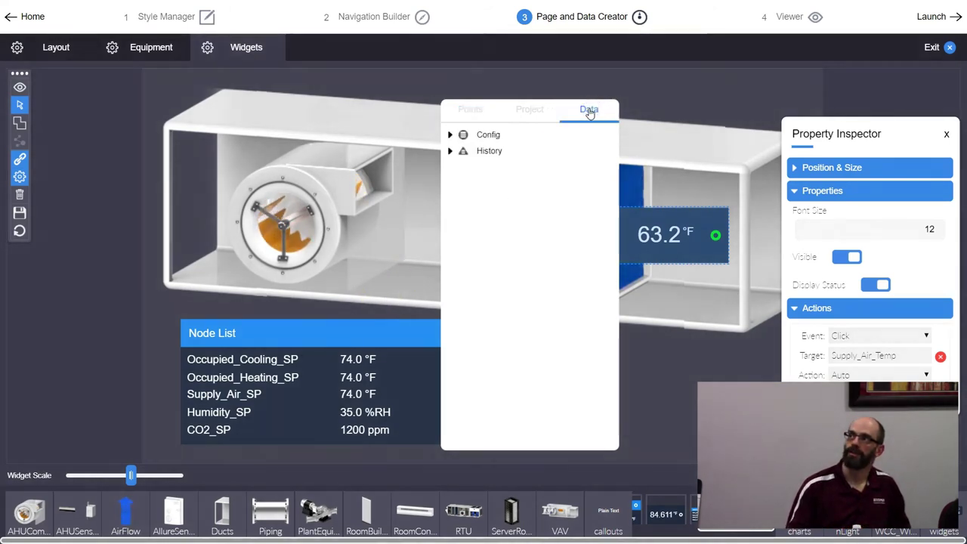
{"action": "left_click", "coordinate": [448, 135]}
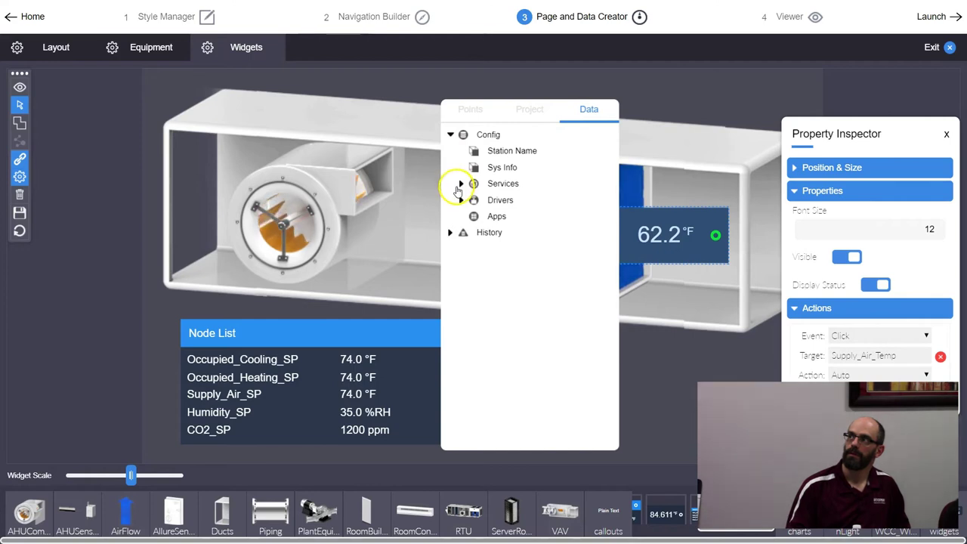
{"action": "left_click", "coordinate": [460, 200]}
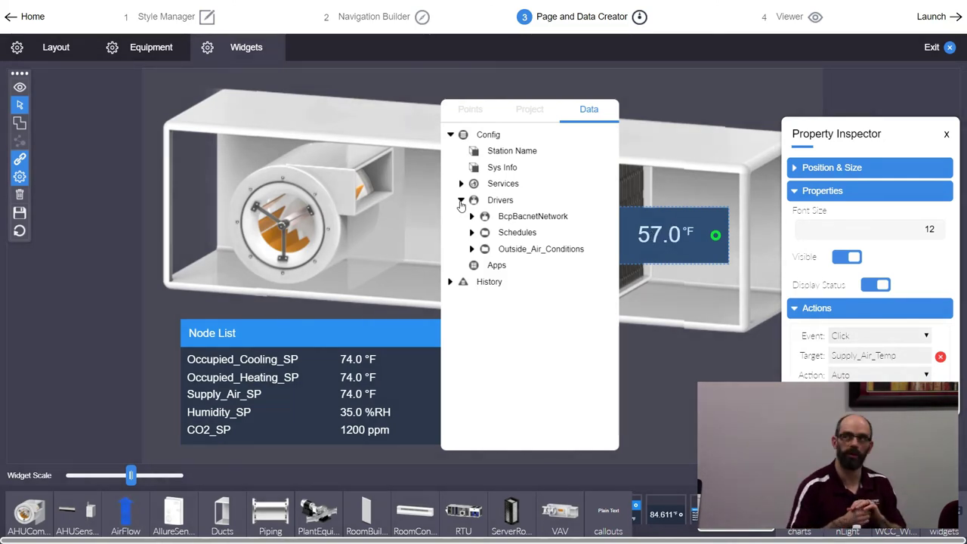
{"action": "left_click", "coordinate": [471, 110]}
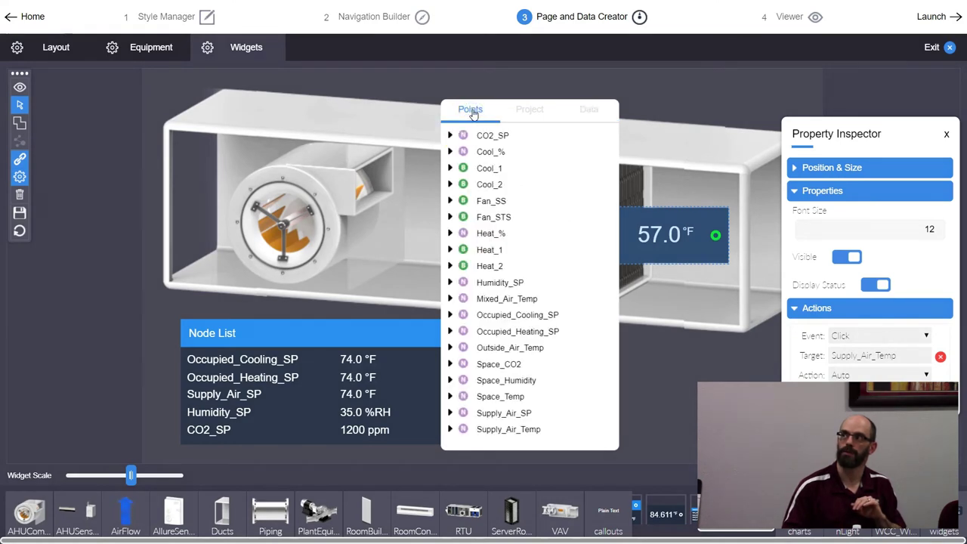
Place a value callout over the fan and bind it to the OA_Temp point under Drivers > Outside_Air_Conditions in the station data.
{"action": "left_click", "coordinate": [593, 110]}
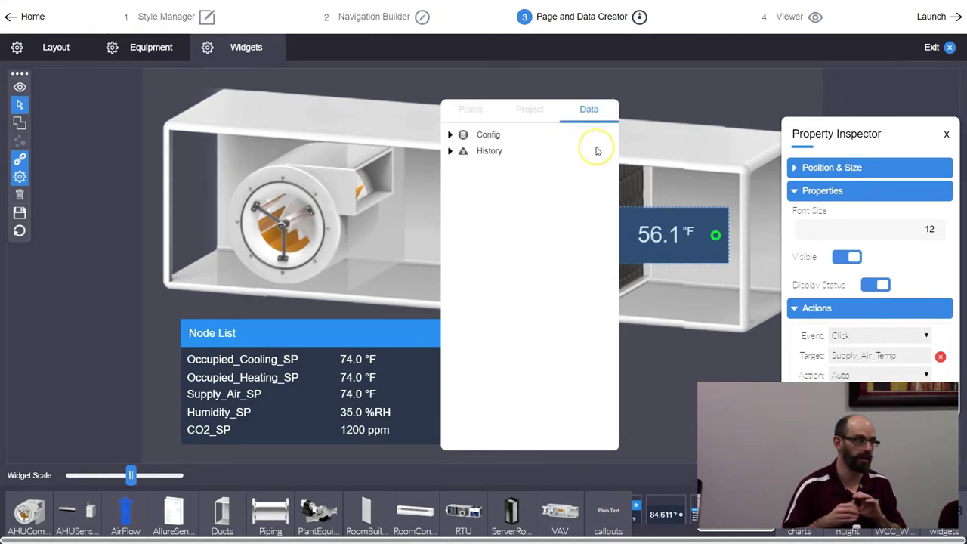
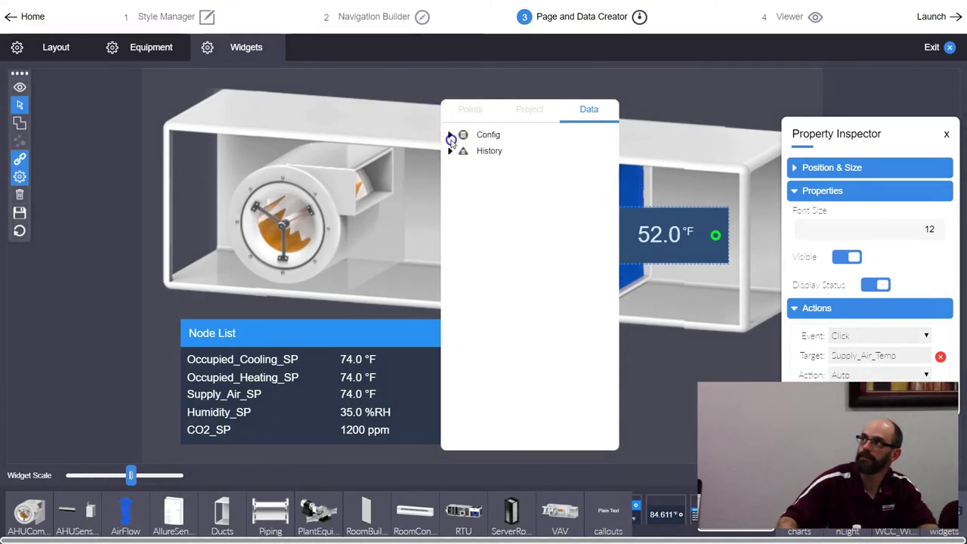
{"action": "left_click", "coordinate": [449, 136]}
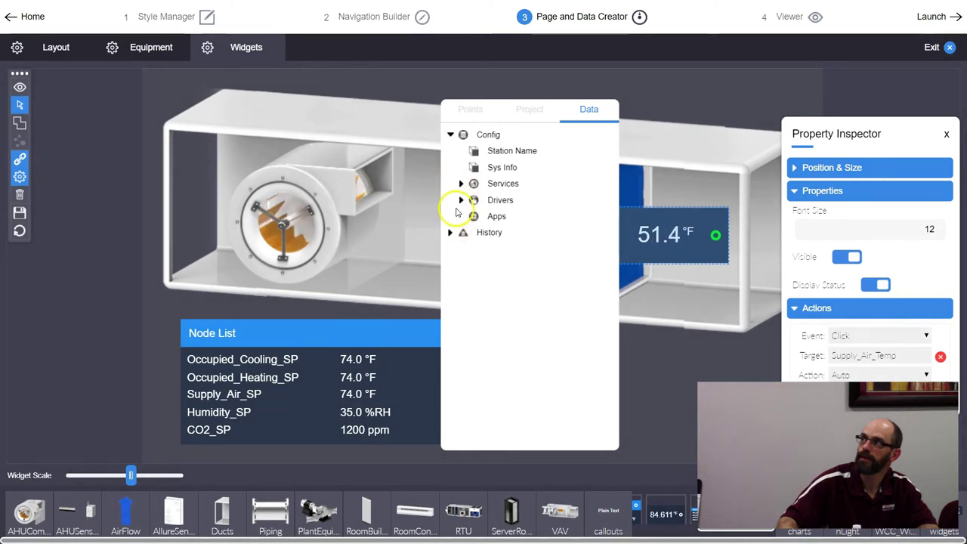
{"action": "left_click", "coordinate": [461, 201]}
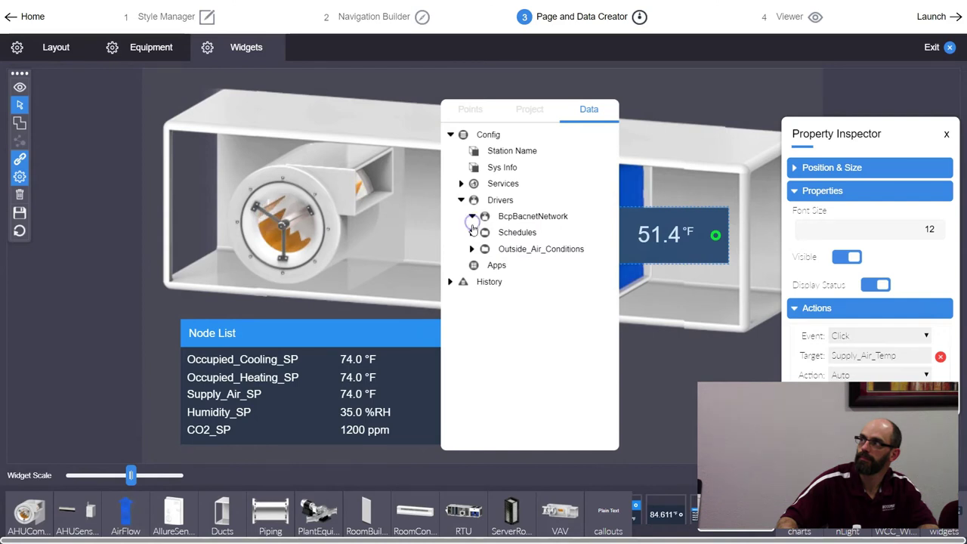
{"action": "left_click", "coordinate": [471, 218]}
{"action": "left_click", "coordinate": [471, 217]}
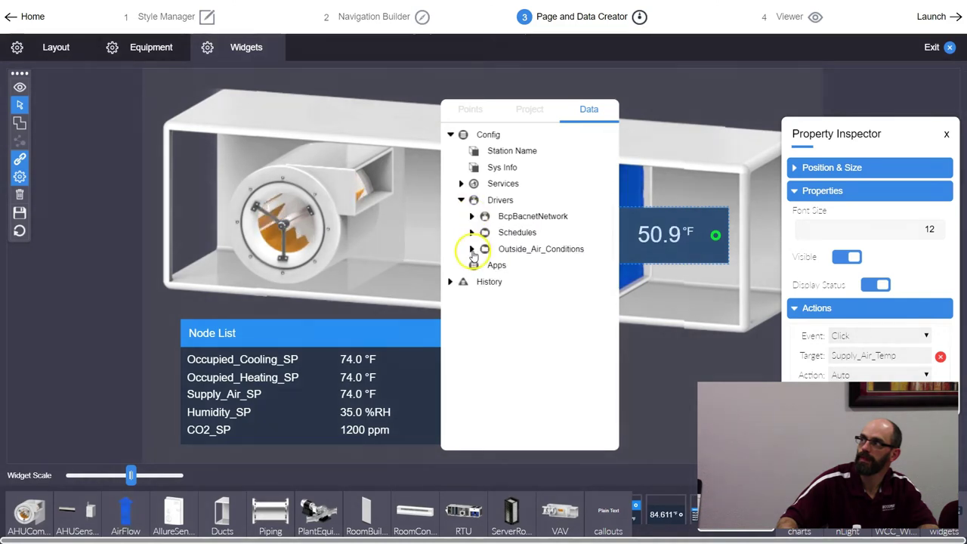
{"action": "left_click", "coordinate": [472, 251]}
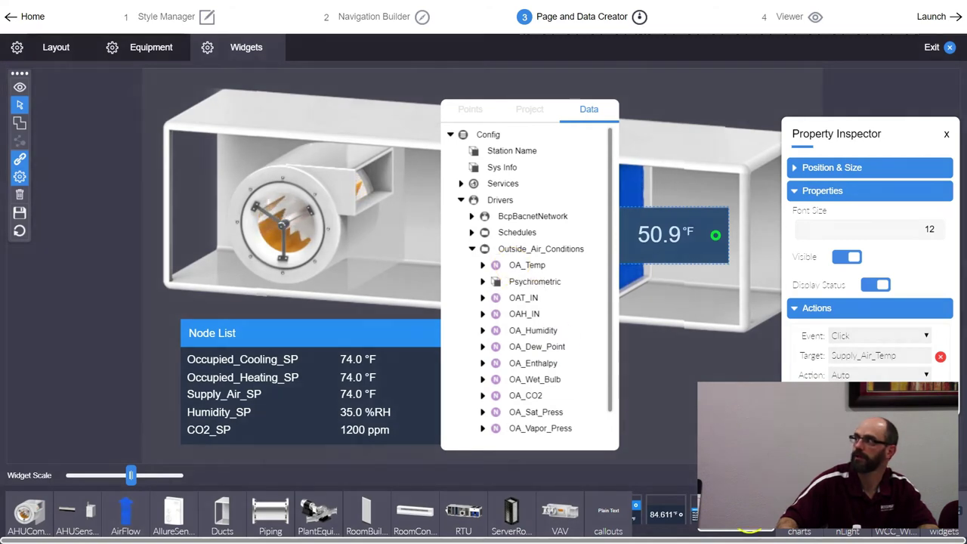
{"action": "left_click_drag", "start_coordinate": [665, 511], "coordinate": [197, 250]}
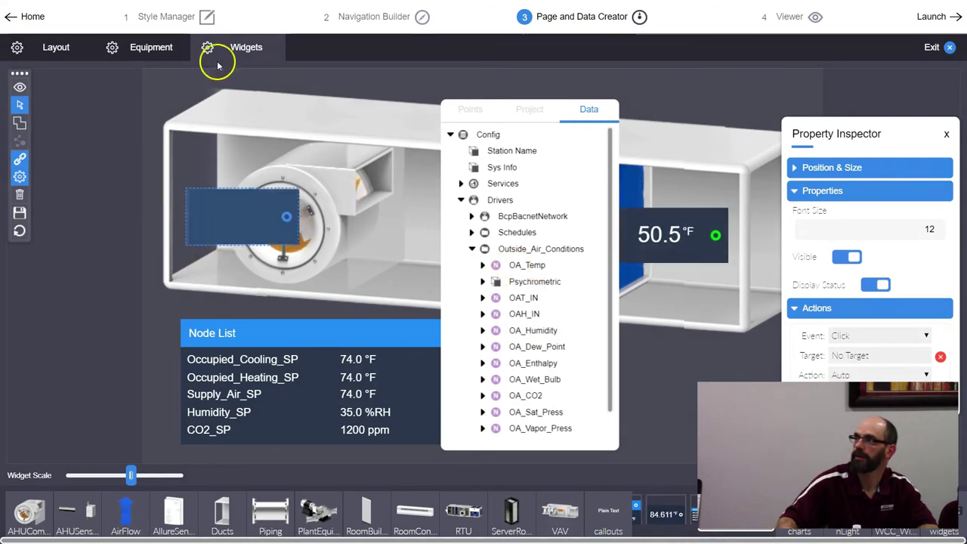
{"action": "left_click_drag", "start_coordinate": [524, 264], "coordinate": [259, 231]}
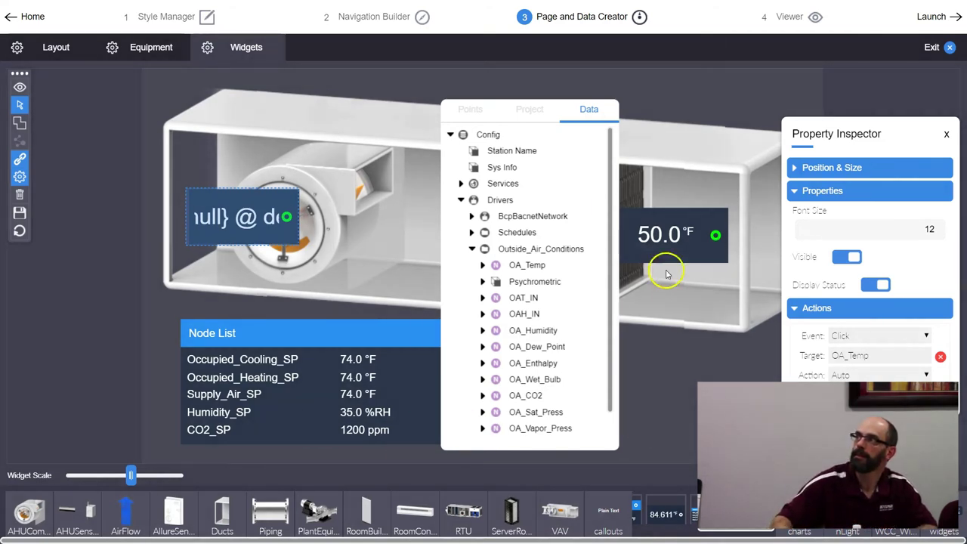
Rebind the fan callout to Niagara Version from the SystemService under the station's PlatformServices.
{"action": "left_click", "coordinate": [471, 248]}
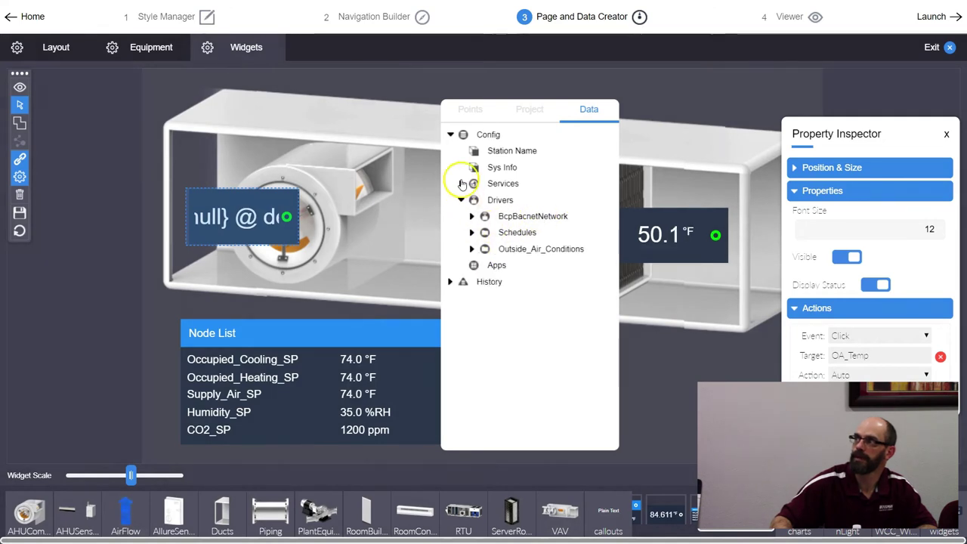
{"action": "left_click", "coordinate": [462, 184]}
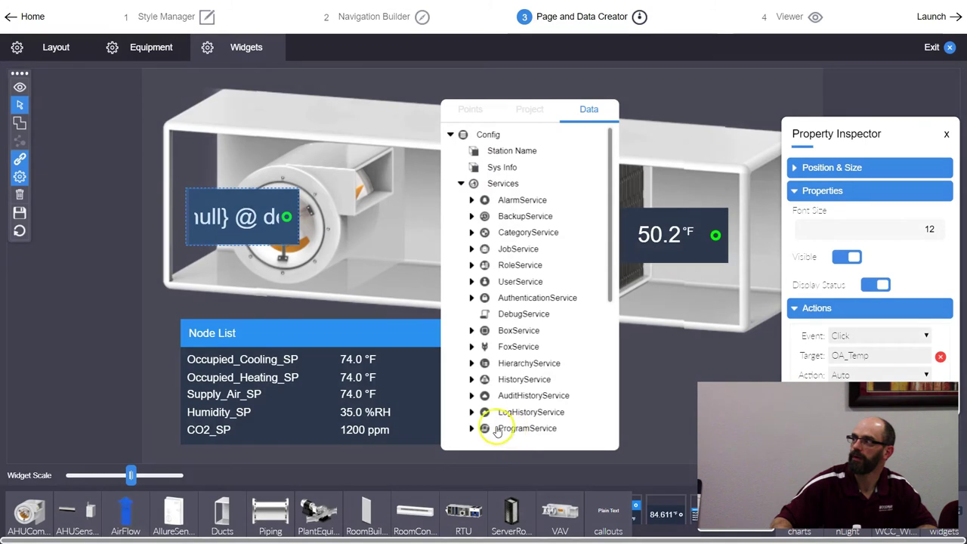
{"action": "scroll", "coordinate": [480, 425], "scroll_direction": "down", "scroll_amount": 2}
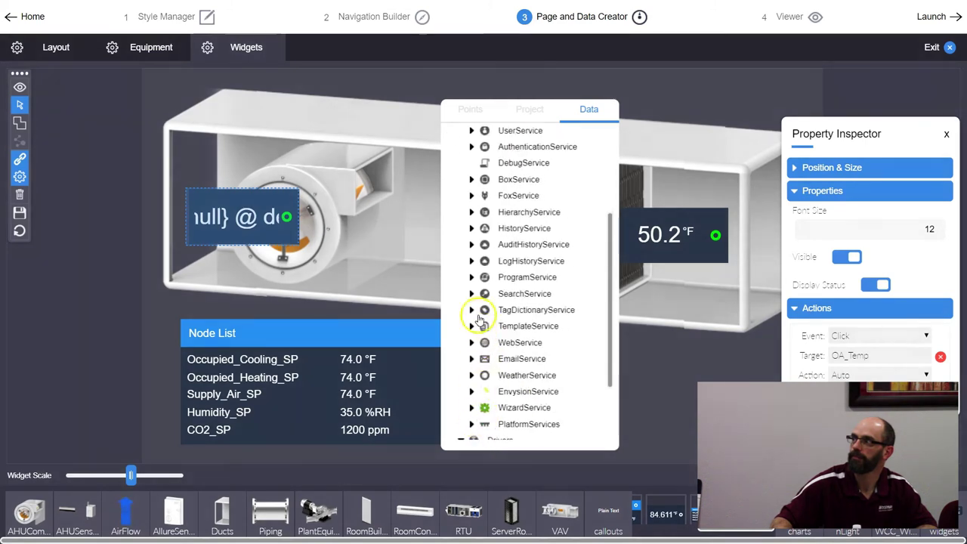
{"action": "left_click", "coordinate": [472, 424]}
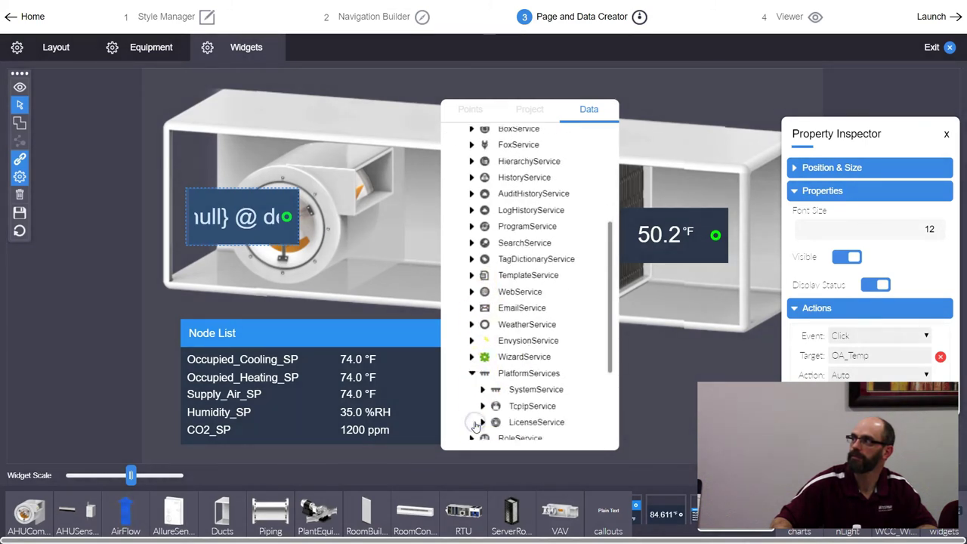
{"action": "scroll", "coordinate": [475, 393], "scroll_direction": "down", "scroll_amount": 2}
{"action": "left_click", "coordinate": [482, 290]}
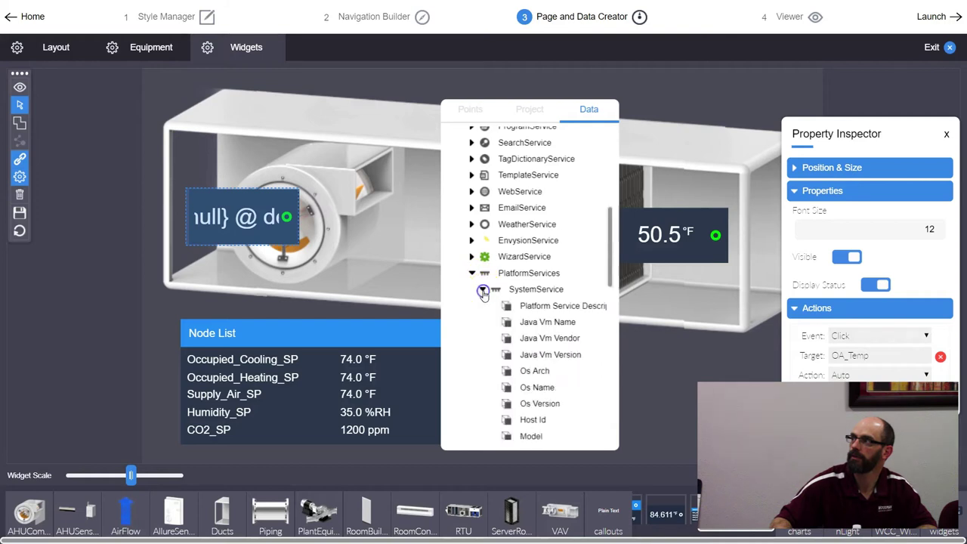
{"action": "scroll", "coordinate": [578, 366], "scroll_direction": "down", "scroll_amount": 1}
{"action": "scroll", "coordinate": [572, 374], "scroll_direction": "down", "scroll_amount": 1}
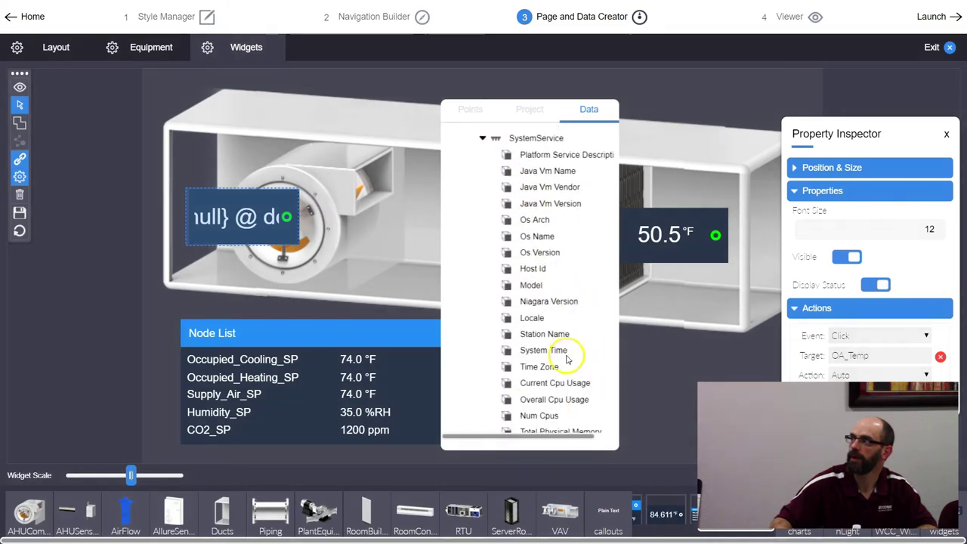
{"action": "left_click_drag", "start_coordinate": [551, 301], "coordinate": [327, 263]}
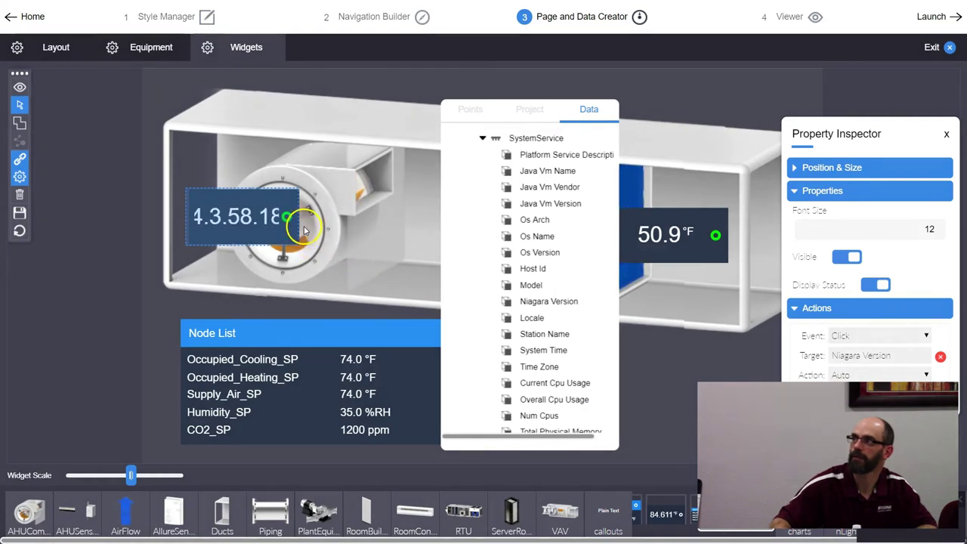
Widen the fan callout to roughly double its width, try Time Zone on it, and bind it to Current Cpu Usage.
{"action": "left_click_drag", "start_coordinate": [297, 222], "coordinate": [435, 234]}
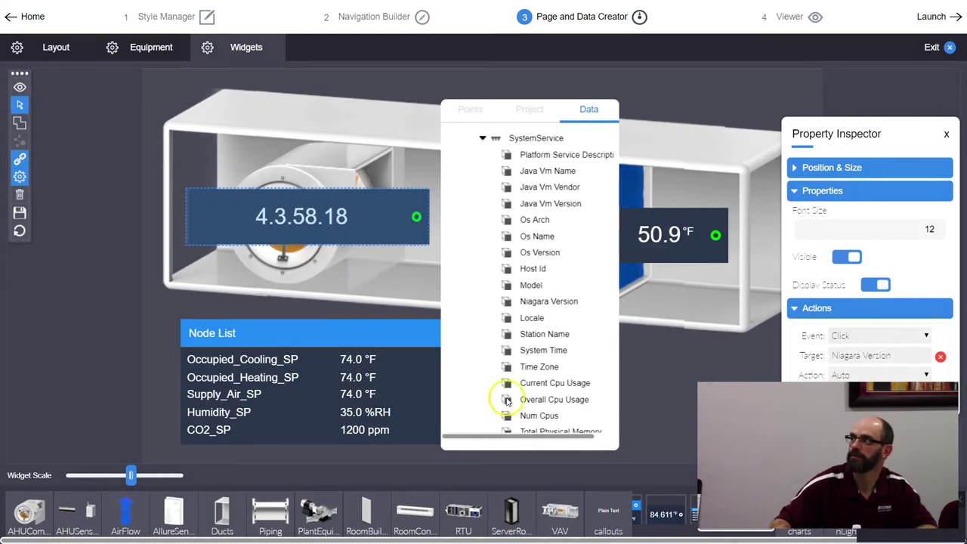
{"action": "left_click_drag", "start_coordinate": [506, 367], "coordinate": [344, 235]}
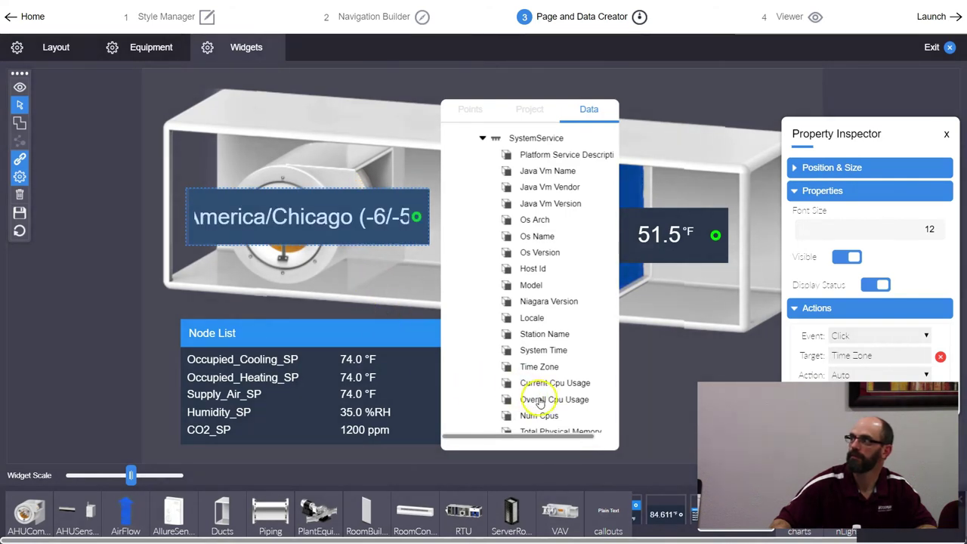
{"action": "left_click_drag", "start_coordinate": [528, 383], "coordinate": [330, 216]}
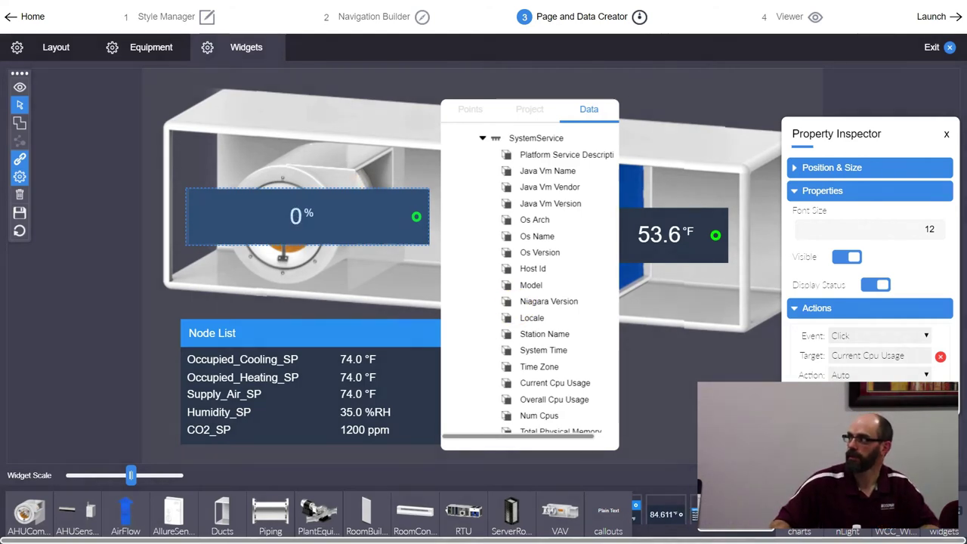
Place a Radial Gauge widget, add the Cool_% and Heat_% points to it, and move it beside the duct's far end.
{"action": "scroll", "coordinate": [940, 533], "scroll_direction": "right", "scroll_amount": 2}
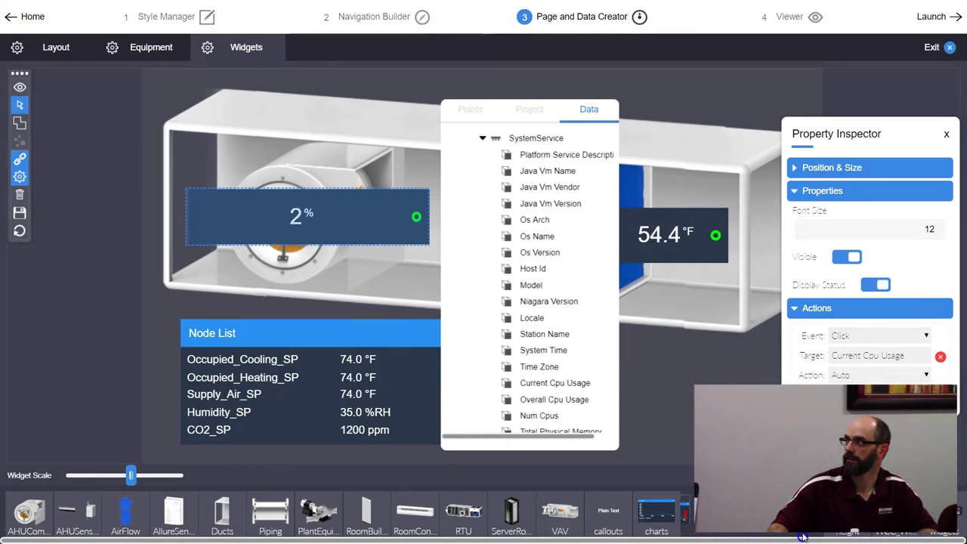
{"action": "left_click_drag", "start_coordinate": [721, 514], "coordinate": [647, 449]}
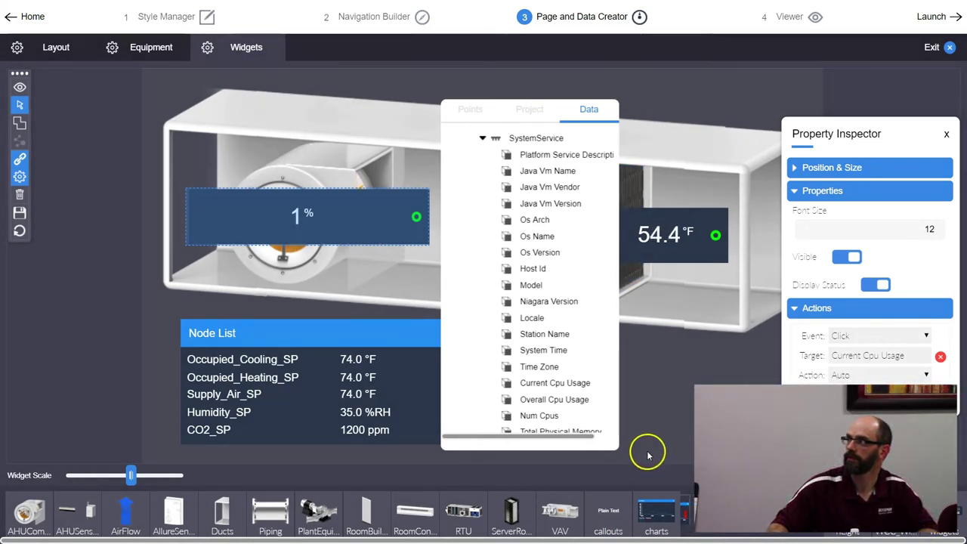
{"action": "left_click", "coordinate": [492, 109]}
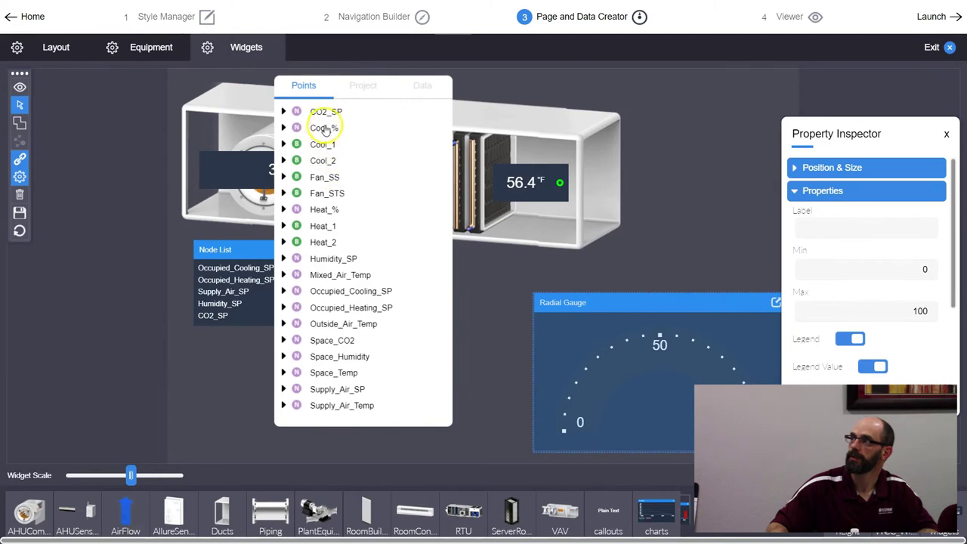
{"action": "left_click_drag", "start_coordinate": [625, 296], "coordinate": [625, 299]}
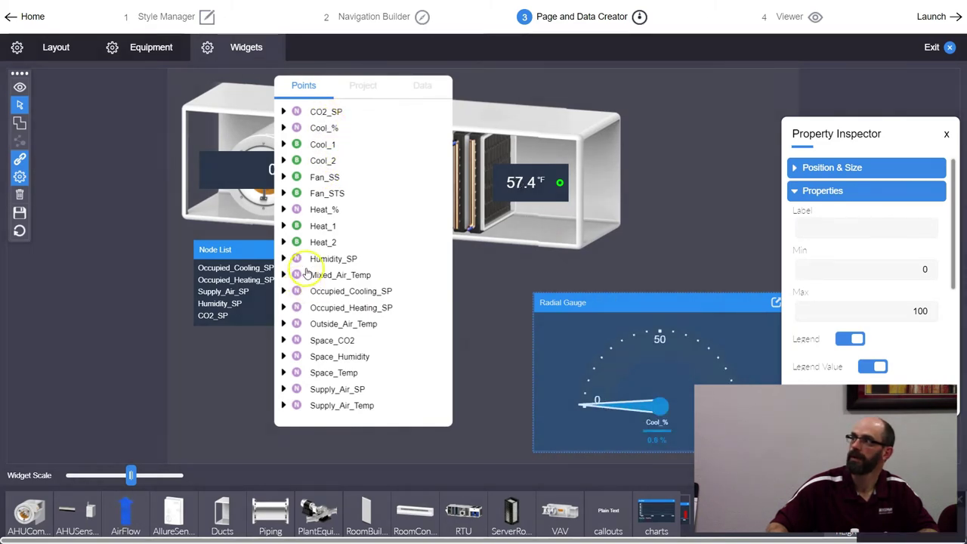
{"action": "left_click_drag", "start_coordinate": [318, 211], "coordinate": [638, 368]}
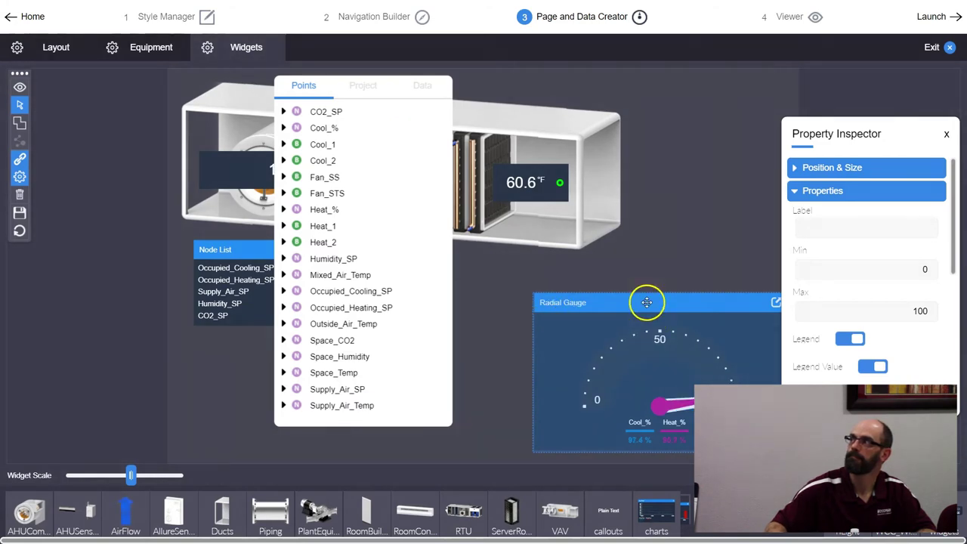
{"action": "left_click_drag", "start_coordinate": [645, 300], "coordinate": [678, 238]}
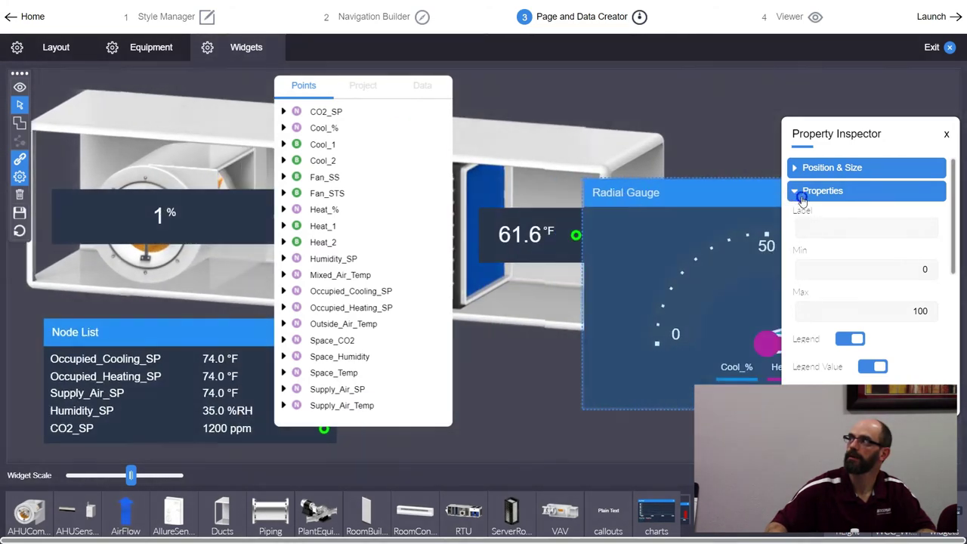
{"action": "left_click", "coordinate": [942, 134]}
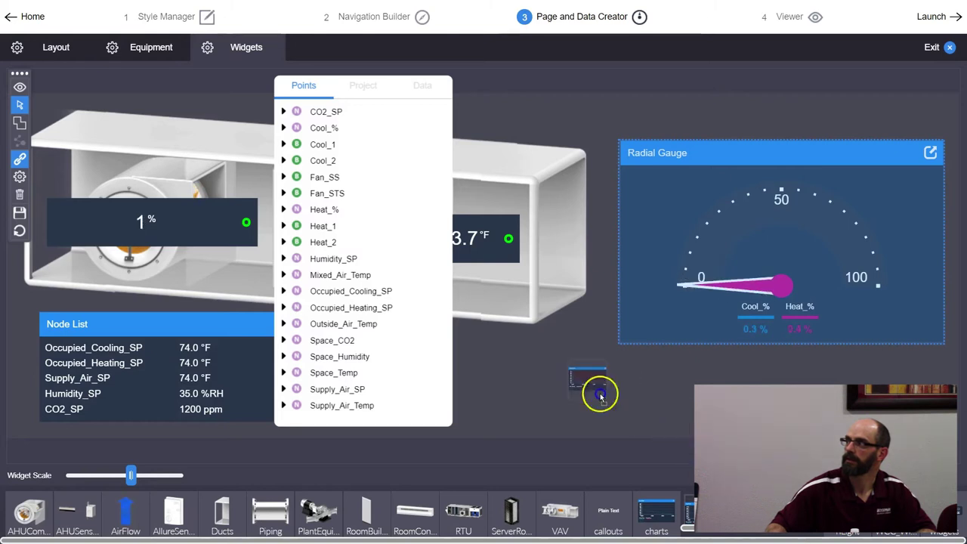
Place an Area Chart widget below the Radial Gauge and move the points panel over the fan end of the duct.
{"action": "left_click_drag", "start_coordinate": [600, 392], "coordinate": [568, 298]}
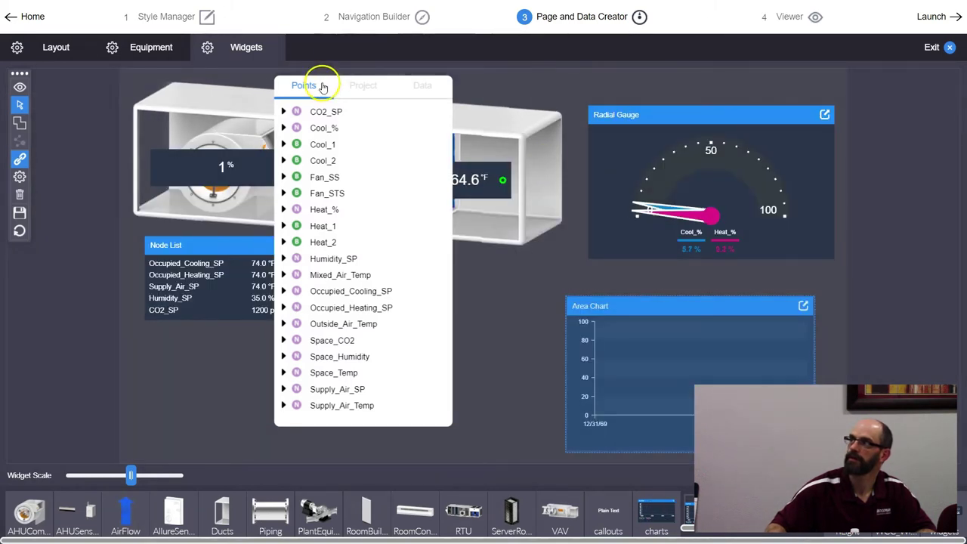
{"action": "left_click_drag", "start_coordinate": [313, 90], "coordinate": [230, 103]}
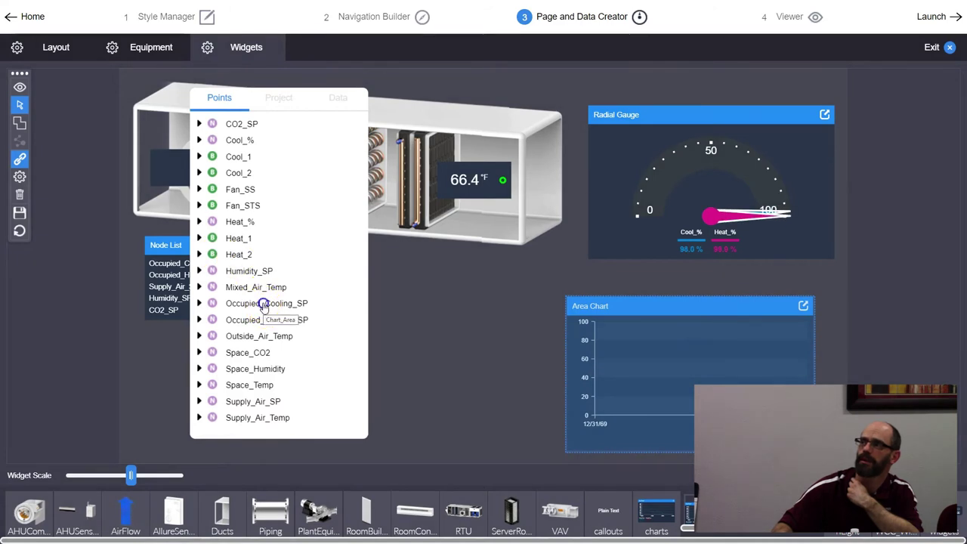
Try to add setpoint points such as Occupied_Cooling_SP and Occupied_Heating_SP from the points list to the Area Chart.
{"action": "left_click_drag", "start_coordinate": [263, 304], "coordinate": [215, 302]}
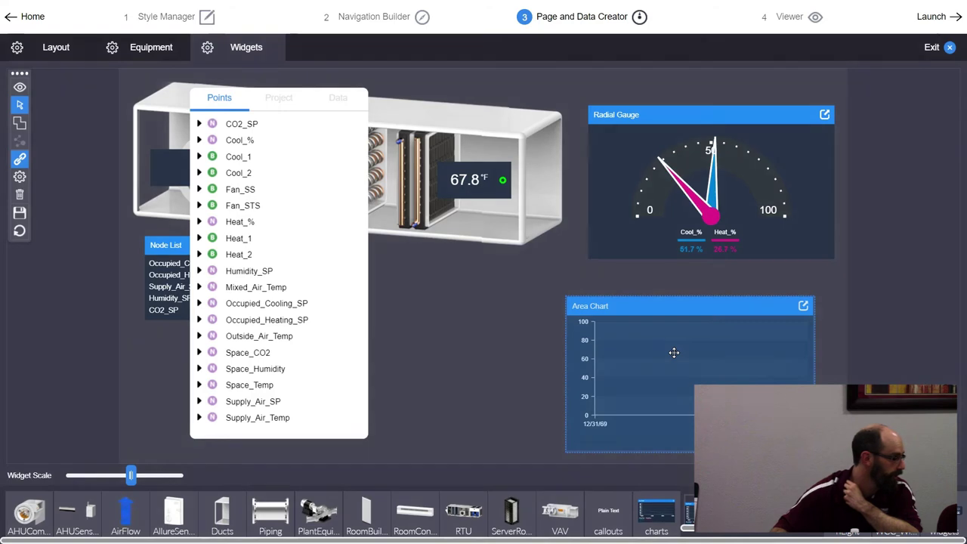
{"action": "left_click", "coordinate": [230, 317]}
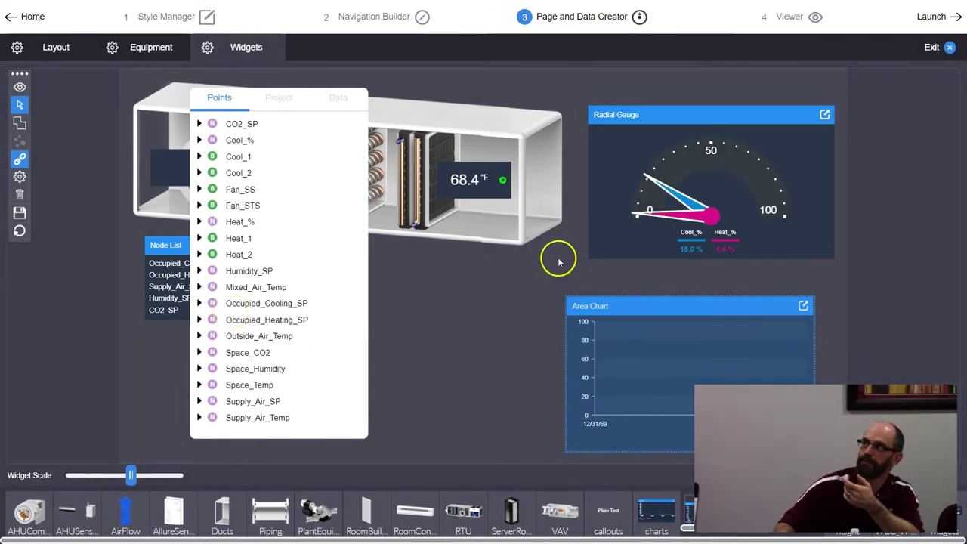
{"action": "left_click_drag", "start_coordinate": [253, 303], "coordinate": [643, 340]}
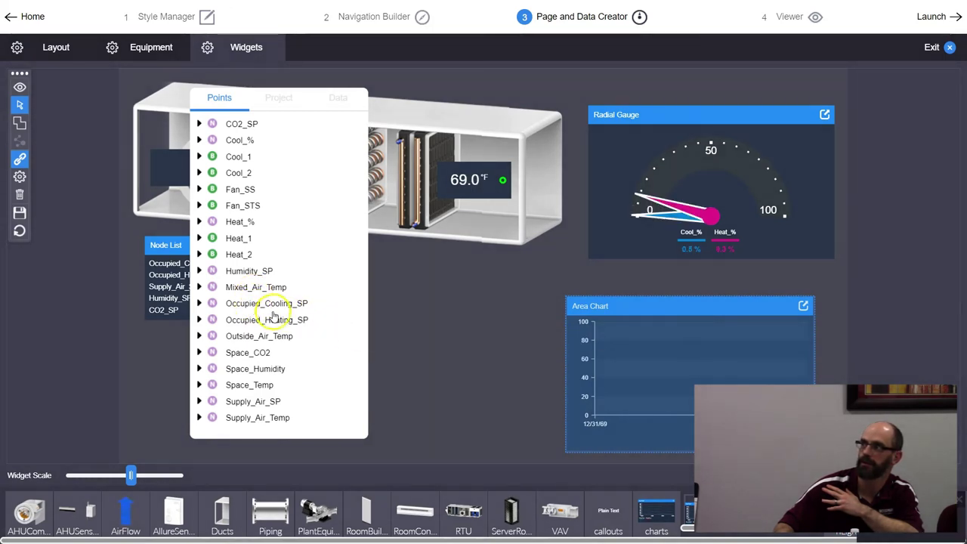
{"action": "left_click_drag", "start_coordinate": [264, 319], "coordinate": [722, 380]}
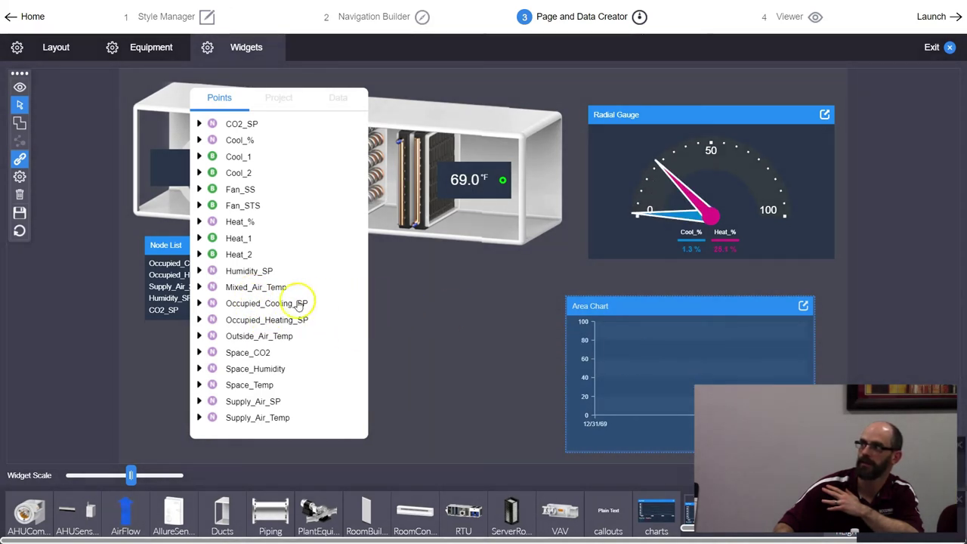
{"action": "left_click_drag", "start_coordinate": [255, 391], "coordinate": [648, 395]}
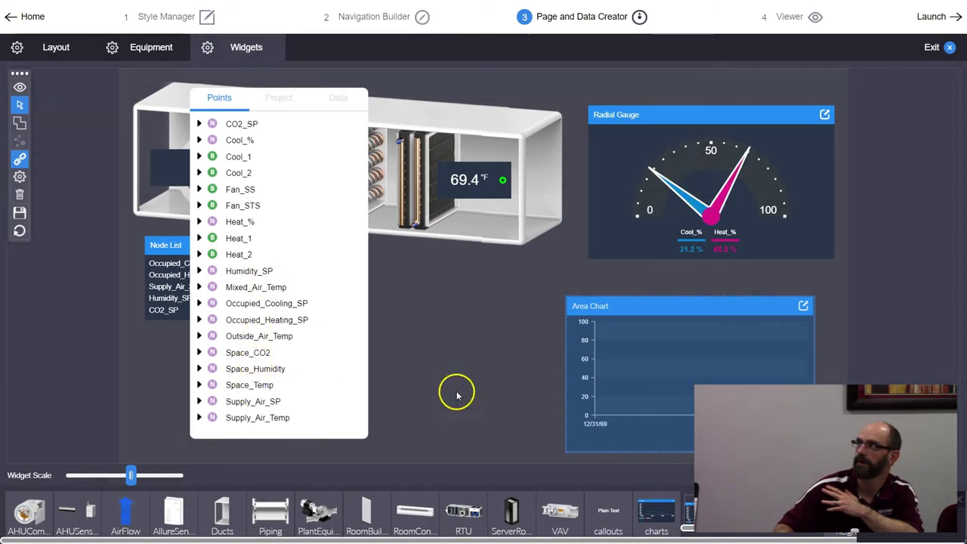
Move the Area Chart closer to the duct, placing it below the duct's far end.
{"action": "left_click_drag", "start_coordinate": [639, 302], "coordinate": [509, 285]}
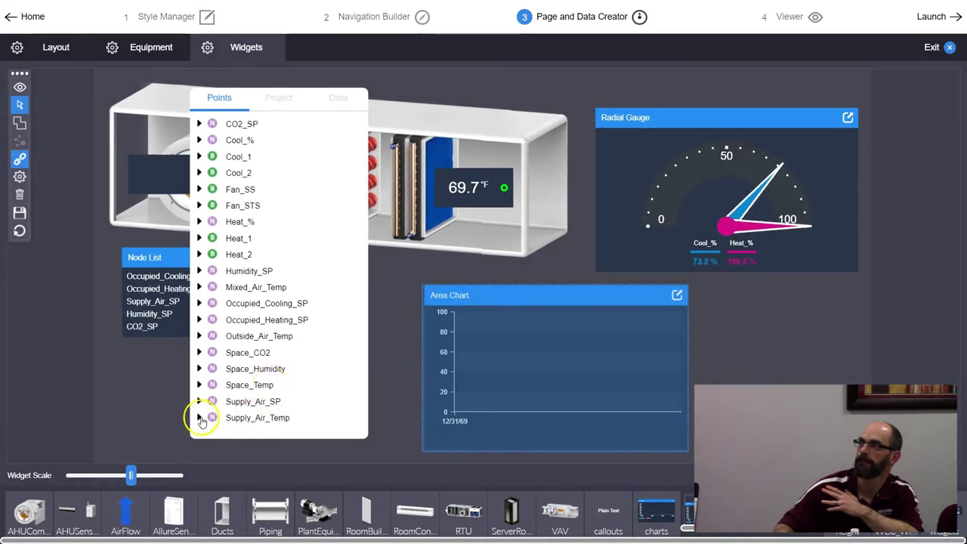
Expand the Supply_Air_Temp point and examine its inputs, NumericCov extension and Out slot.
{"action": "left_click", "coordinate": [199, 417]}
{"action": "scroll", "coordinate": [247, 399], "scroll_direction": "down", "scroll_amount": 5}
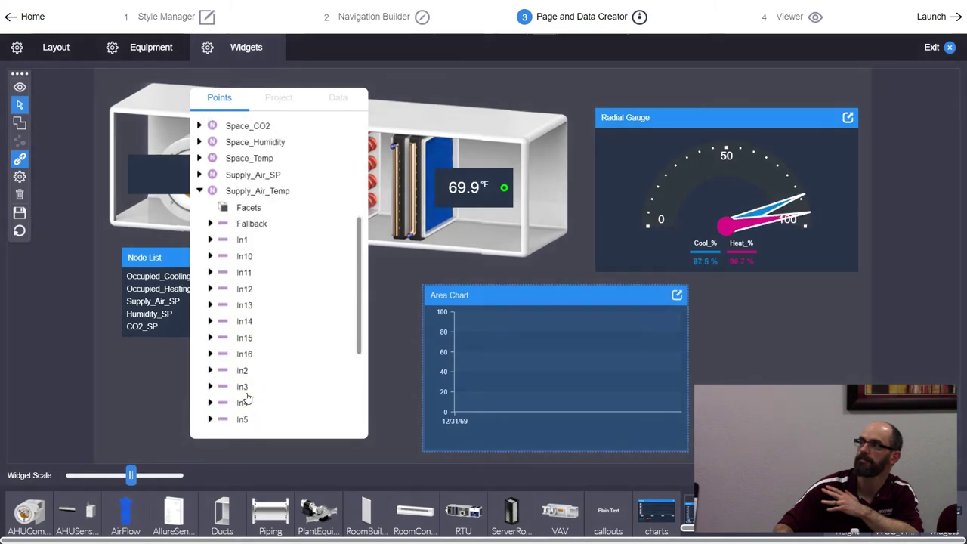
{"action": "scroll", "coordinate": [247, 398], "scroll_direction": "down", "scroll_amount": 1}
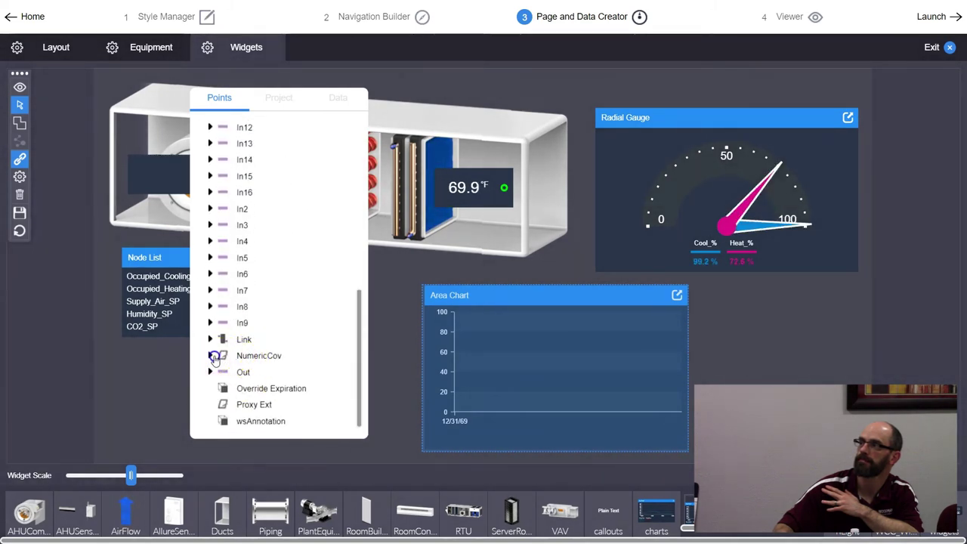
{"action": "left_click", "coordinate": [213, 356]}
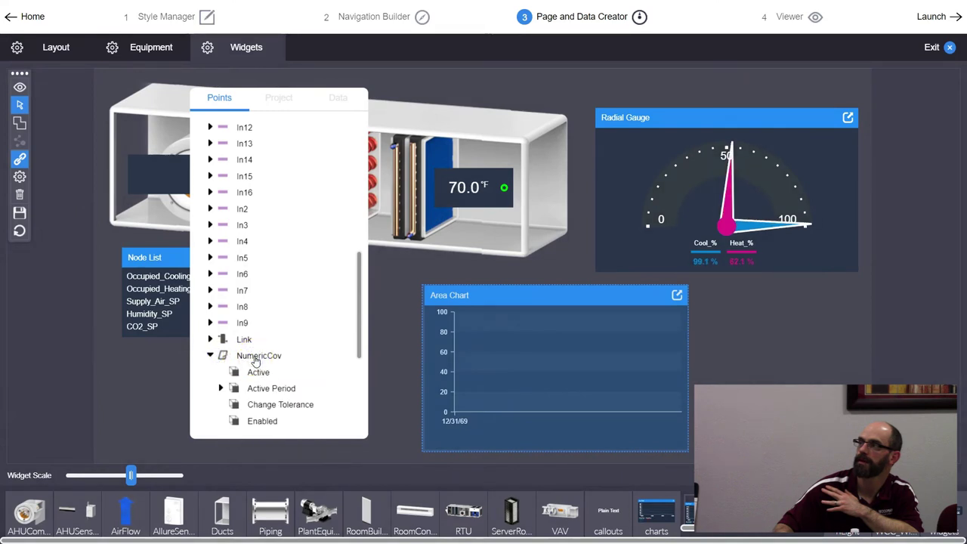
{"action": "left_click", "coordinate": [213, 353]}
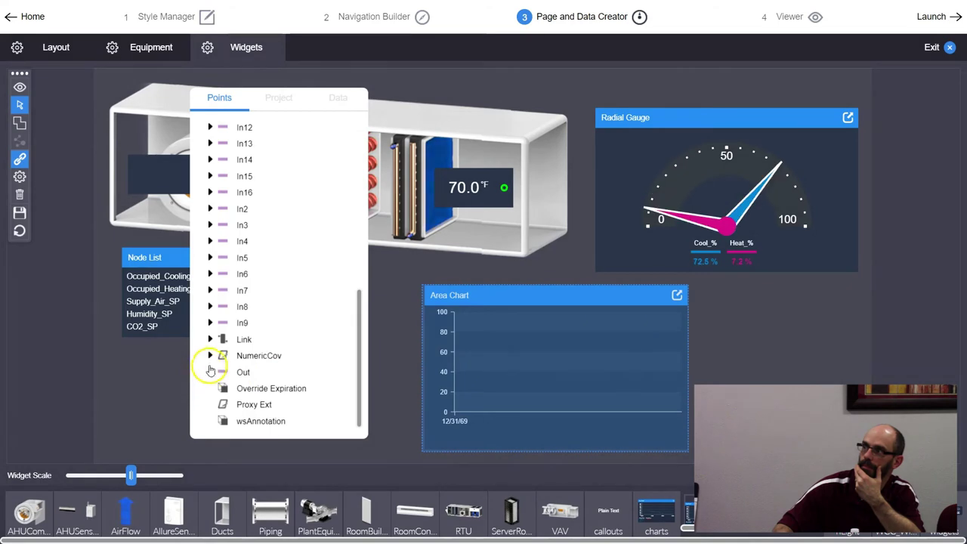
{"action": "left_click", "coordinate": [211, 372]}
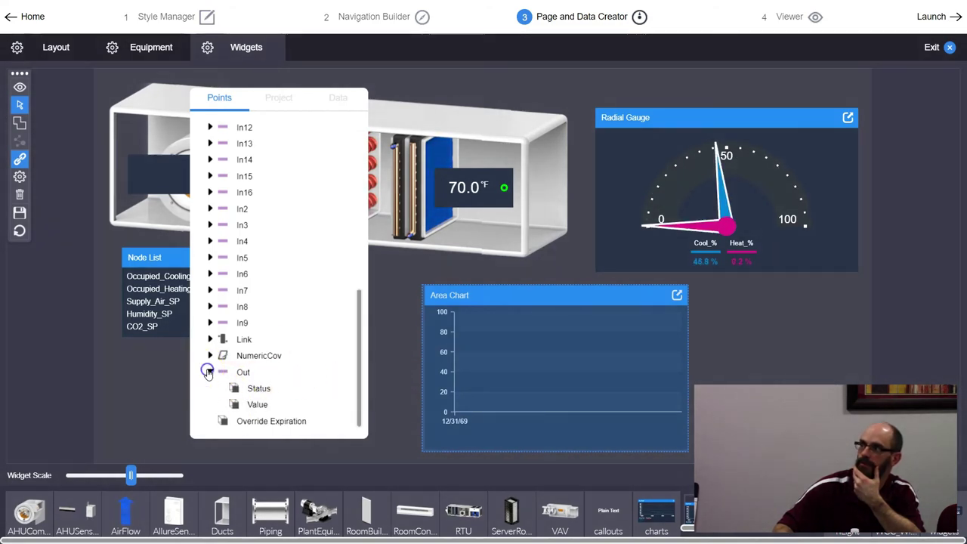
{"action": "left_click", "coordinate": [209, 372]}
{"action": "left_click_drag", "start_coordinate": [358, 345], "coordinate": [360, 280]}
Open the Area Chart's properties, enlarge and reposition the inspector, and set the chart's label to "space temp".
{"action": "left_click", "coordinate": [528, 296]}
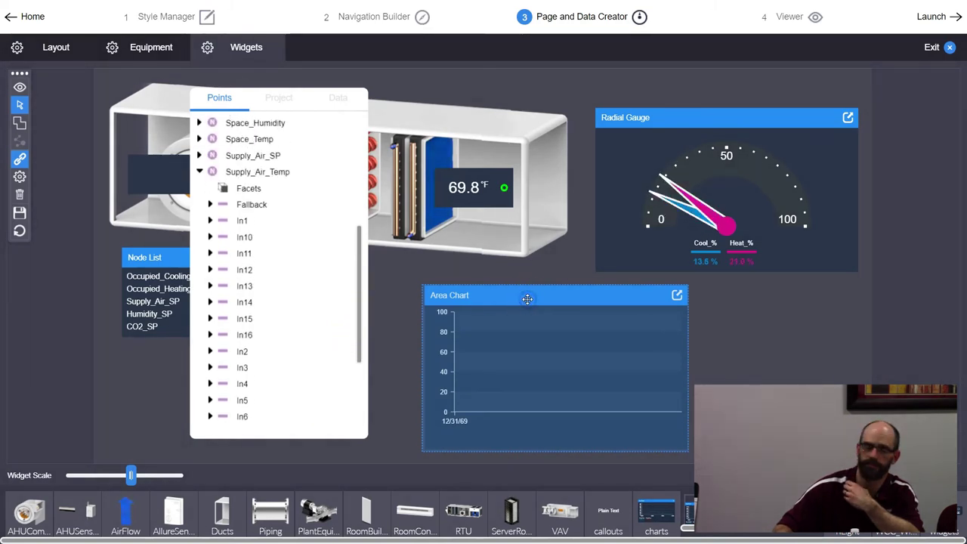
{"action": "right_click", "coordinate": [526, 298]}
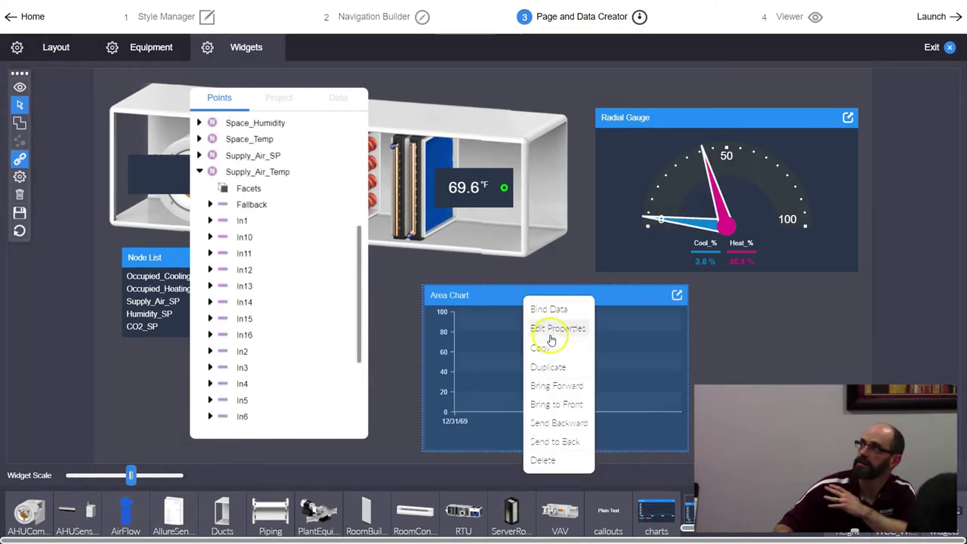
{"action": "left_click", "coordinate": [550, 331]}
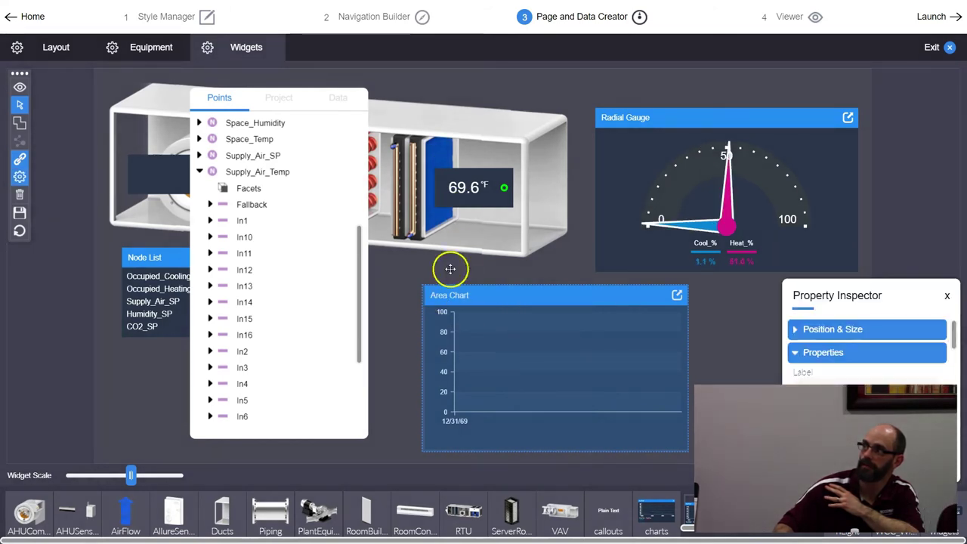
{"action": "left_click_drag", "start_coordinate": [827, 289], "coordinate": [773, 117]}
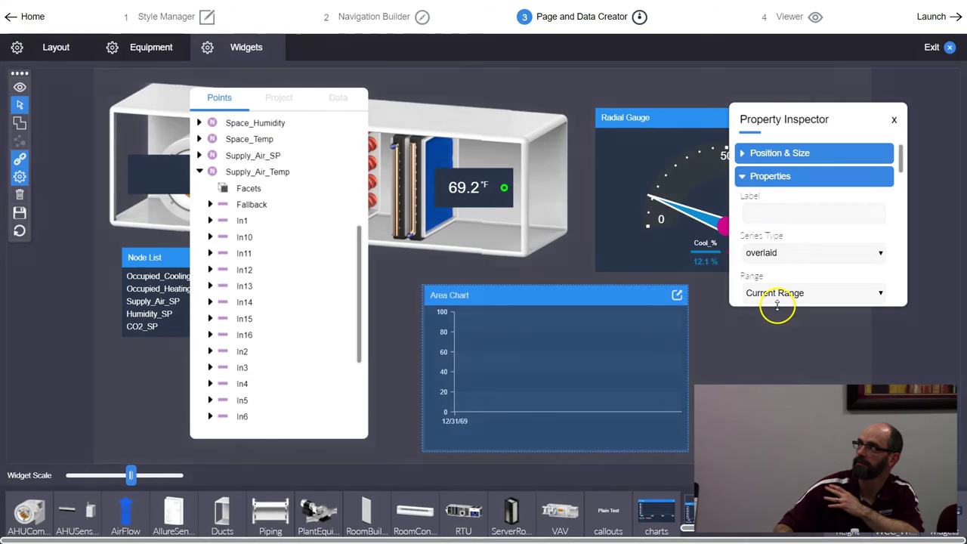
{"action": "left_click_drag", "start_coordinate": [776, 305], "coordinate": [776, 385]}
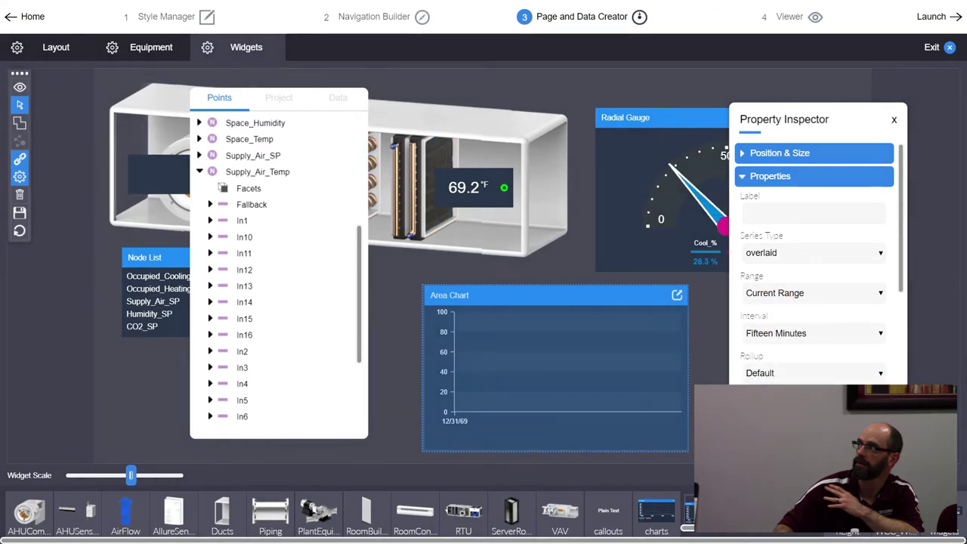
{"action": "left_click_drag", "start_coordinate": [785, 115], "coordinate": [781, 57]}
{"action": "left_click", "coordinate": [774, 151]}
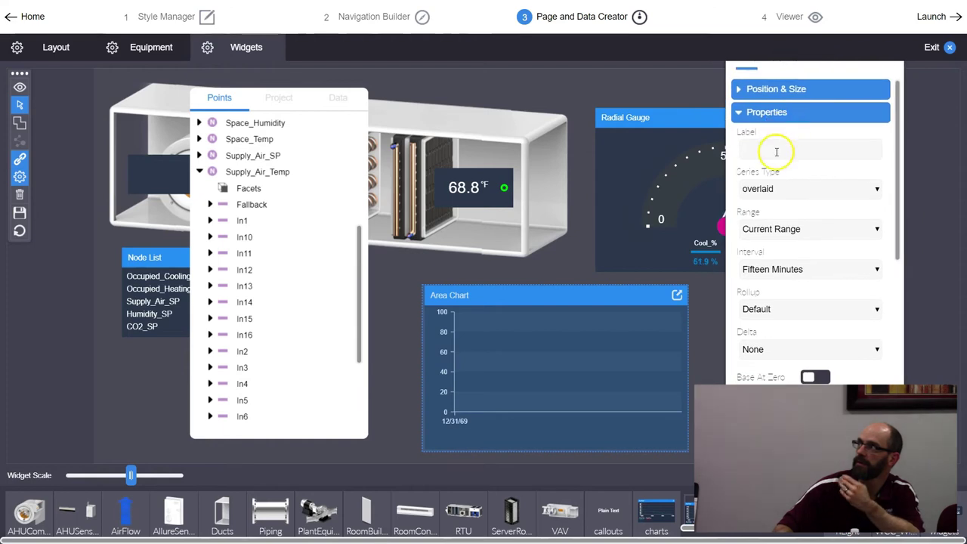
{"action": "type", "text": "space temp"}
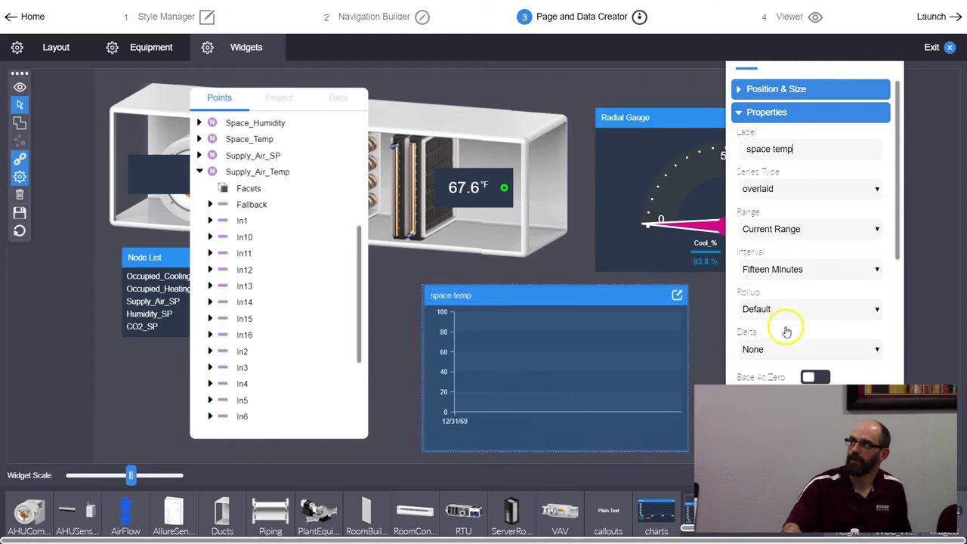
Try the space temp chart's Base At Zero option and switch it back off.
{"action": "scroll", "coordinate": [784, 347], "scroll_direction": "down", "scroll_amount": 2}
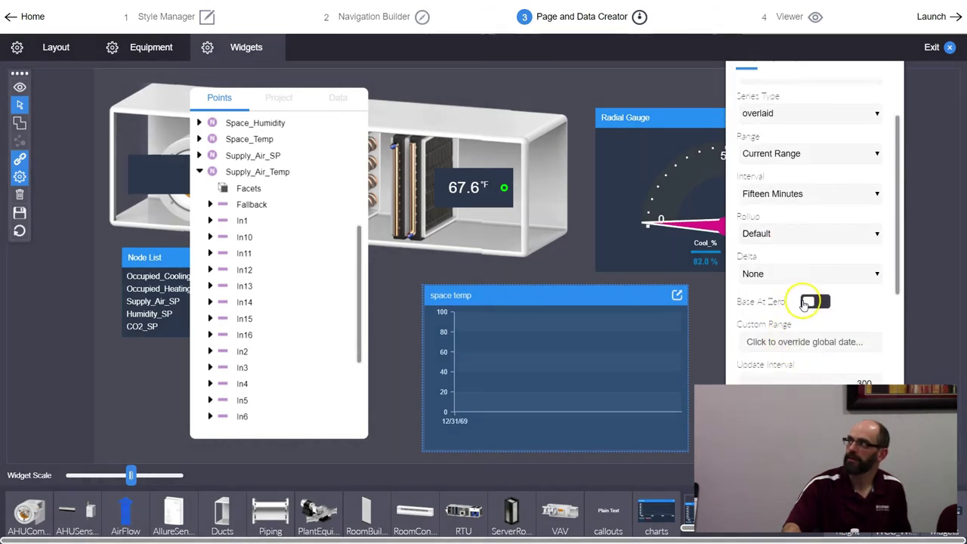
{"action": "left_click", "coordinate": [806, 301]}
{"action": "left_click", "coordinate": [807, 301]}
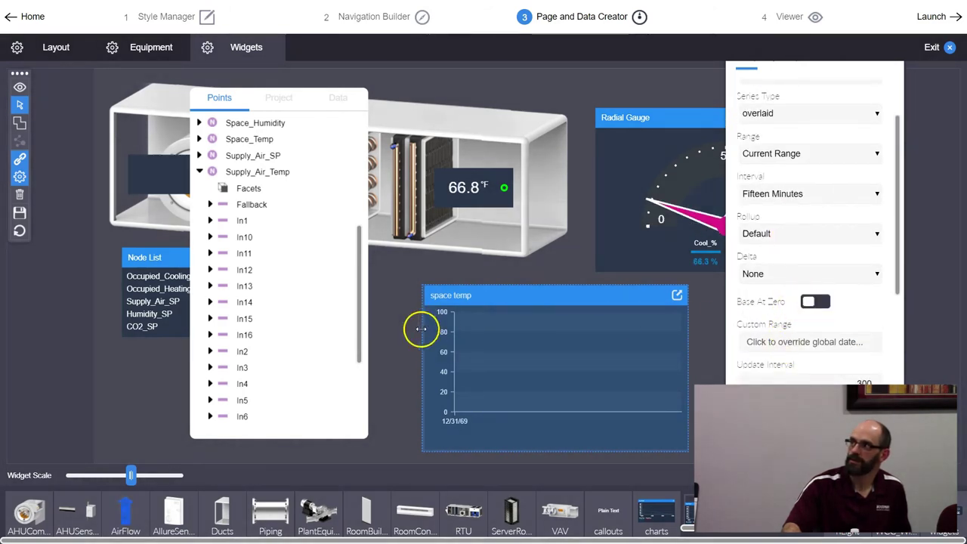
Override the chart's global date with a relative custom range of the current 48 hours.
{"action": "left_click", "coordinate": [751, 341]}
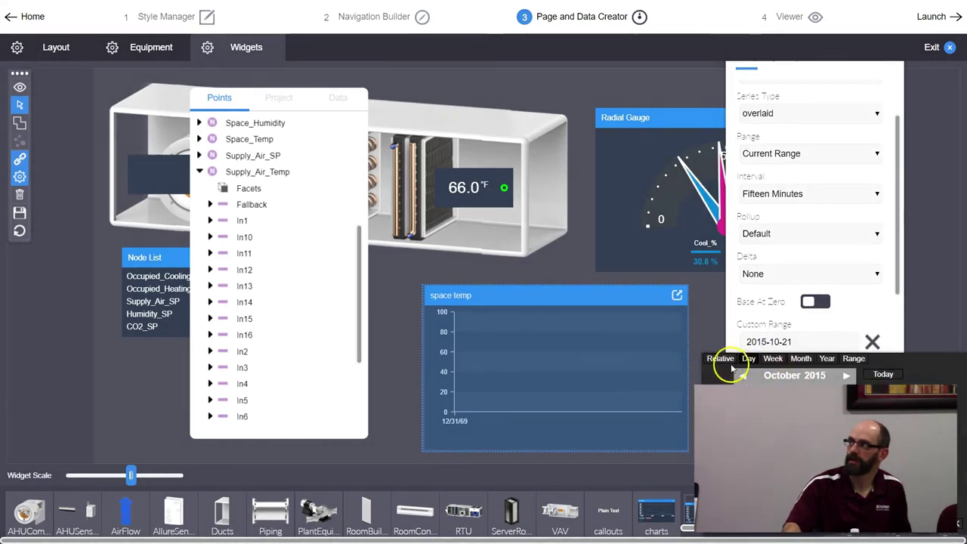
{"action": "left_click", "coordinate": [719, 358]}
{"action": "left_click", "coordinate": [782, 375]}
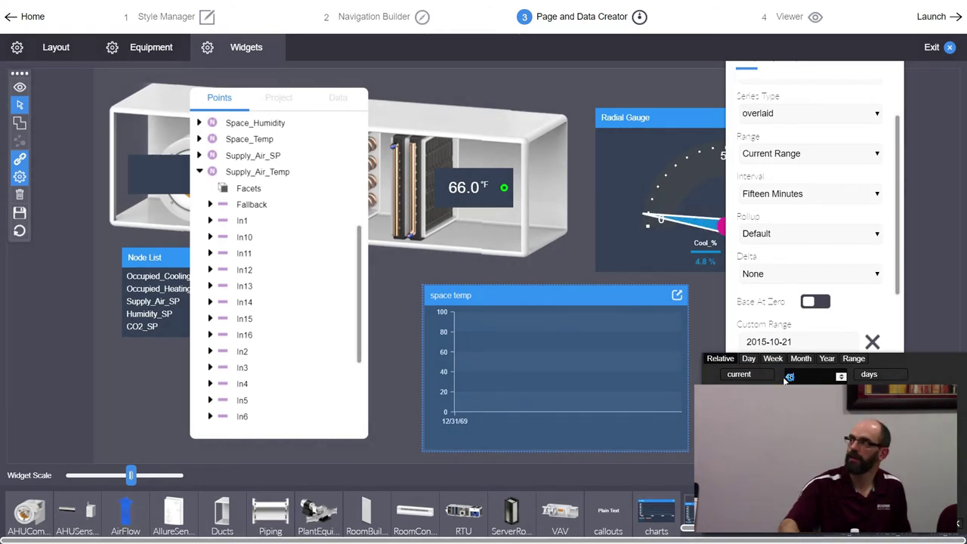
{"action": "left_click", "coordinate": [884, 367]}
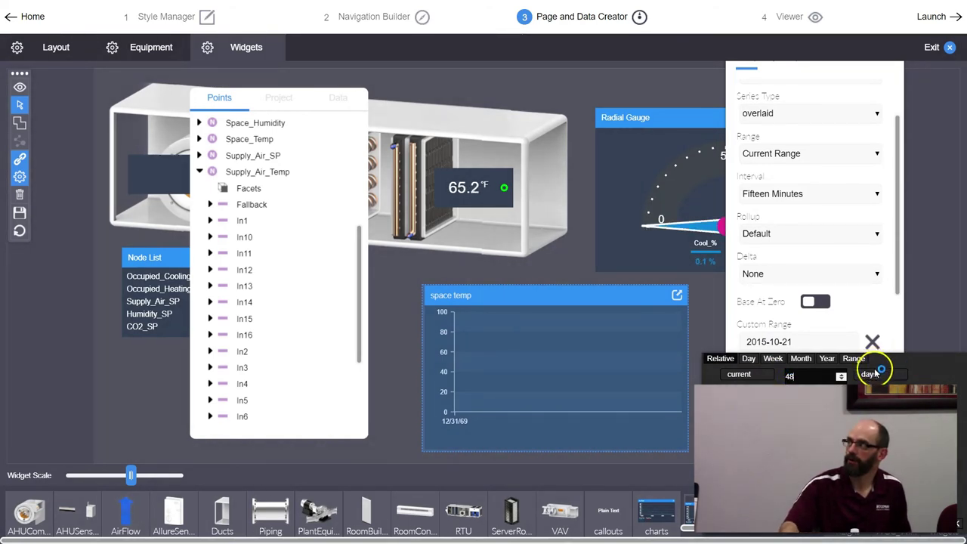
{"action": "key", "text": "Up"}
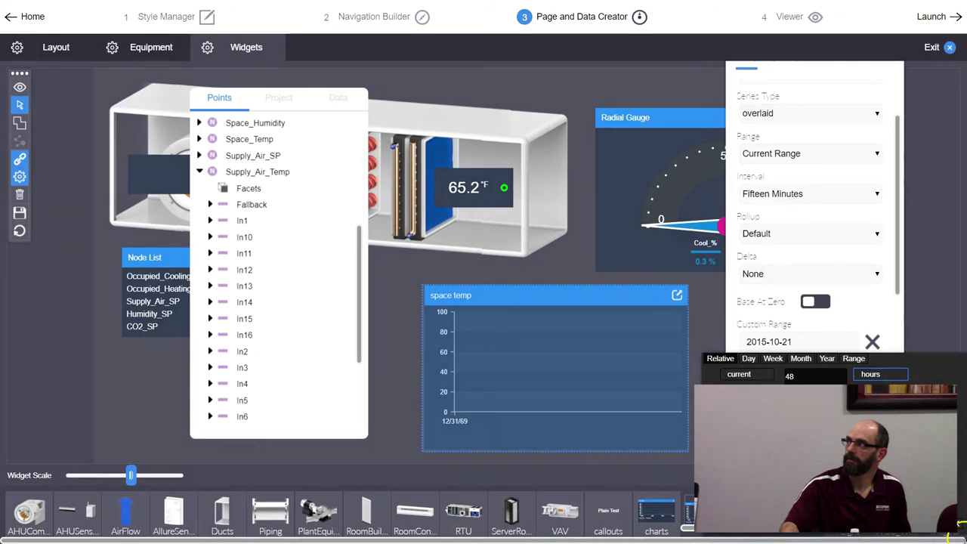
{"action": "key", "text": "Return"}
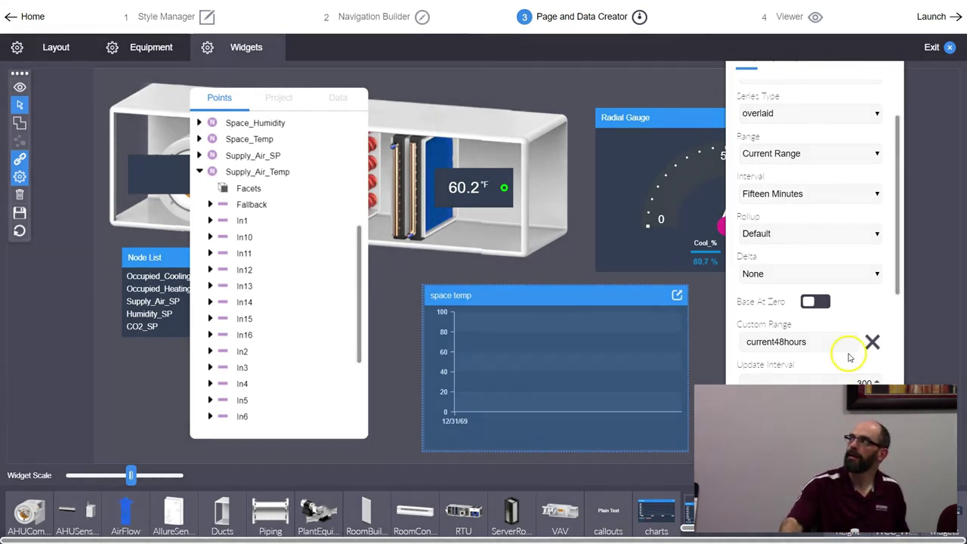
Review the space temp chart's remaining properties and its Series entries.
{"action": "scroll", "coordinate": [847, 355], "scroll_direction": "down", "scroll_amount": 5}
{"action": "scroll", "coordinate": [848, 356], "scroll_direction": "down", "scroll_amount": 2}
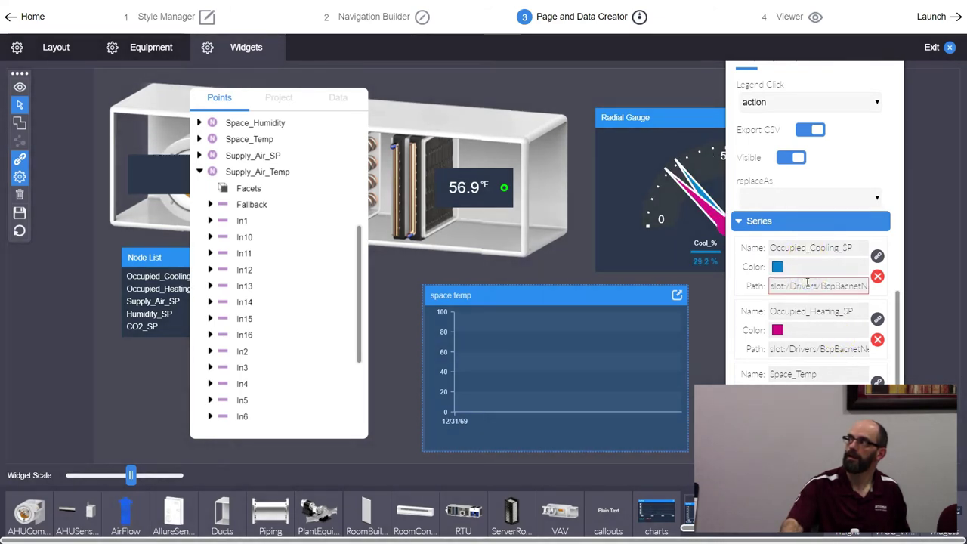
Check the path of the space temp chart's Occupied_Cooling_SP series and set the series color to #00ff00.
{"action": "left_click", "coordinate": [835, 285]}
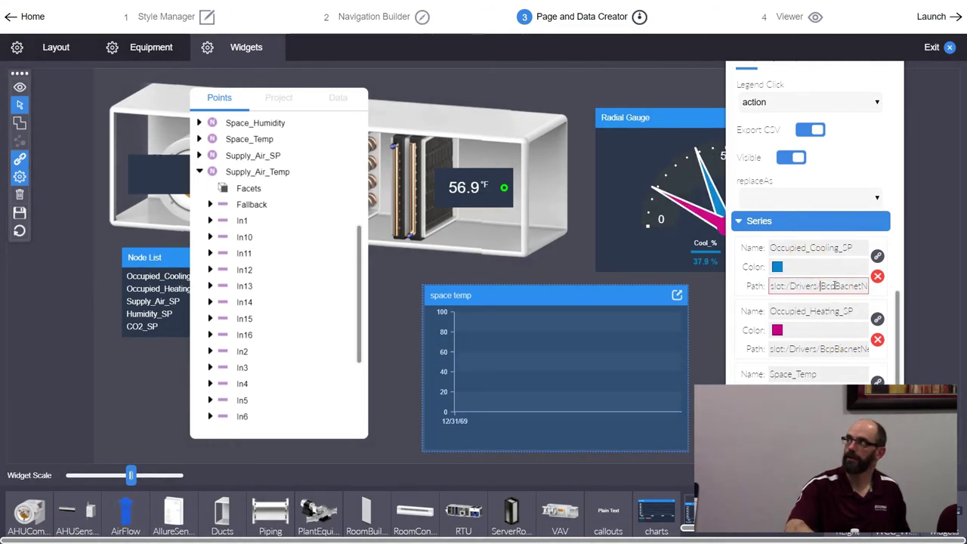
{"action": "key", "text": "End"}
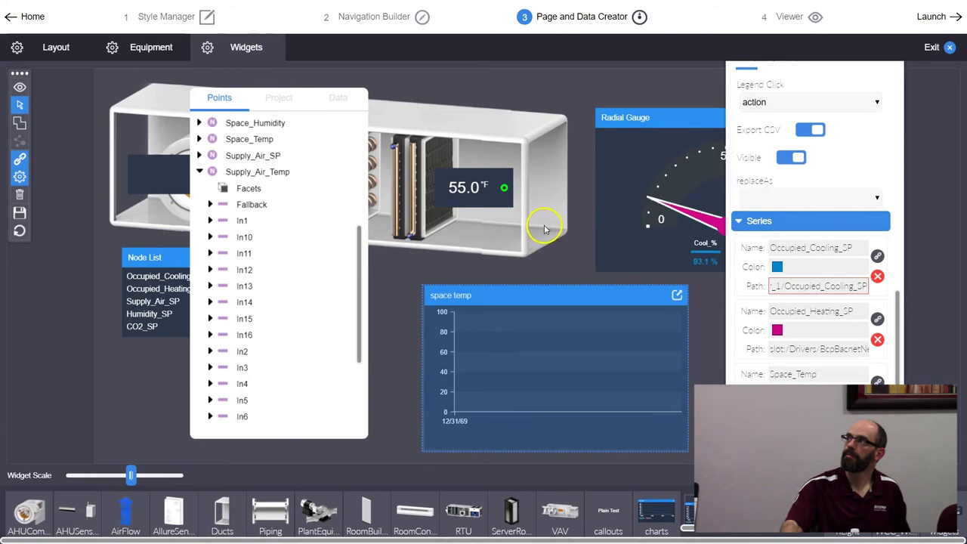
{"action": "left_click", "coordinate": [777, 269]}
{"action": "left_click", "coordinate": [644, 345]}
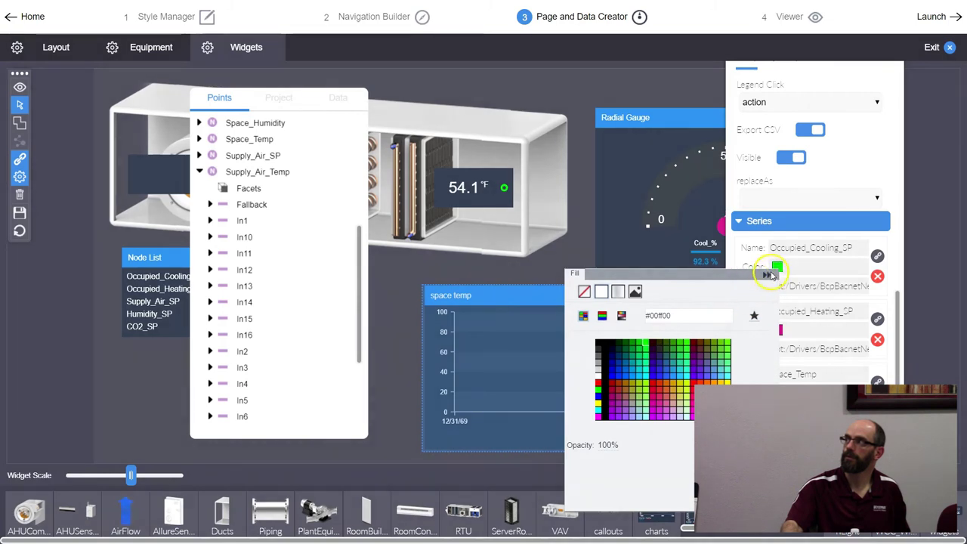
{"action": "left_click", "coordinate": [768, 352]}
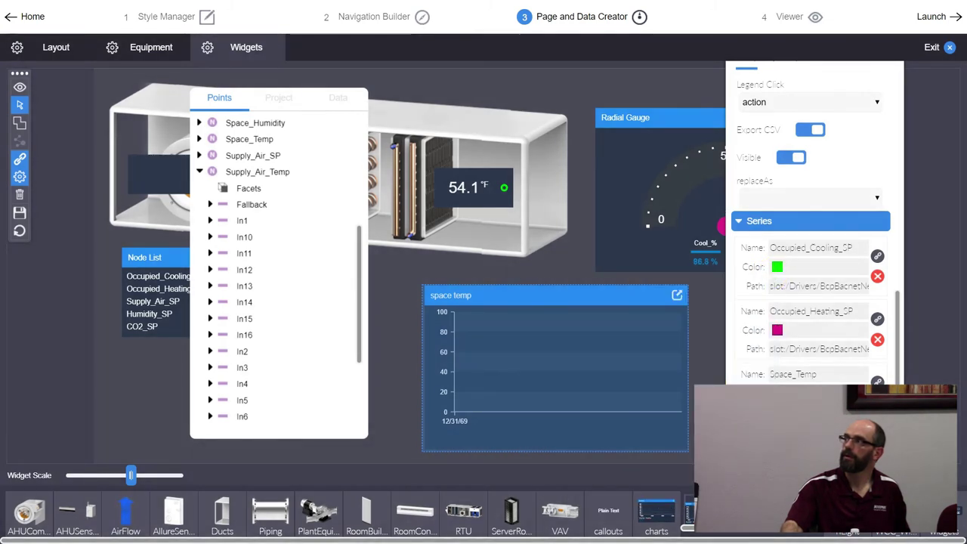
{"action": "left_click", "coordinate": [714, 344]}
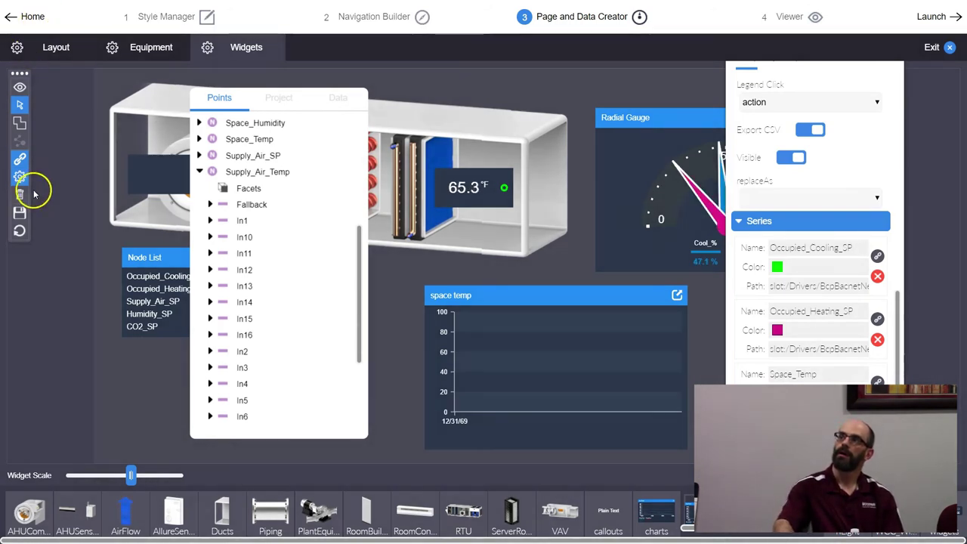
Save the page and view it in preview mode.
{"action": "left_click", "coordinate": [19, 214]}
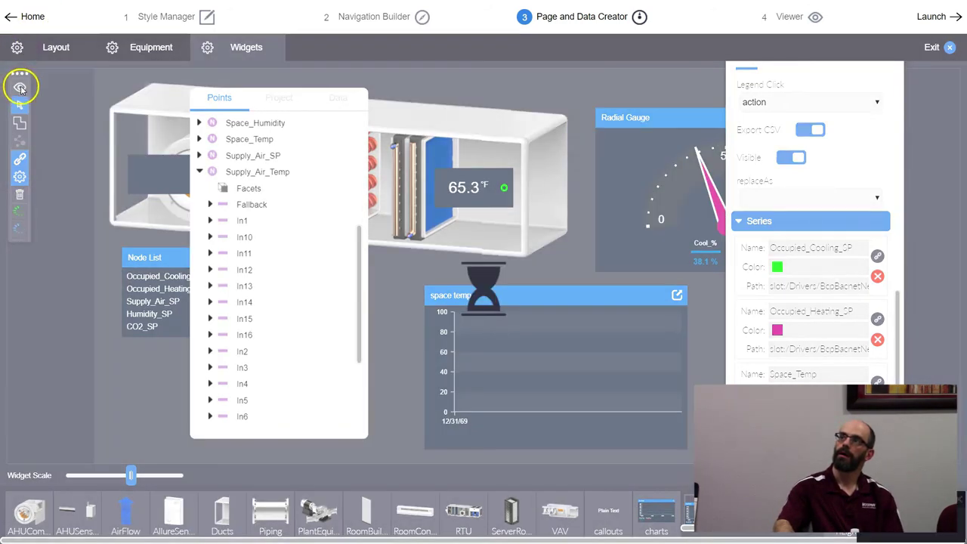
{"action": "left_click", "coordinate": [19, 88]}
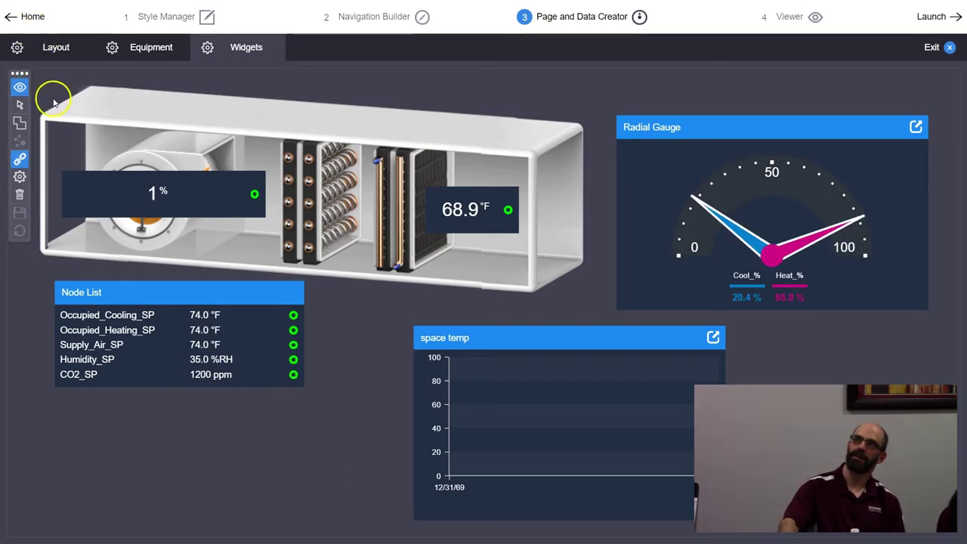
{"action": "left_click", "coordinate": [19, 104]}
{"action": "left_click", "coordinate": [19, 157]}
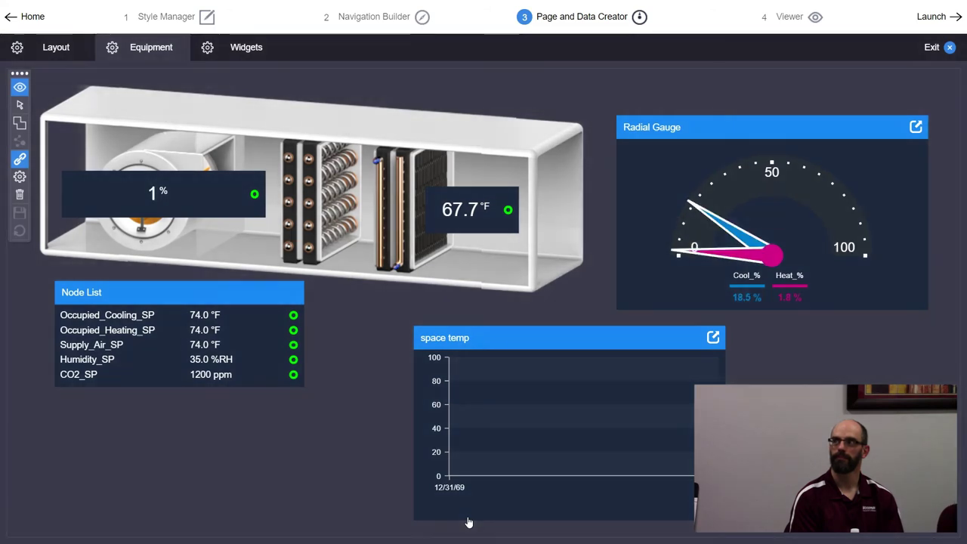
{"action": "left_click", "coordinate": [463, 394]}
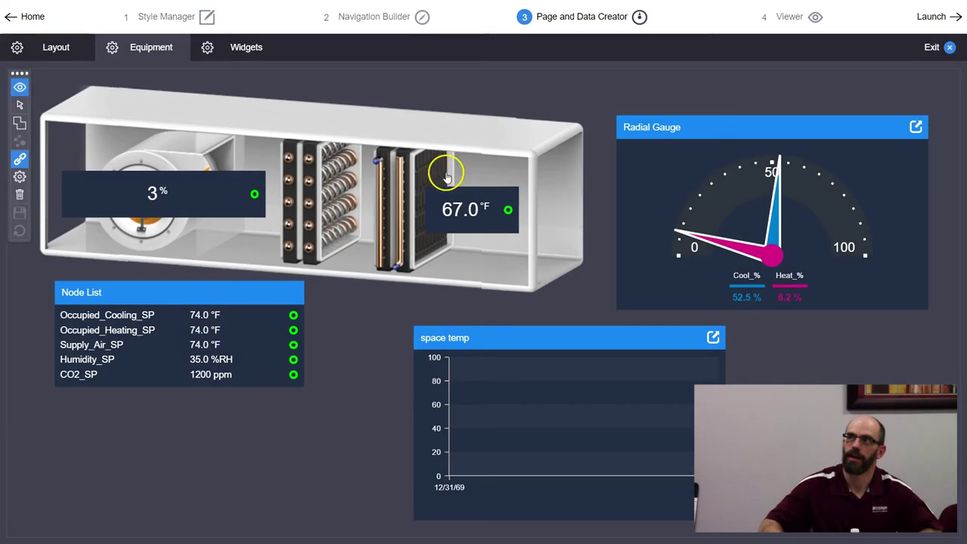
{"action": "left_click", "coordinate": [19, 159]}
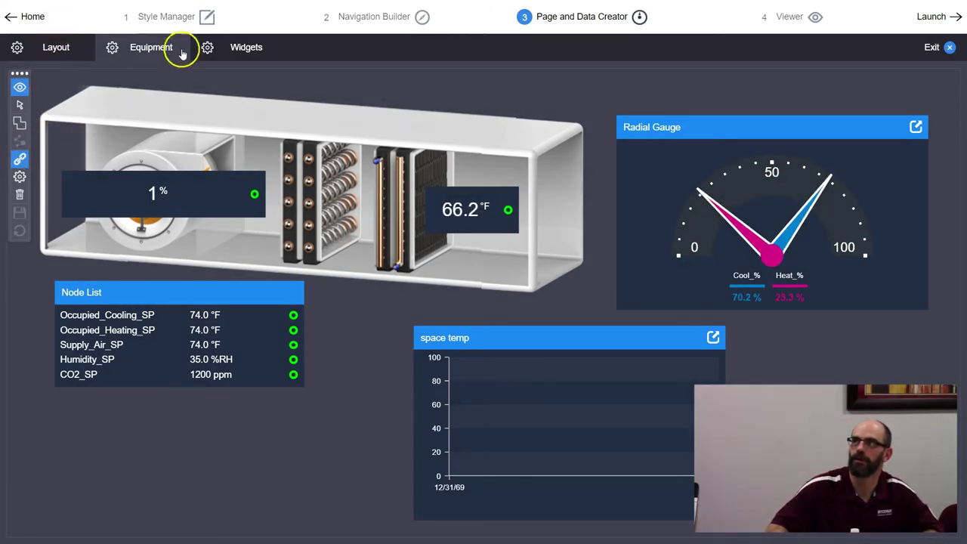
Return to editing the Widgets layer and show the Node List's properties in a relocated, taller Property Inspector.
{"action": "left_click", "coordinate": [230, 46]}
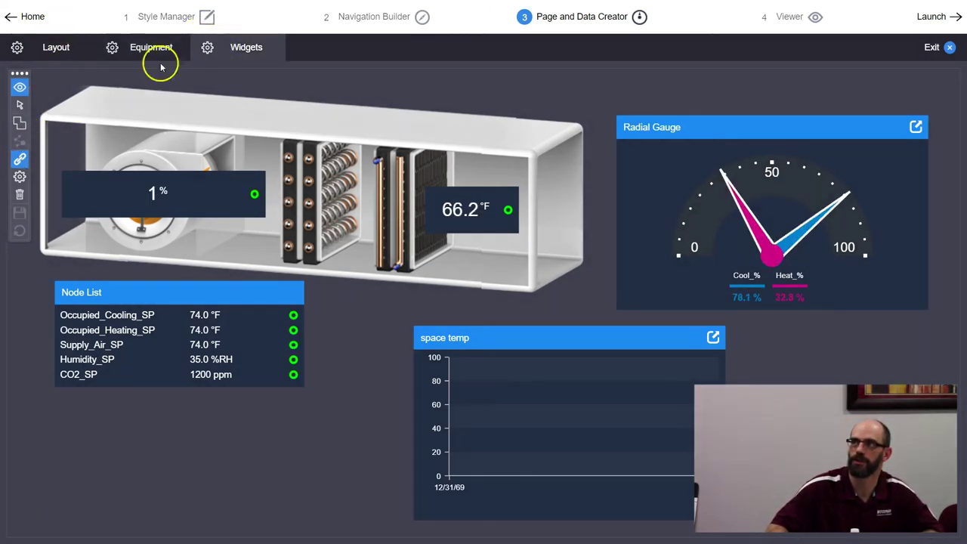
{"action": "left_click", "coordinate": [19, 105]}
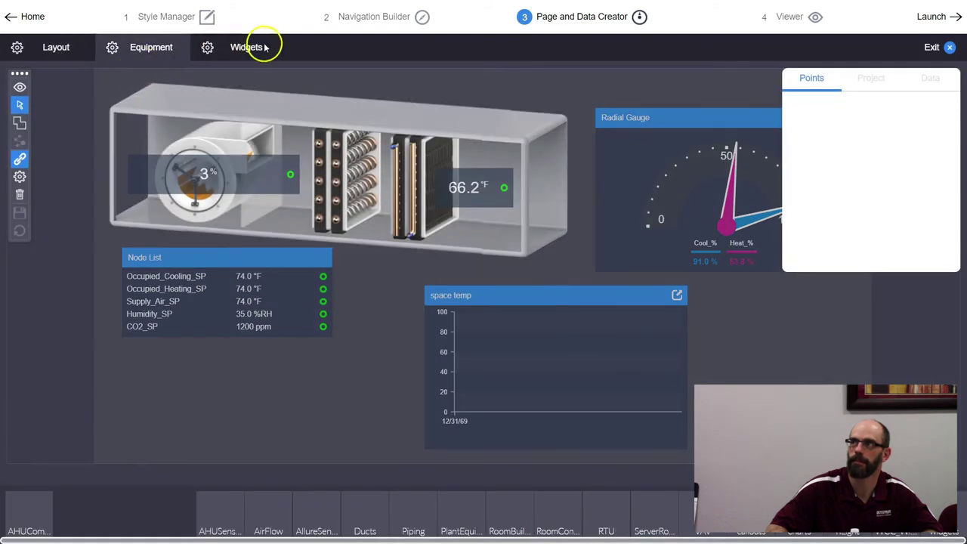
{"action": "left_click", "coordinate": [235, 296]}
{"action": "right_click", "coordinate": [236, 296]}
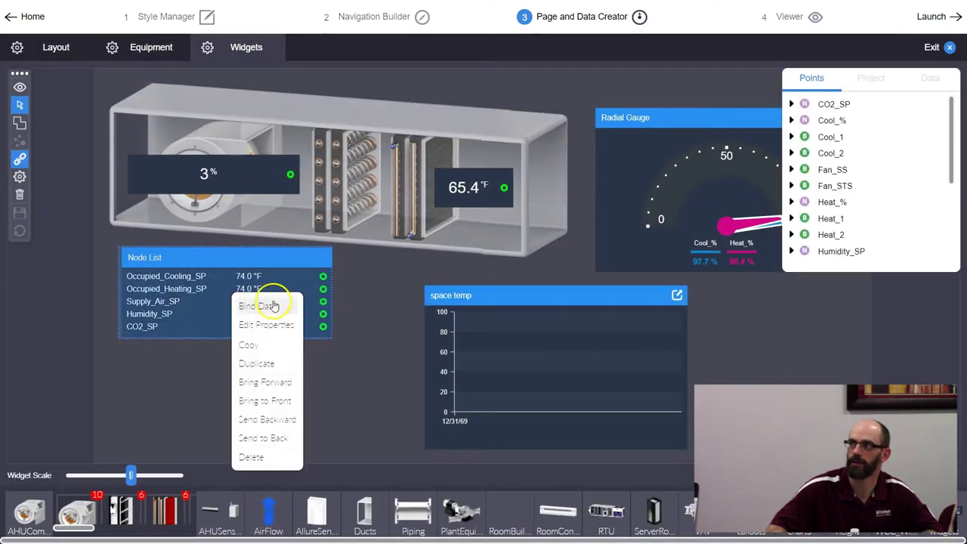
{"action": "left_click", "coordinate": [265, 325]}
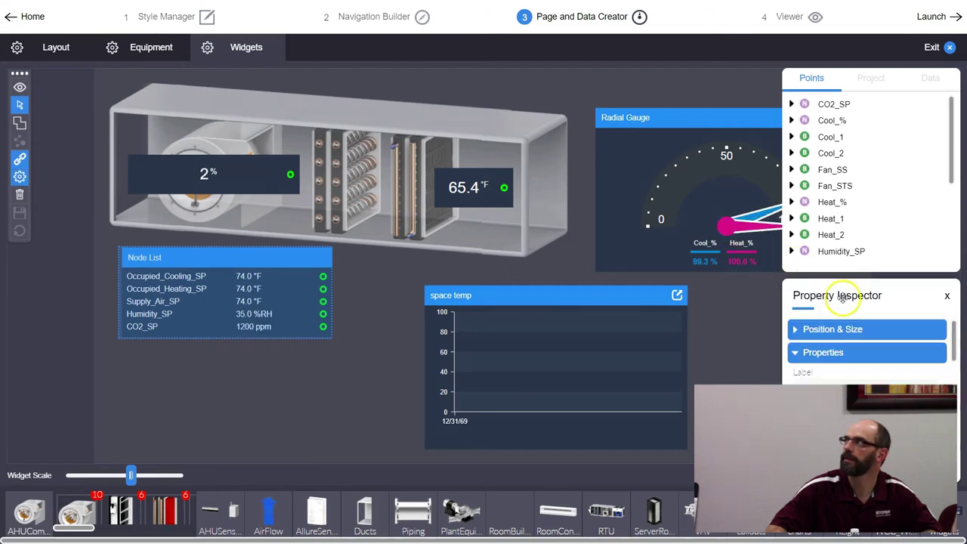
{"action": "left_click_drag", "start_coordinate": [847, 296], "coordinate": [654, 89]}
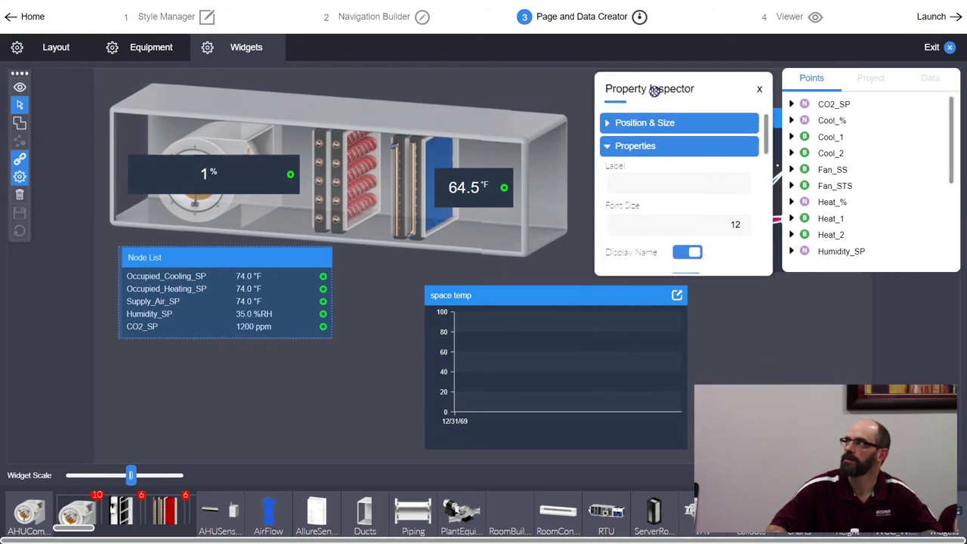
{"action": "left_click_drag", "start_coordinate": [662, 259], "coordinate": [662, 446]}
{"action": "scroll", "coordinate": [673, 309], "scroll_direction": "down", "scroll_amount": 5}
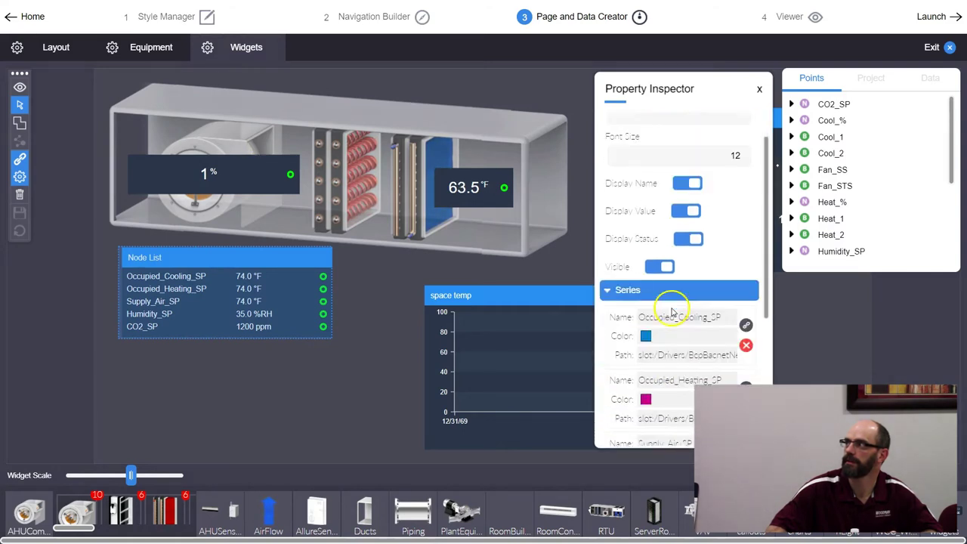
Add an action to the Node List with its event set to Click.
{"action": "left_click", "coordinate": [610, 433]}
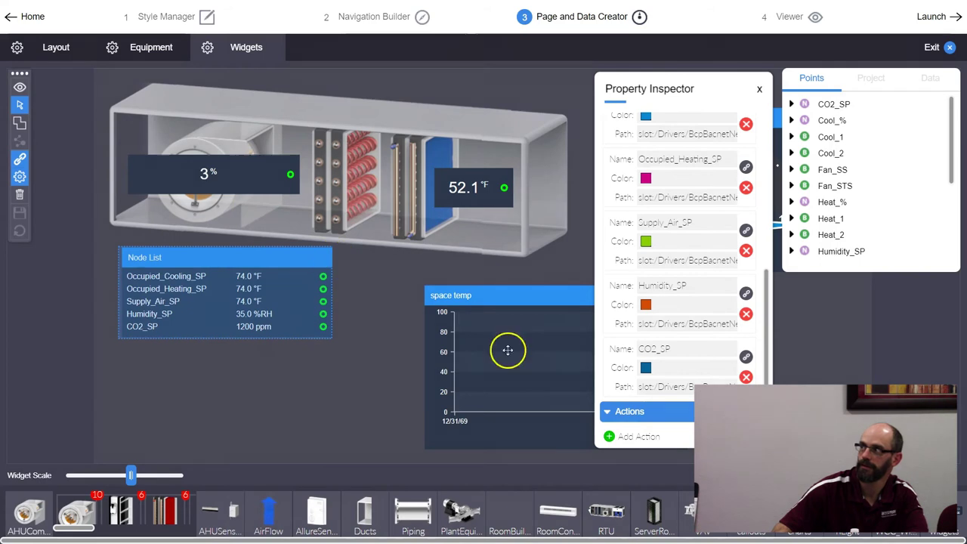
{"action": "left_click", "coordinate": [610, 438]}
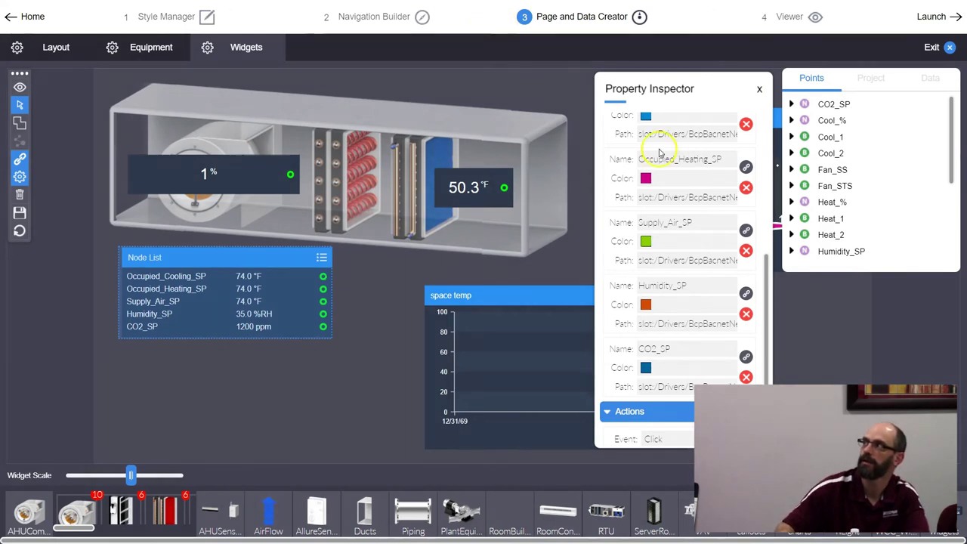
{"action": "scroll", "coordinate": [657, 289], "scroll_direction": "down", "scroll_amount": 3}
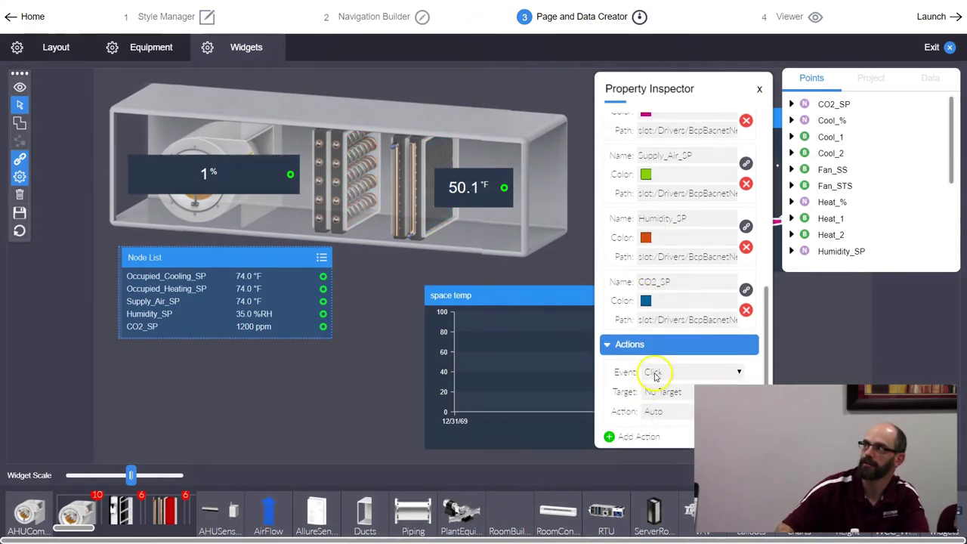
{"action": "left_click", "coordinate": [654, 374]}
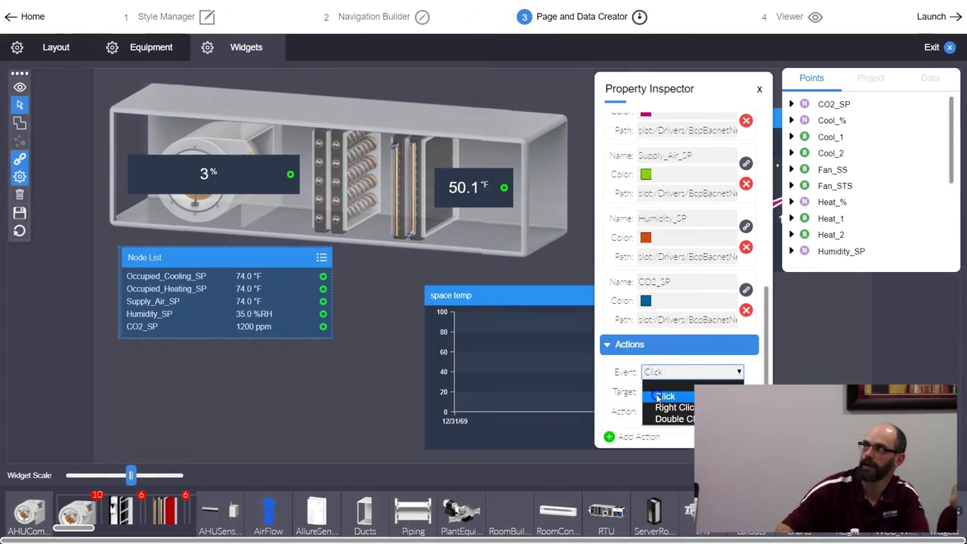
{"action": "left_click", "coordinate": [658, 396]}
{"action": "left_click", "coordinate": [657, 394]}
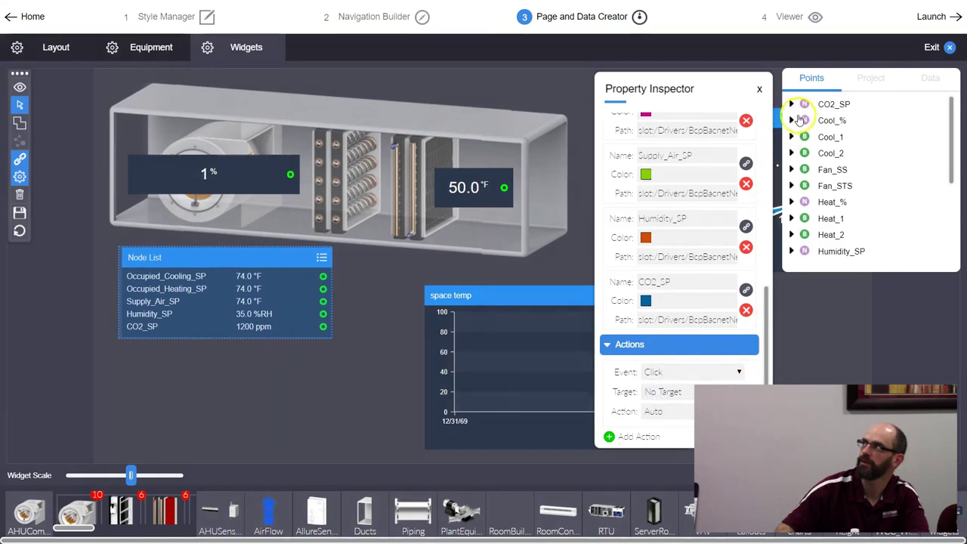
Set the Node List action's target to Controller_1 from the project, with the action type Auto.
{"action": "left_click", "coordinate": [874, 80]}
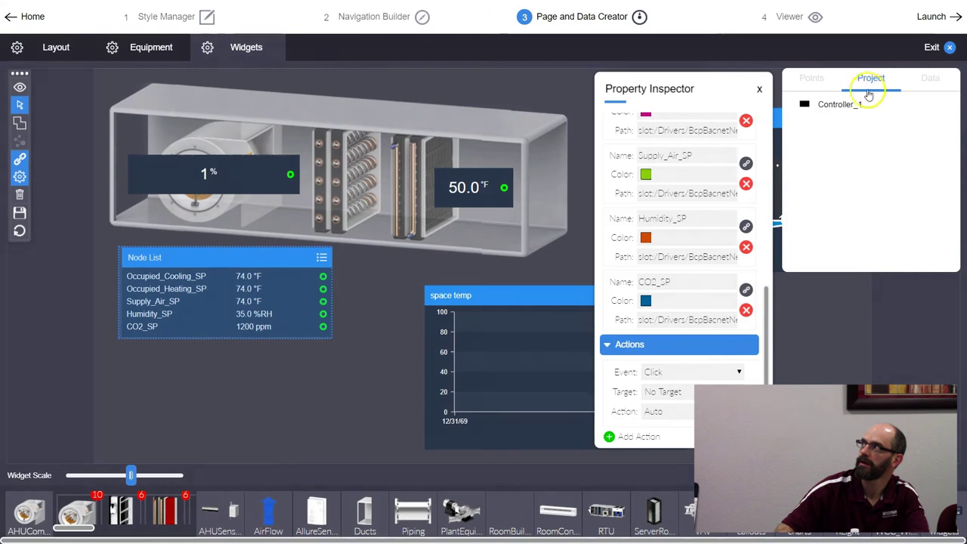
{"action": "left_click_drag", "start_coordinate": [851, 107], "coordinate": [675, 394]}
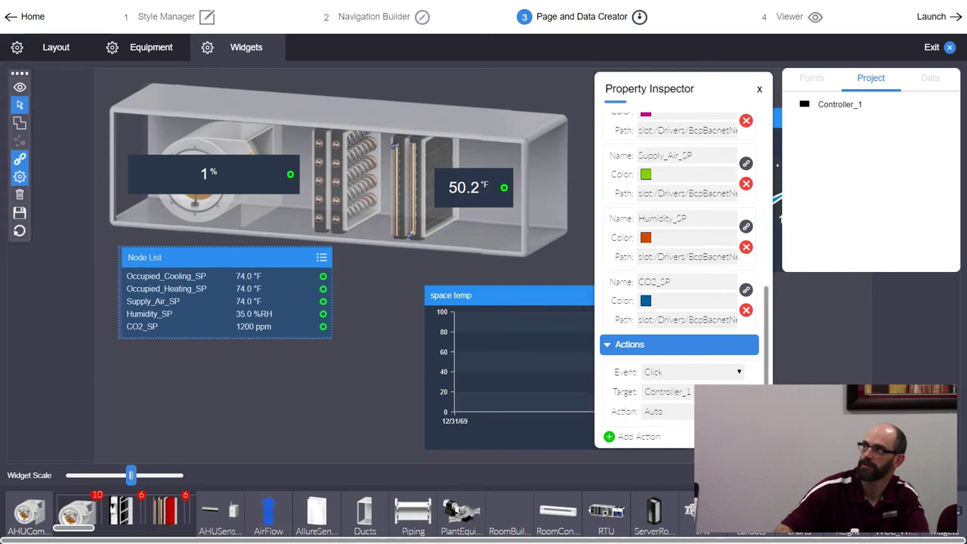
{"action": "left_click", "coordinate": [667, 411]}
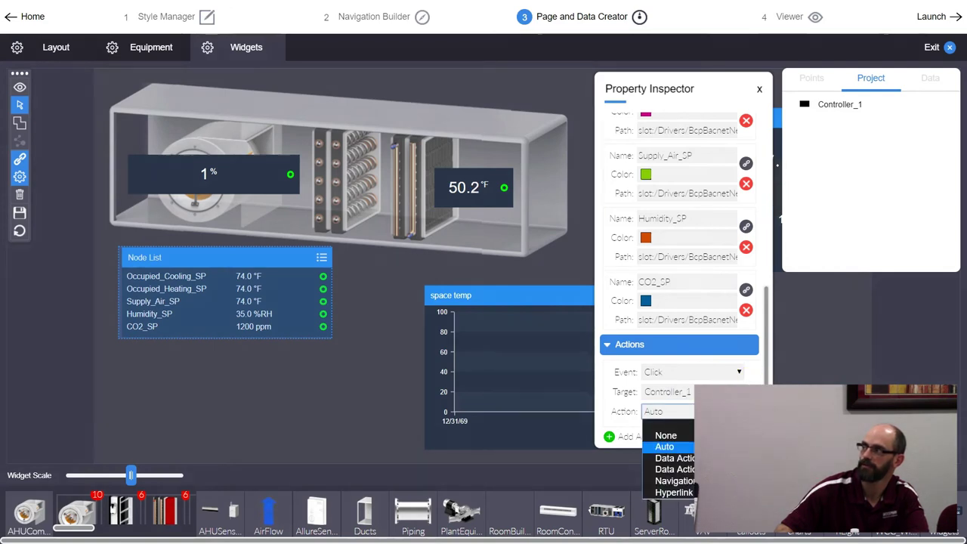
{"action": "left_click", "coordinate": [665, 446]}
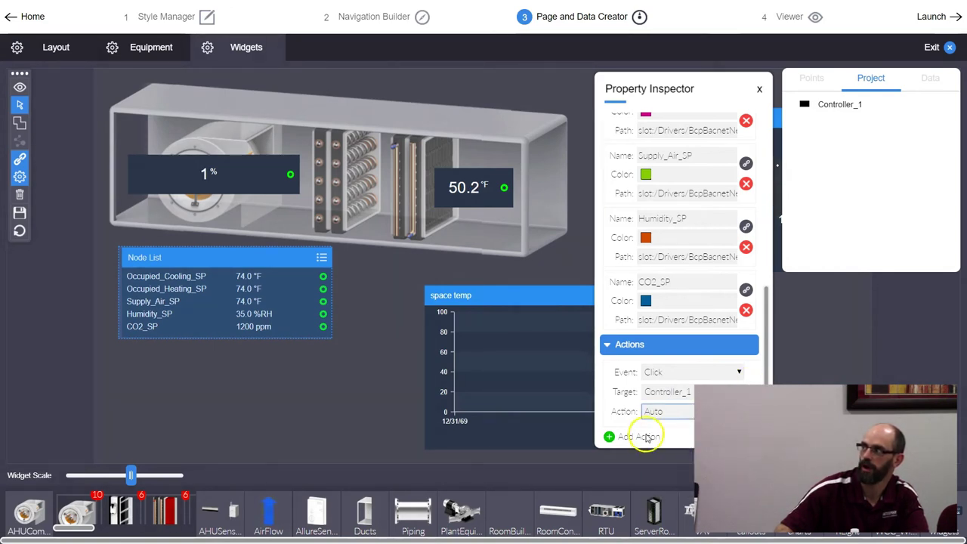
Review the action options available for the Controller_1 target, leaving Auto selected.
{"action": "left_click", "coordinate": [657, 411]}
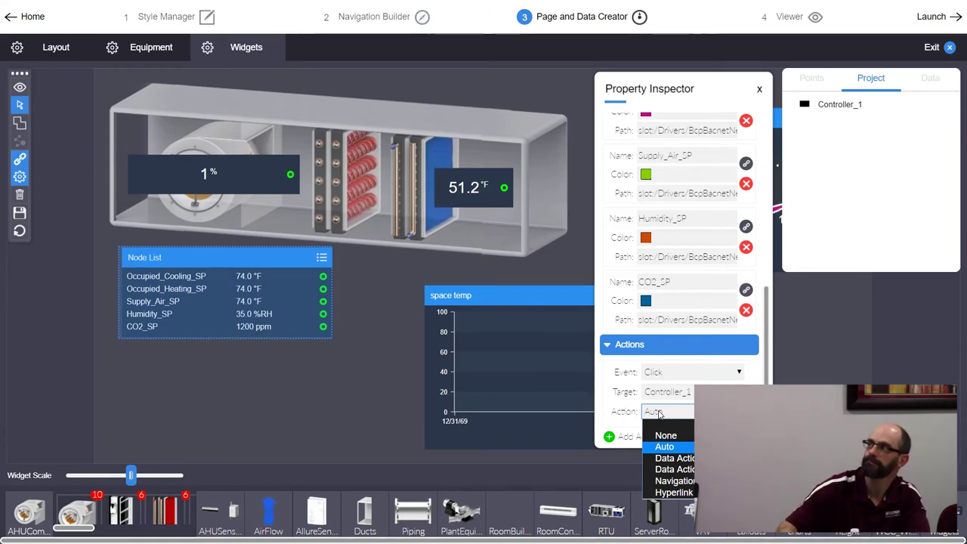
{"action": "left_click", "coordinate": [664, 447]}
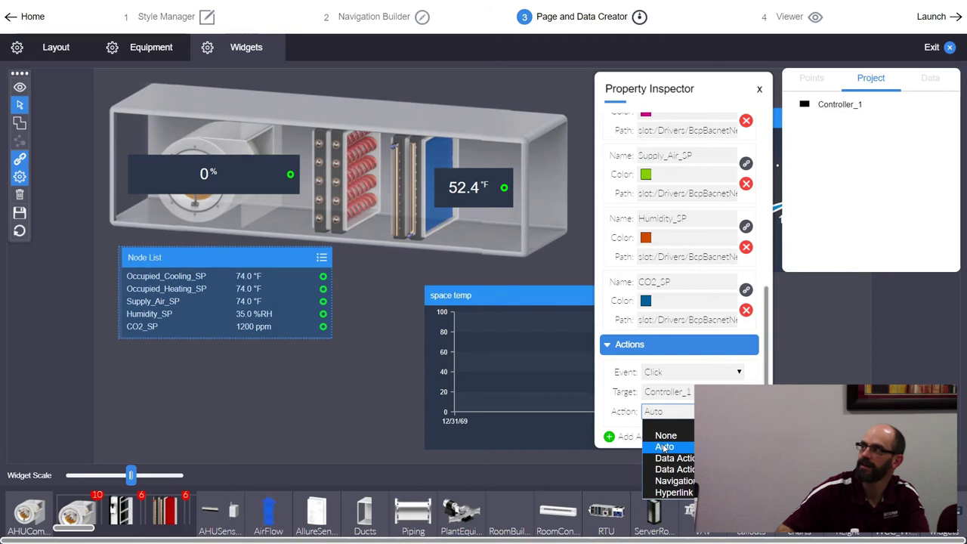
{"action": "left_click", "coordinate": [664, 447]}
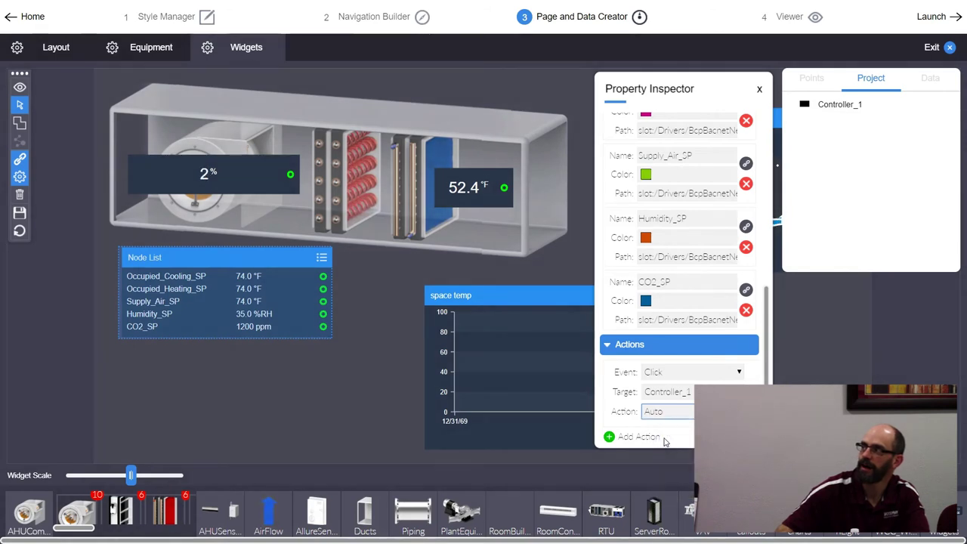
{"action": "left_click", "coordinate": [665, 417]}
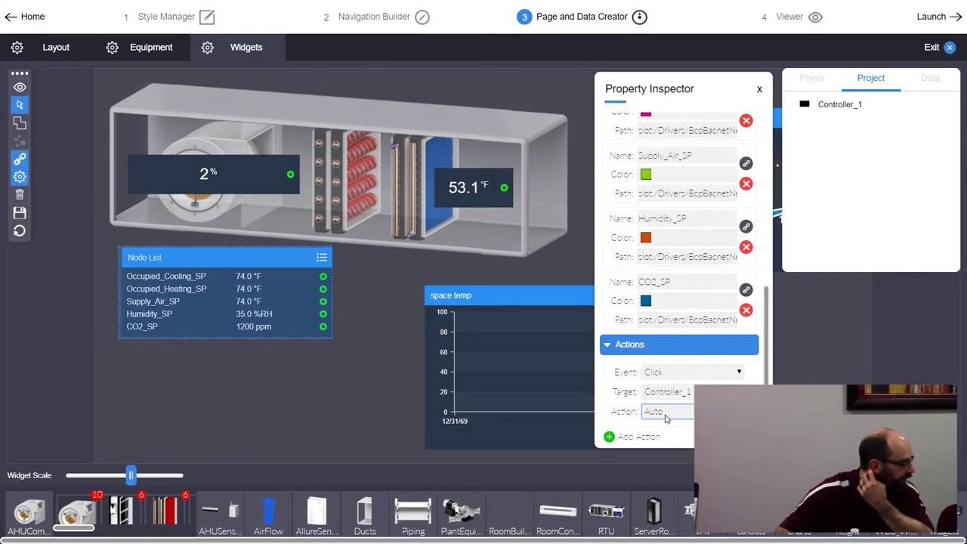
{"action": "left_click", "coordinate": [617, 436]}
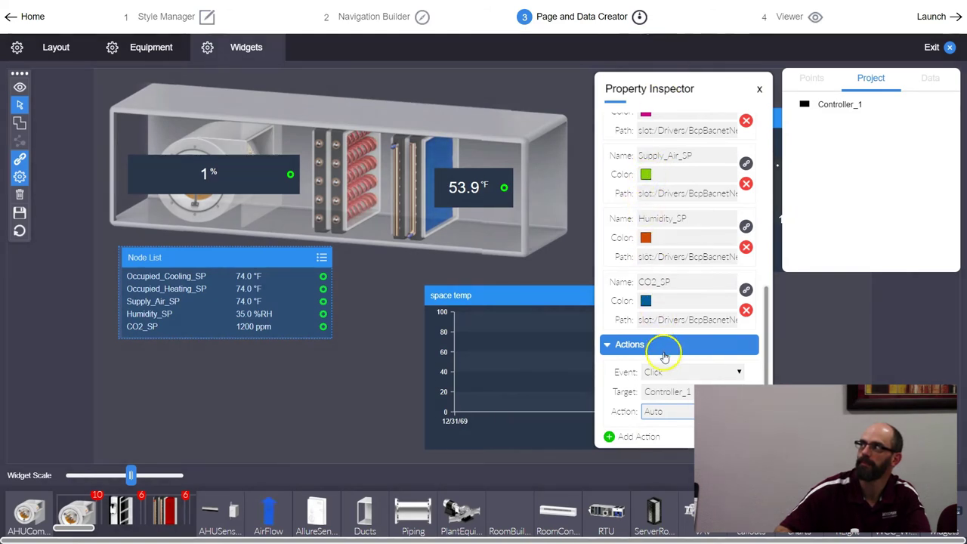
Replace the Node List action's target with the Heat_% point.
{"action": "left_click", "coordinate": [811, 80]}
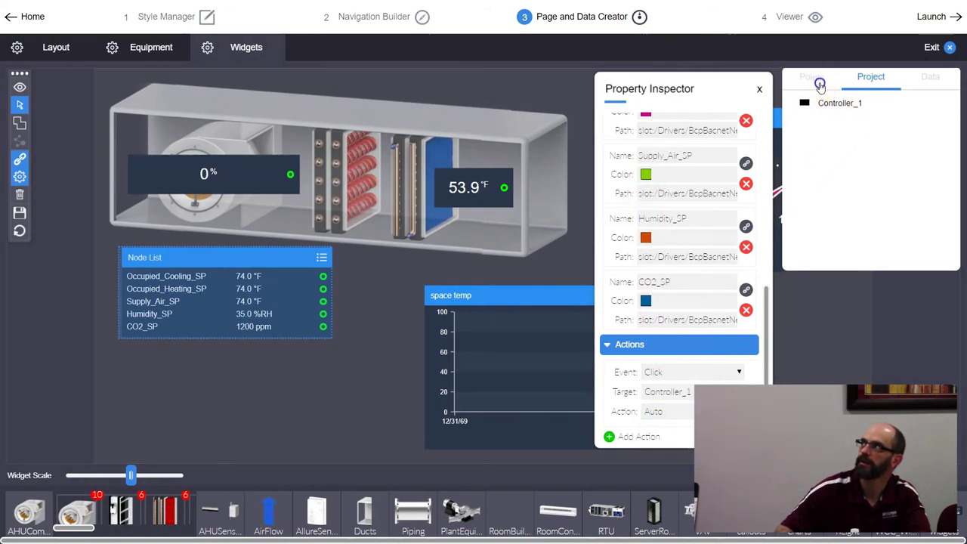
{"action": "left_click", "coordinate": [862, 83]}
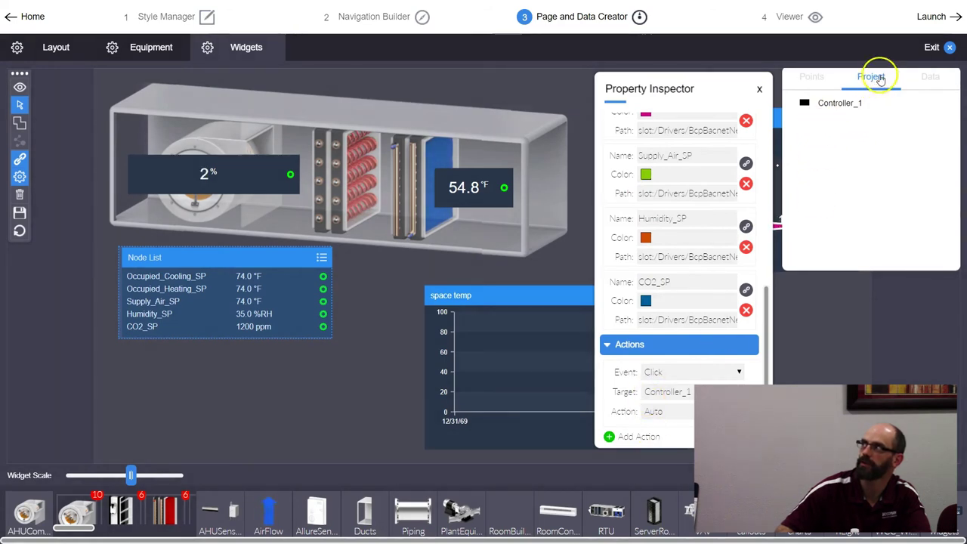
{"action": "left_click", "coordinate": [808, 81]}
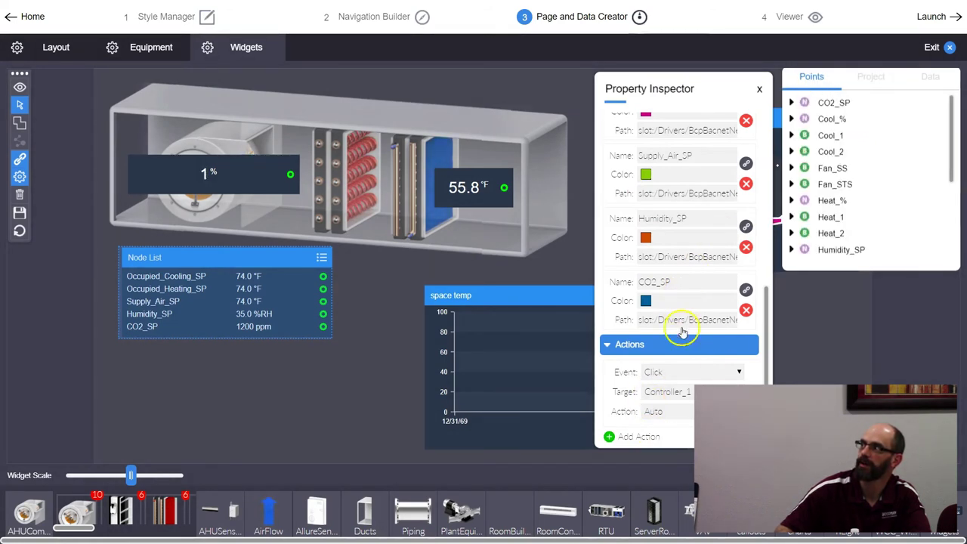
{"action": "left_click_drag", "start_coordinate": [828, 202], "coordinate": [676, 390]}
Make the Heat_% click action a Data Action of type Override.
{"action": "left_click", "coordinate": [676, 411]}
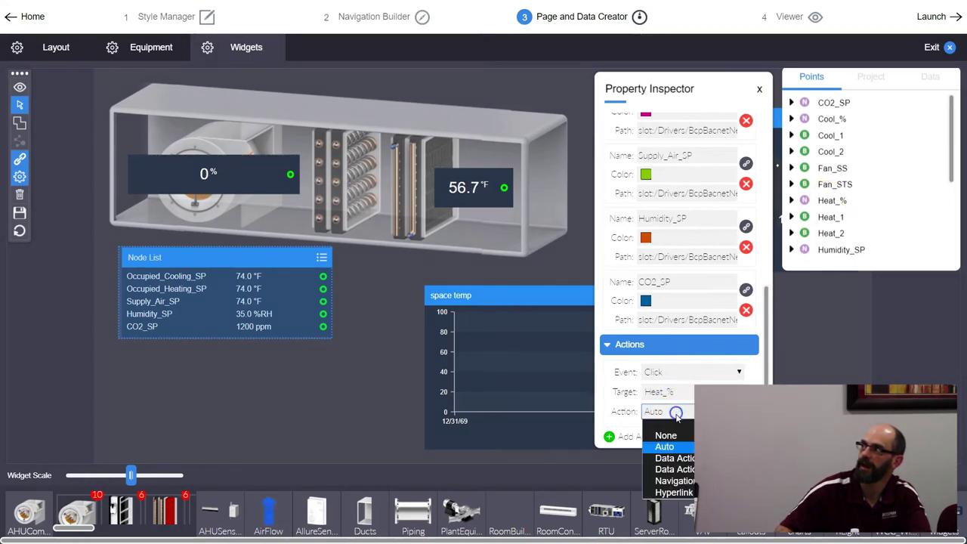
{"action": "left_click", "coordinate": [674, 470]}
{"action": "left_click", "coordinate": [668, 431]}
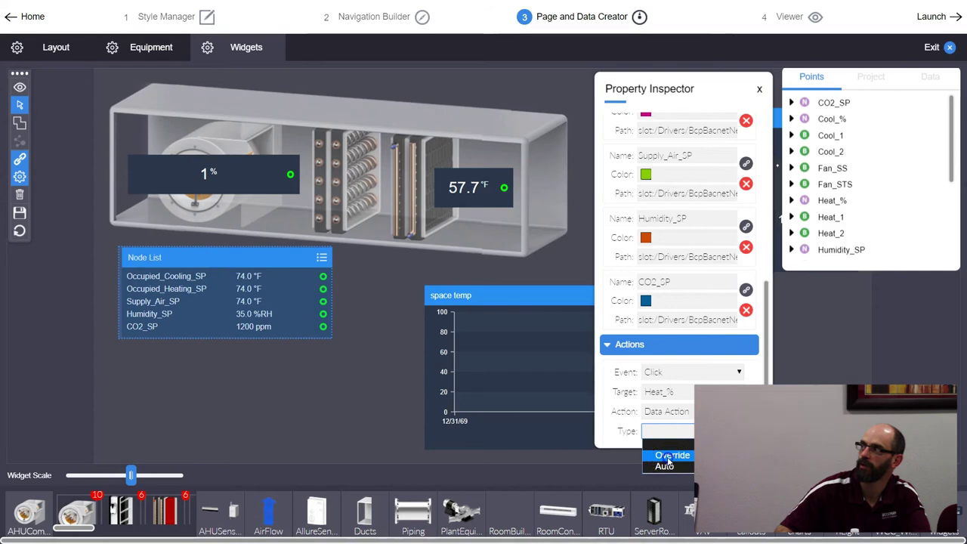
{"action": "left_click", "coordinate": [666, 455]}
{"action": "scroll", "coordinate": [636, 437], "scroll_direction": "down", "scroll_amount": 1}
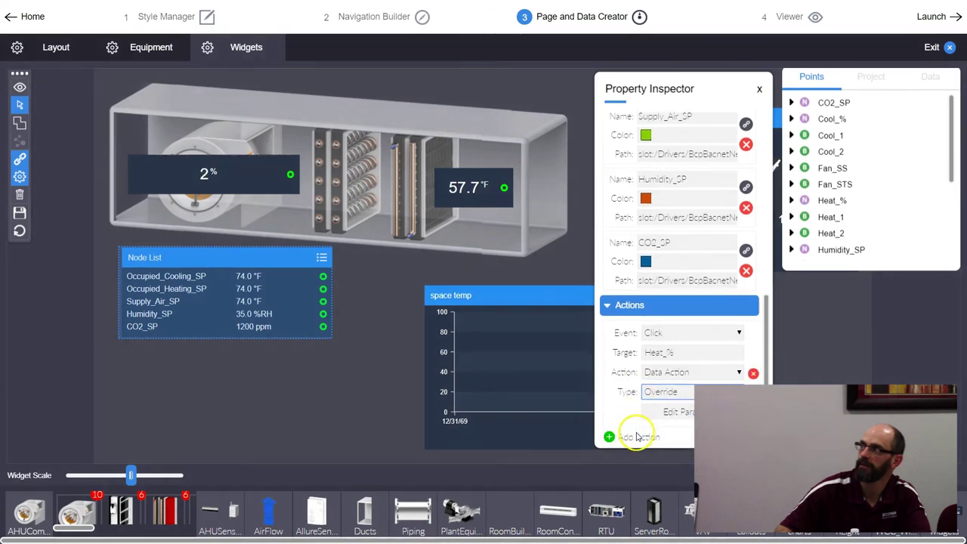
Set the override action's value parameter to 1 and save the Widgets layer.
{"action": "left_click", "coordinate": [682, 412]}
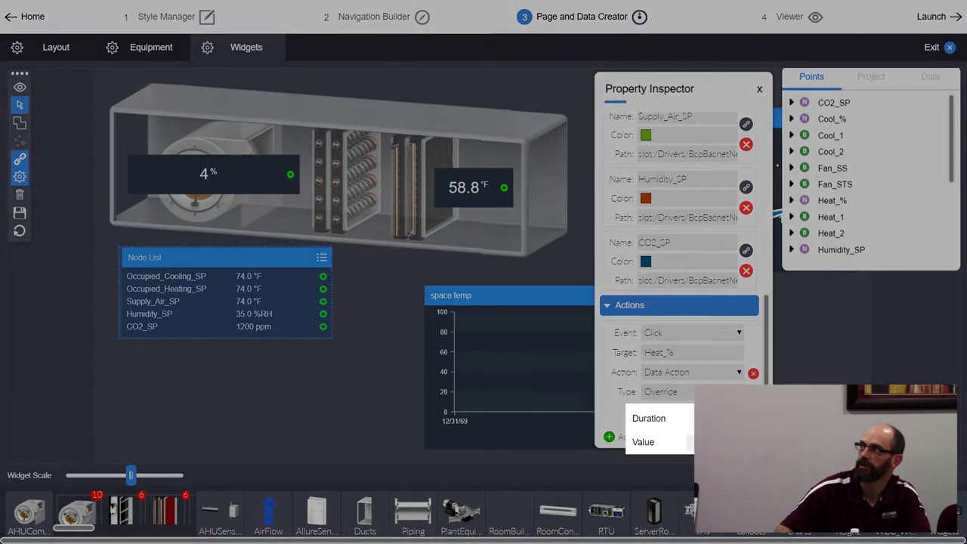
{"action": "type", "text": "1"}
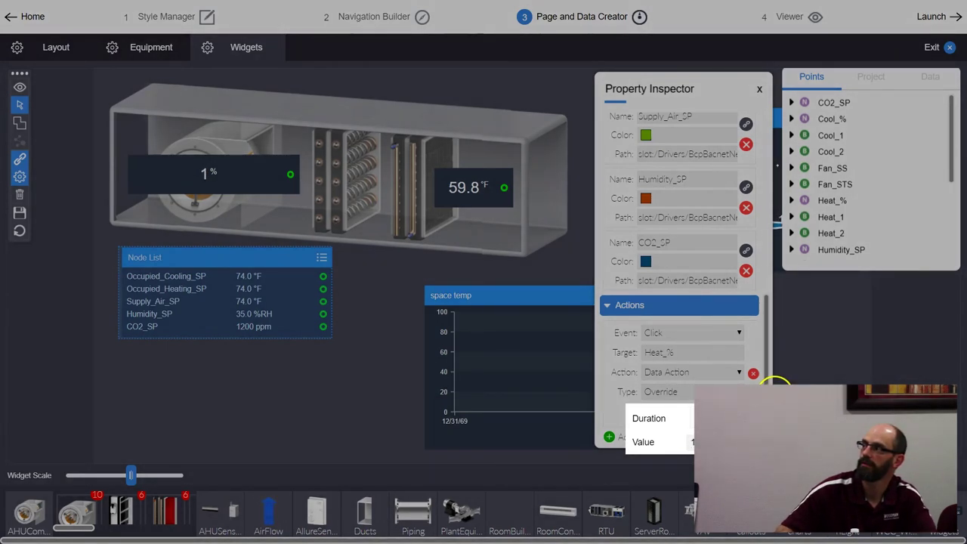
{"action": "left_click", "coordinate": [777, 222]}
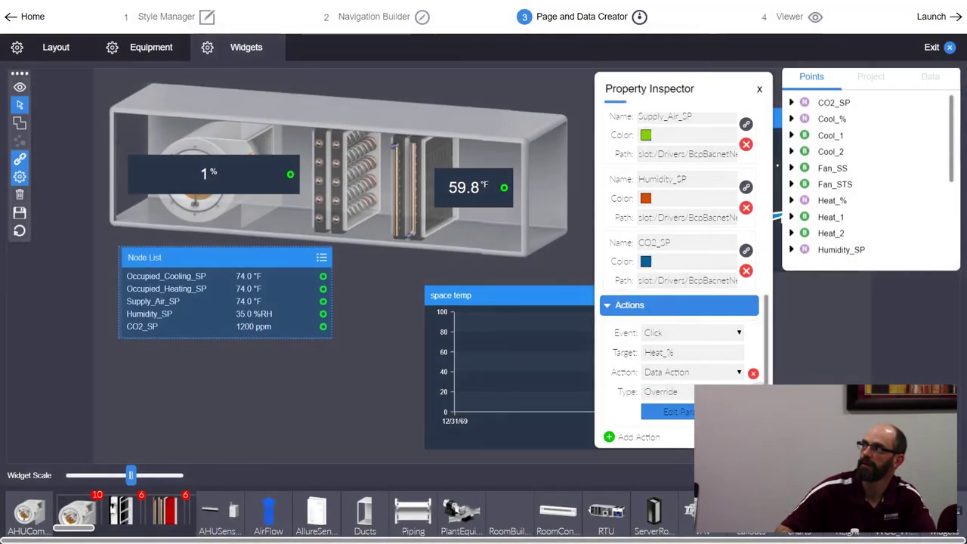
{"action": "left_click", "coordinate": [20, 215]}
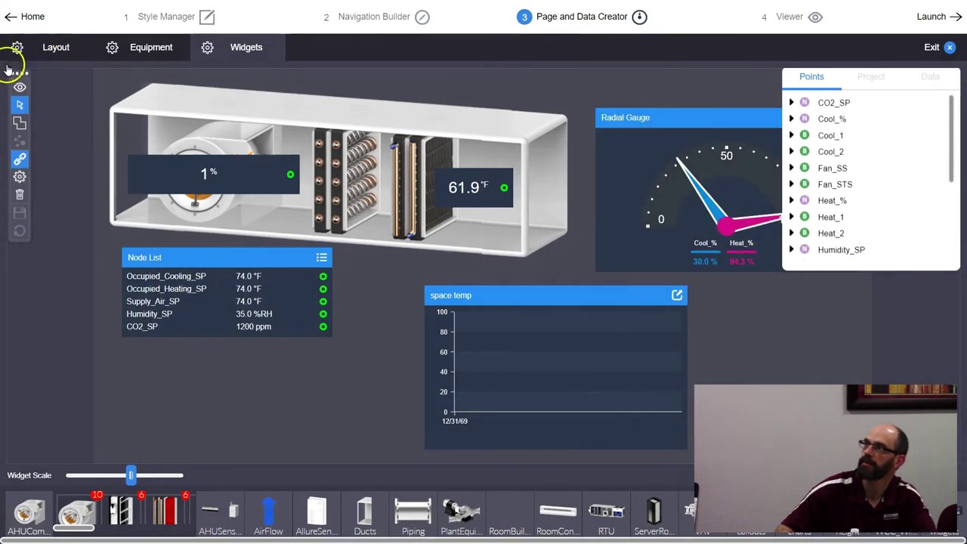
Preview the air handler page with its widgets and return to editing the Widgets layer.
{"action": "left_click", "coordinate": [20, 87]}
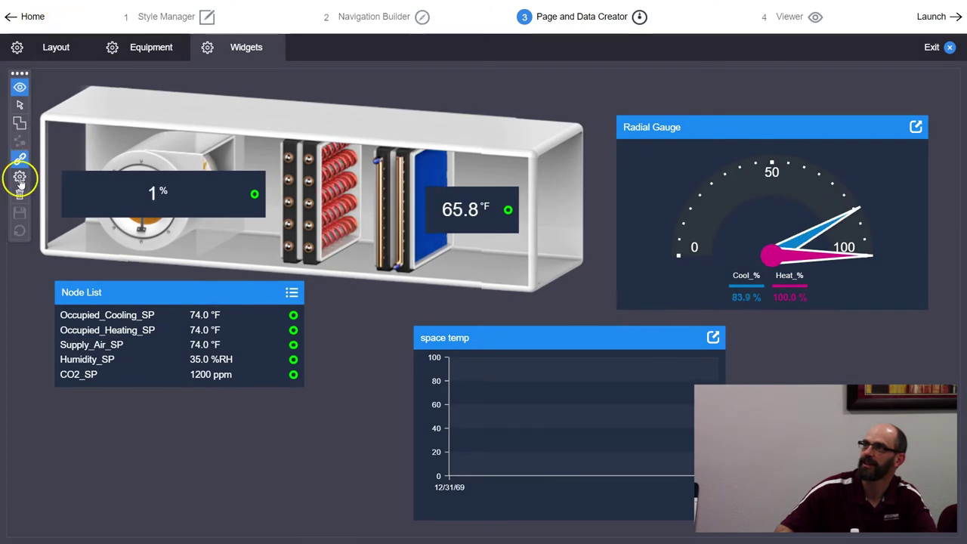
{"action": "left_click", "coordinate": [19, 108]}
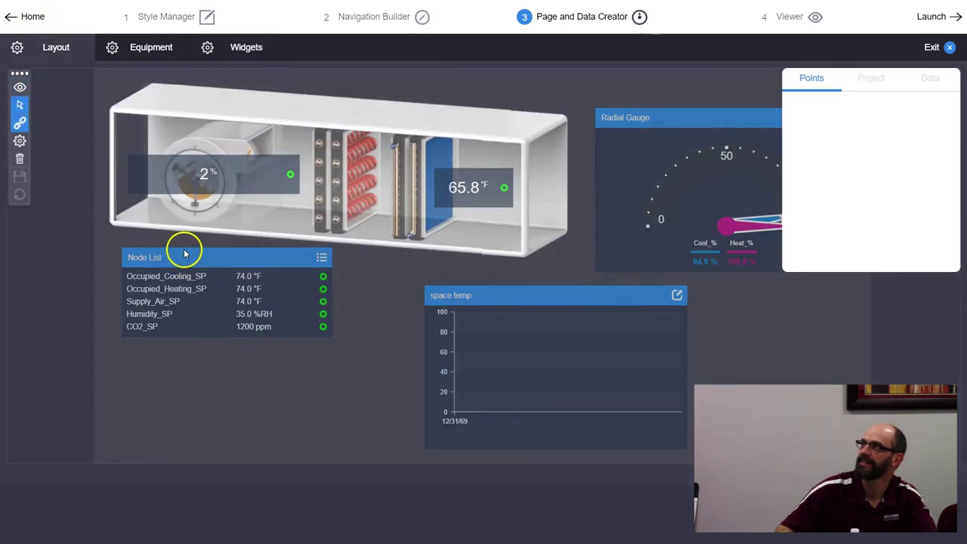
{"action": "left_click", "coordinate": [210, 259]}
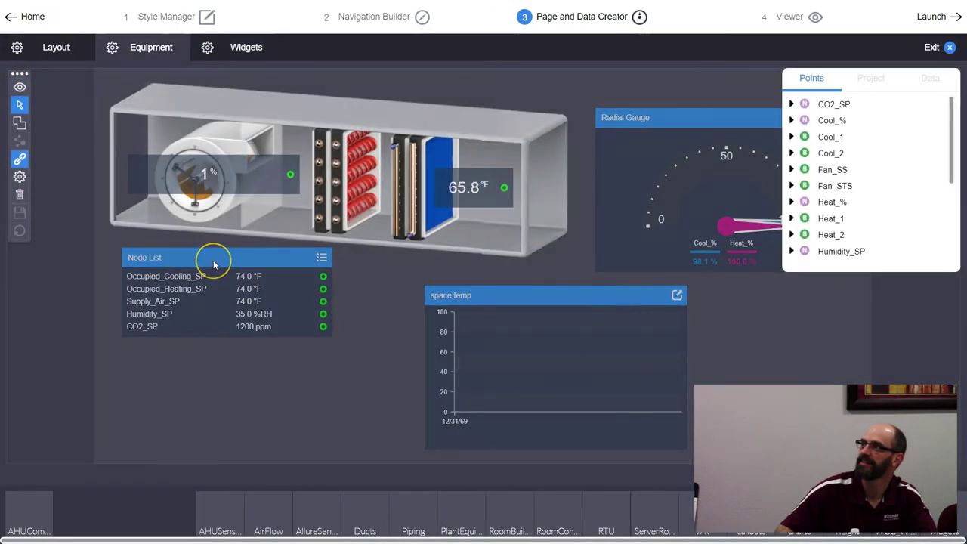
{"action": "left_click", "coordinate": [236, 47]}
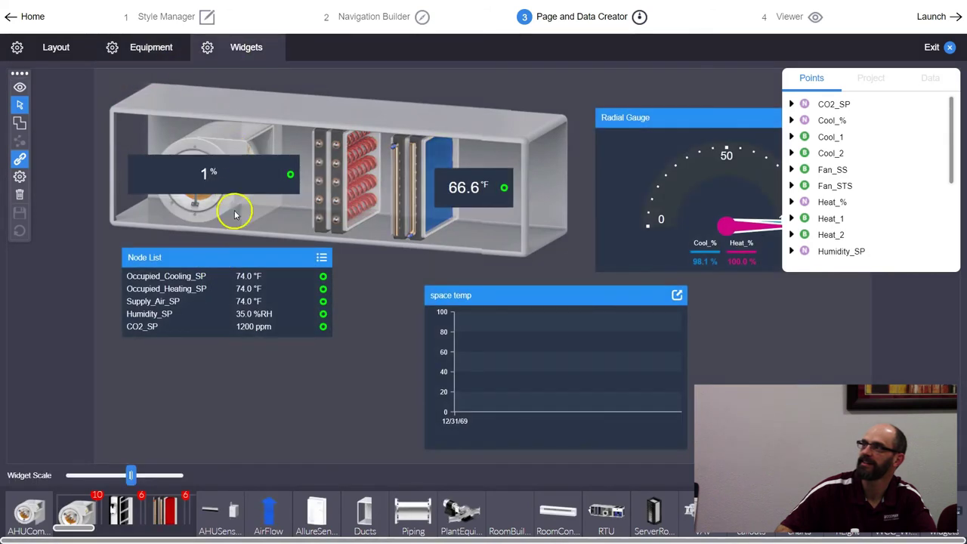
Show the Node List's properties and move the Property Inspector over the upper middle of the page.
{"action": "left_click", "coordinate": [237, 261]}
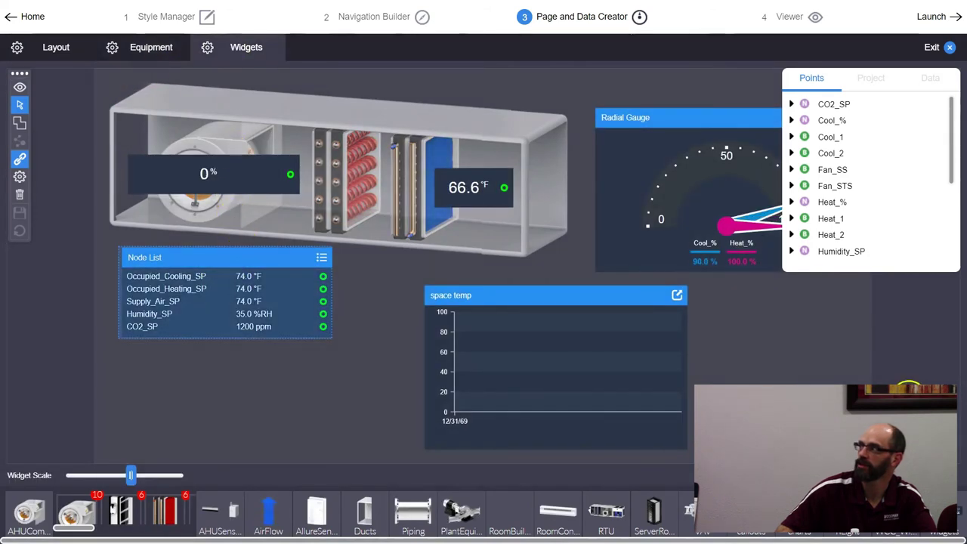
{"action": "right_click", "coordinate": [267, 270]}
{"action": "key", "text": "Escape"}
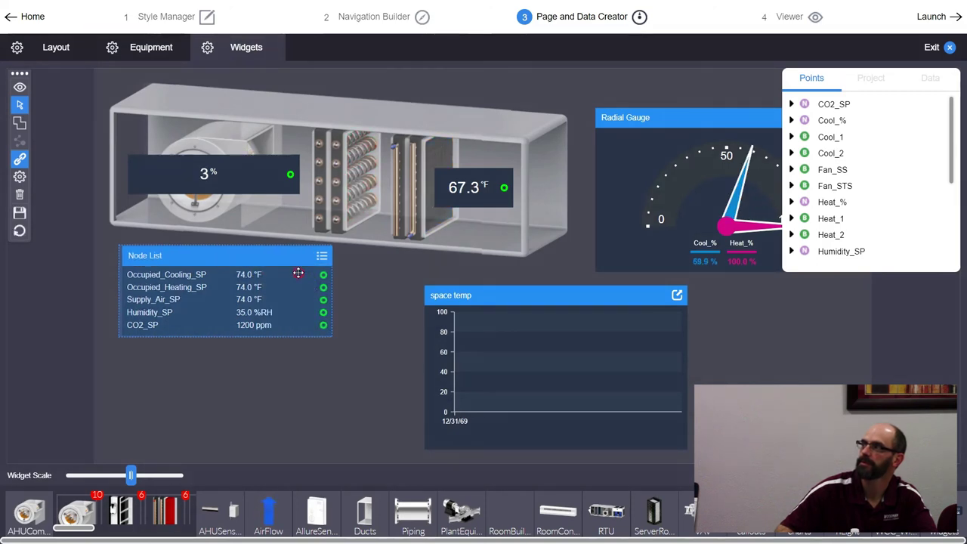
{"action": "right_click", "coordinate": [298, 272]}
{"action": "left_click", "coordinate": [317, 296]}
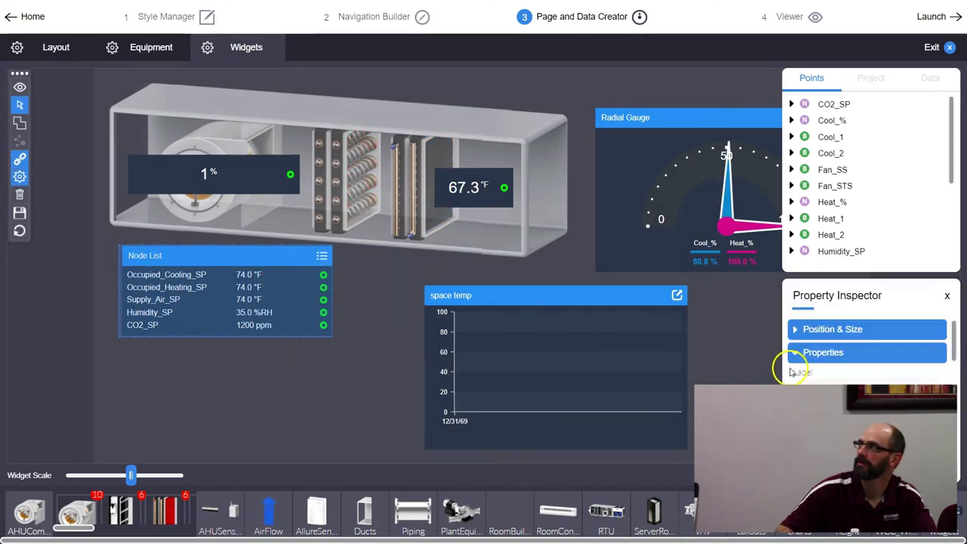
{"action": "left_click_drag", "start_coordinate": [860, 301], "coordinate": [586, 103]}
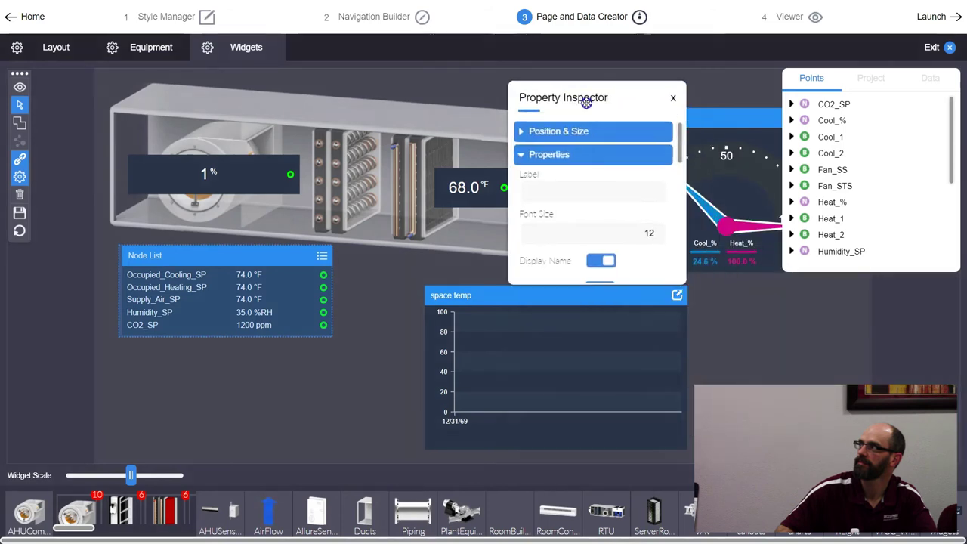
Add a second action to the Node List with event Double Click and the Heat_% point as target.
{"action": "scroll", "coordinate": [578, 237], "scroll_direction": "down", "scroll_amount": 5}
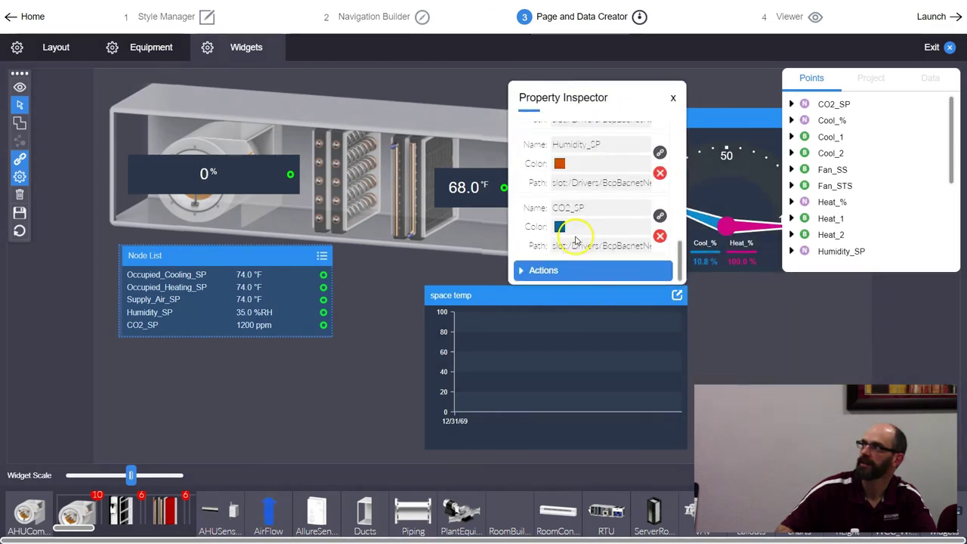
{"action": "left_click", "coordinate": [529, 270]}
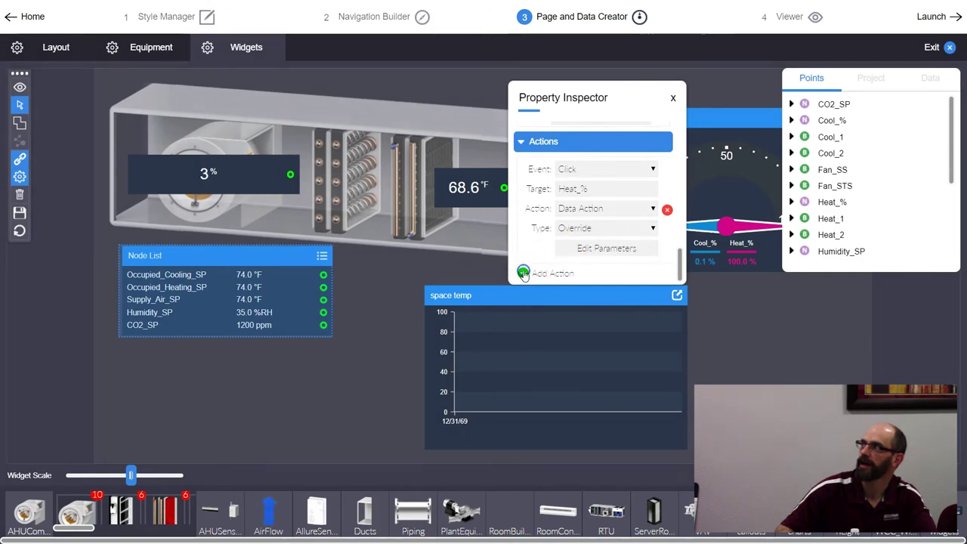
{"action": "left_click", "coordinate": [523, 273]}
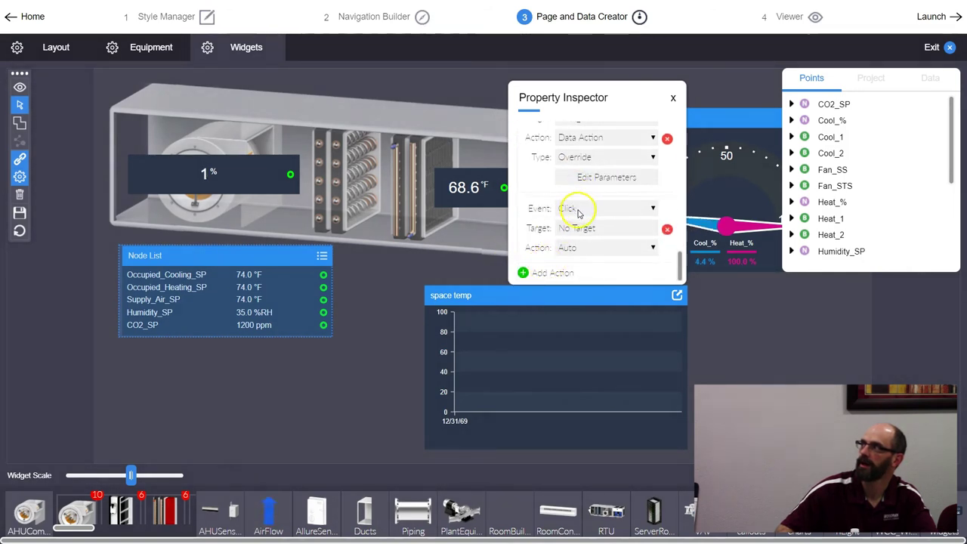
{"action": "left_click", "coordinate": [578, 209]}
{"action": "left_click", "coordinate": [576, 253]}
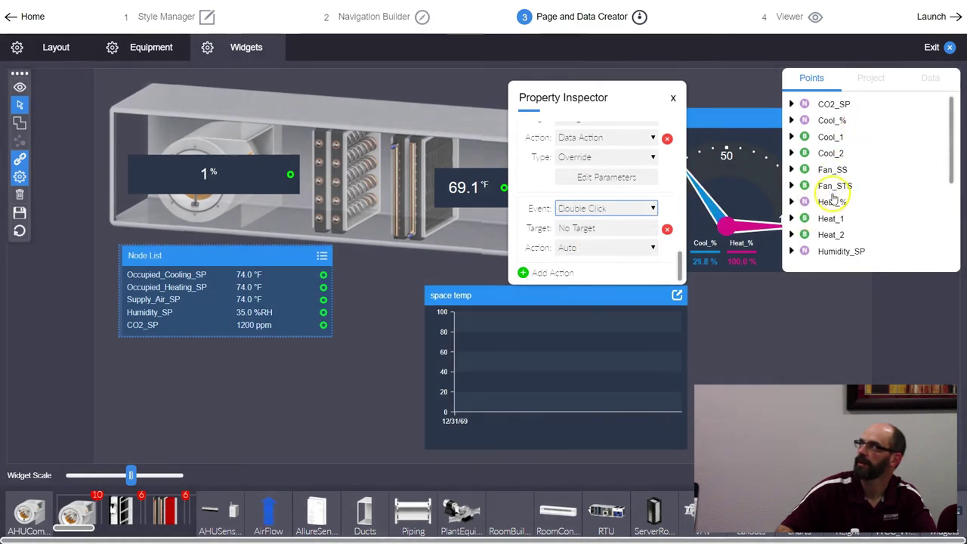
{"action": "left_click_drag", "start_coordinate": [833, 197], "coordinate": [596, 239]}
Make the Double Click action a Data Action of type Auto.
{"action": "left_click", "coordinate": [594, 248]}
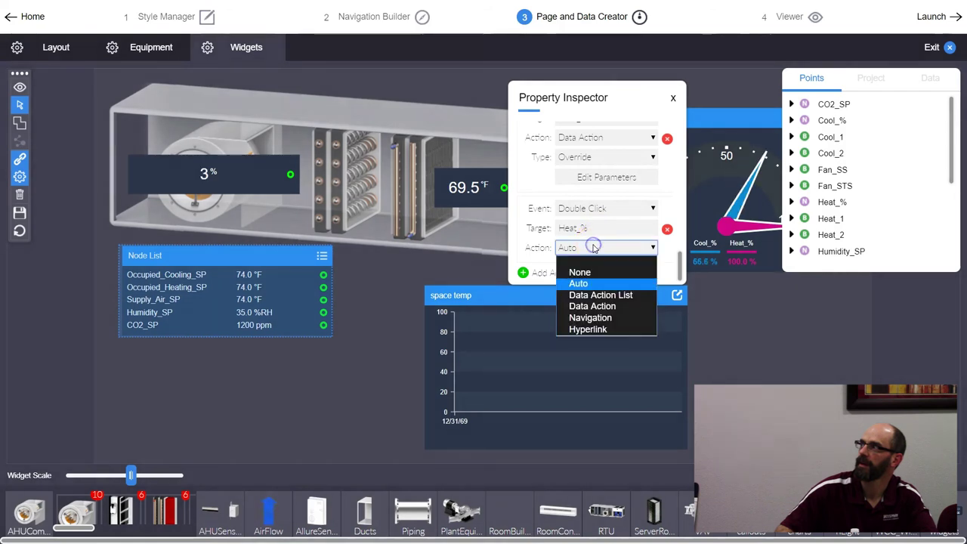
{"action": "left_click", "coordinate": [594, 247]}
{"action": "left_click", "coordinate": [593, 252]}
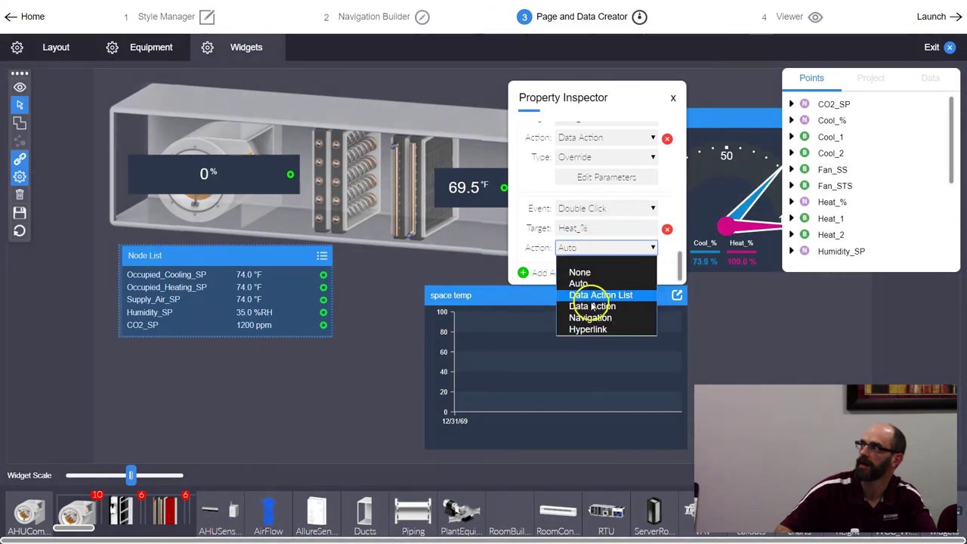
{"action": "left_click", "coordinate": [591, 306]}
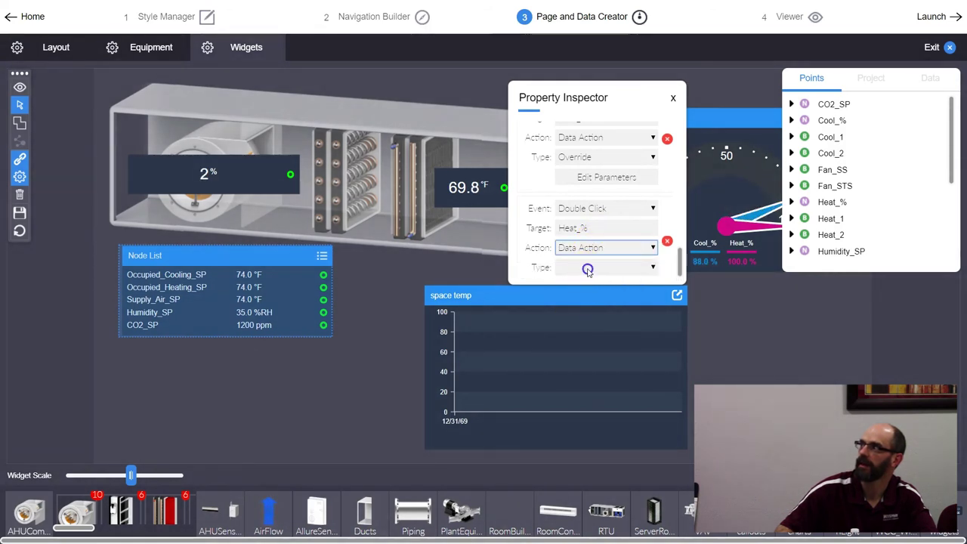
{"action": "left_click", "coordinate": [587, 269]}
{"action": "left_click", "coordinate": [585, 301]}
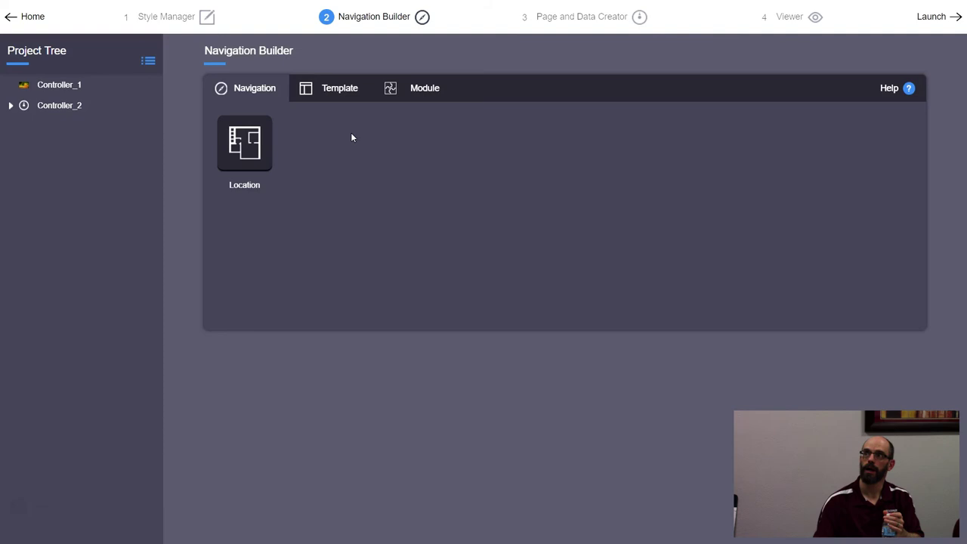
Add a Location node to the Project Tree below Controller_2 in the Navigation Builder.
{"action": "left_click", "coordinate": [243, 91]}
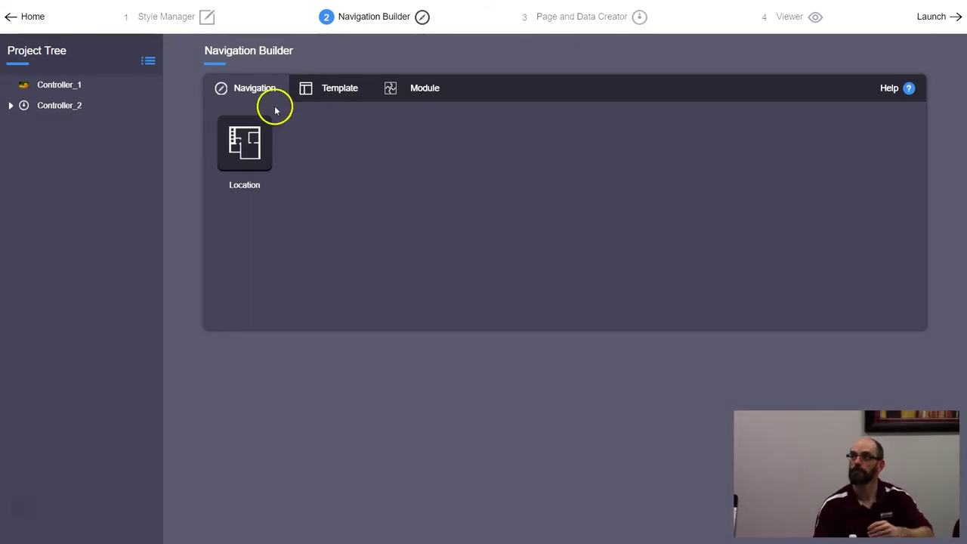
{"action": "left_click", "coordinate": [256, 156]}
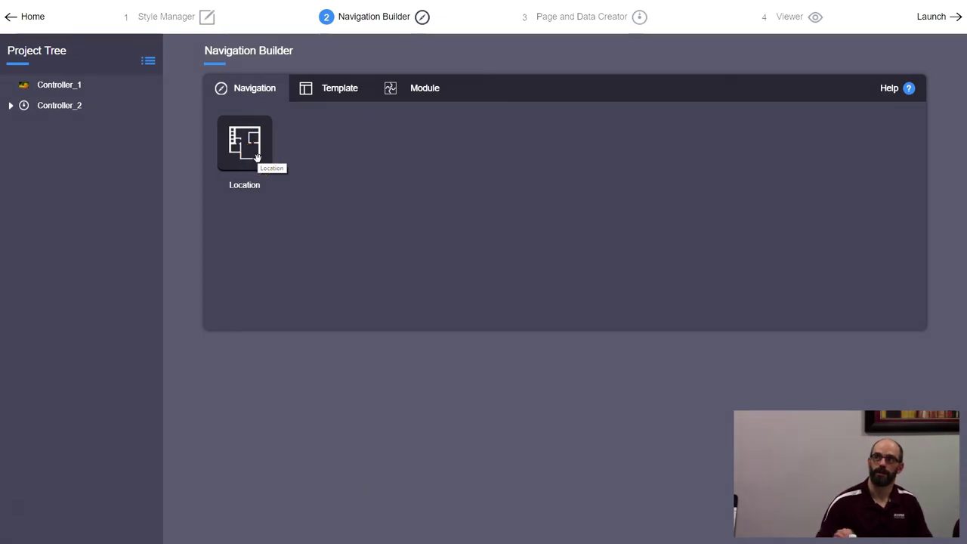
{"action": "left_click_drag", "start_coordinate": [256, 155], "coordinate": [71, 183]}
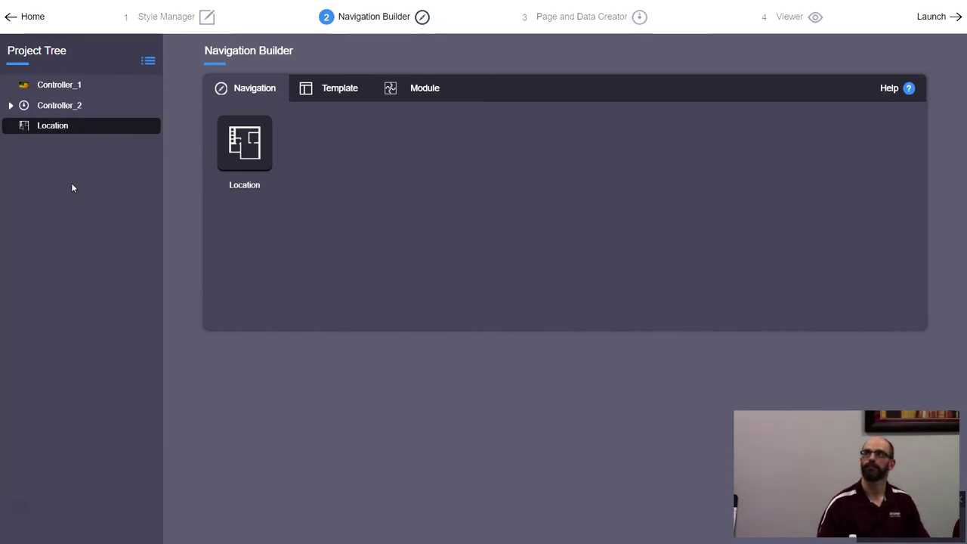
Rename the new Location node as Floor.
{"action": "left_click", "coordinate": [28, 50]}
{"action": "left_click", "coordinate": [59, 127]}
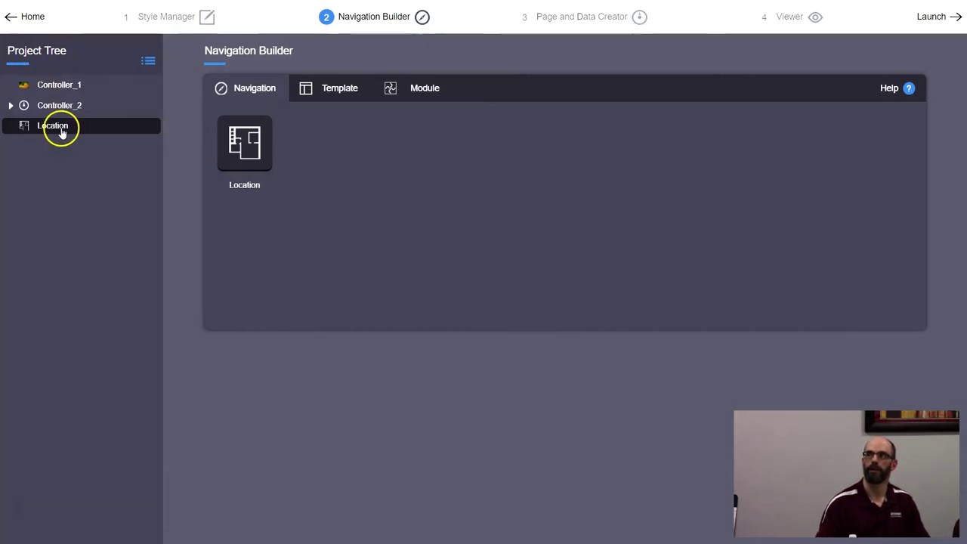
{"action": "left_click", "coordinate": [56, 128]}
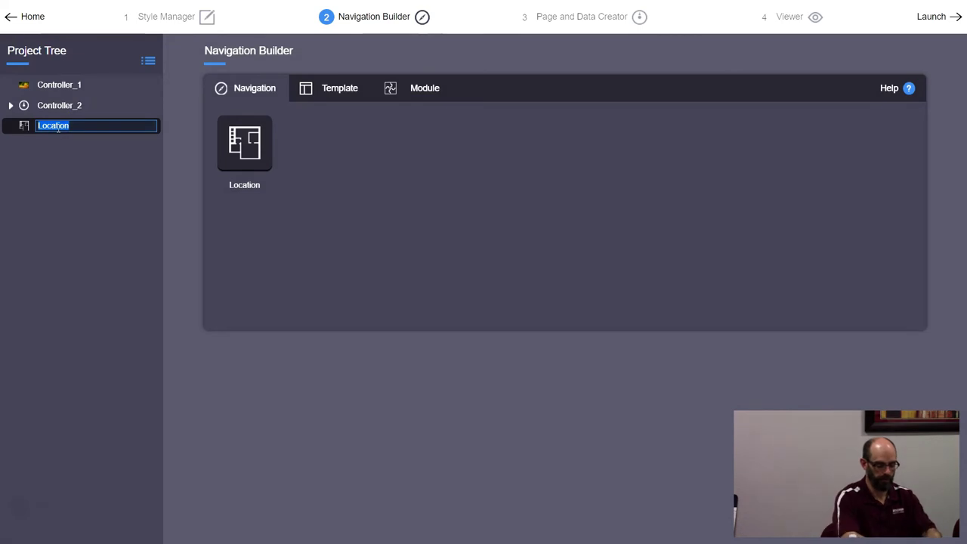
{"action": "left_click", "coordinate": [58, 162]}
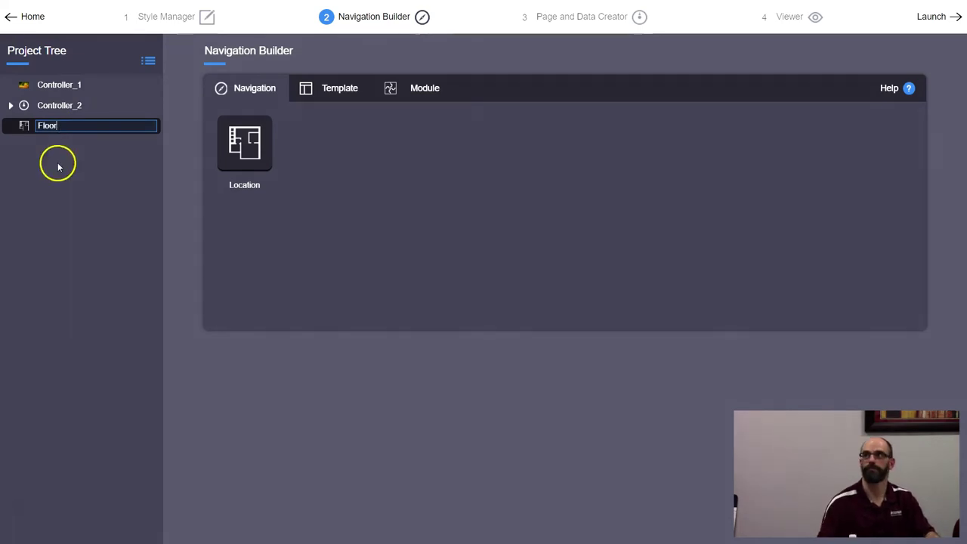
Open the Floor node in the Node Editor, apply its settings, and go to the Page and Data Creator.
{"action": "left_click", "coordinate": [54, 125]}
{"action": "right_click", "coordinate": [55, 128]}
{"action": "left_click", "coordinate": [69, 143]}
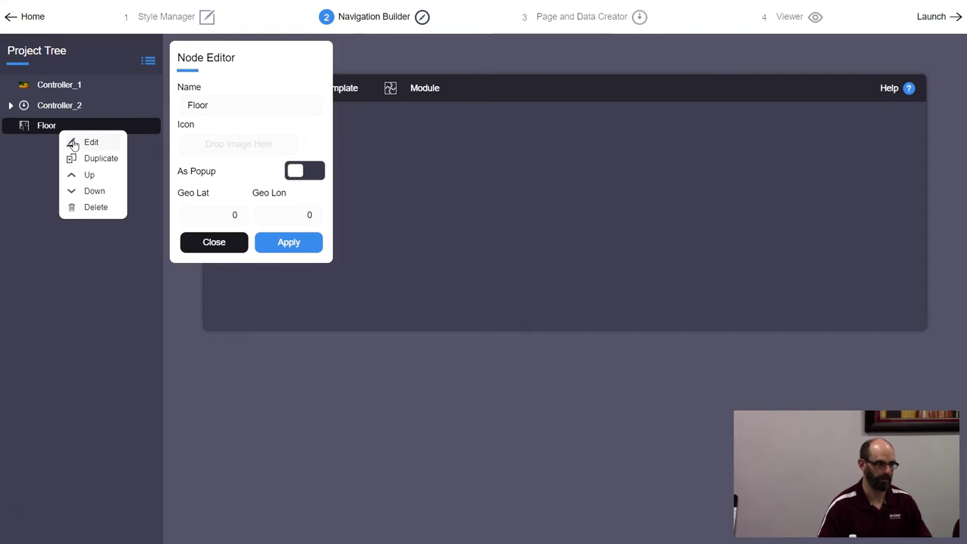
{"action": "left_click", "coordinate": [288, 244]}
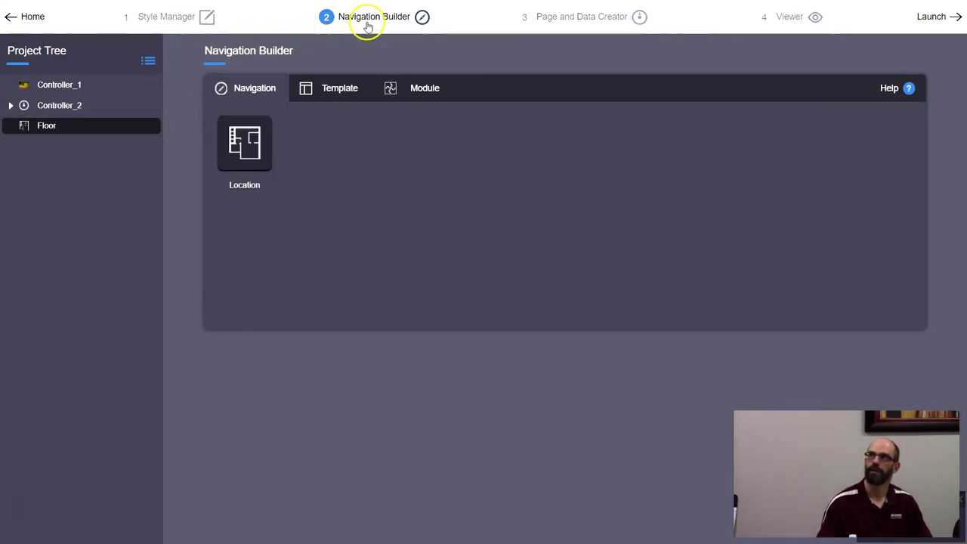
{"action": "left_click", "coordinate": [619, 23]}
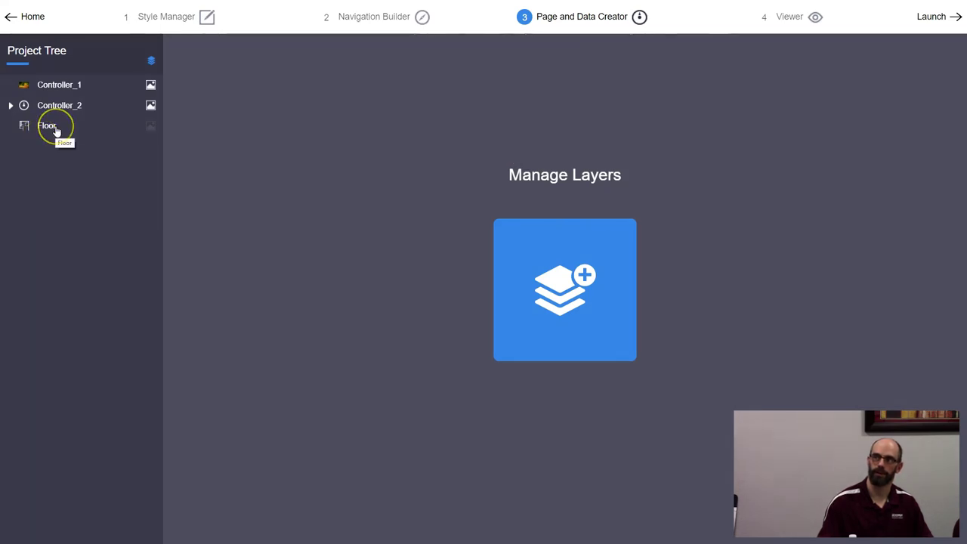
Upload the Floorplan PNG from the Envysion_101 folder on the USB drive as the Floor node's page image.
{"action": "left_click", "coordinate": [150, 126]}
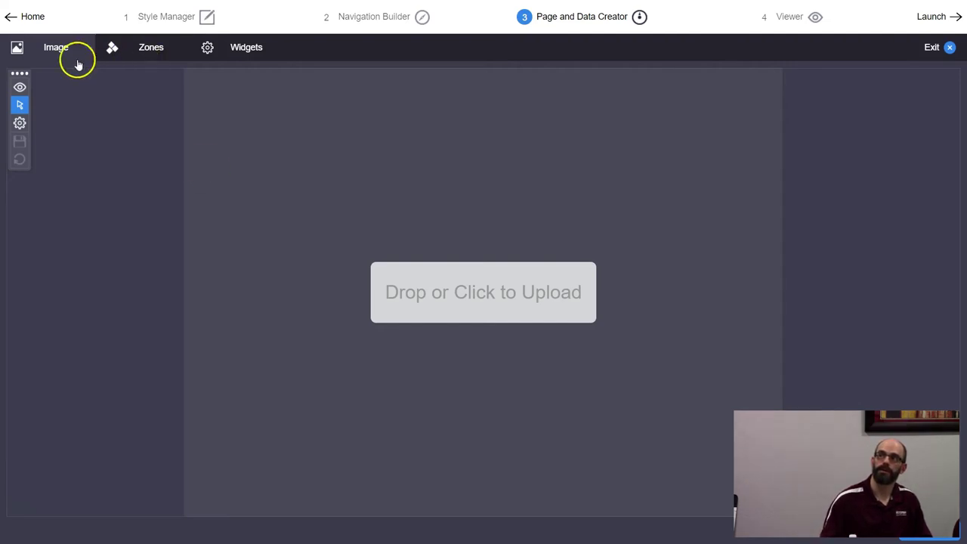
{"action": "left_click", "coordinate": [482, 309]}
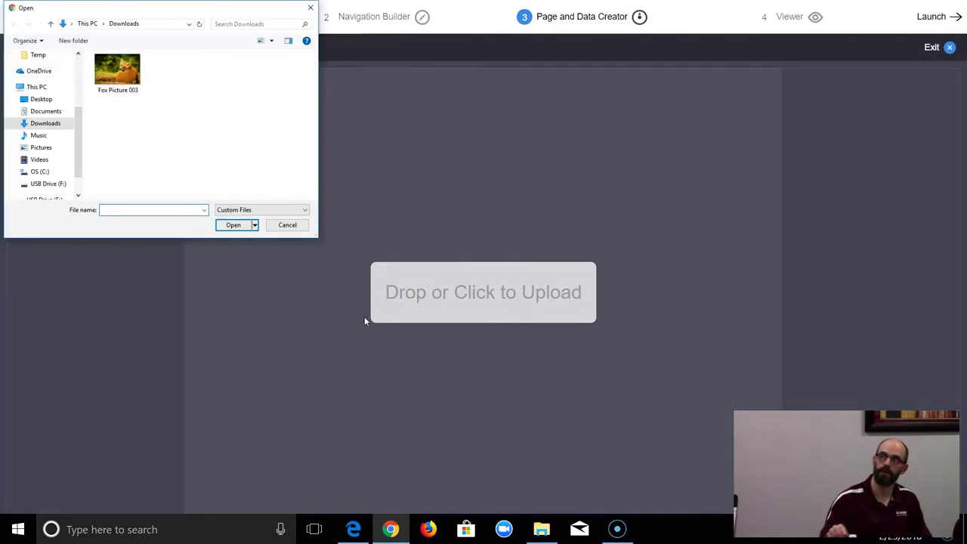
{"action": "scroll", "coordinate": [63, 187], "scroll_direction": "down", "scroll_amount": 1}
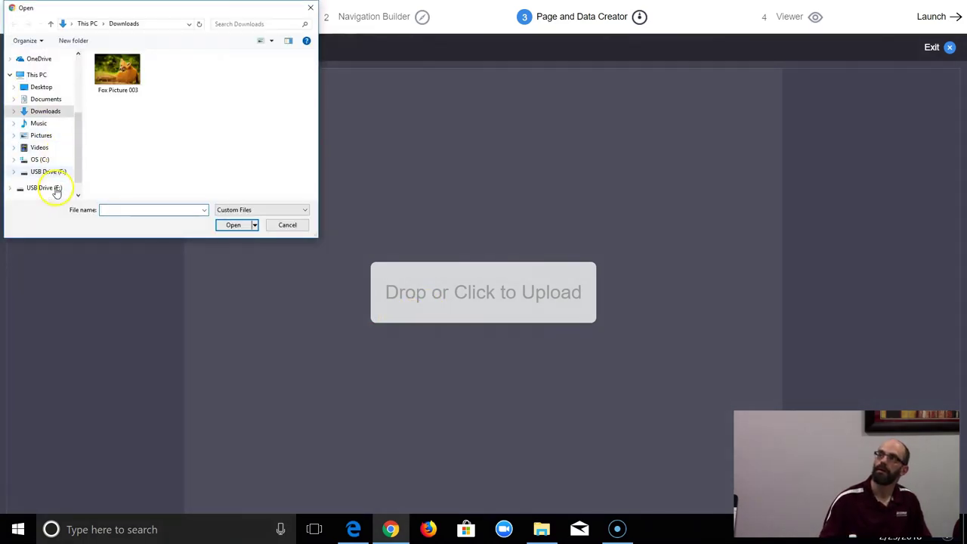
{"action": "left_click", "coordinate": [53, 173]}
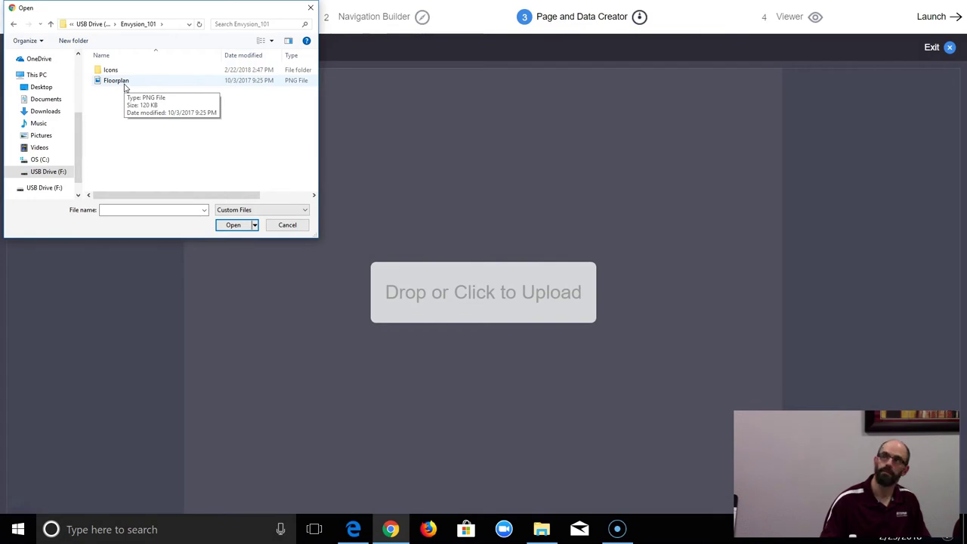
{"action": "double_click", "coordinate": [122, 81]}
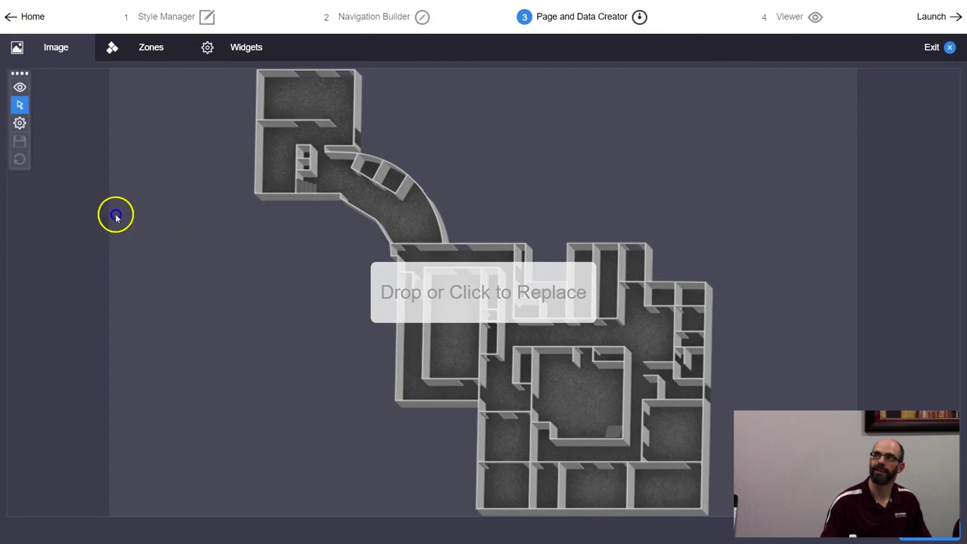
Pad the floor plan image by 22 on padT and padR and about 20 on padB, and add padL padding.
{"action": "left_click", "coordinate": [20, 126]}
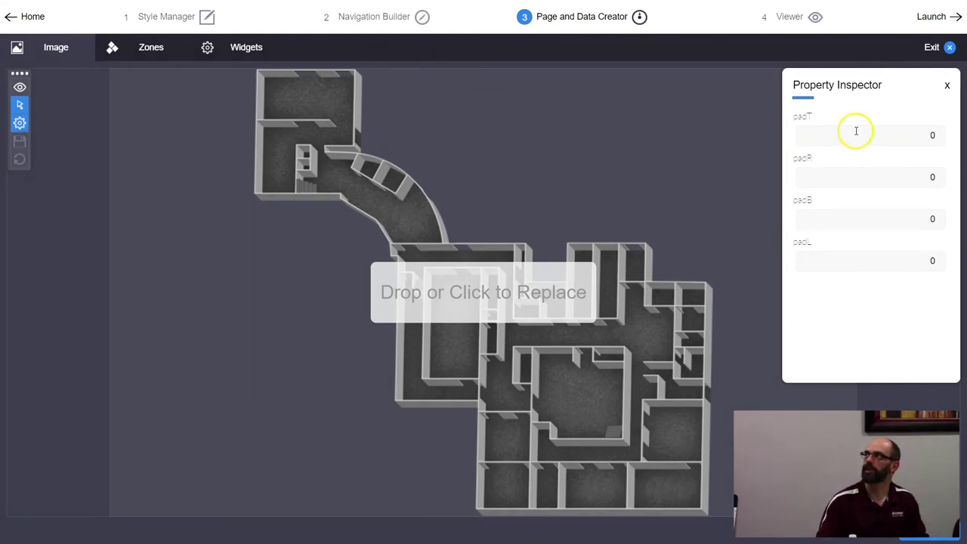
{"action": "left_click", "coordinate": [939, 133]}
{"action": "left_click_drag", "start_coordinate": [939, 133], "coordinate": [938, 133]}
{"action": "left_click_drag", "start_coordinate": [939, 175], "coordinate": [938, 176]}
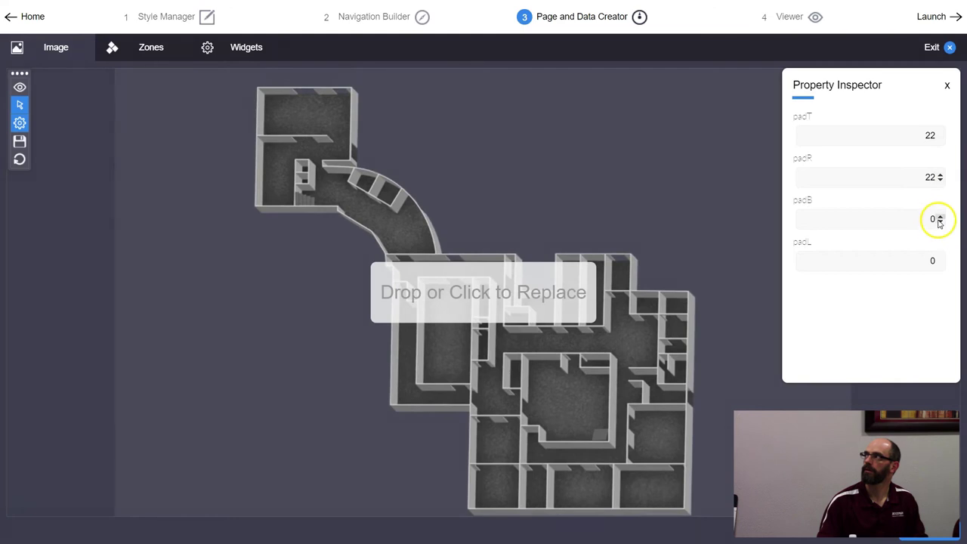
{"action": "left_click_drag", "start_coordinate": [938, 217], "coordinate": [939, 217]}
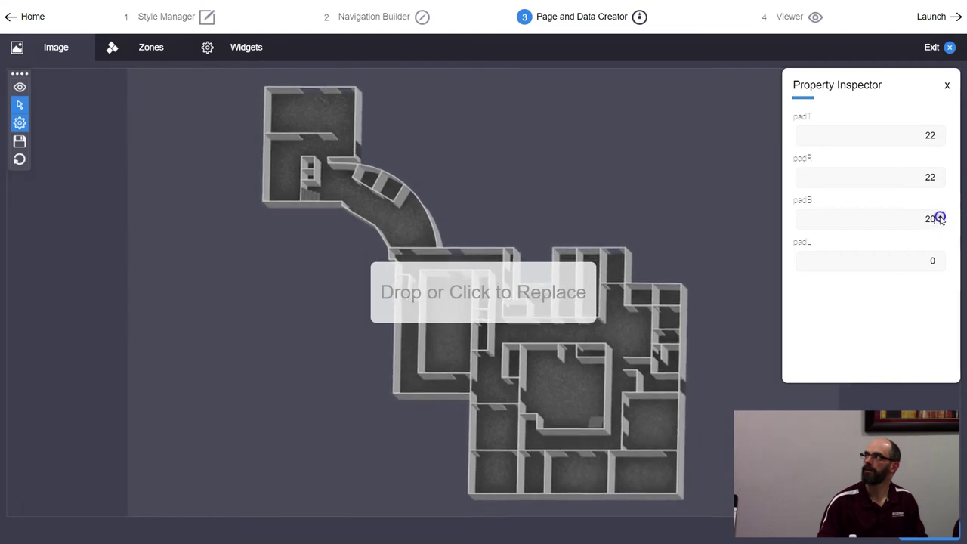
{"action": "left_click_drag", "start_coordinate": [940, 258], "coordinate": [940, 261]}
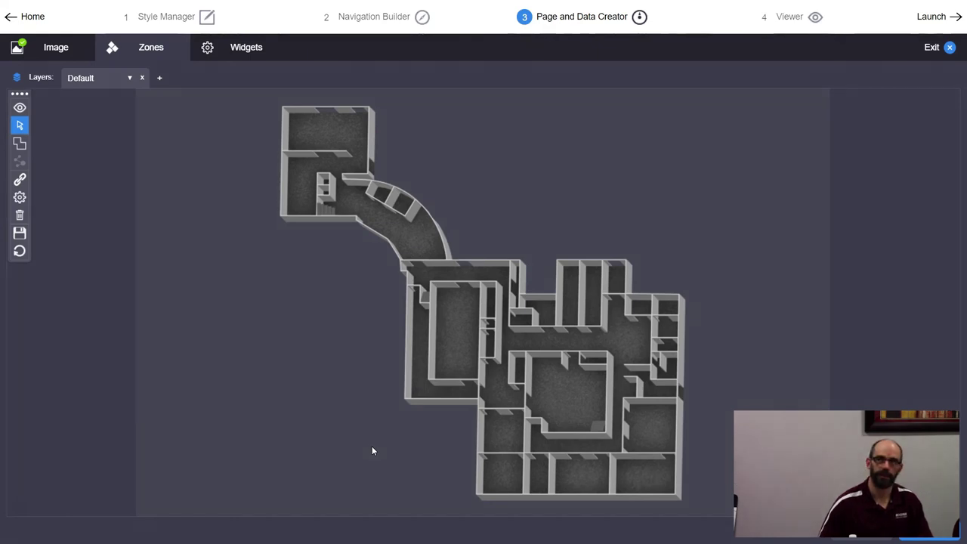
In the Layer Manager for the Floor page's zones, set the Space Temperature layer's color map minimum to 60.
{"action": "left_click", "coordinate": [188, 297]}
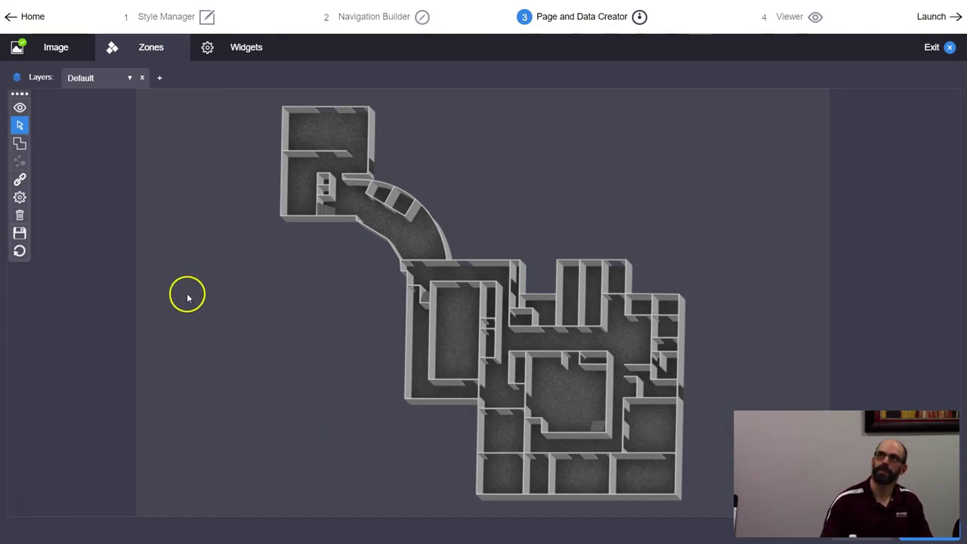
{"action": "left_click", "coordinate": [16, 80]}
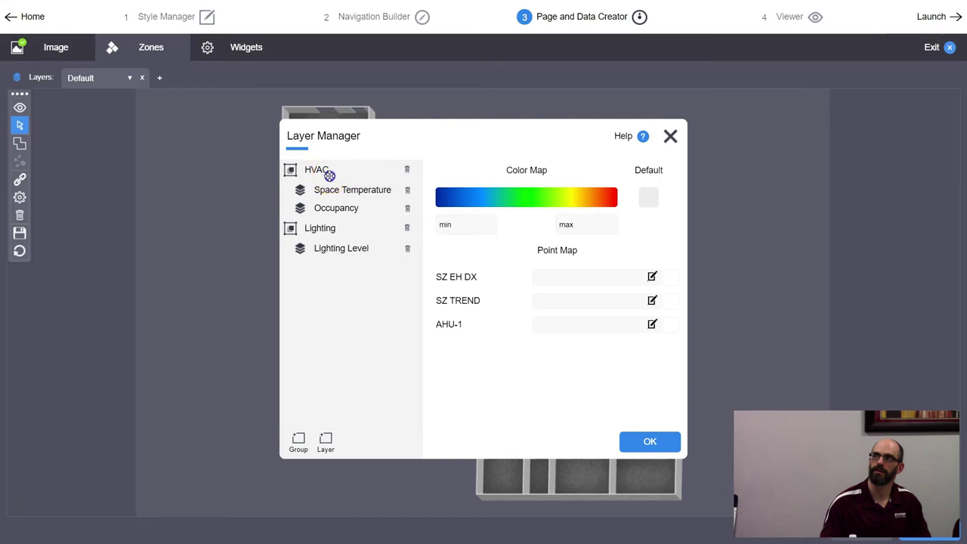
{"action": "mouse_move", "coordinate": [329, 204]}
{"action": "left_mouse_down"}
{"action": "mouse_move", "coordinate": [330, 226]}
{"action": "mouse_move", "coordinate": [336, 207]}
{"action": "mouse_move", "coordinate": [319, 161]}
{"action": "mouse_move", "coordinate": [335, 168]}
{"action": "mouse_move", "coordinate": [317, 178]}
{"action": "left_mouse_up"}
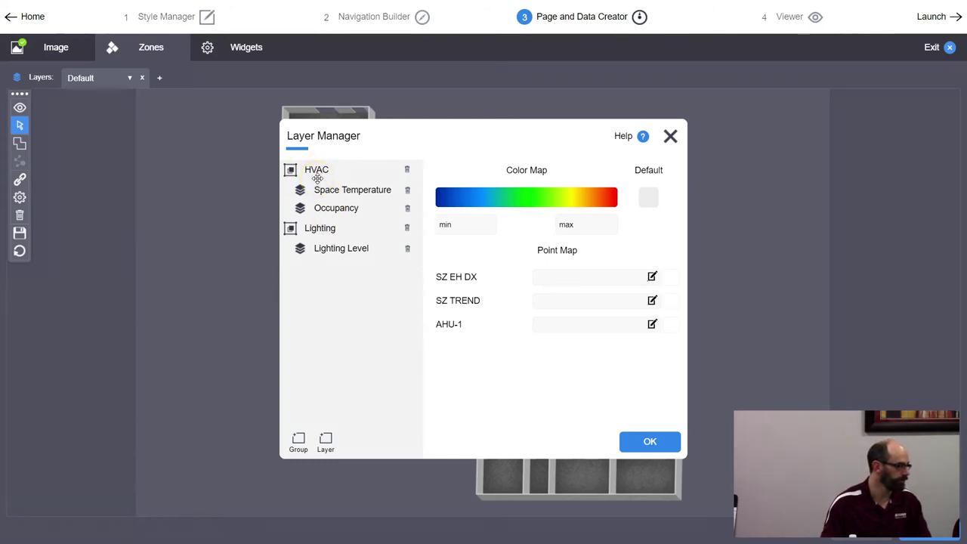
{"action": "mouse_move", "coordinate": [317, 178]}
{"action": "left_mouse_down"}
{"action": "mouse_move", "coordinate": [329, 250]}
{"action": "mouse_move", "coordinate": [317, 234]}
{"action": "left_mouse_up"}
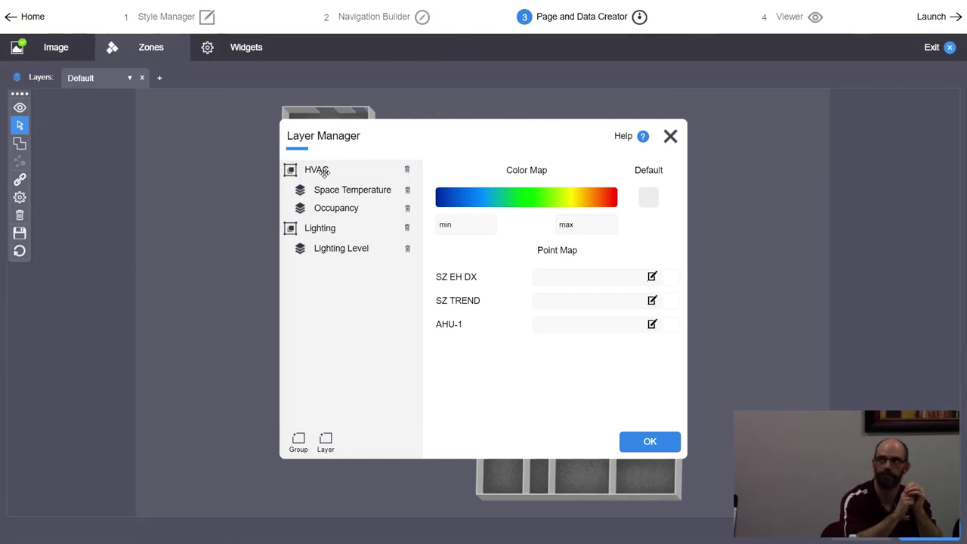
{"action": "left_click", "coordinate": [343, 189]}
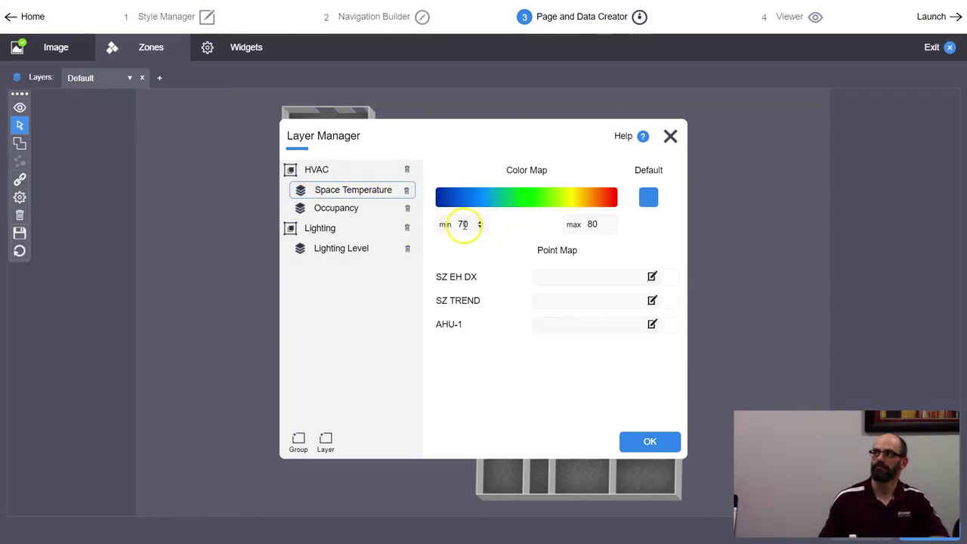
{"action": "double_click", "coordinate": [460, 225]}
{"action": "type", "text": "60"}
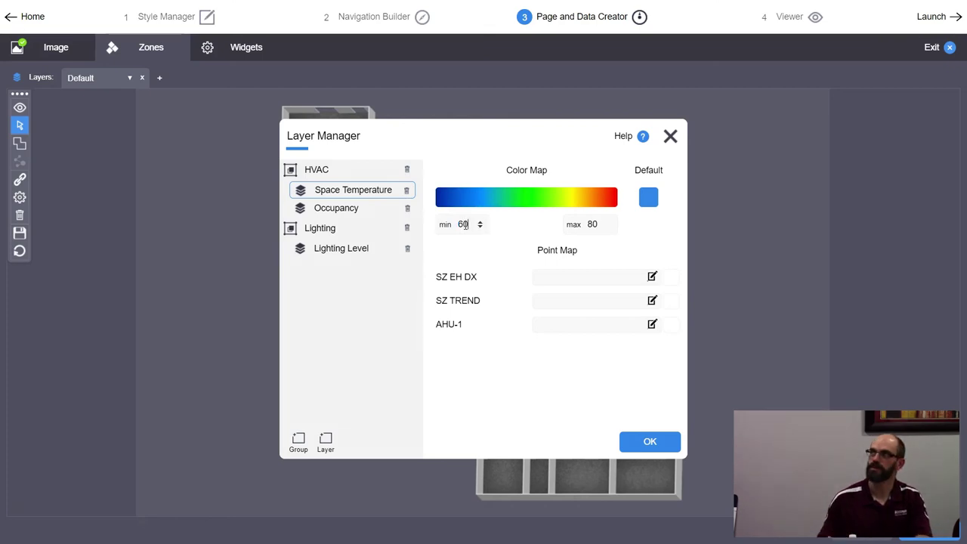
{"action": "left_click", "coordinate": [654, 225]}
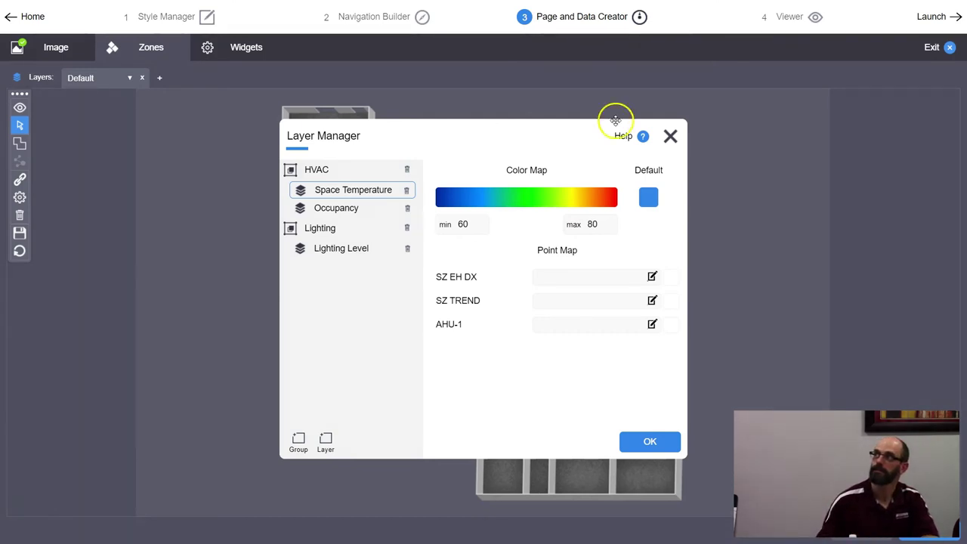
Examine the fill gradient settings of the Space Temperature layer's color map.
{"action": "left_click", "coordinate": [521, 197]}
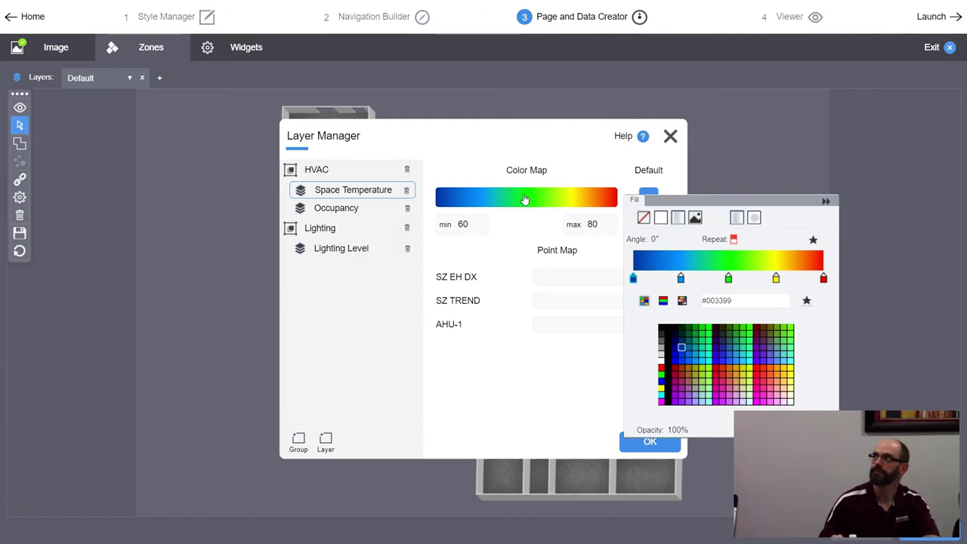
{"action": "left_click", "coordinate": [827, 200]}
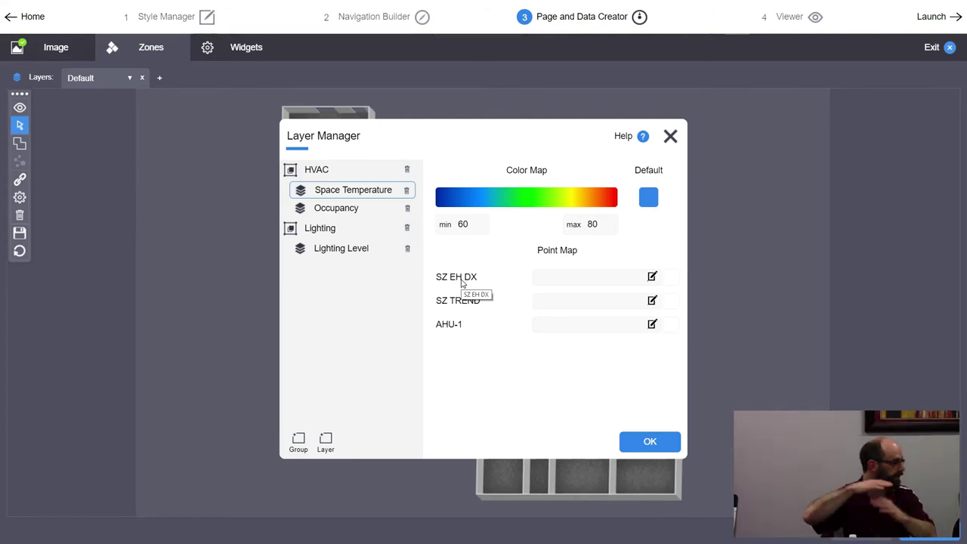
{"action": "left_click", "coordinate": [462, 281]}
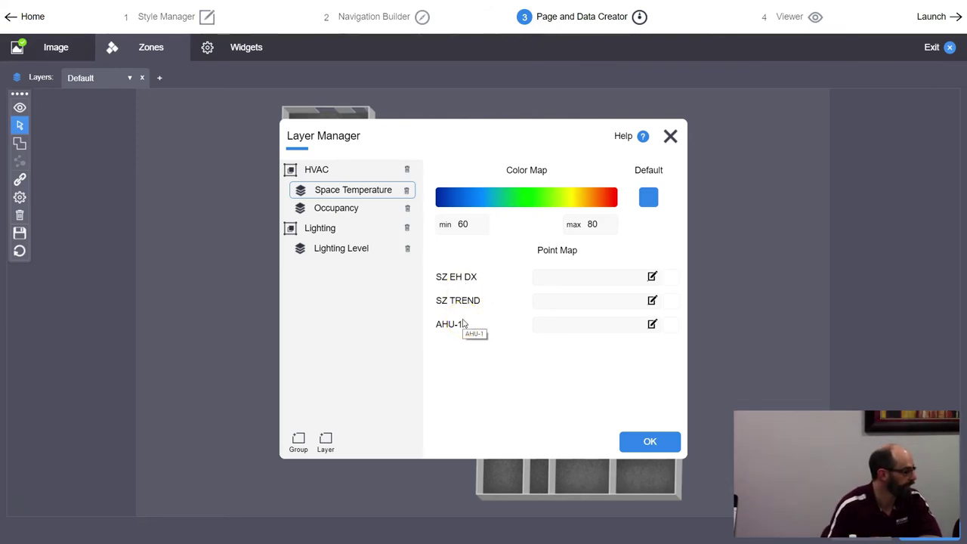
Map the Space_Temp point to SZ EH DX and AHU-1 in the Space Temperature layer's point map.
{"action": "left_click", "coordinate": [651, 327]}
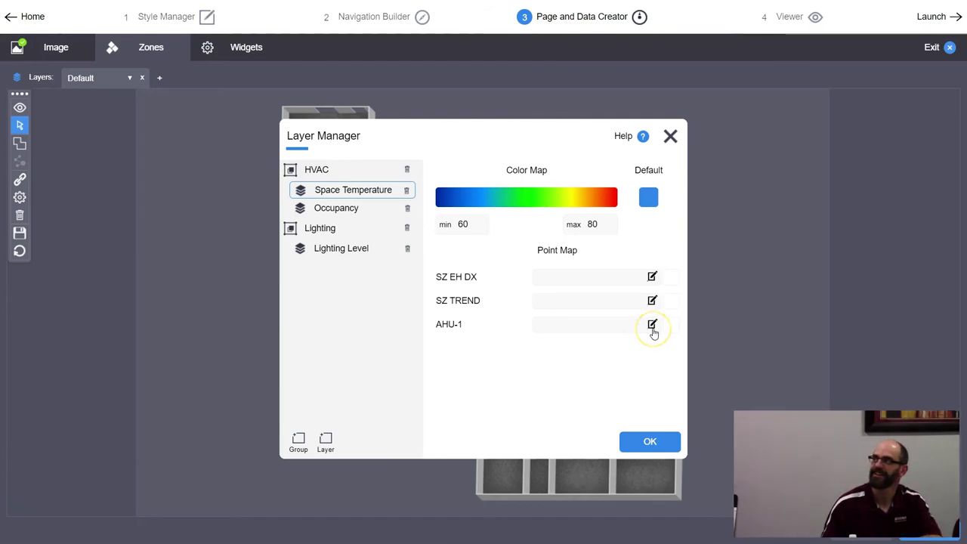
{"action": "left_click", "coordinate": [651, 277]}
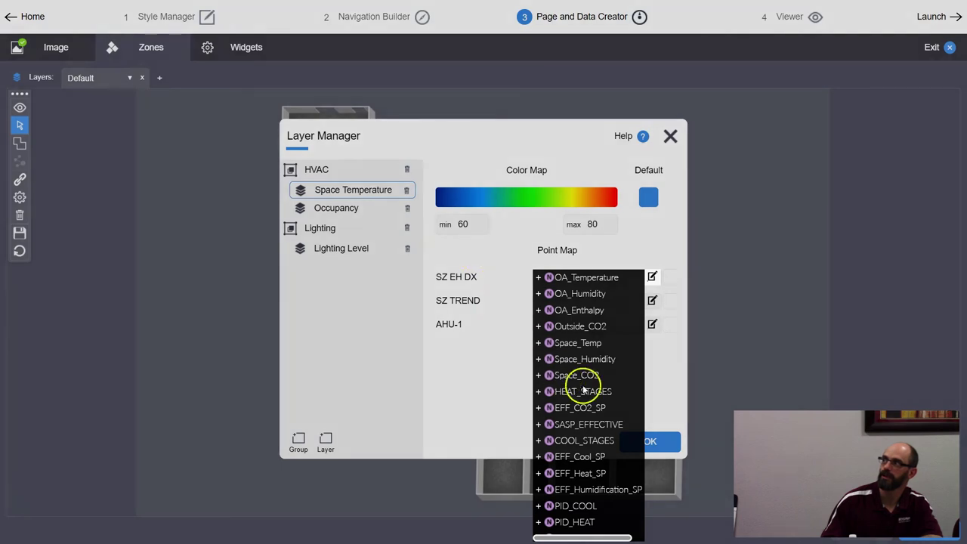
{"action": "left_click", "coordinate": [589, 341]}
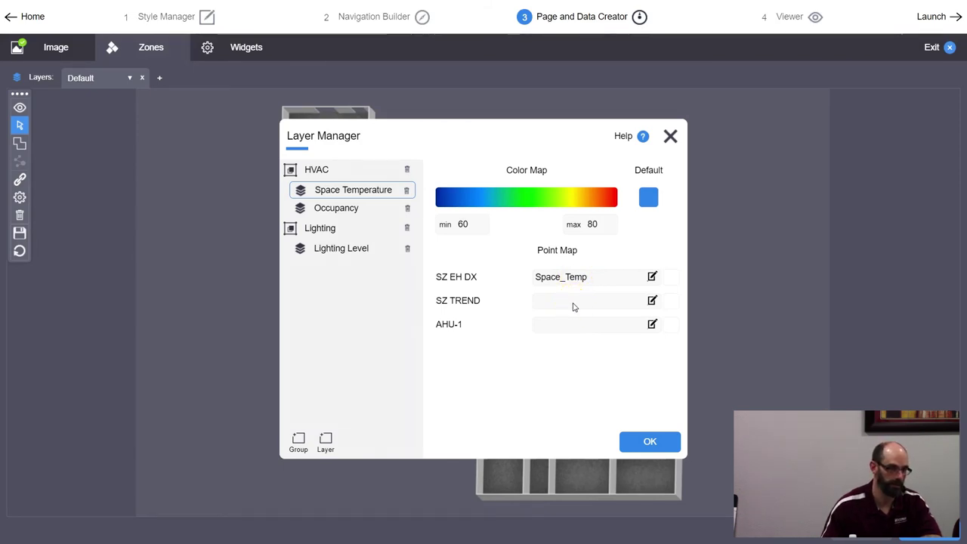
{"action": "left_click", "coordinate": [652, 325]}
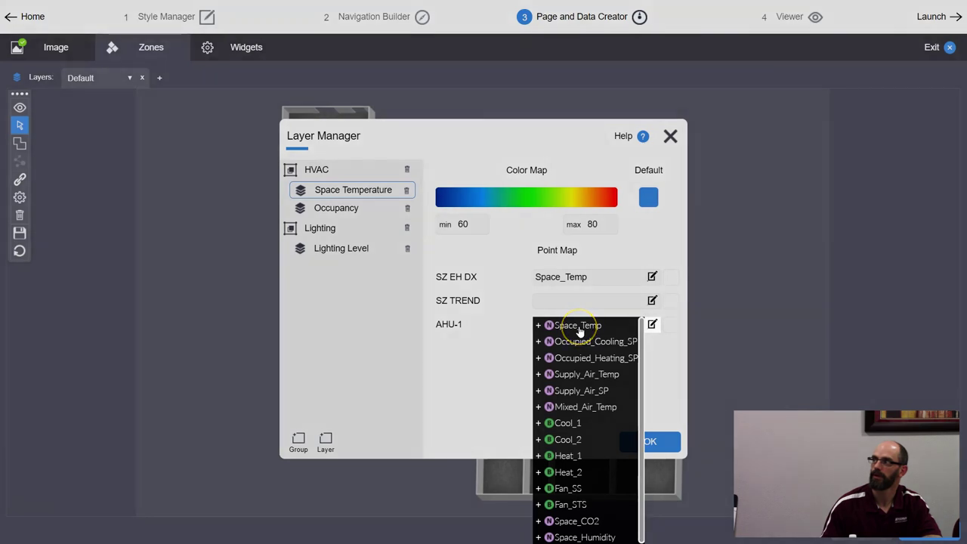
{"action": "left_click", "coordinate": [579, 328]}
{"action": "left_click", "coordinate": [603, 377]}
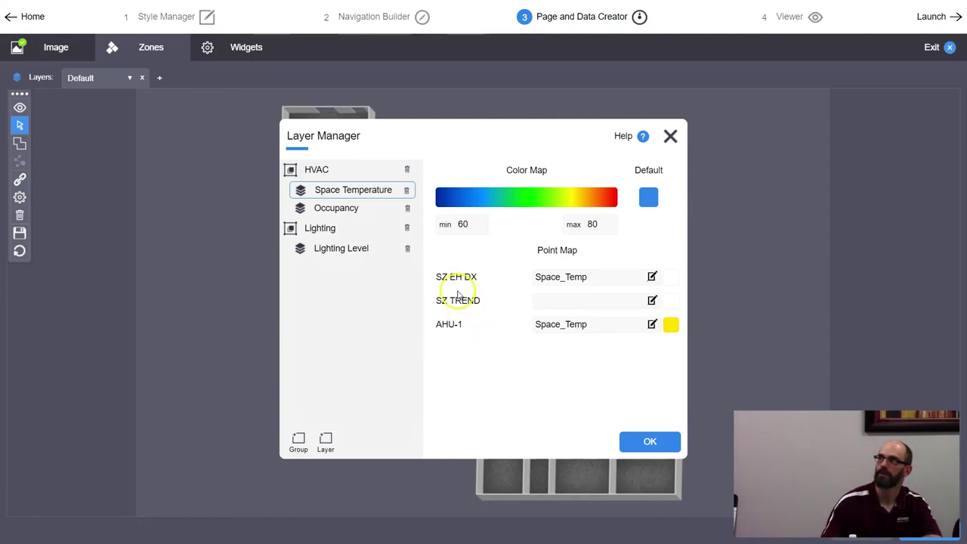
Delete the Occupancy layer from the HVAC group.
{"action": "left_click", "coordinate": [330, 209]}
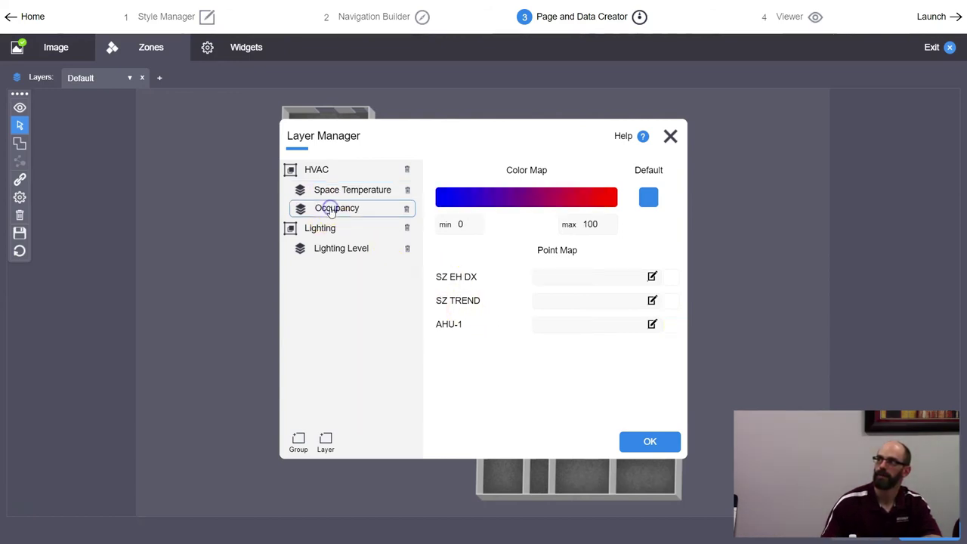
{"action": "left_click", "coordinate": [408, 210]}
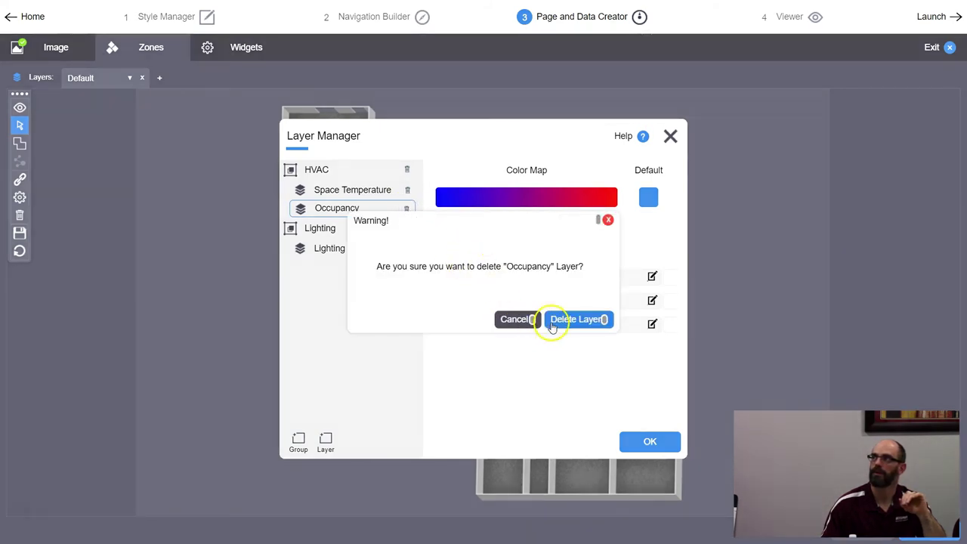
{"action": "left_click", "coordinate": [552, 320]}
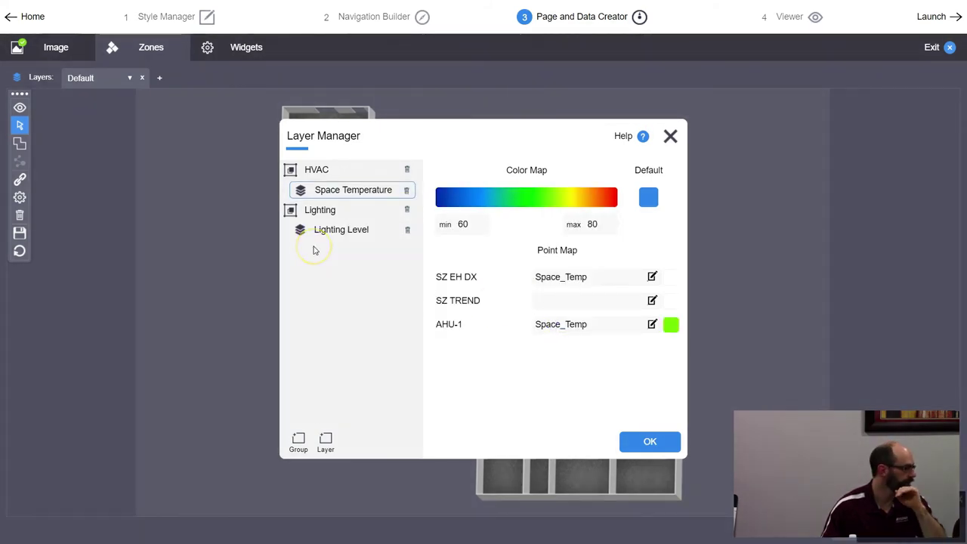
Add a new layer named CO2 to the HVAC group.
{"action": "left_click", "coordinate": [306, 161]}
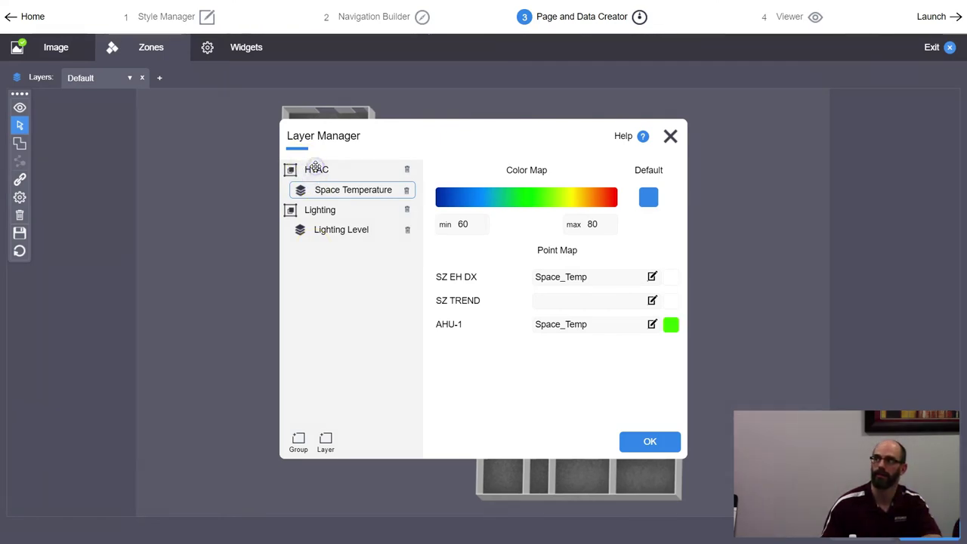
{"action": "left_click", "coordinate": [316, 170]}
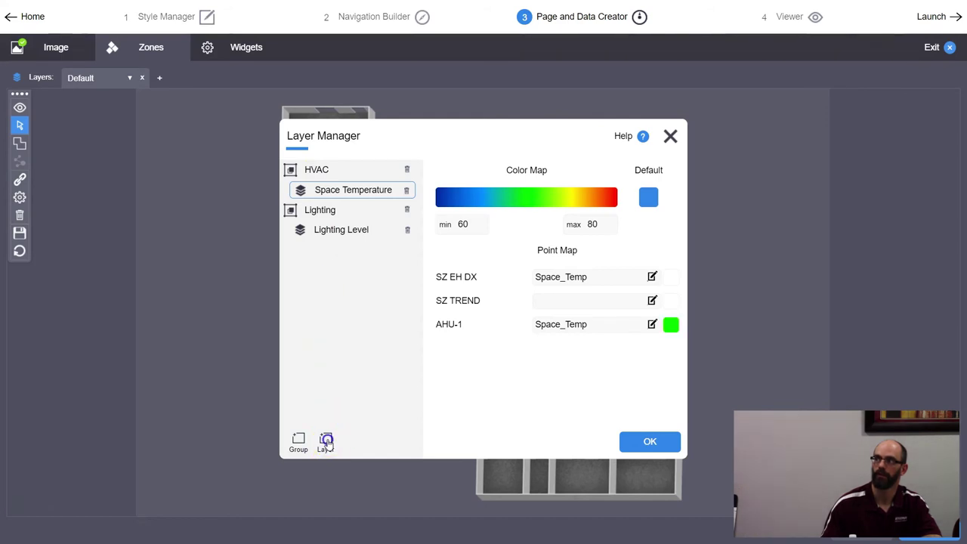
{"action": "left_click", "coordinate": [326, 442]}
{"action": "double_click", "coordinate": [417, 289]}
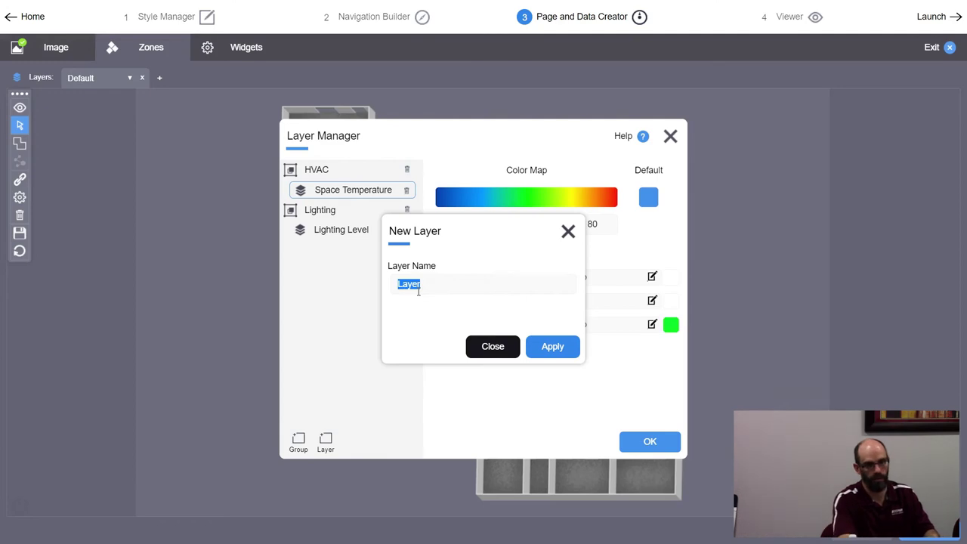
{"action": "type", "text": "CO2"}
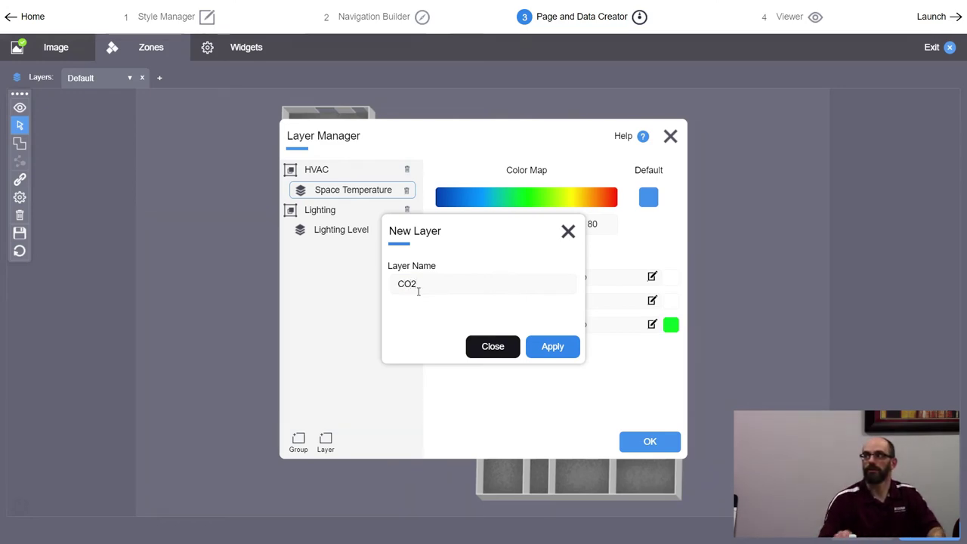
{"action": "left_click", "coordinate": [552, 344]}
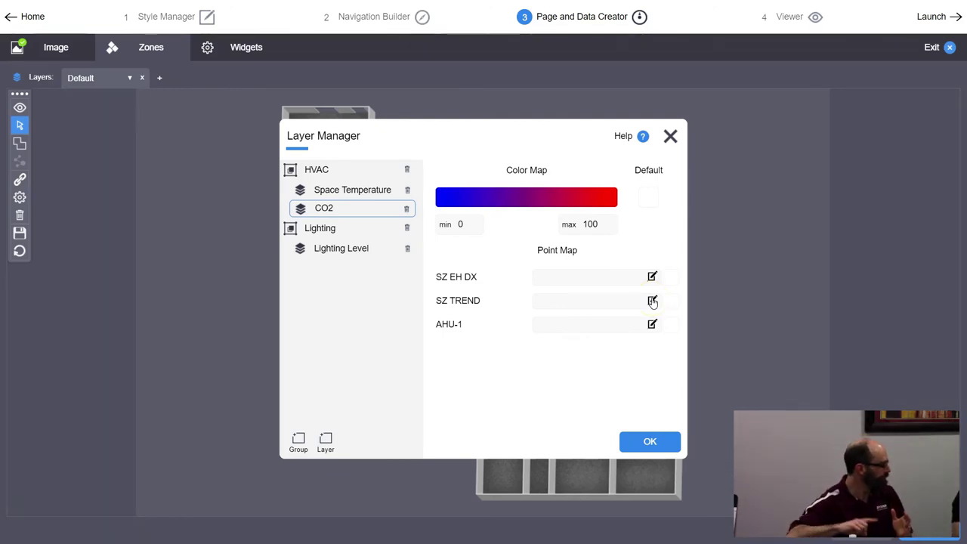
Map the Space_CO2 point to SZ EH DX and AHU-1 in the CO2 layer's point map.
{"action": "left_click", "coordinate": [652, 301]}
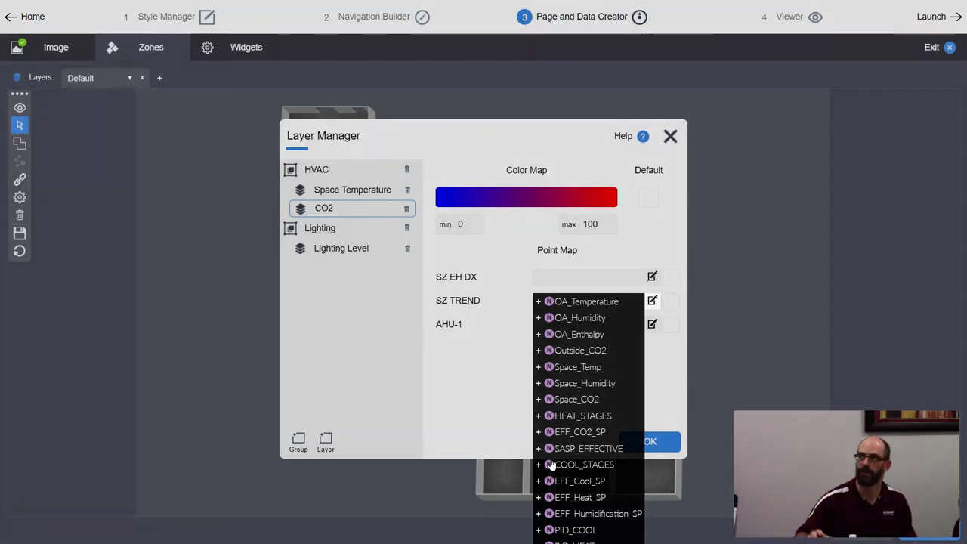
{"action": "left_click", "coordinate": [481, 388]}
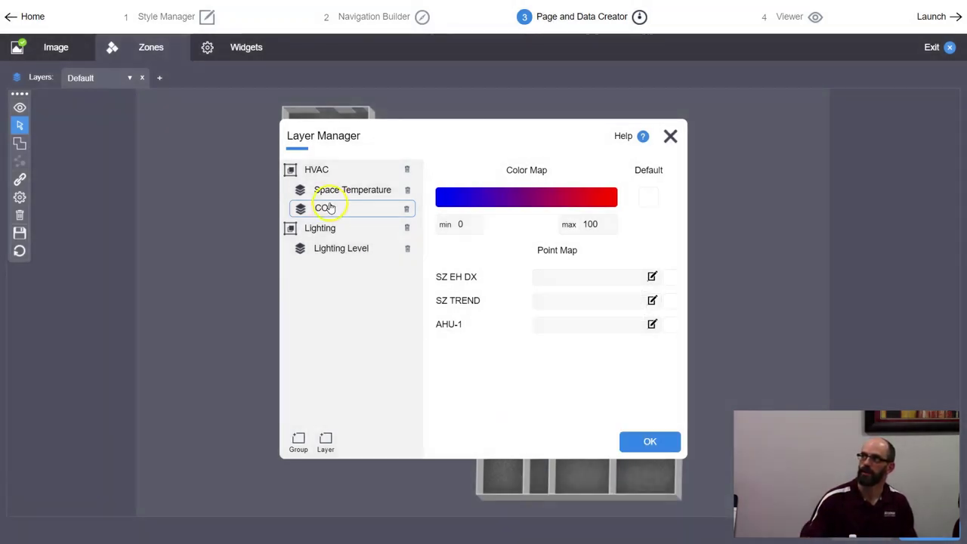
{"action": "left_click", "coordinate": [652, 277]}
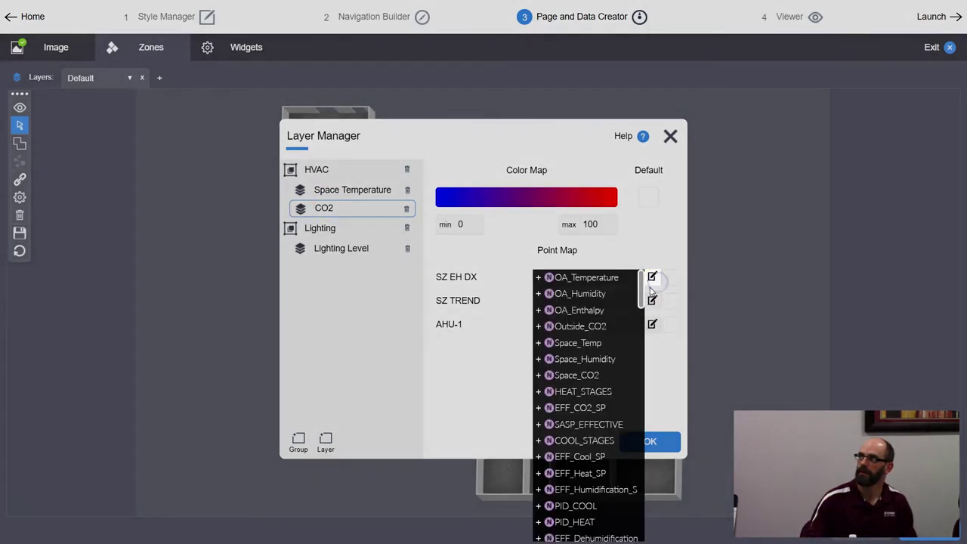
{"action": "left_click", "coordinate": [581, 375]}
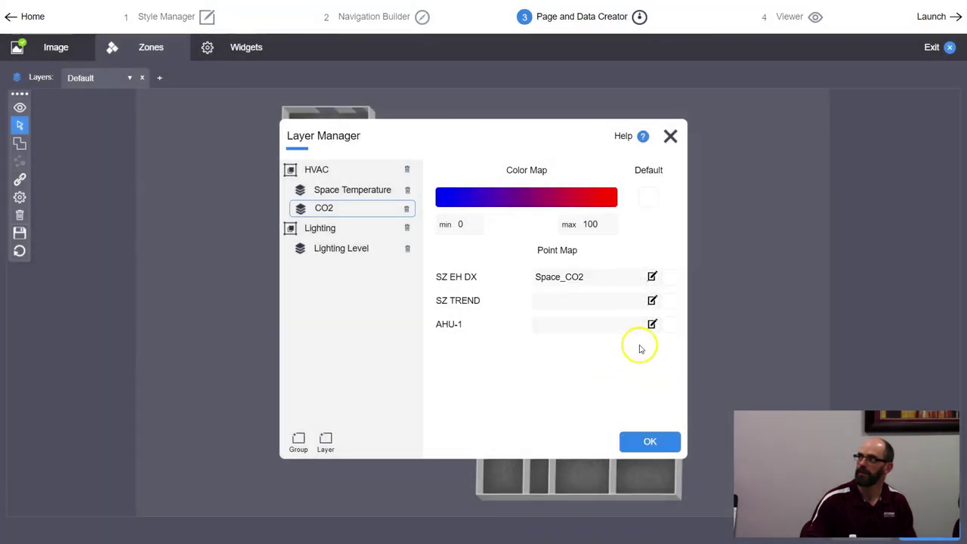
{"action": "left_click", "coordinate": [652, 323]}
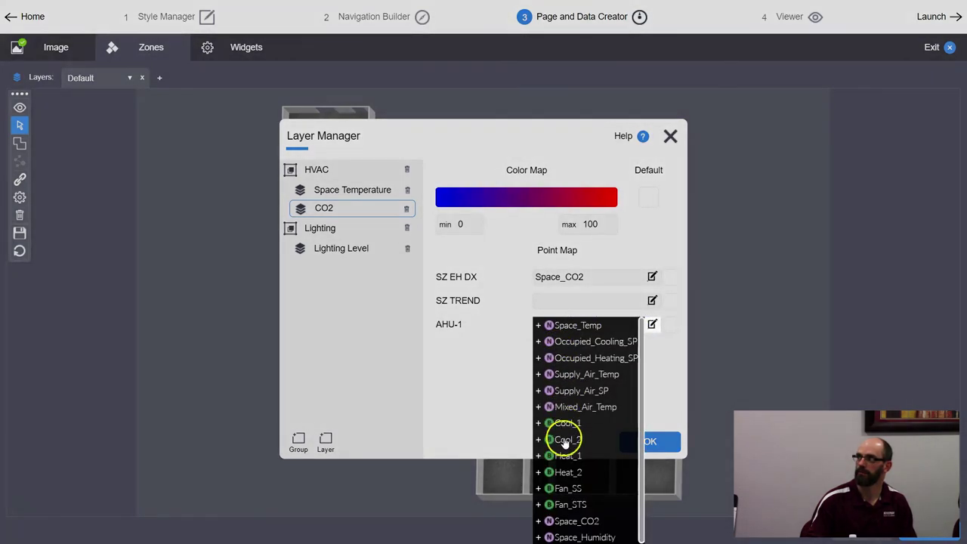
{"action": "left_click", "coordinate": [575, 521]}
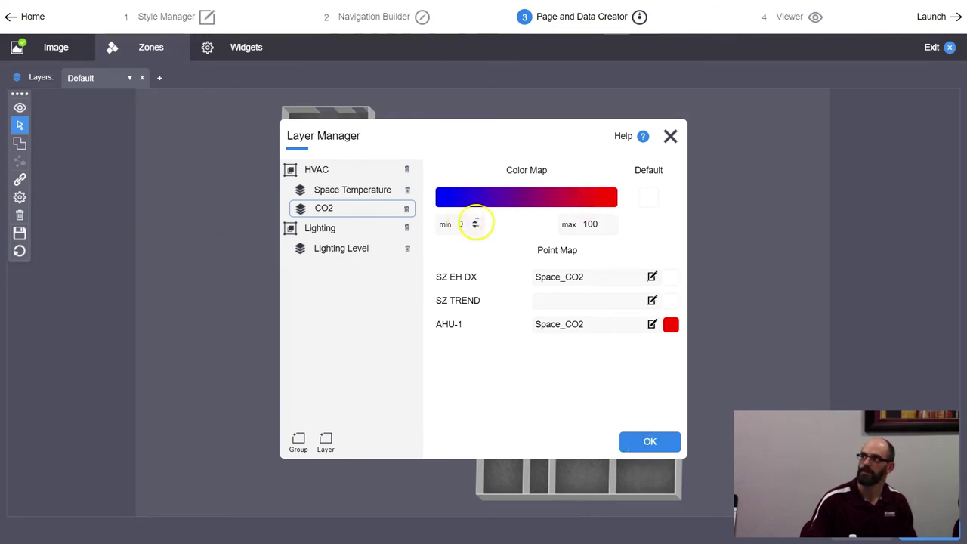
Change the CO2 layer's color map to a gradient from light grey #cccccc to blue #0000ff.
{"action": "left_click", "coordinate": [602, 196]}
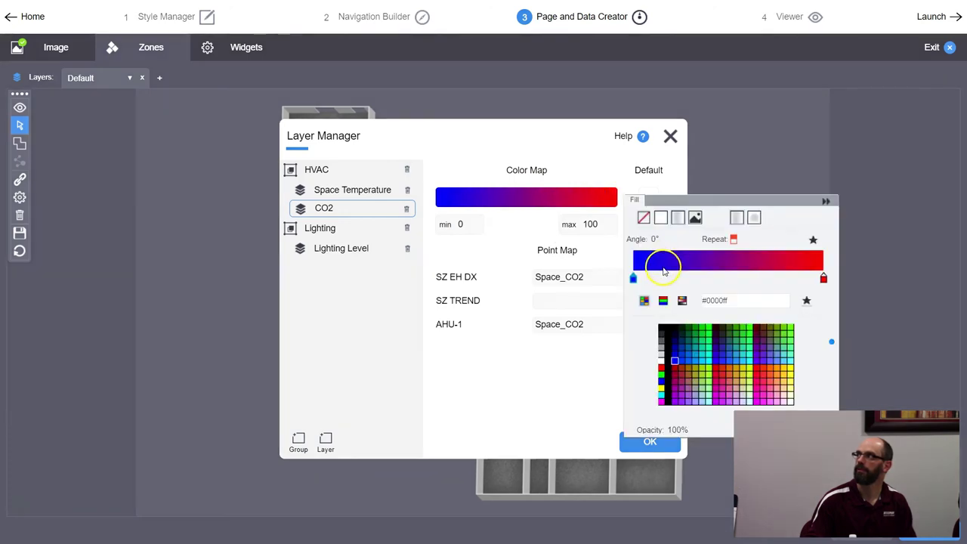
{"action": "left_click", "coordinate": [823, 279]}
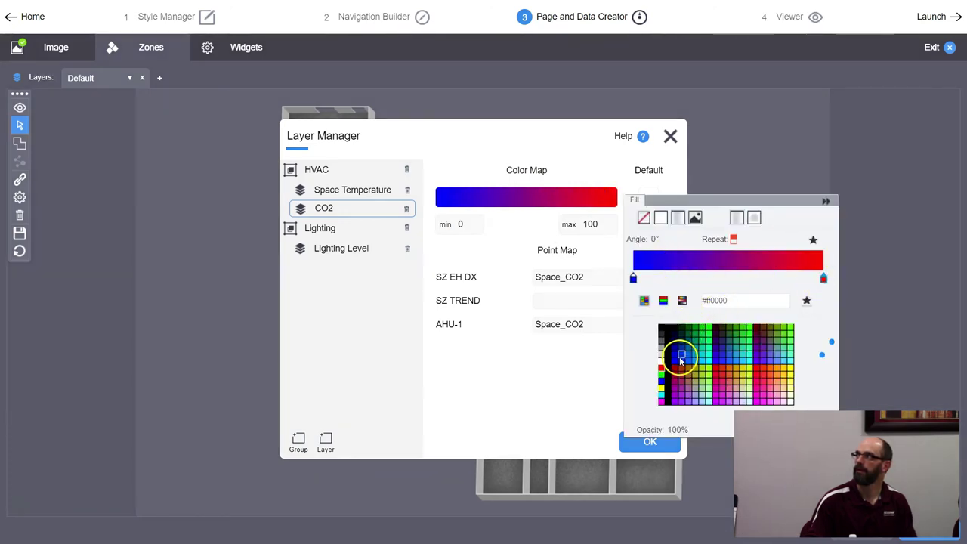
{"action": "left_click", "coordinate": [676, 361]}
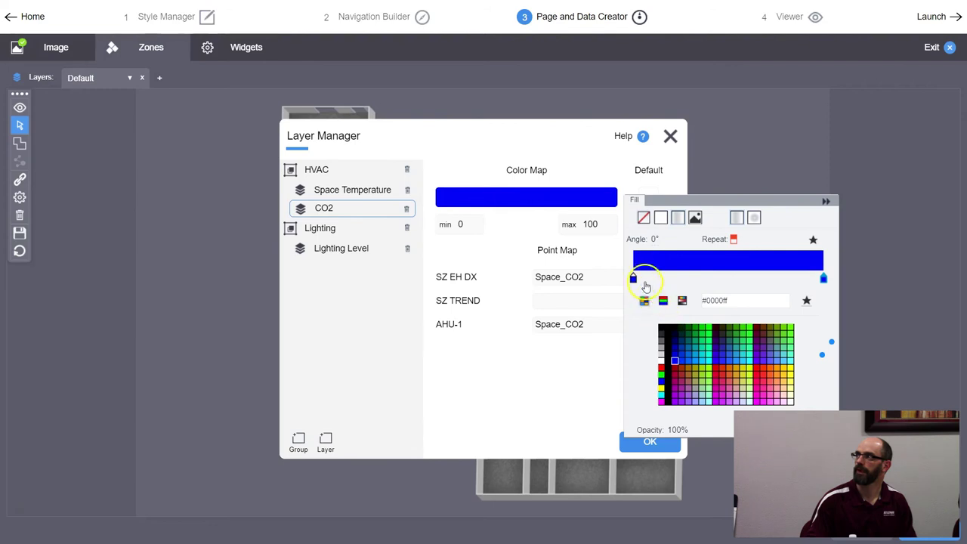
{"action": "left_click", "coordinate": [644, 282]}
{"action": "left_click", "coordinate": [660, 349]}
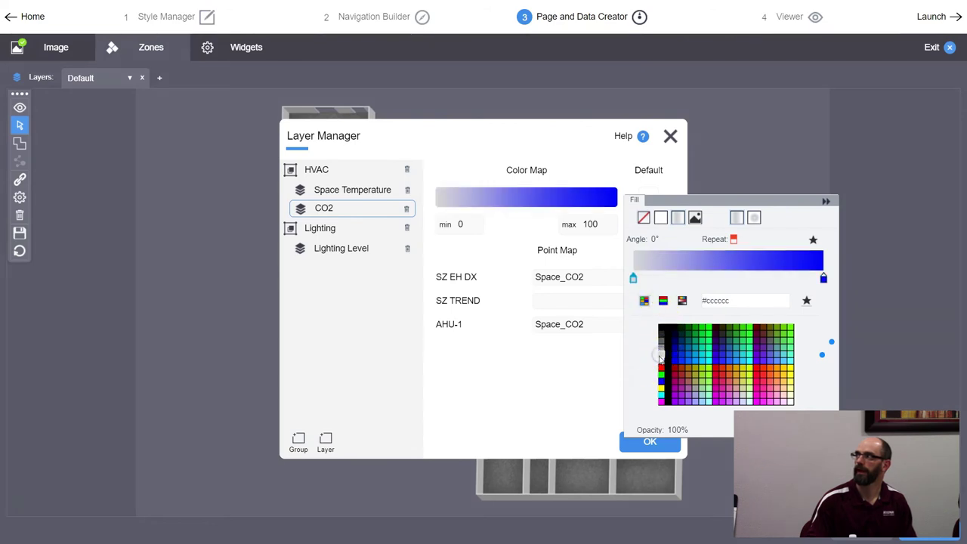
{"action": "left_click", "coordinate": [821, 203]}
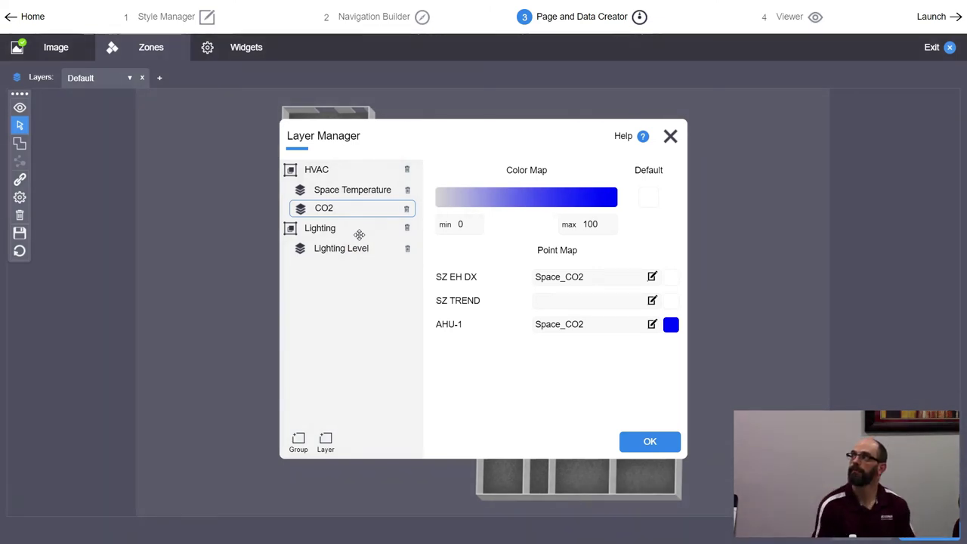
Set the maximum of the CO2 layer's color map to 2000.
{"action": "double_click", "coordinate": [589, 224]}
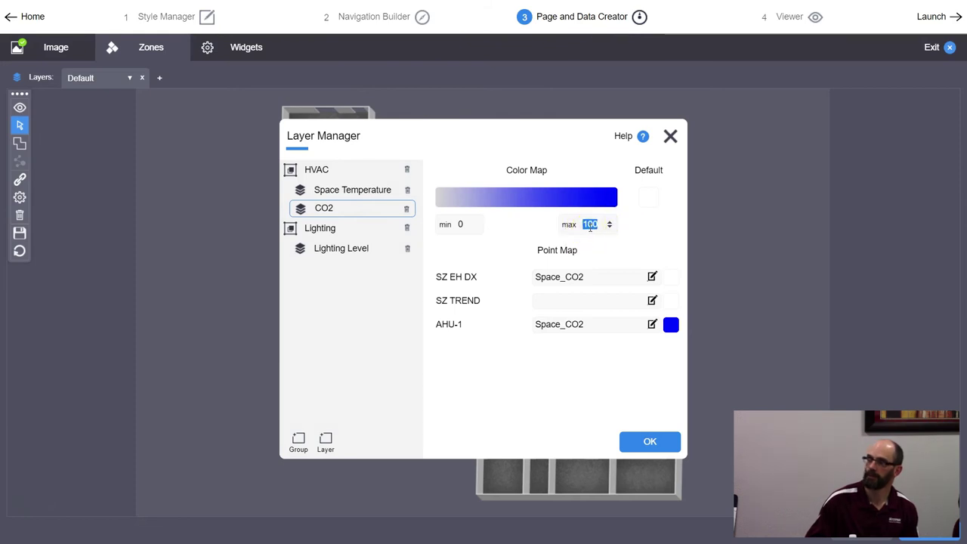
{"action": "type", "text": "2000"}
{"action": "left_click", "coordinate": [638, 224]}
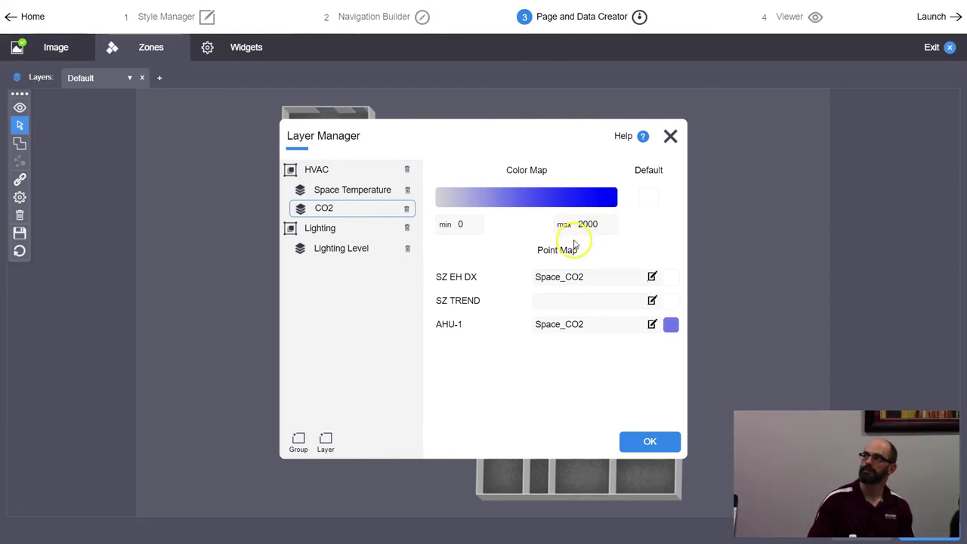
Delete the Lighting layer group and accept the layer configuration.
{"action": "left_click", "coordinate": [409, 233]}
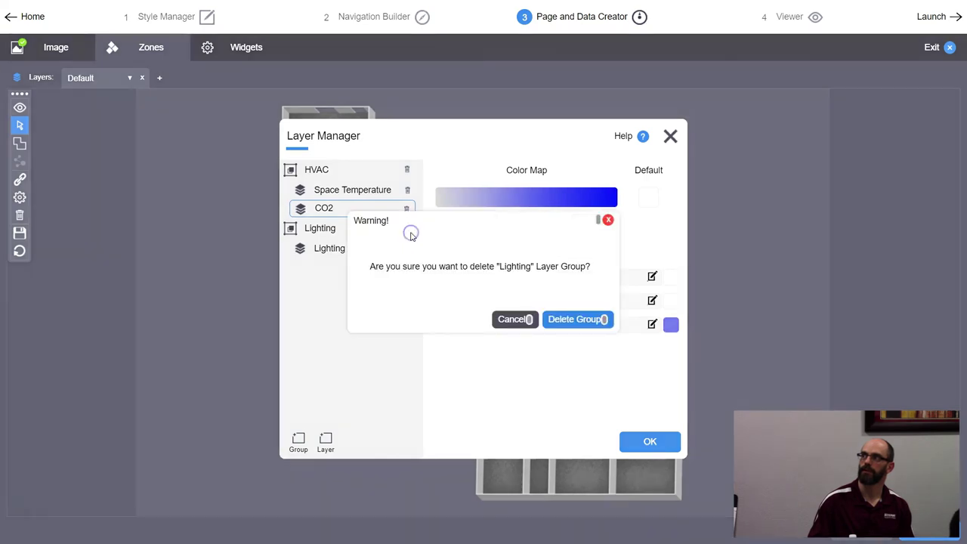
{"action": "left_click", "coordinate": [581, 323]}
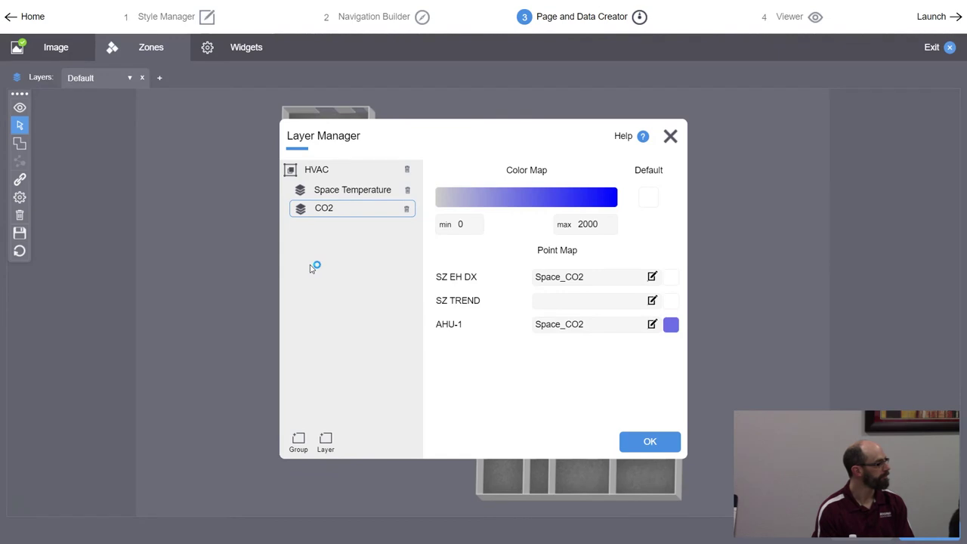
{"action": "left_click", "coordinate": [654, 447]}
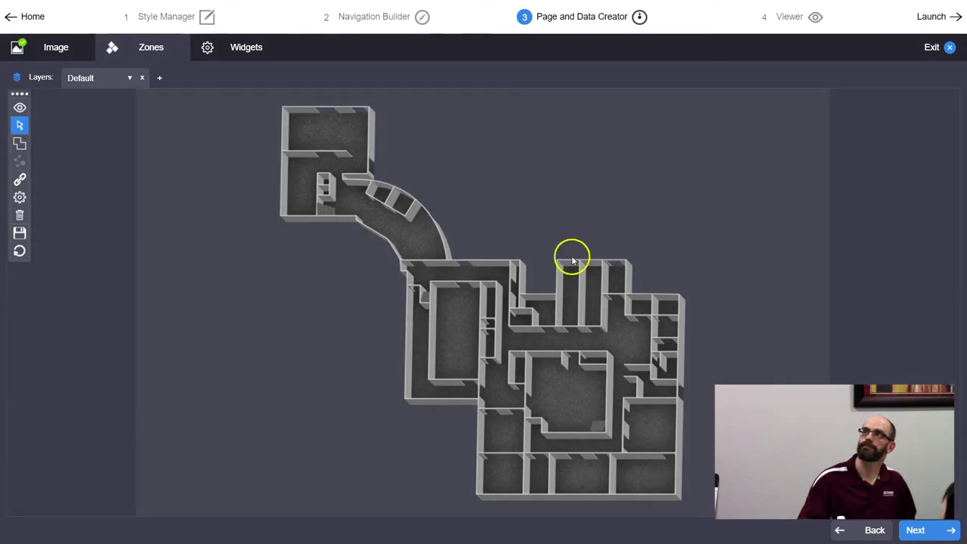
Add a second layer view beside Default and assign the HVAC layer group to it.
{"action": "left_click", "coordinate": [101, 80]}
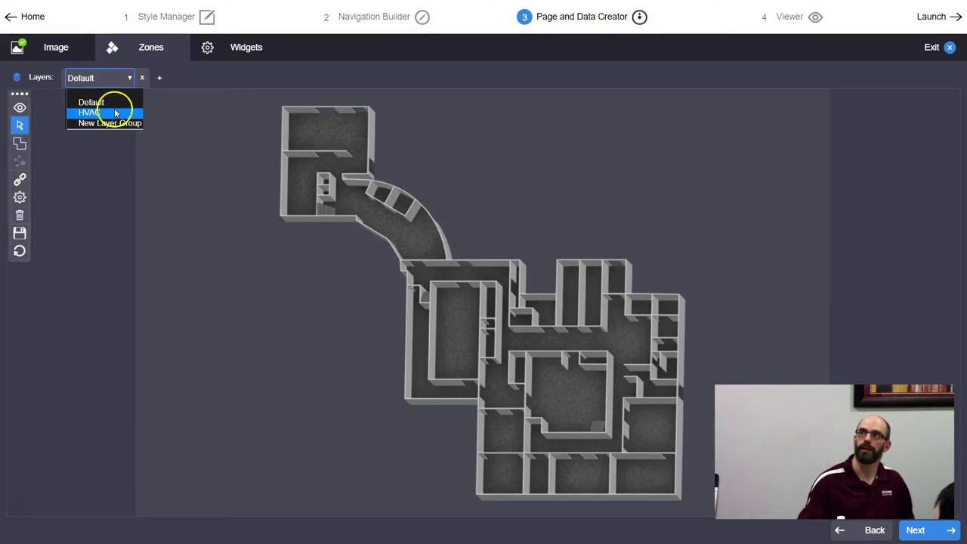
{"action": "left_click", "coordinate": [114, 104]}
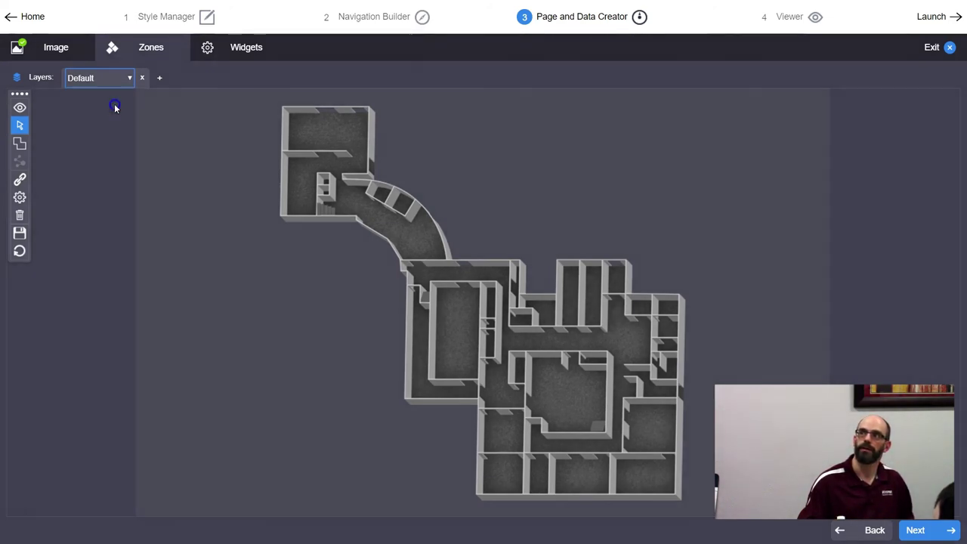
{"action": "left_click", "coordinate": [161, 80]}
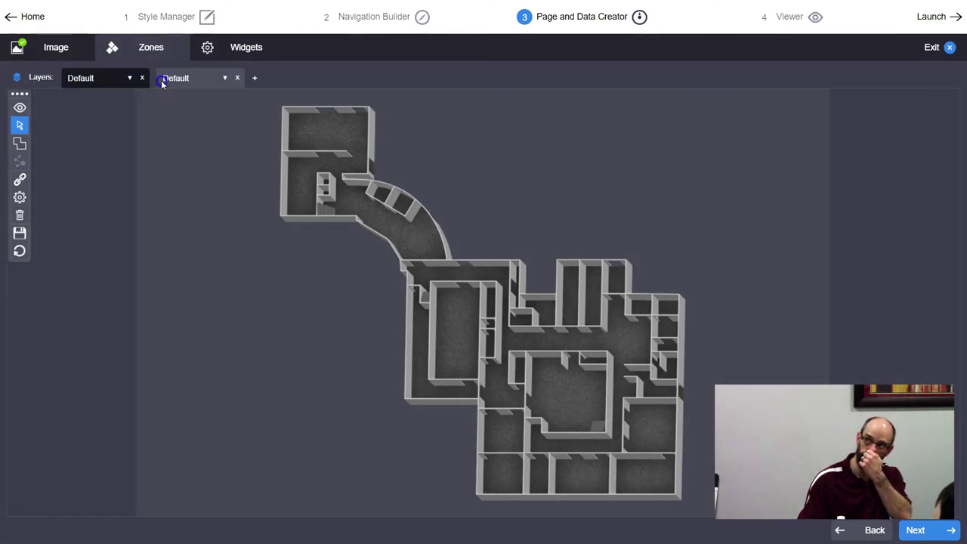
{"action": "left_click", "coordinate": [180, 77]}
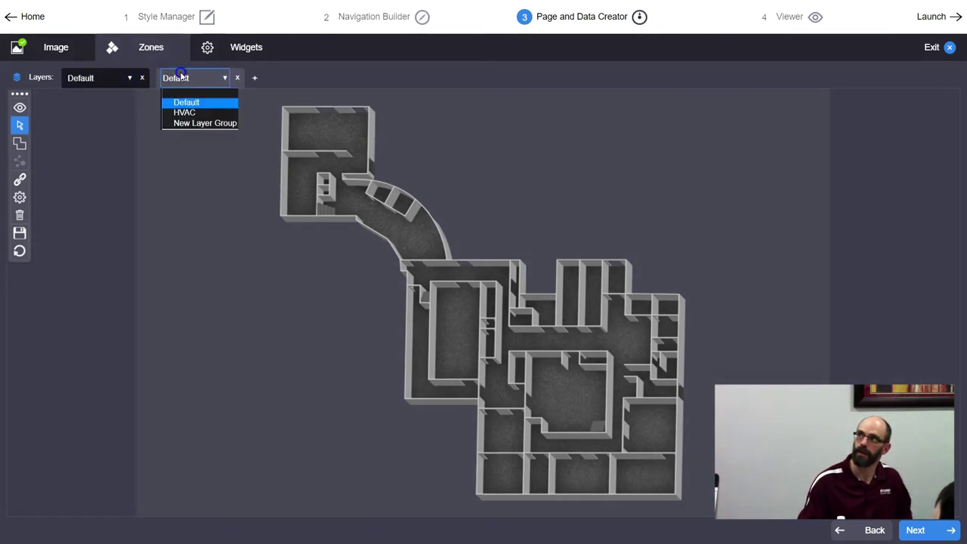
{"action": "left_click", "coordinate": [187, 113]}
{"action": "left_click", "coordinate": [190, 188]}
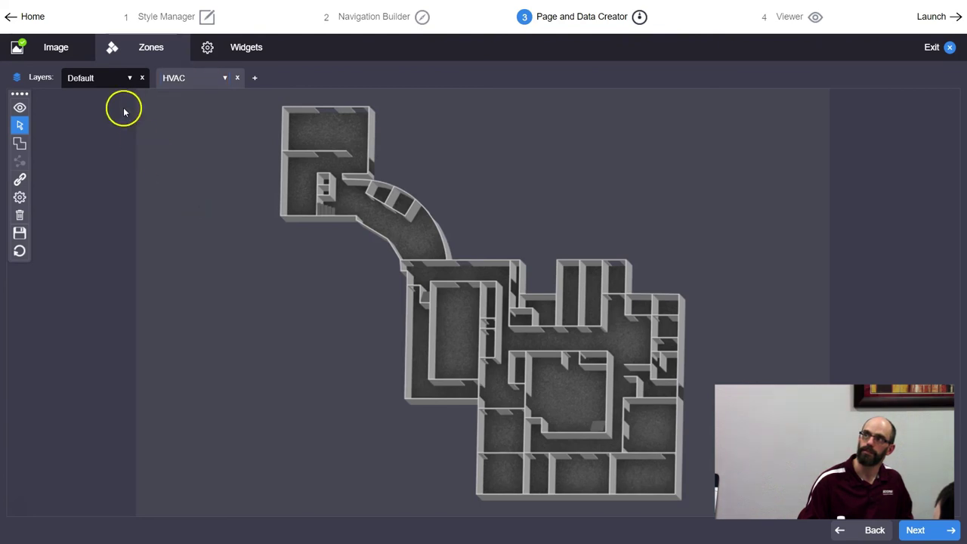
Switch back and forth between the Default and HVAC layer views, ending on HVAC.
{"action": "left_click", "coordinate": [97, 78]}
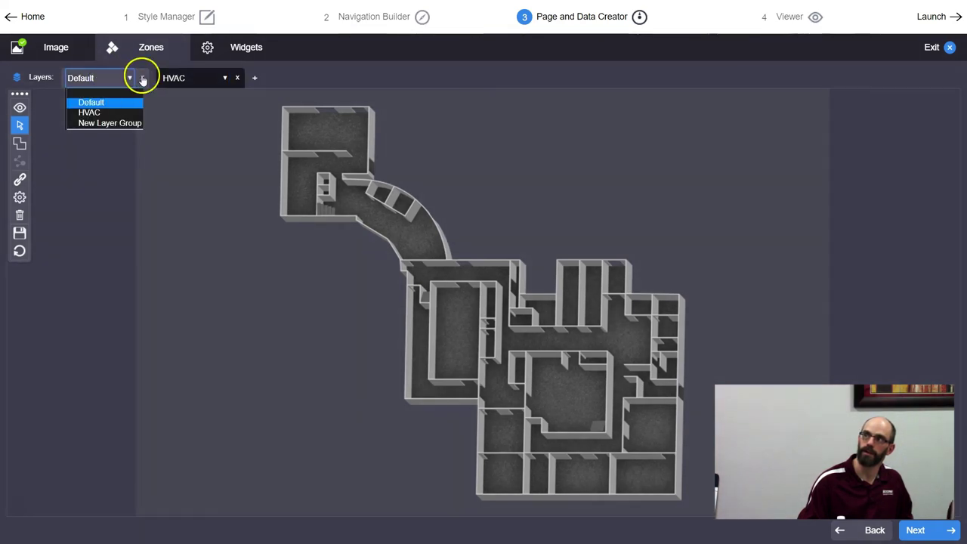
{"action": "left_click", "coordinate": [176, 75]}
{"action": "left_click", "coordinate": [185, 169]}
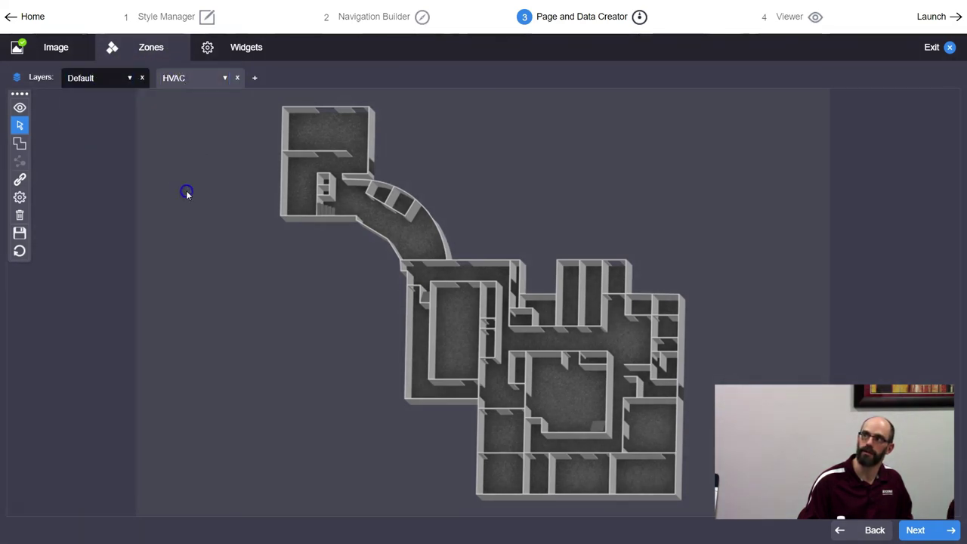
{"action": "left_click", "coordinate": [121, 103]}
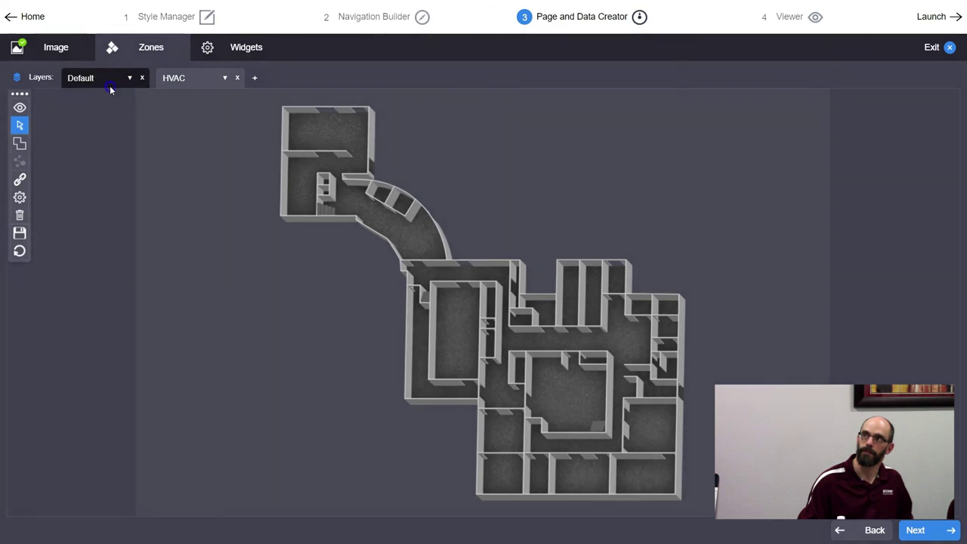
{"action": "left_click", "coordinate": [110, 86]}
{"action": "left_click", "coordinate": [195, 165]}
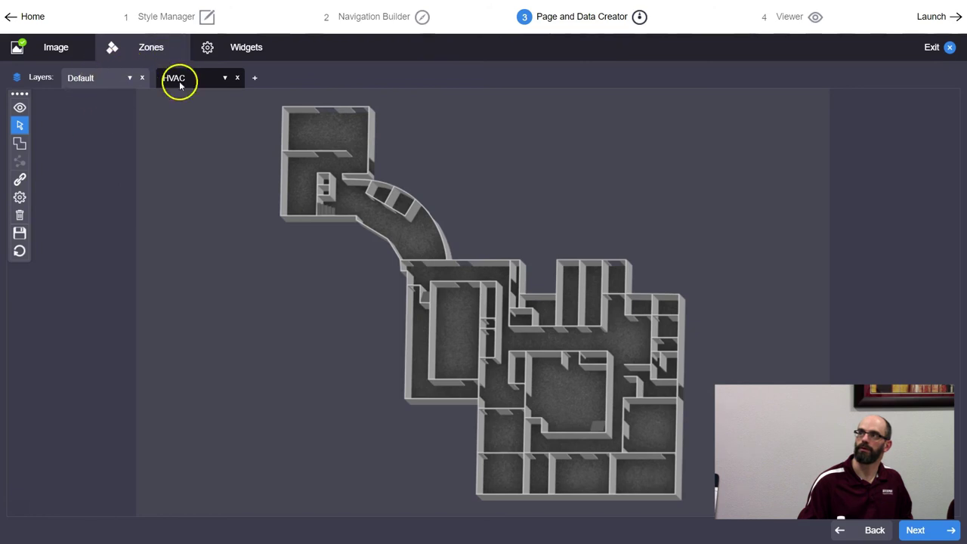
Draw a four-corner HVAC zone over the tall room and corridor just below the curved hallway.
{"action": "left_click", "coordinate": [20, 143]}
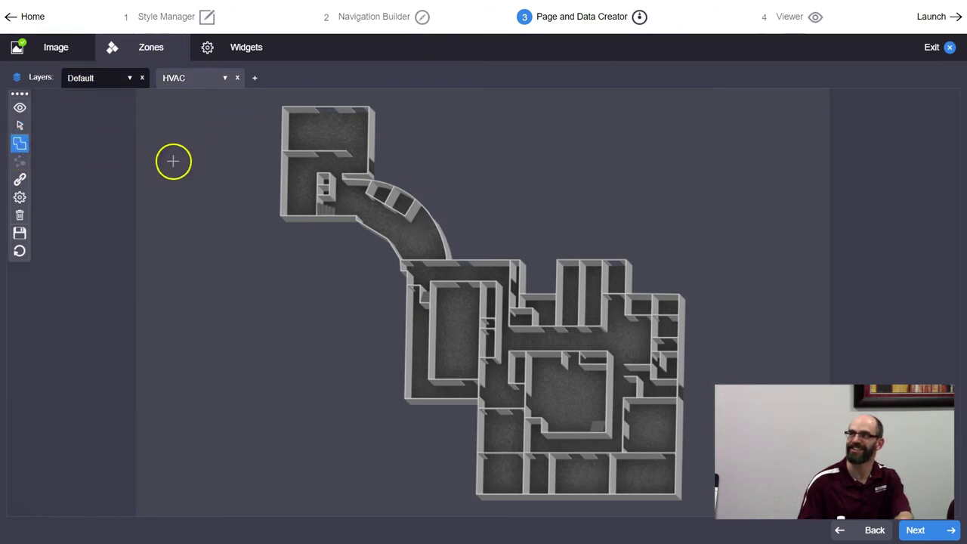
{"action": "left_click", "coordinate": [403, 262]}
{"action": "left_click", "coordinate": [407, 398]}
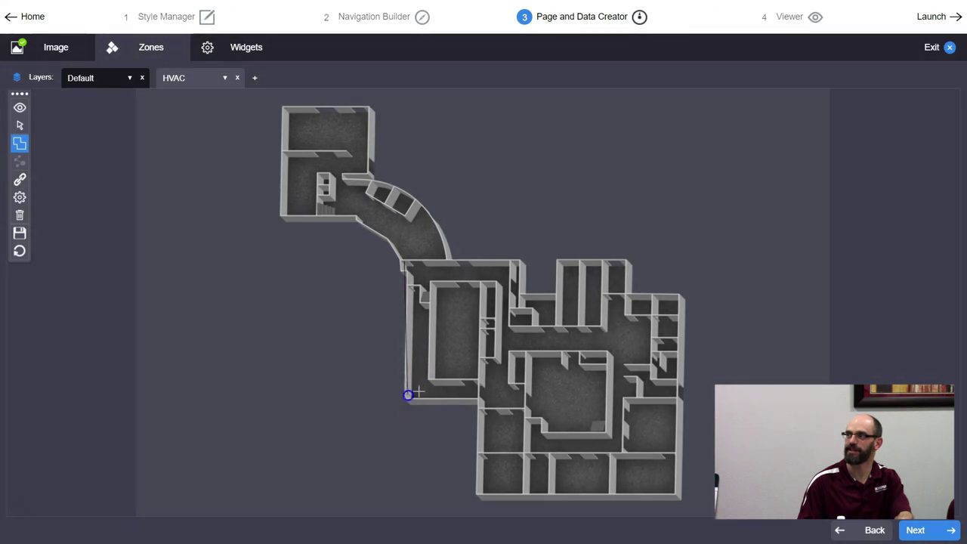
{"action": "left_click", "coordinate": [470, 398]}
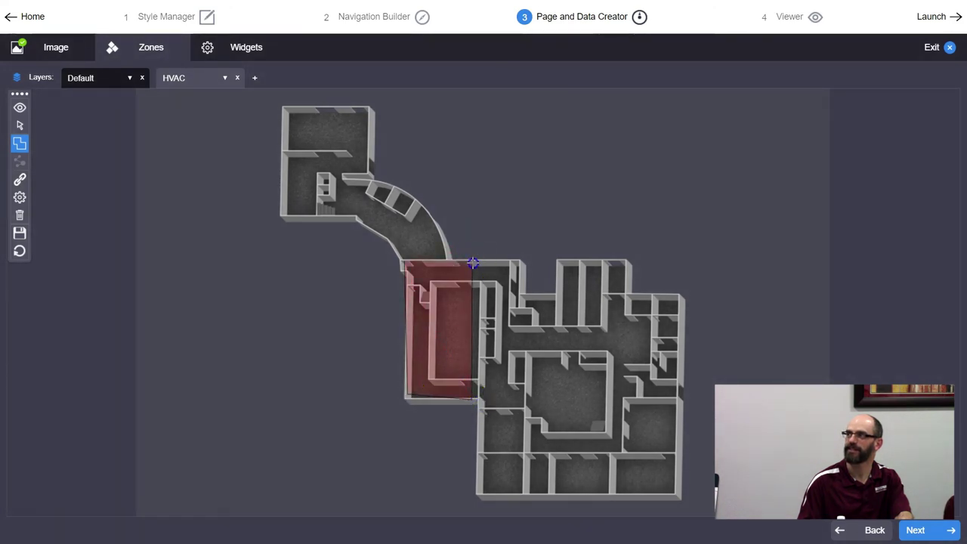
{"action": "left_click", "coordinate": [473, 261]}
Draw a second four-corner HVAC zone over the large square room in the middle of the lower wing.
{"action": "left_click", "coordinate": [531, 353]}
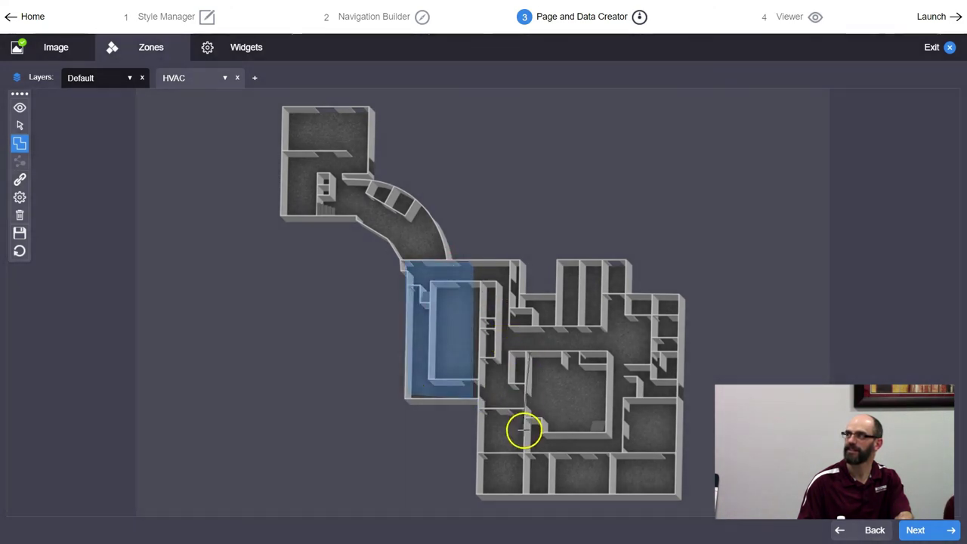
{"action": "left_click", "coordinate": [526, 430]}
{"action": "left_click", "coordinate": [602, 431]}
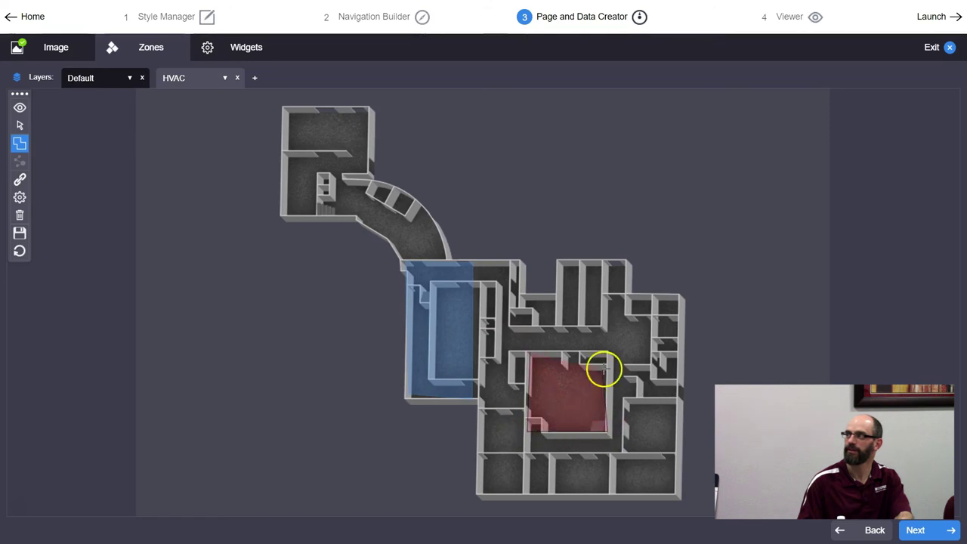
{"action": "left_click", "coordinate": [606, 352]}
Compare the zones shown on the floor plan in the Default and HVAC layer views.
{"action": "left_click", "coordinate": [205, 77]}
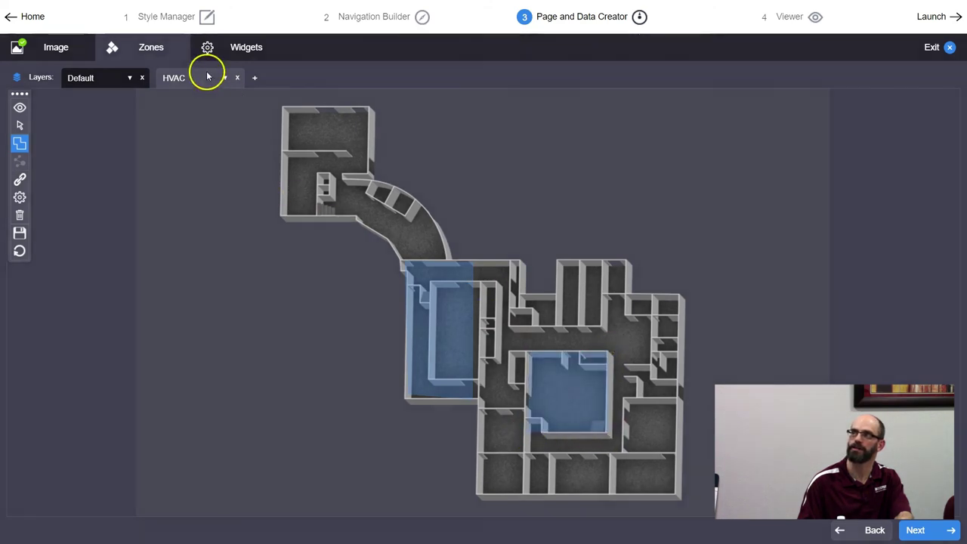
{"action": "left_click", "coordinate": [164, 78]}
{"action": "left_click", "coordinate": [126, 81]}
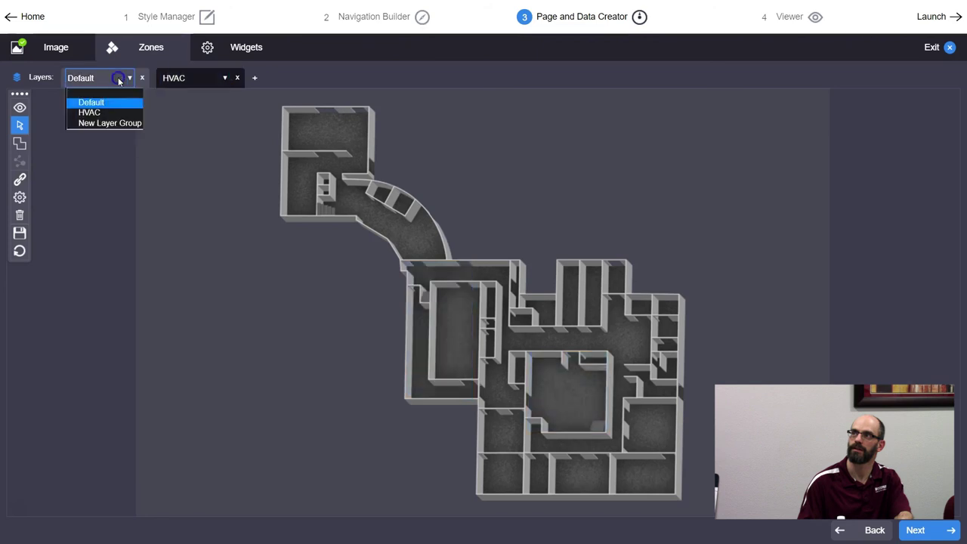
{"action": "left_click", "coordinate": [103, 80]}
{"action": "left_click", "coordinate": [177, 80]}
{"action": "left_click", "coordinate": [178, 78]}
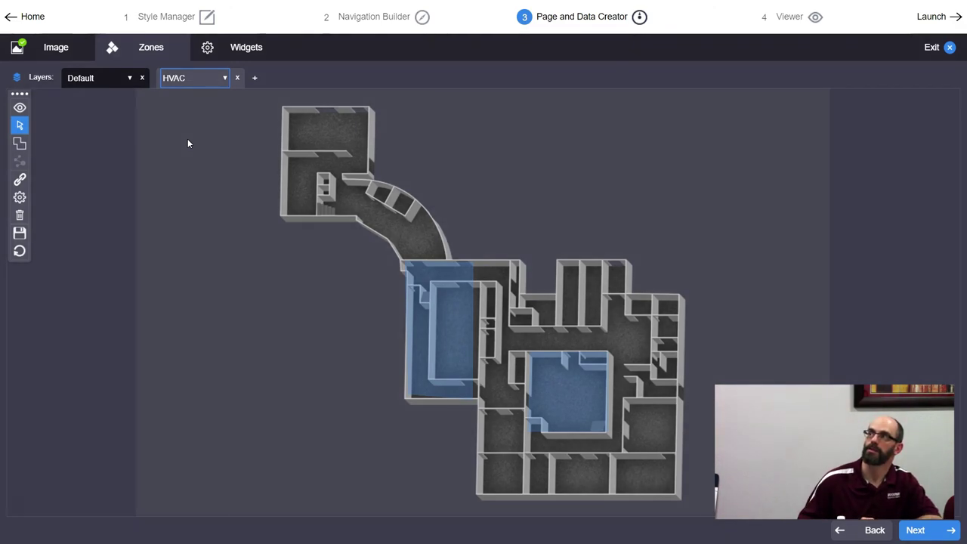
{"action": "left_click", "coordinate": [99, 78]}
{"action": "left_click", "coordinate": [99, 78]}
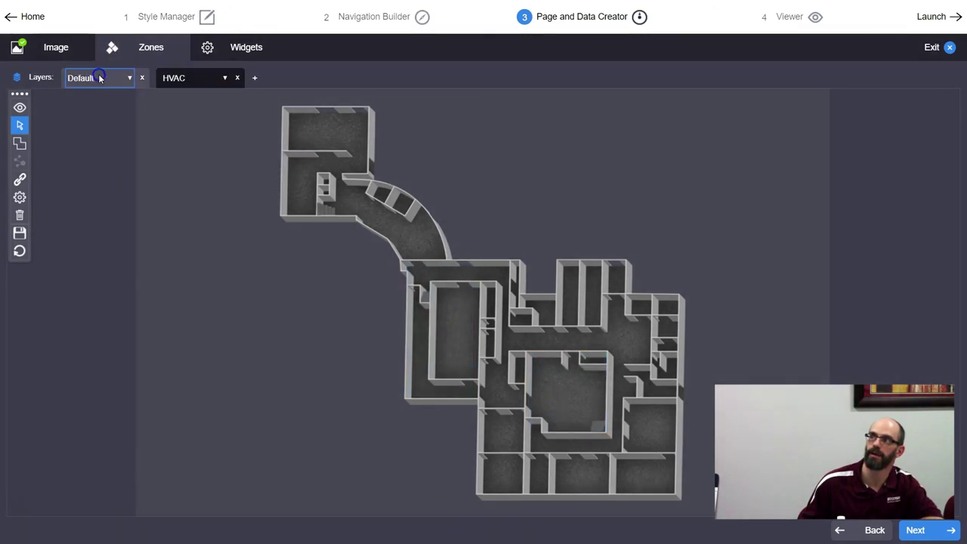
{"action": "left_click", "coordinate": [192, 79]}
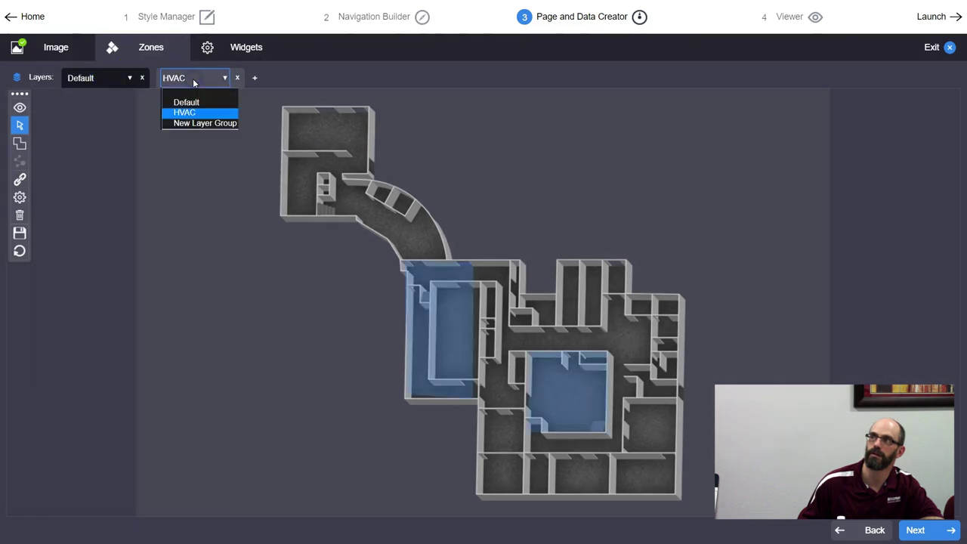
Switch between the Default and HVAC layers again to check which zones each shows, ending on HVAC.
{"action": "left_click", "coordinate": [193, 78]}
{"action": "left_click", "coordinate": [108, 80]}
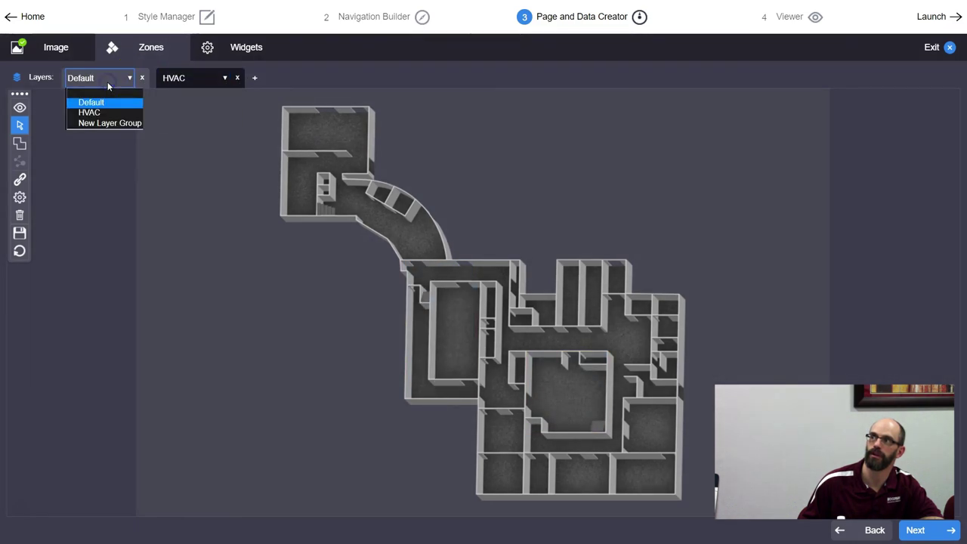
{"action": "left_click", "coordinate": [108, 83]}
{"action": "left_click", "coordinate": [187, 80]}
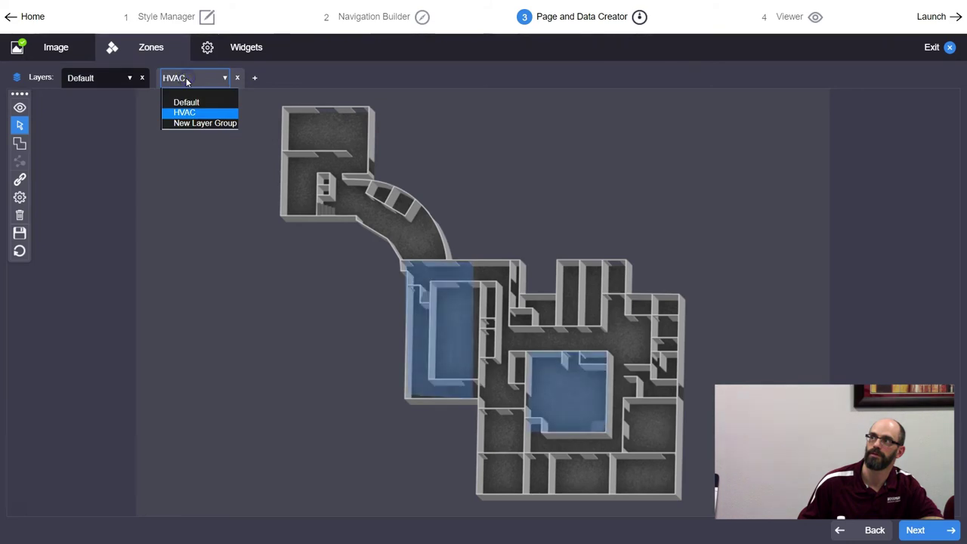
{"action": "left_click", "coordinate": [186, 81]}
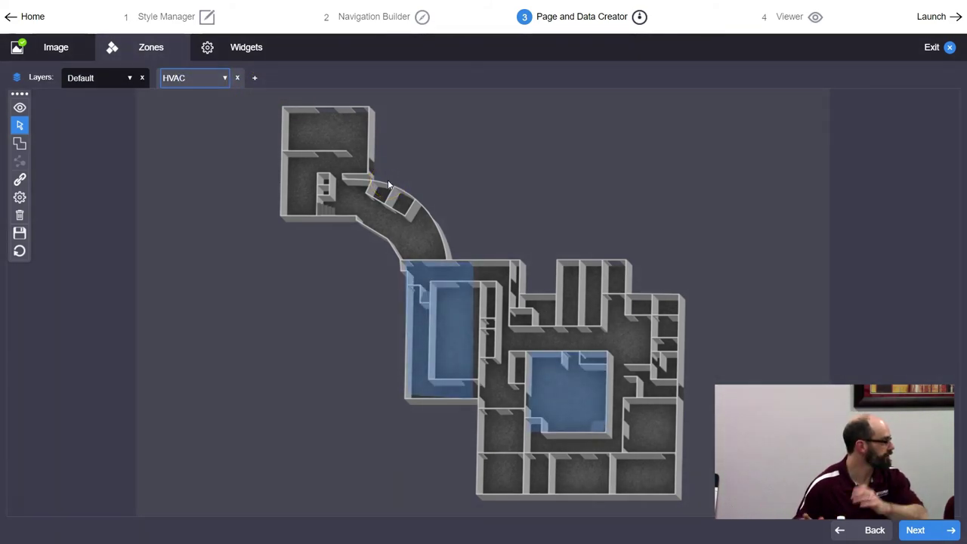
{"action": "left_click", "coordinate": [382, 180]}
{"action": "left_click", "coordinate": [298, 151]}
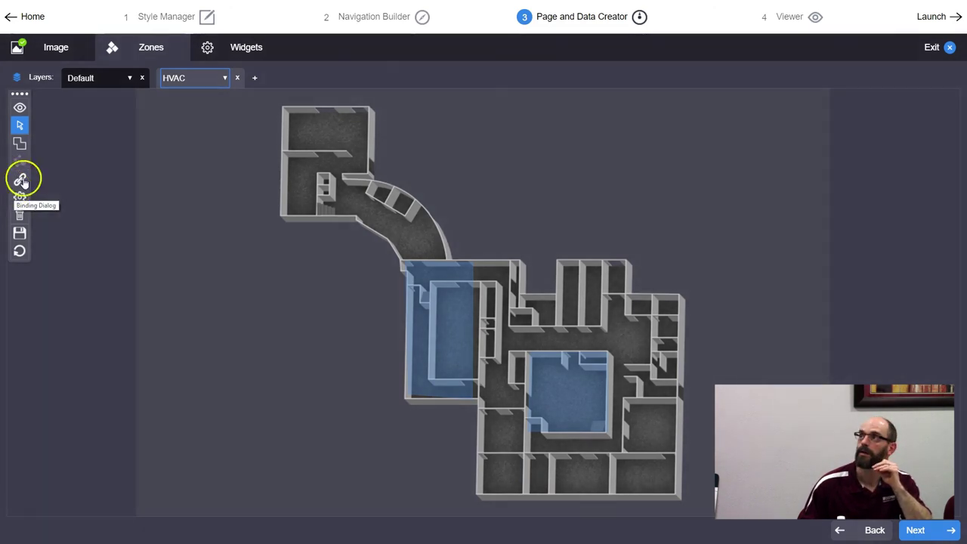
{"action": "left_click", "coordinate": [181, 80]}
{"action": "left_click", "coordinate": [181, 79]}
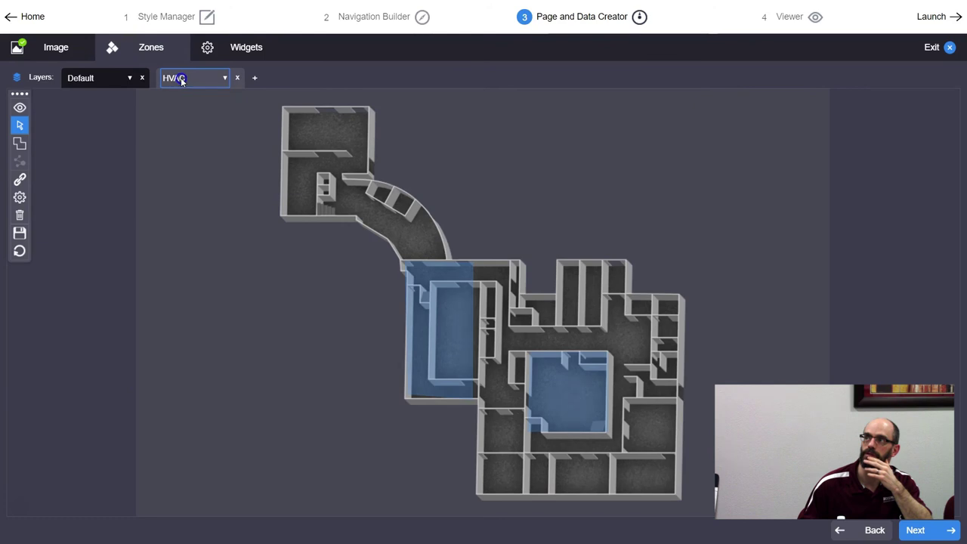
Bind Controller_1 to the tall HVAC zone and Controller_2 to the square HVAC zone, and save the page.
{"action": "left_click", "coordinate": [20, 180]}
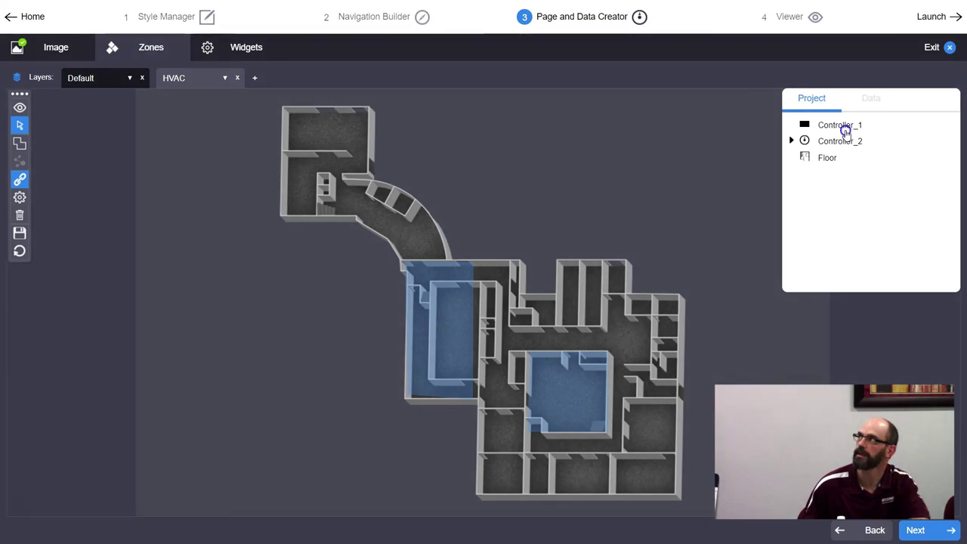
{"action": "left_click_drag", "start_coordinate": [840, 127], "coordinate": [454, 308]}
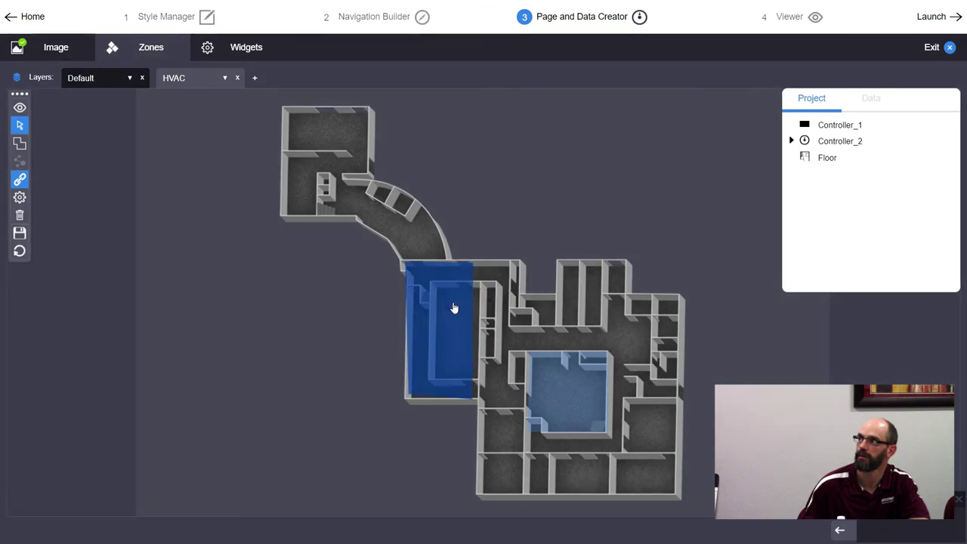
{"action": "left_click_drag", "start_coordinate": [836, 136], "coordinate": [567, 412]}
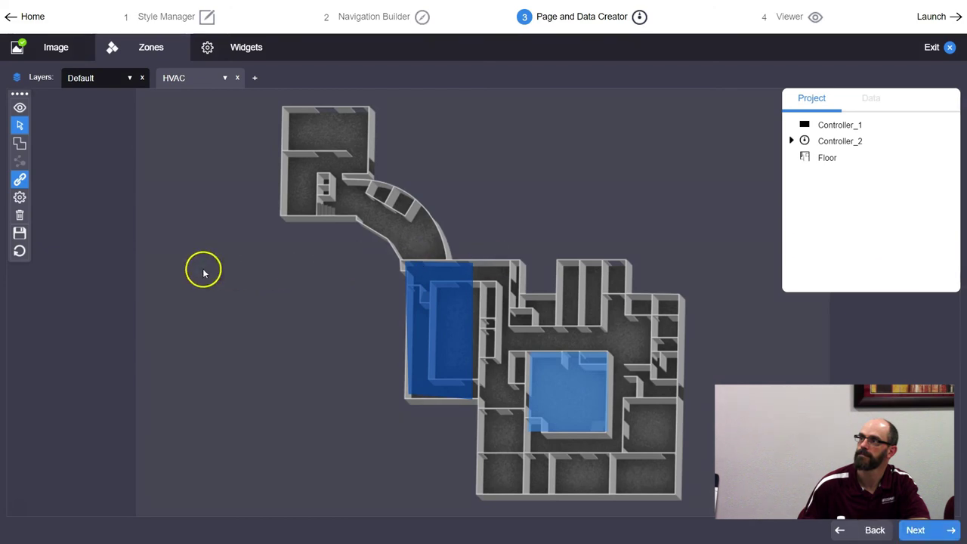
{"action": "left_click", "coordinate": [21, 234]}
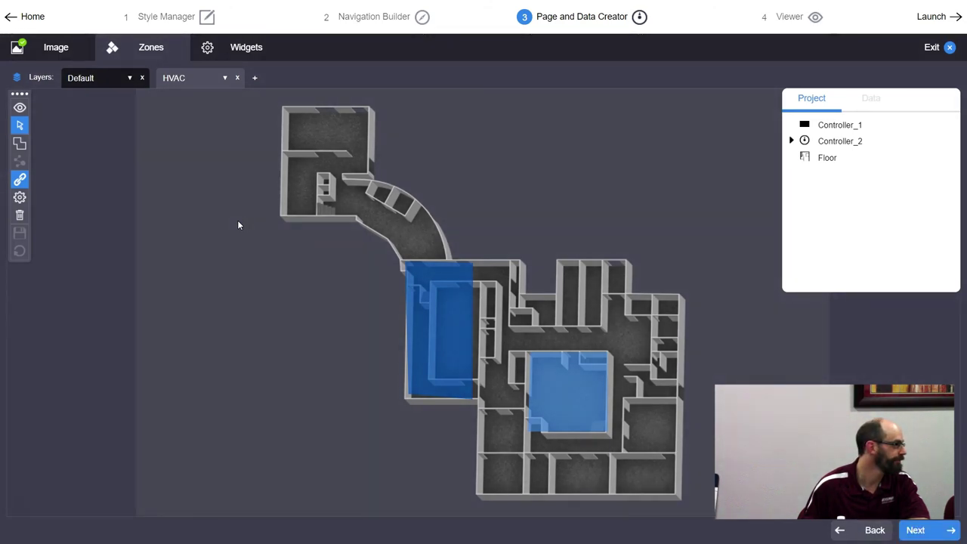
Open the Floor page's widget editing and check the layer choice there, keeping Default.
{"action": "left_click", "coordinate": [246, 48]}
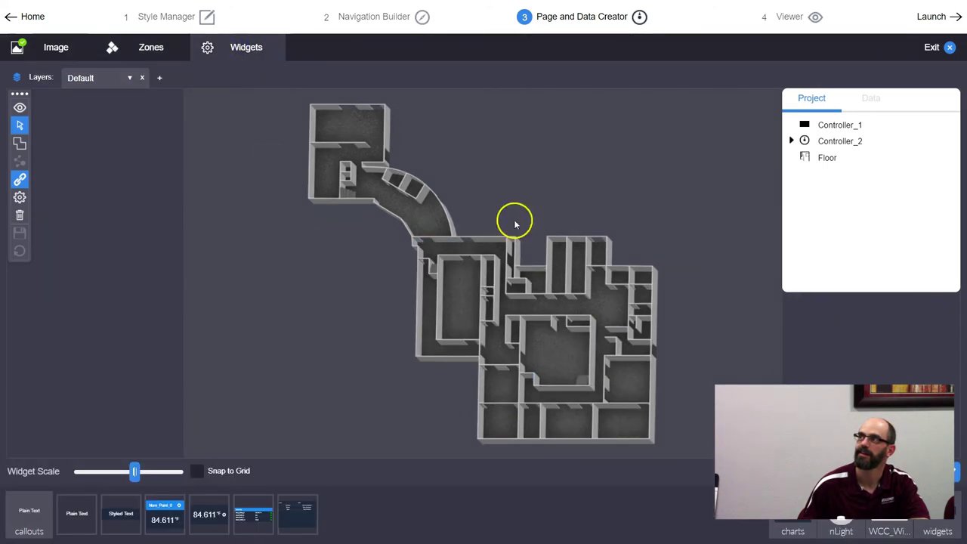
{"action": "left_click", "coordinate": [108, 80]}
{"action": "left_click", "coordinate": [108, 80]}
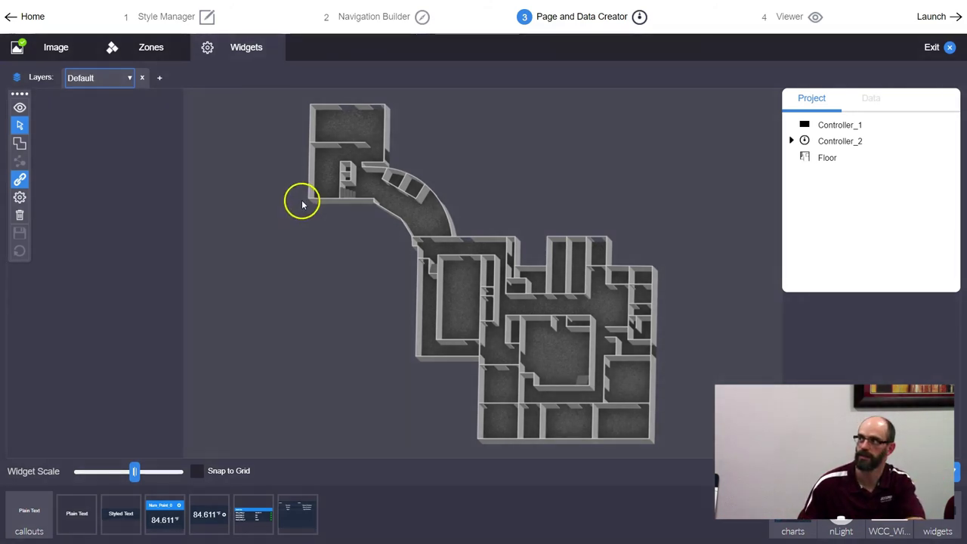
{"action": "left_click", "coordinate": [103, 85]}
{"action": "left_click", "coordinate": [104, 87]}
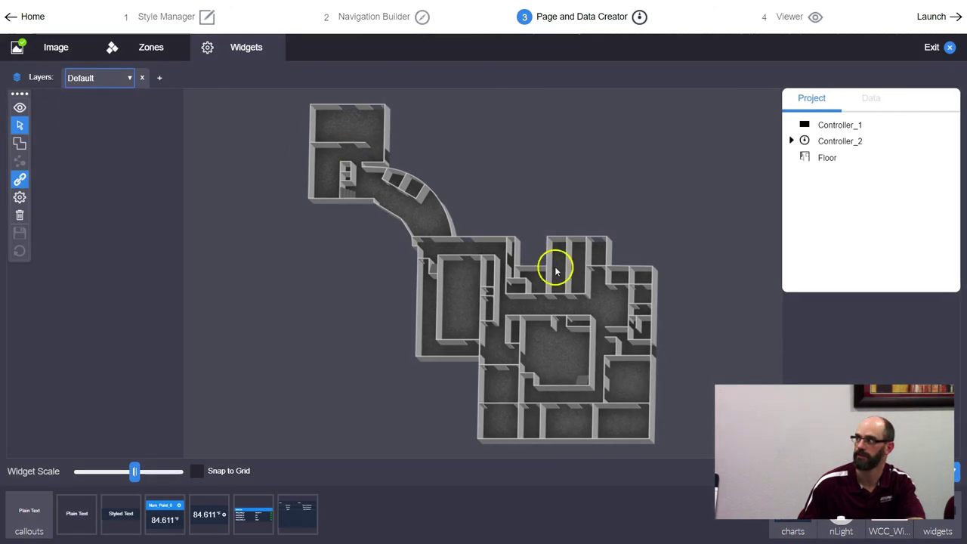
Place a Layer Selection Tool from the widgets collection in the empty area beside the tall room, and return to the page view.
{"action": "left_click", "coordinate": [938, 530]}
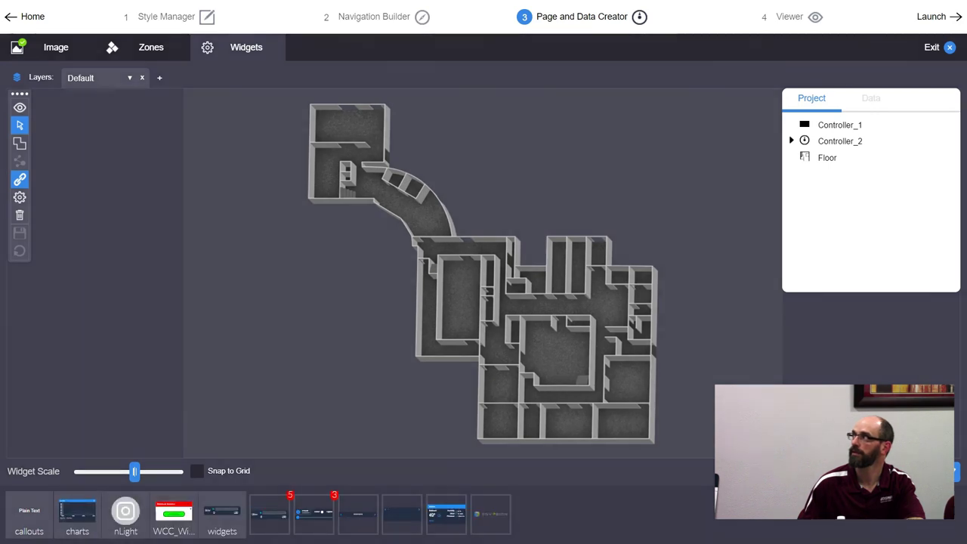
{"action": "left_click", "coordinate": [319, 513]}
{"action": "left_click", "coordinate": [260, 517]}
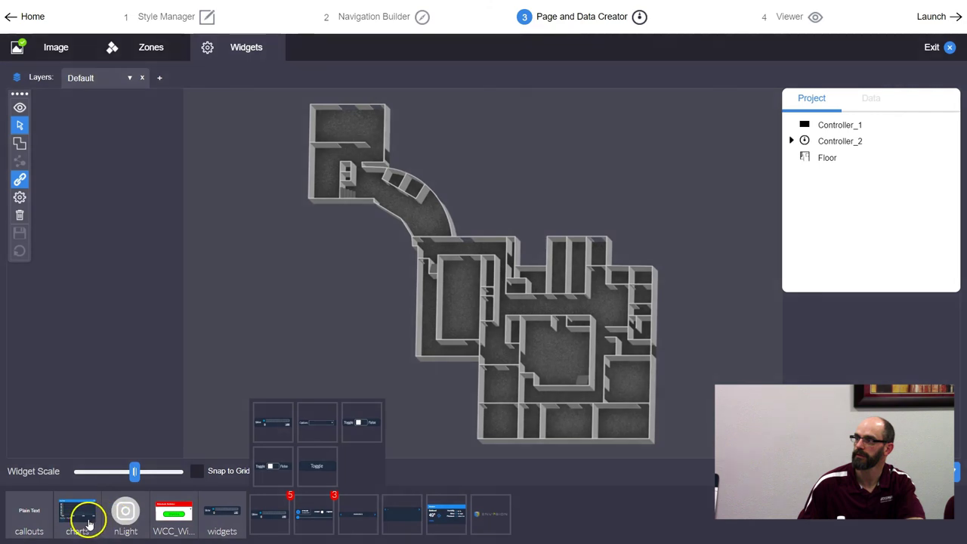
{"action": "left_click", "coordinate": [218, 520]}
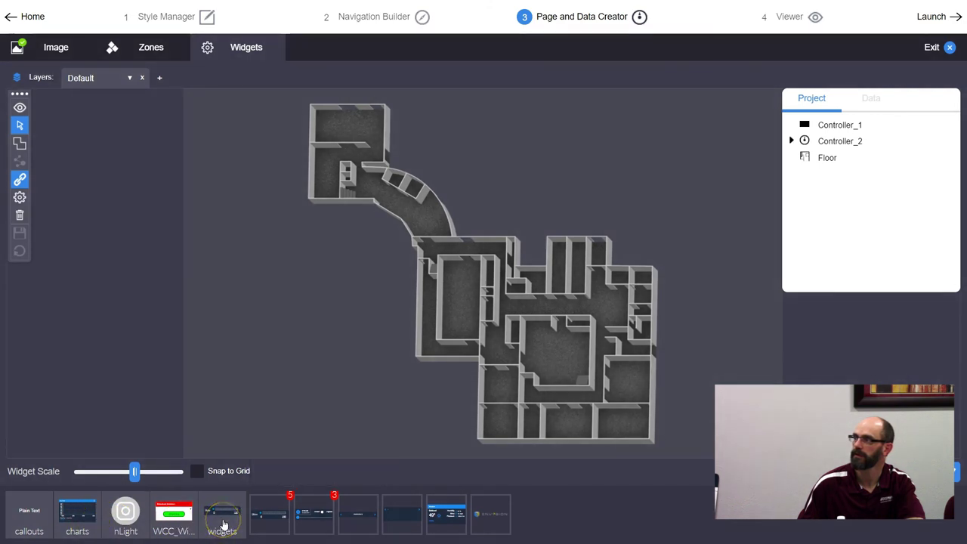
{"action": "left_click", "coordinate": [364, 524]}
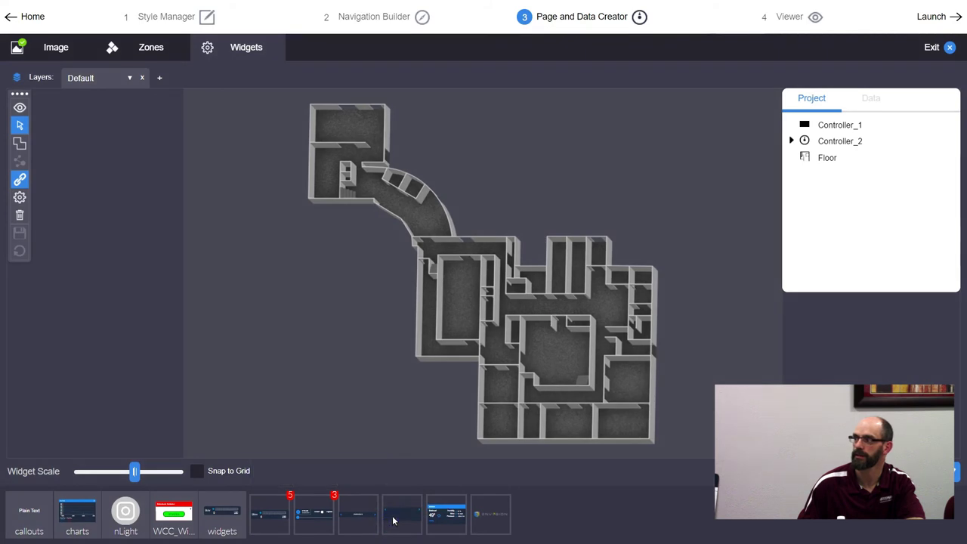
{"action": "left_click_drag", "start_coordinate": [393, 520], "coordinate": [259, 264]}
{"action": "left_click", "coordinate": [284, 324]}
{"action": "left_click", "coordinate": [317, 365]}
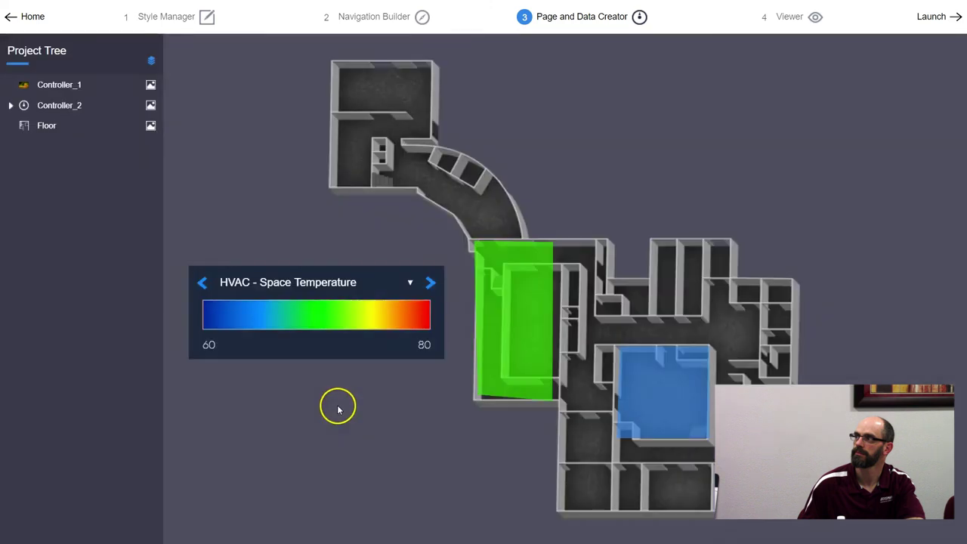
Reopen the Floor page's widget editing and place a Weather widget in the empty area above the plan's lower wing.
{"action": "left_click", "coordinate": [151, 127]}
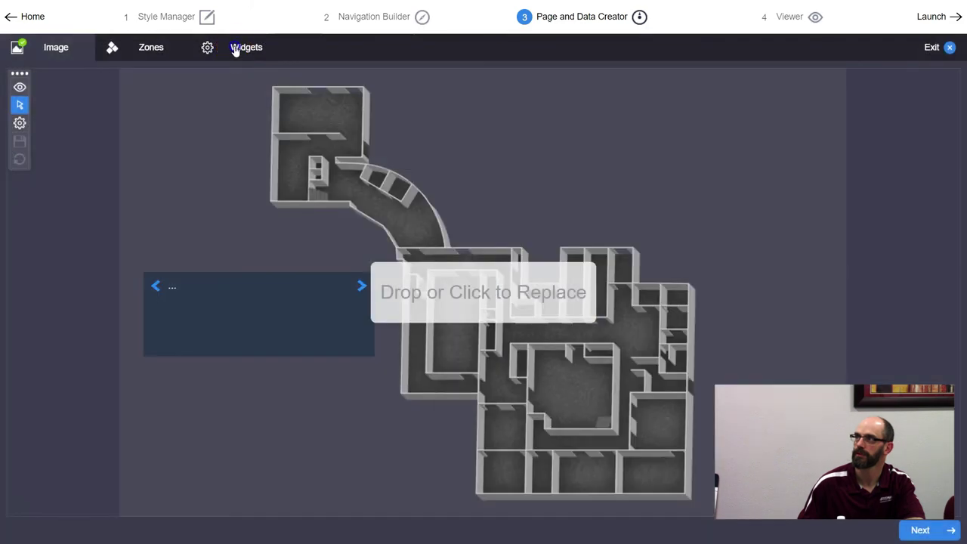
{"action": "left_click", "coordinate": [235, 49]}
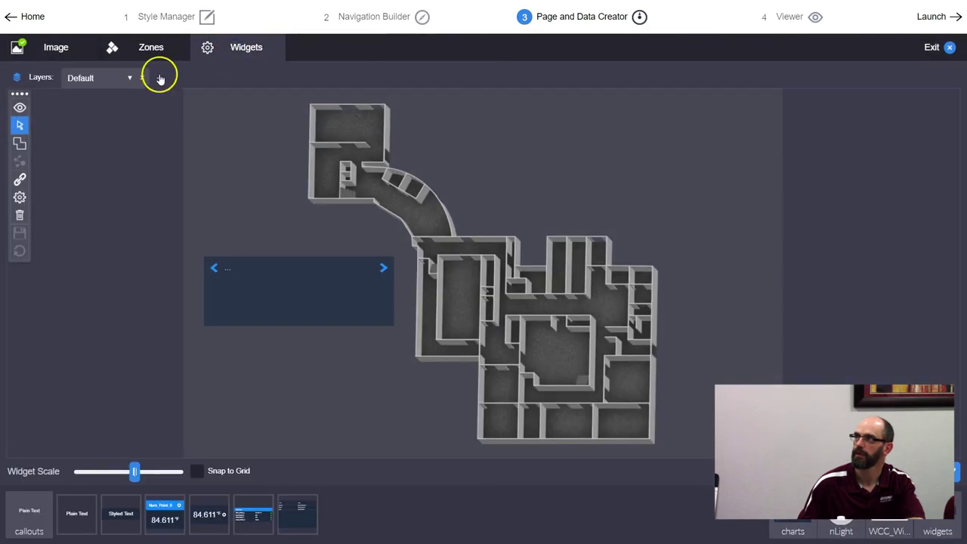
{"action": "left_click", "coordinate": [96, 83]}
{"action": "left_click", "coordinate": [97, 93]}
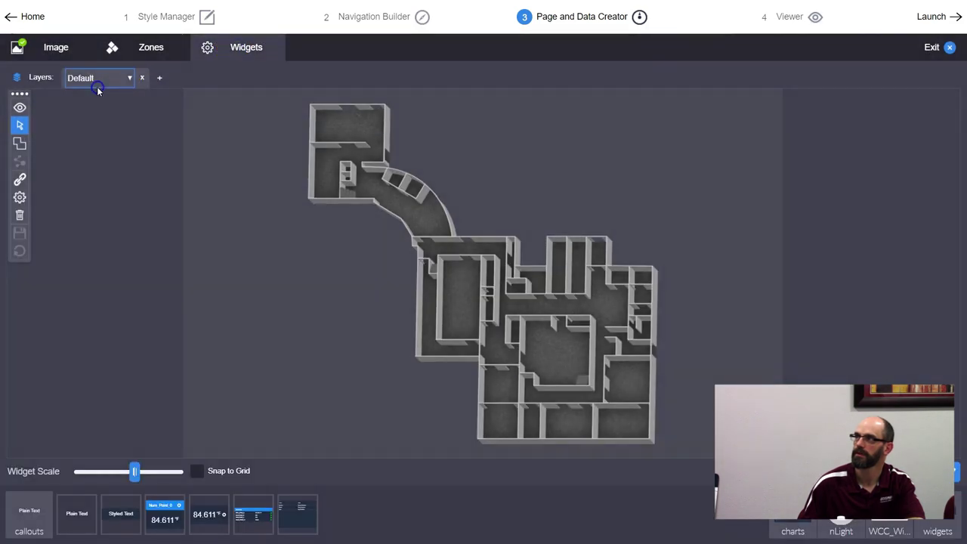
{"action": "left_click", "coordinate": [139, 117]}
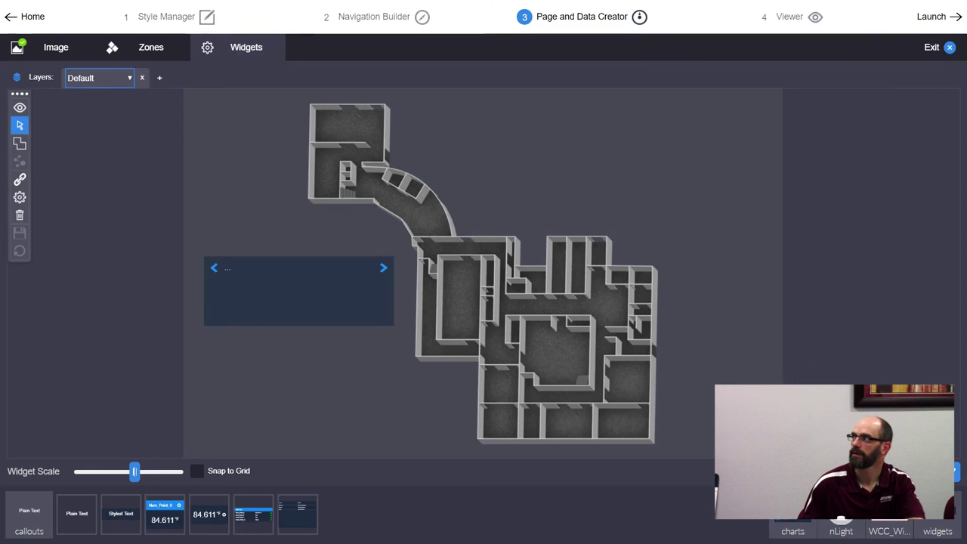
{"action": "left_click", "coordinate": [888, 529]}
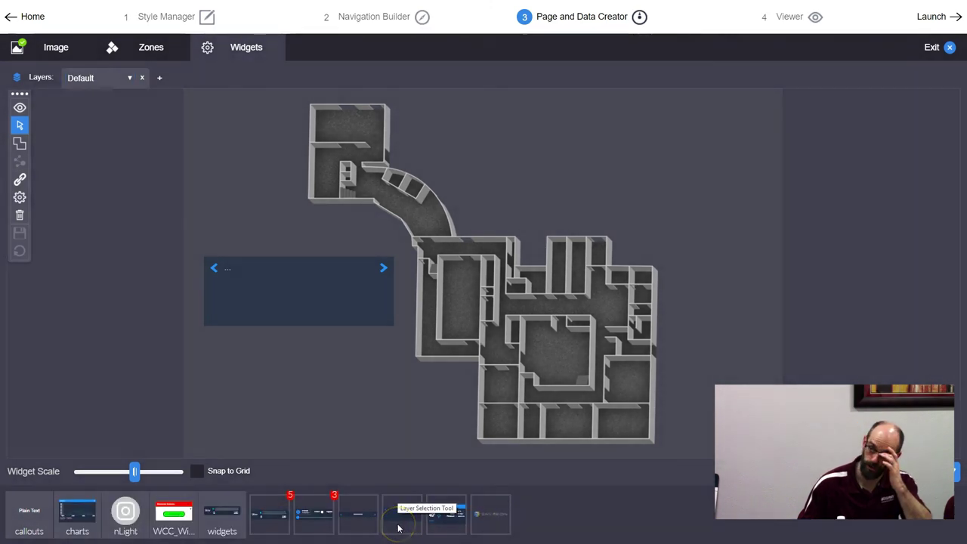
{"action": "left_click_drag", "start_coordinate": [433, 518], "coordinate": [630, 147]}
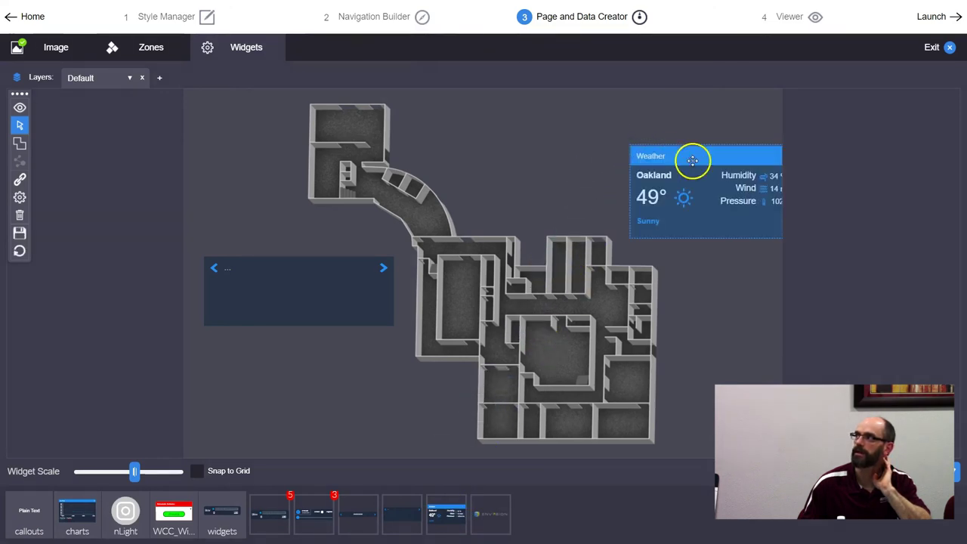
{"action": "left_click_drag", "start_coordinate": [691, 155], "coordinate": [586, 136]}
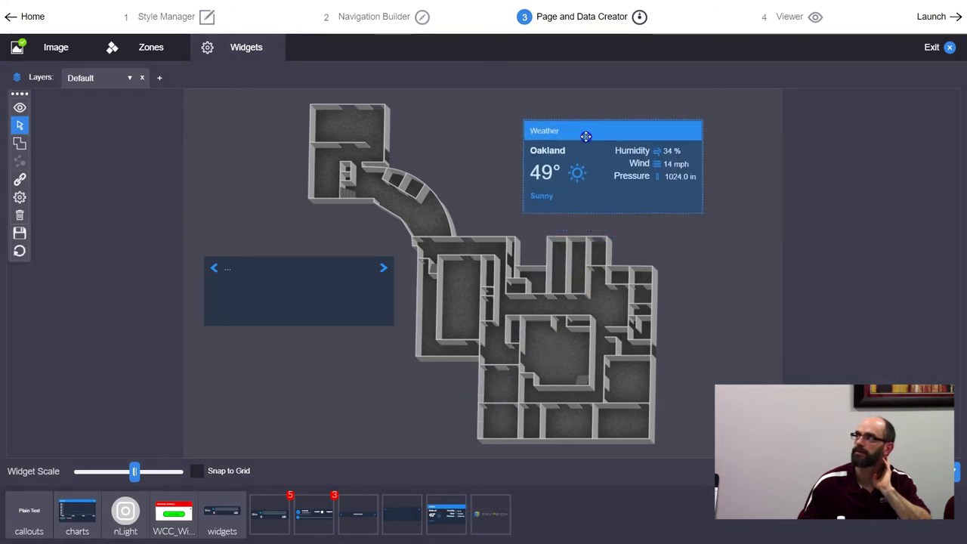
Set the Weather widget's postal code to 50009.
{"action": "right_click", "coordinate": [562, 176]}
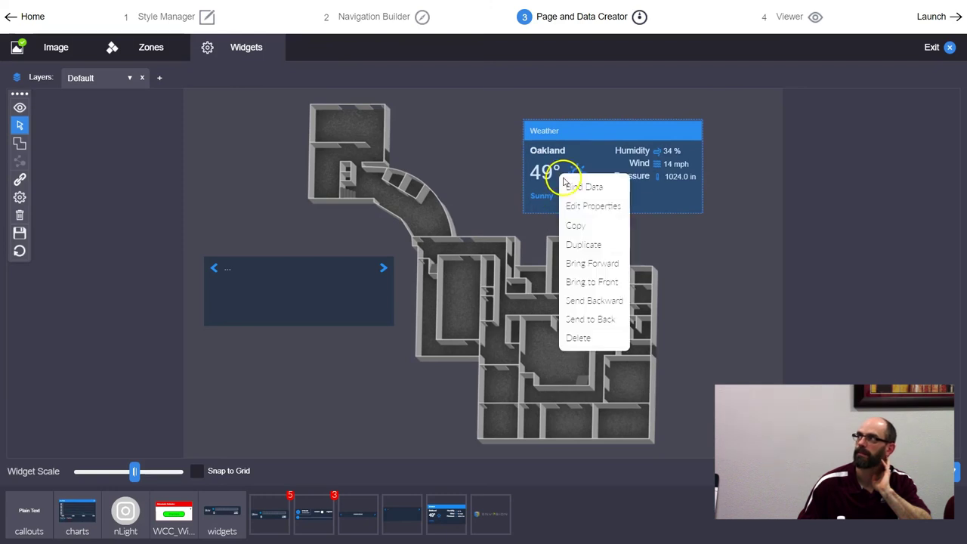
{"action": "left_click", "coordinate": [596, 204]}
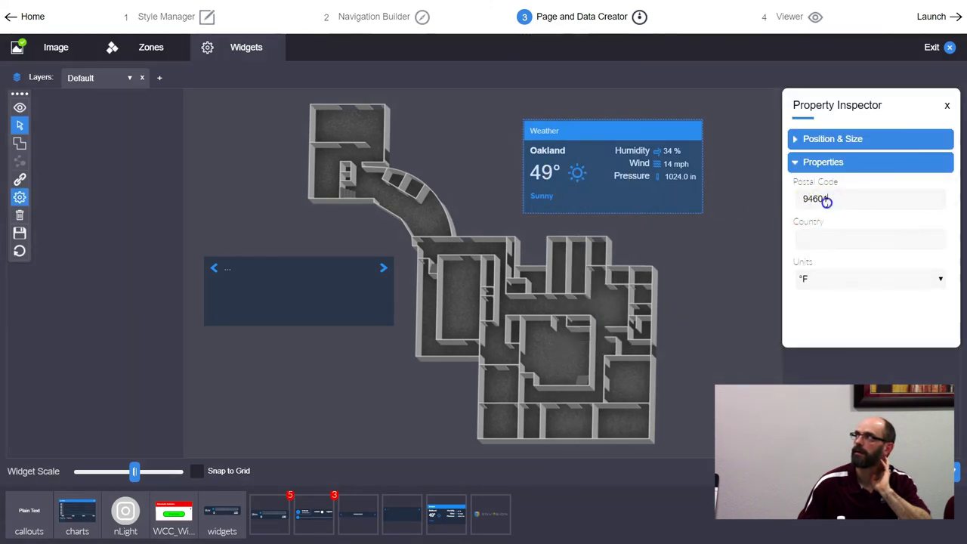
{"action": "type", "text": "50009"}
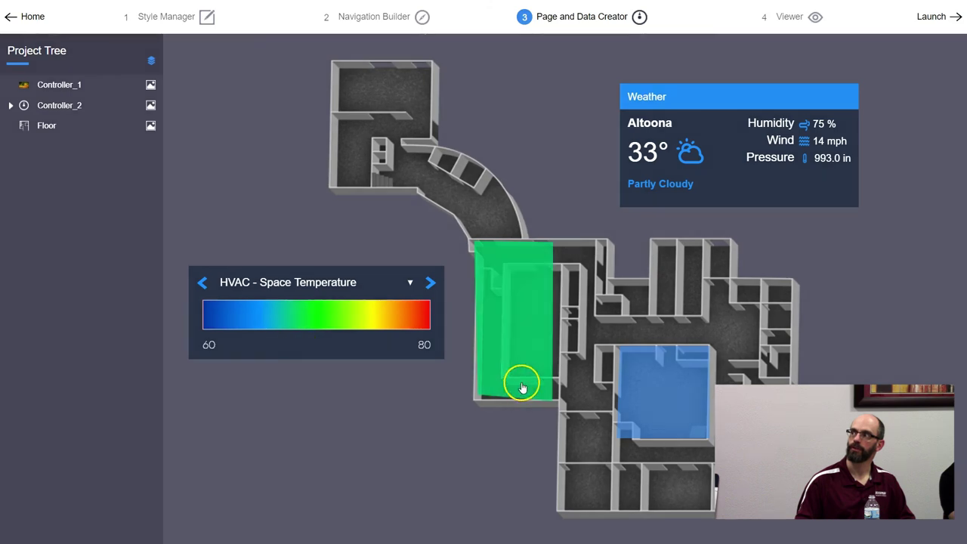
Switch the displayed layer to HVAC - CO2 and inspect the point values of both zones on the plan.
{"action": "mouse_move", "coordinate": [522, 387]}
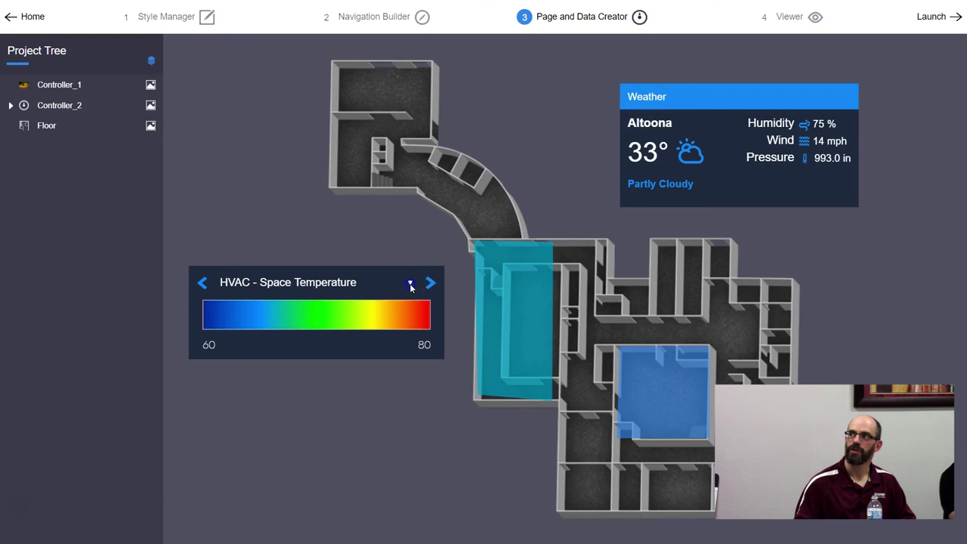
{"action": "left_click", "coordinate": [402, 282]}
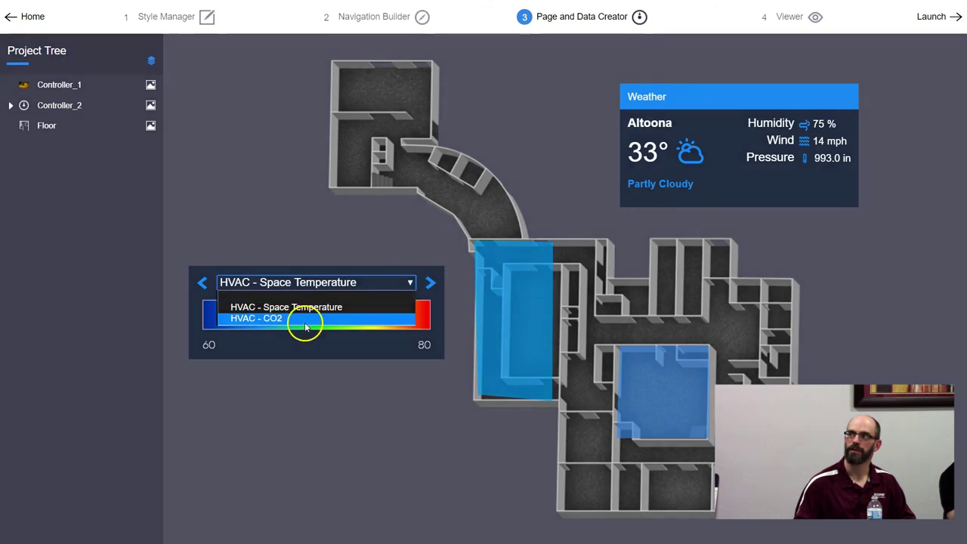
{"action": "left_click", "coordinate": [305, 322]}
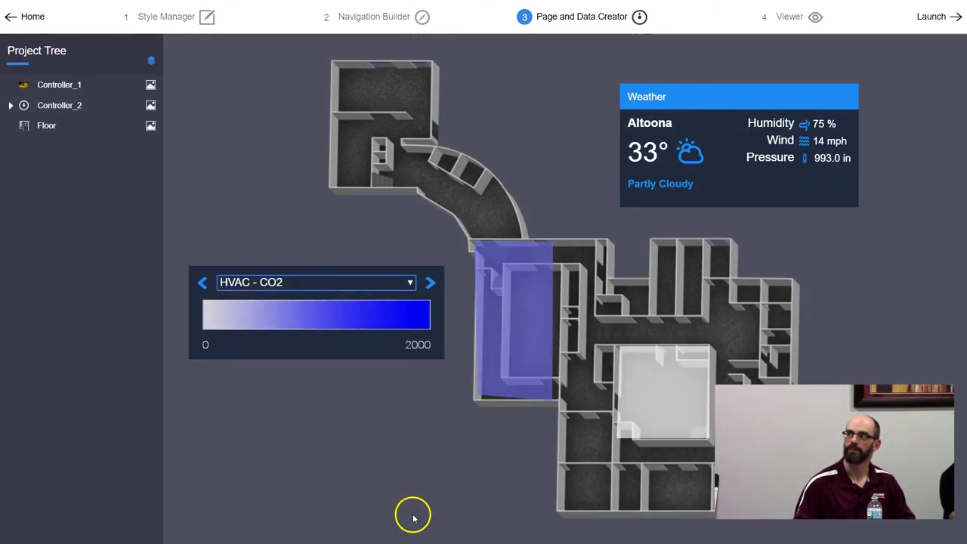
{"action": "mouse_move", "coordinate": [519, 362]}
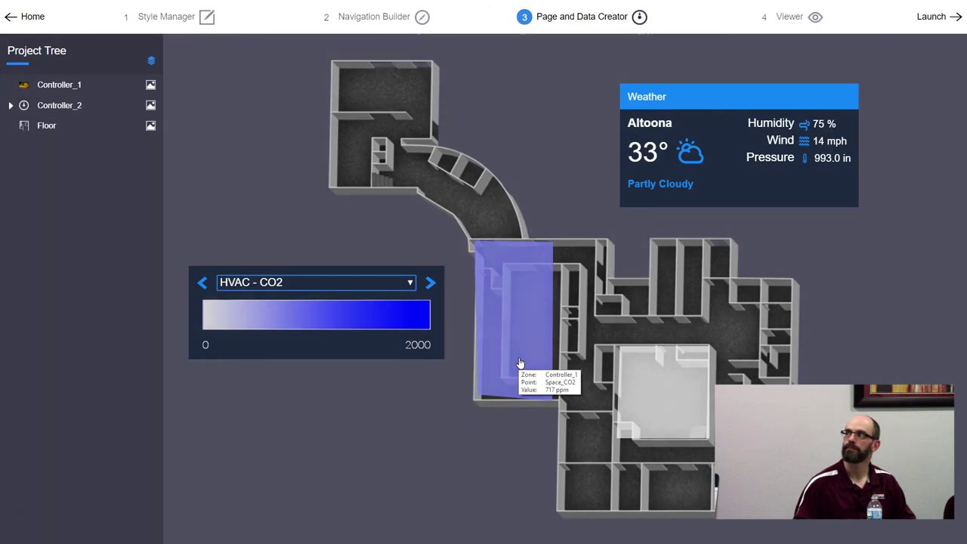
{"action": "mouse_move", "coordinate": [662, 430]}
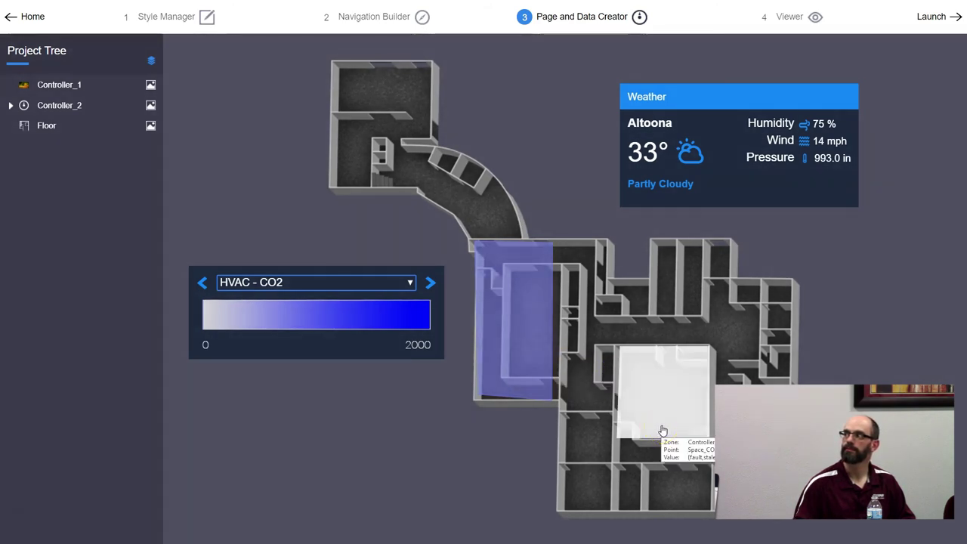
{"action": "left_click", "coordinate": [514, 308]}
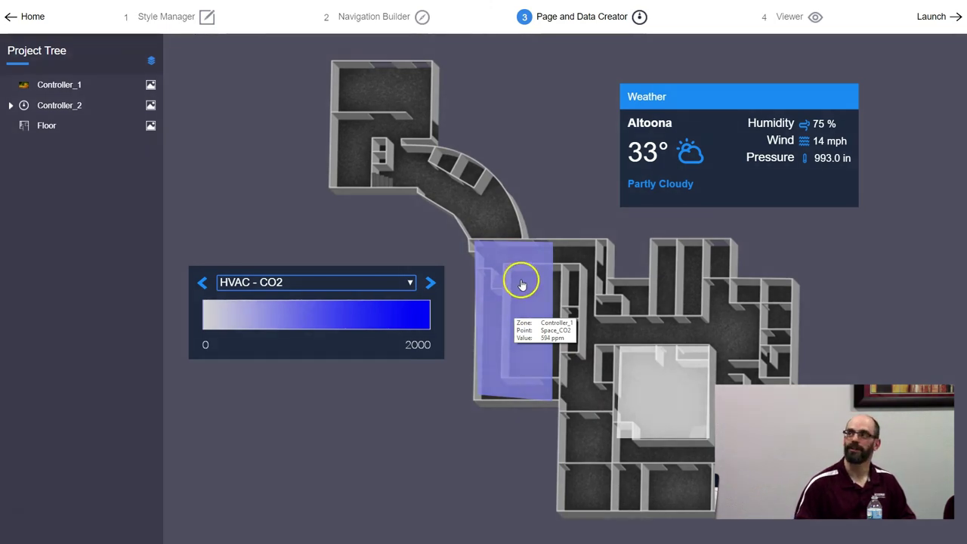
Open the Layer Manager on the CO2 layer and view the fill settings of its default color.
{"action": "left_click", "coordinate": [151, 61]}
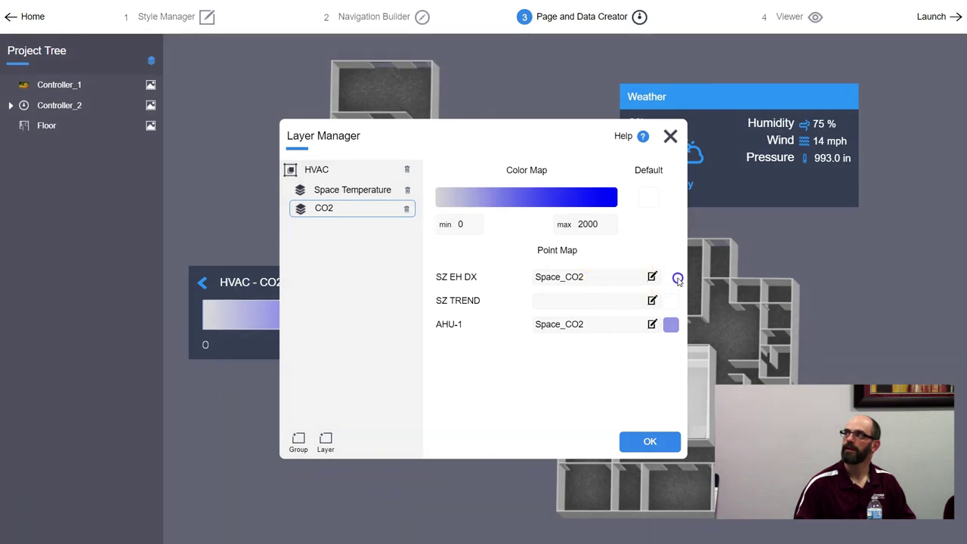
{"action": "left_click", "coordinate": [648, 197]}
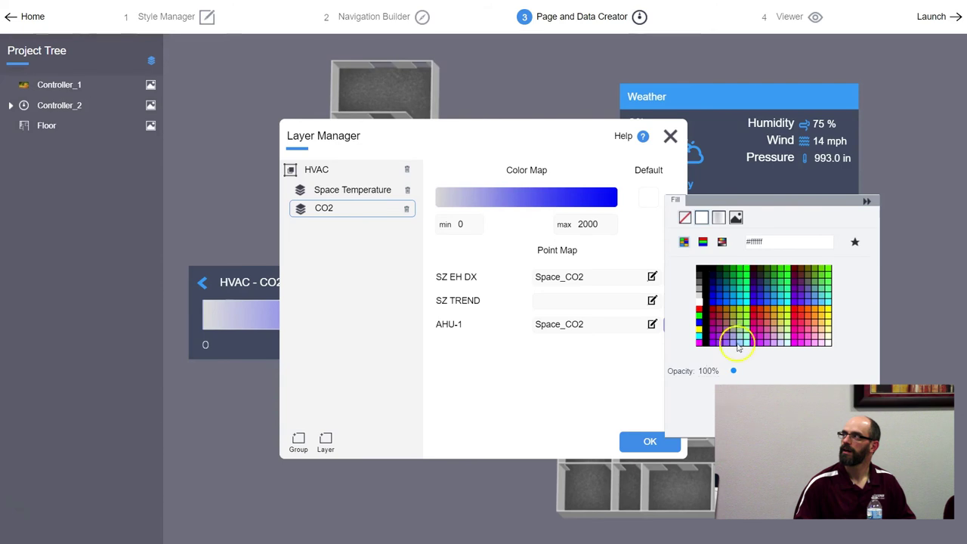
{"action": "left_click", "coordinate": [868, 202]}
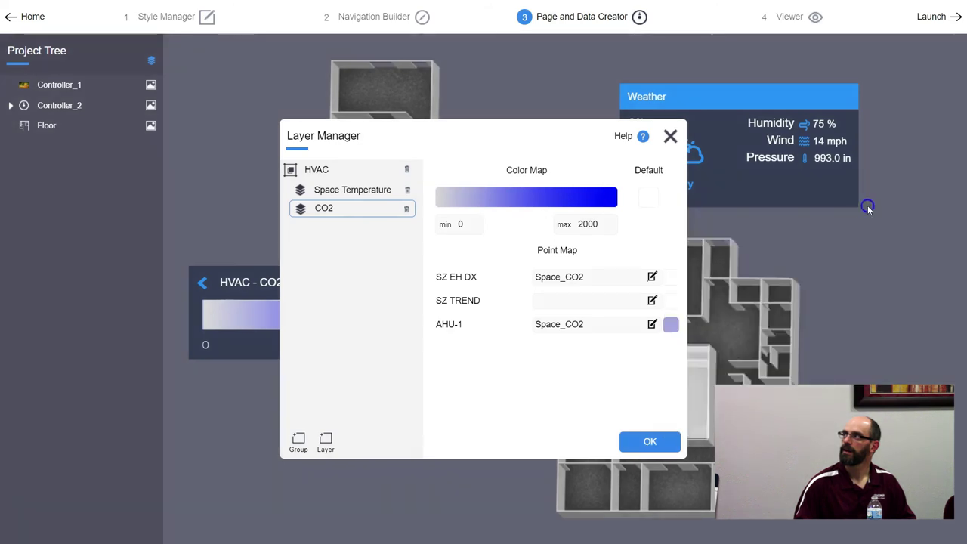
Add a second light grey stop near the low end of the CO2 layer's color map gradient.
{"action": "left_click", "coordinate": [528, 198]}
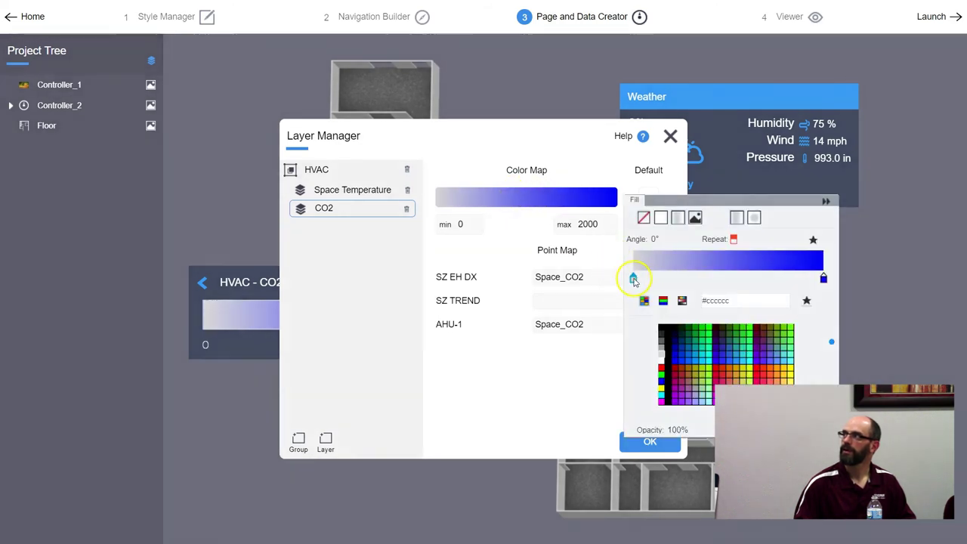
{"action": "left_click_drag", "start_coordinate": [633, 279], "coordinate": [639, 280]}
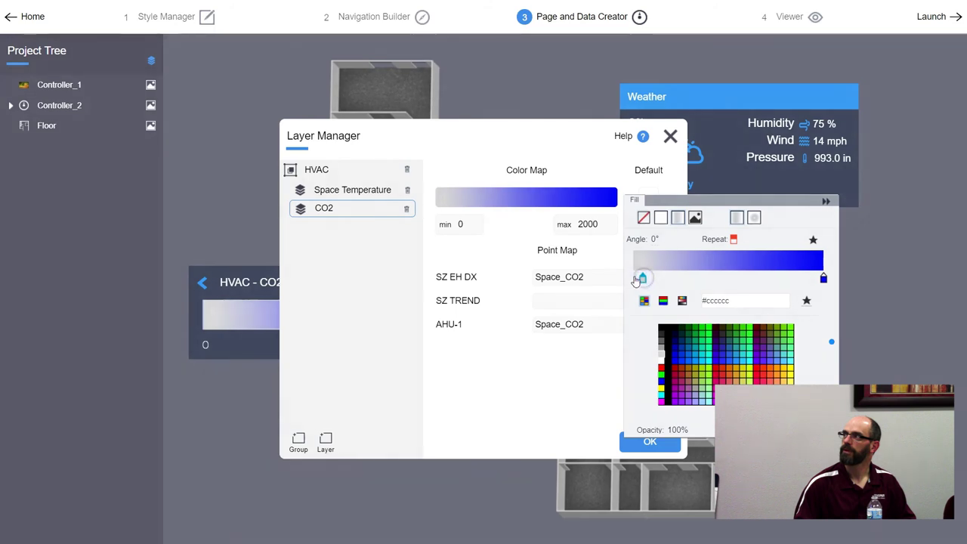
{"action": "left_click_drag", "start_coordinate": [639, 279], "coordinate": [633, 278]}
Try to remove the fill from the CO2 layer's color map.
{"action": "left_click", "coordinate": [659, 217]}
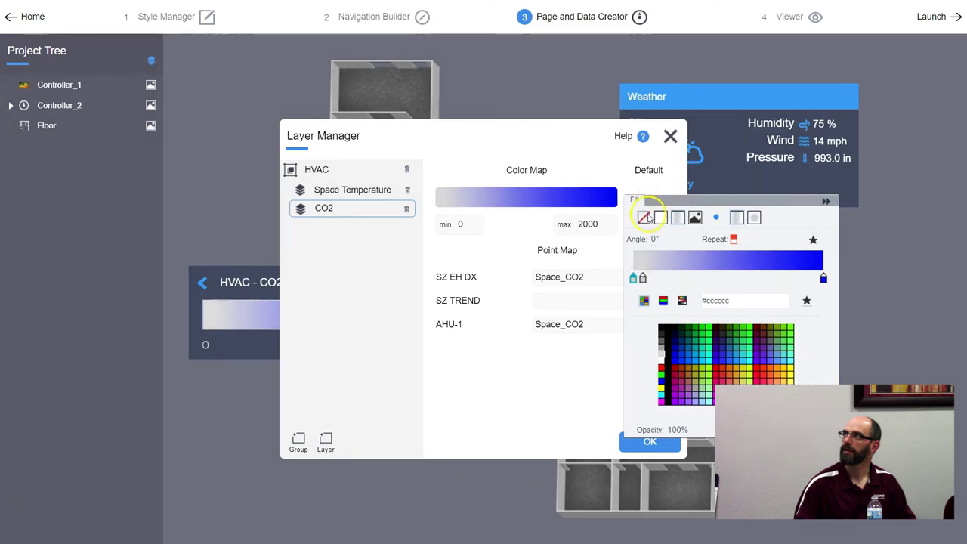
{"action": "left_click", "coordinate": [643, 218]}
{"action": "left_click", "coordinate": [658, 219]}
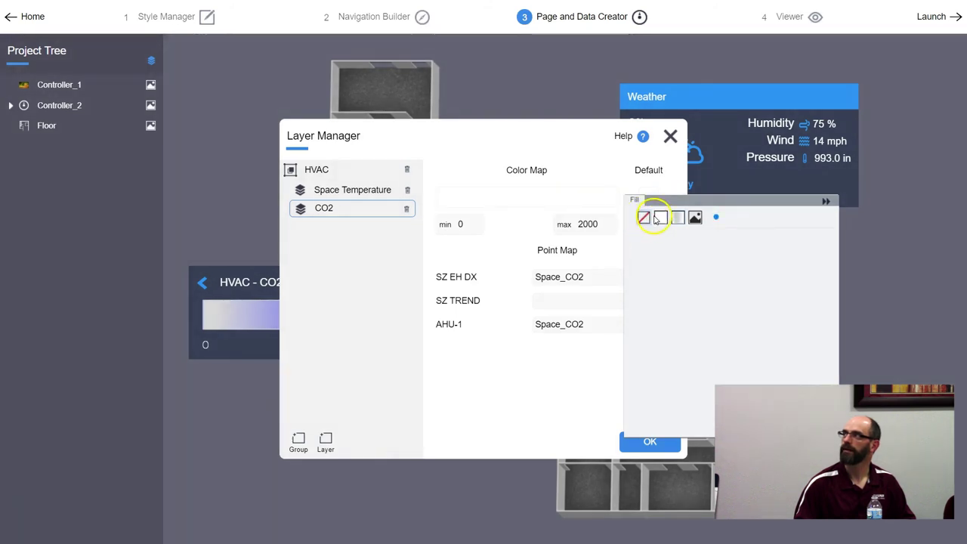
{"action": "left_click", "coordinate": [531, 368]}
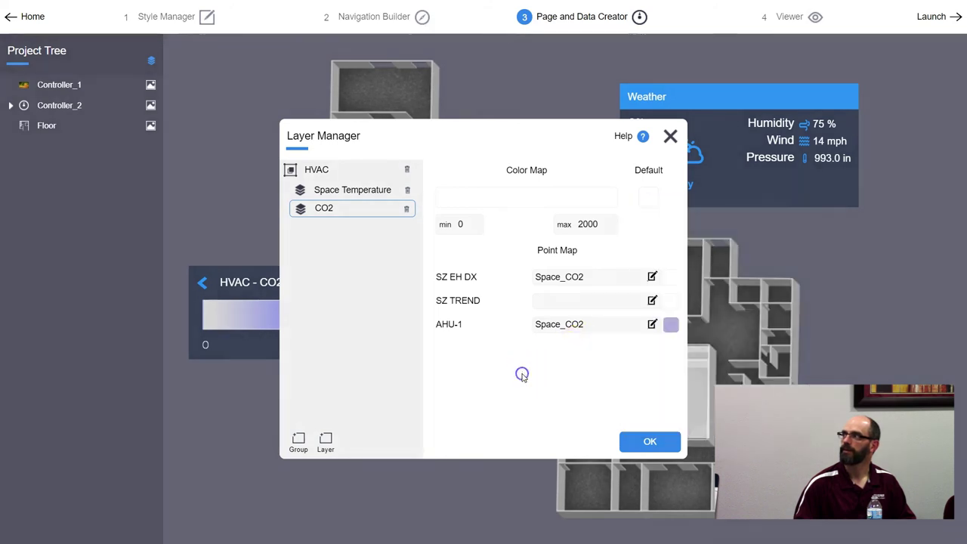
Restore the CO2 color map's grey-to-blue gradient, set its first stop's opacity to 0%, and apply the layer changes.
{"action": "left_click", "coordinate": [529, 196]}
{"action": "left_click", "coordinate": [660, 218]}
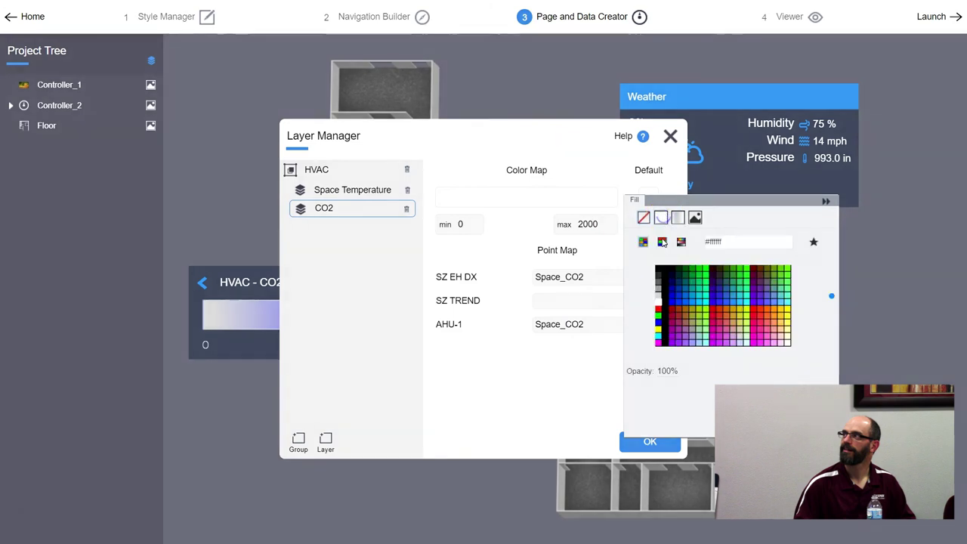
{"action": "type", "text": "1"}
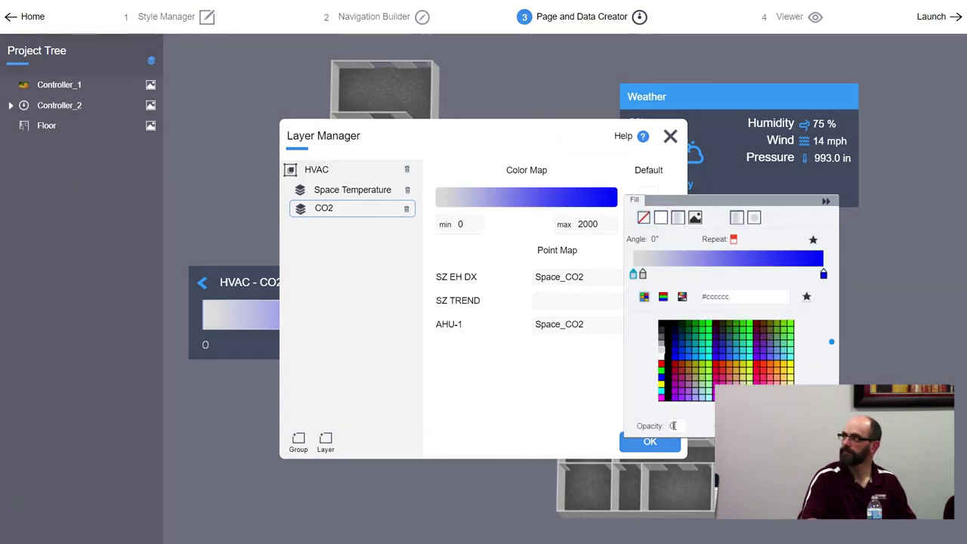
{"action": "key", "text": "Return"}
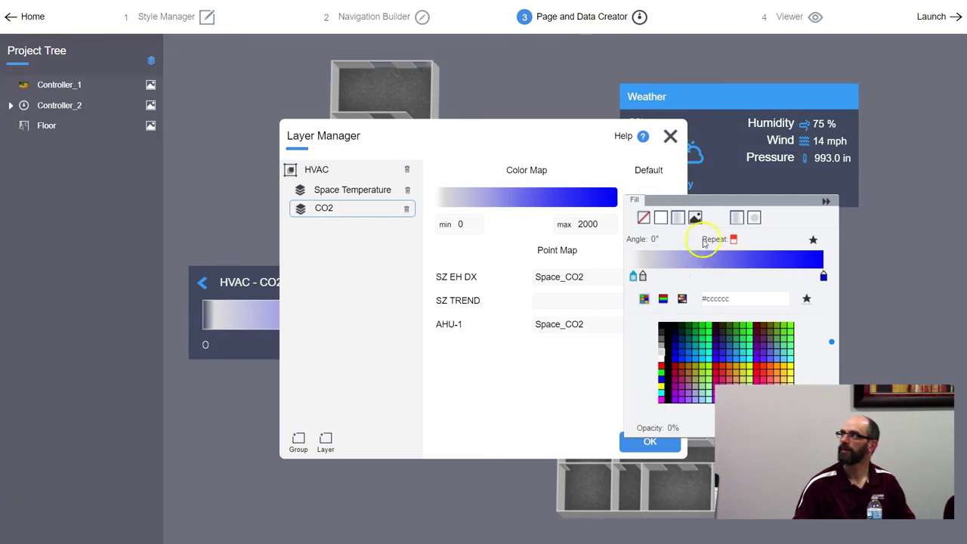
{"action": "left_click", "coordinate": [824, 201]}
{"action": "left_click", "coordinate": [649, 443]}
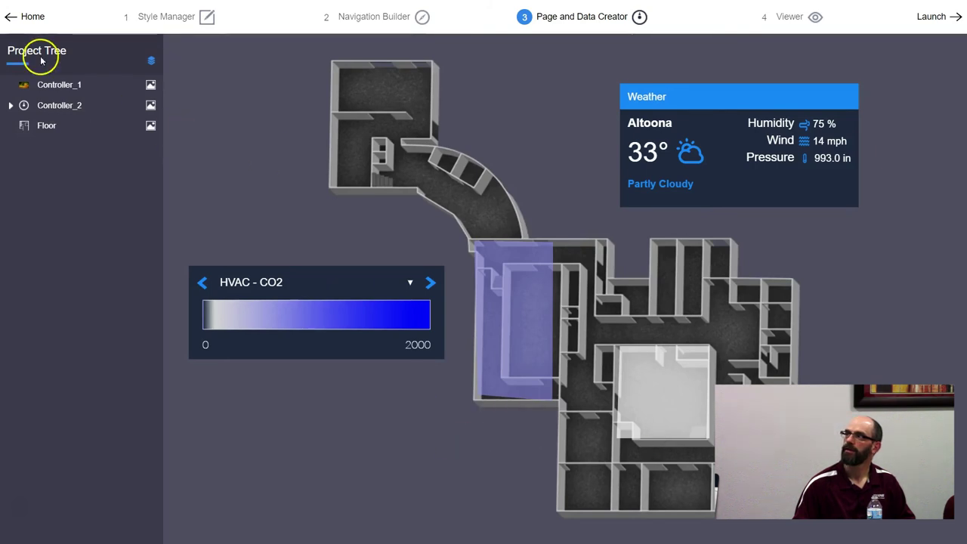
Reload the Floor page by way of Controller_1's page and inspect the CO2 point value of the white zone.
{"action": "left_click", "coordinate": [34, 85]}
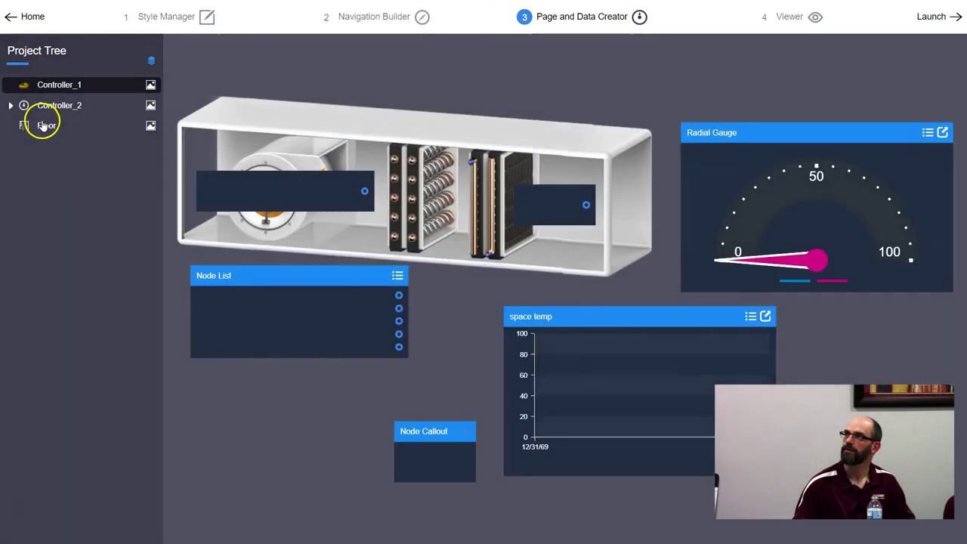
{"action": "left_click", "coordinate": [43, 125]}
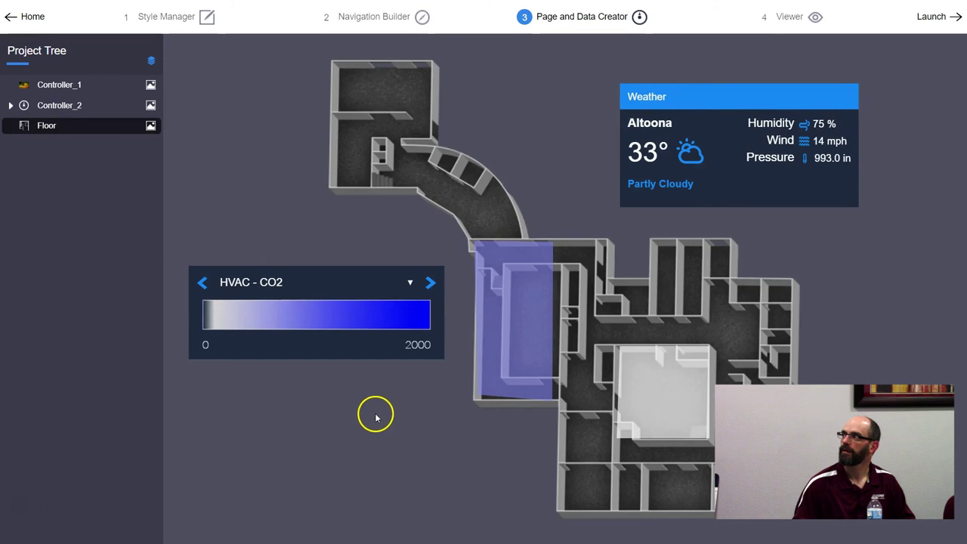
{"action": "mouse_move", "coordinate": [679, 407]}
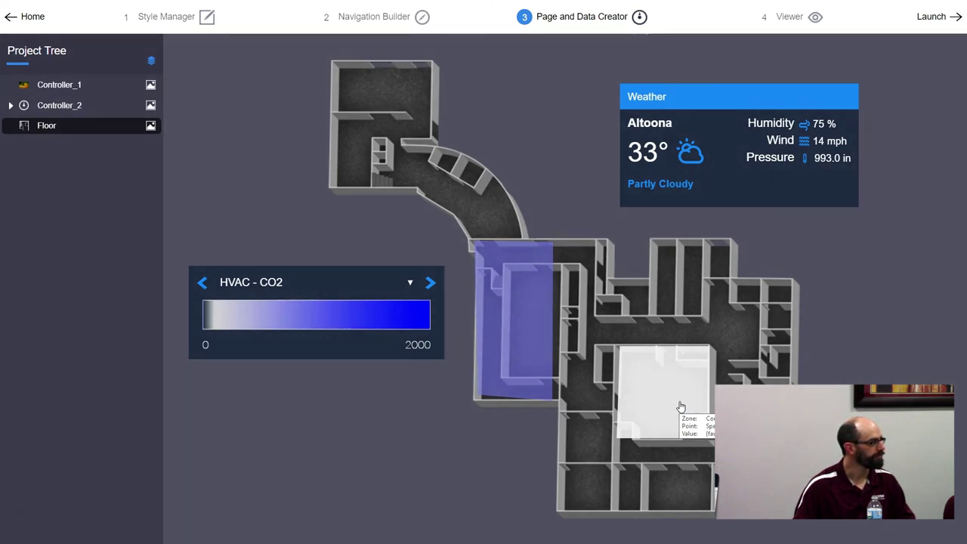
{"action": "left_click", "coordinate": [657, 401]}
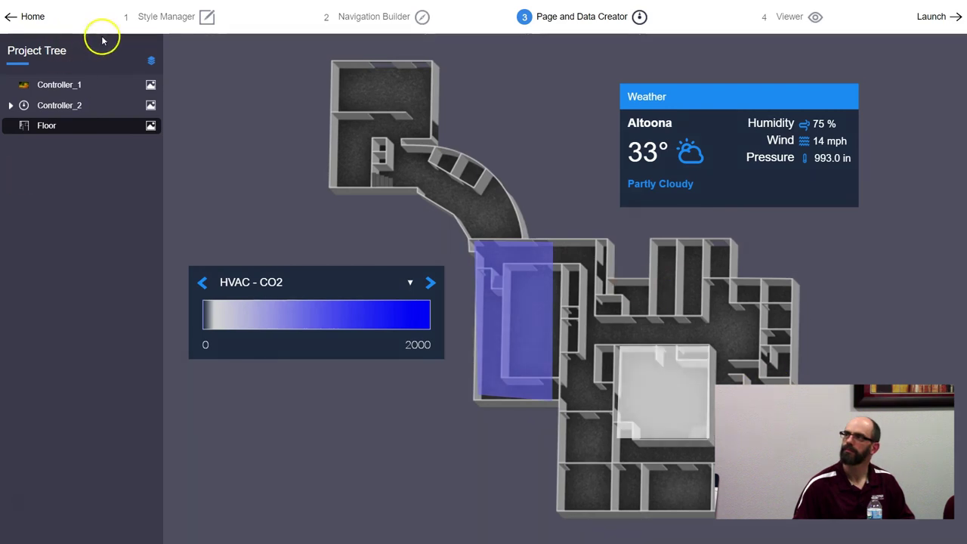
Set the opacity of the CO2 layer's white default fill to 0%, recheck it, and apply the layer changes.
{"action": "left_click", "coordinate": [157, 62]}
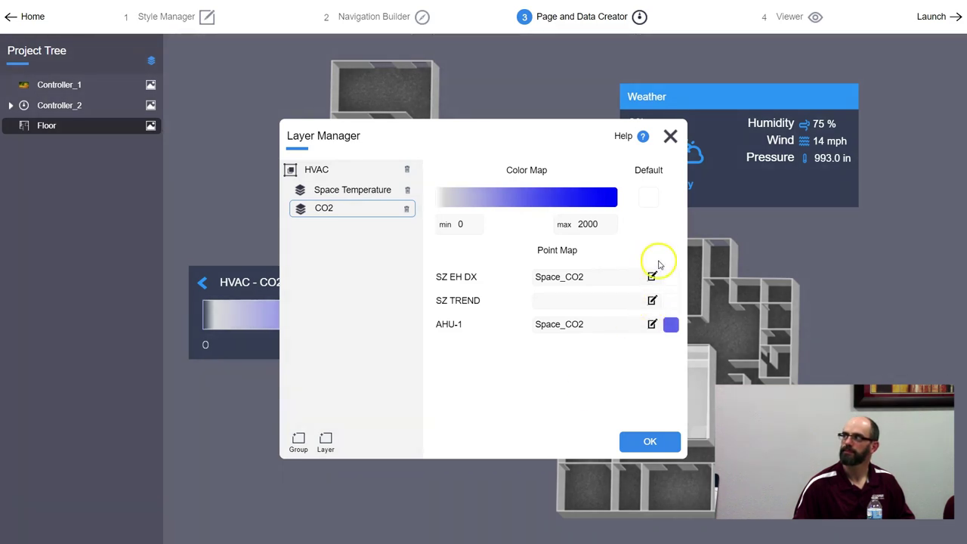
{"action": "left_click", "coordinate": [660, 218]}
{"action": "left_click", "coordinate": [653, 202]}
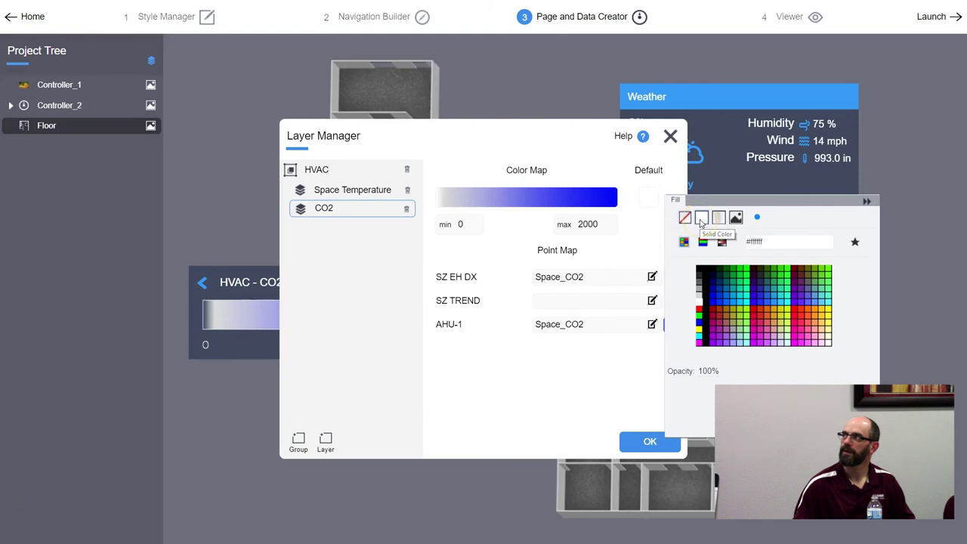
{"action": "left_click", "coordinate": [701, 308]}
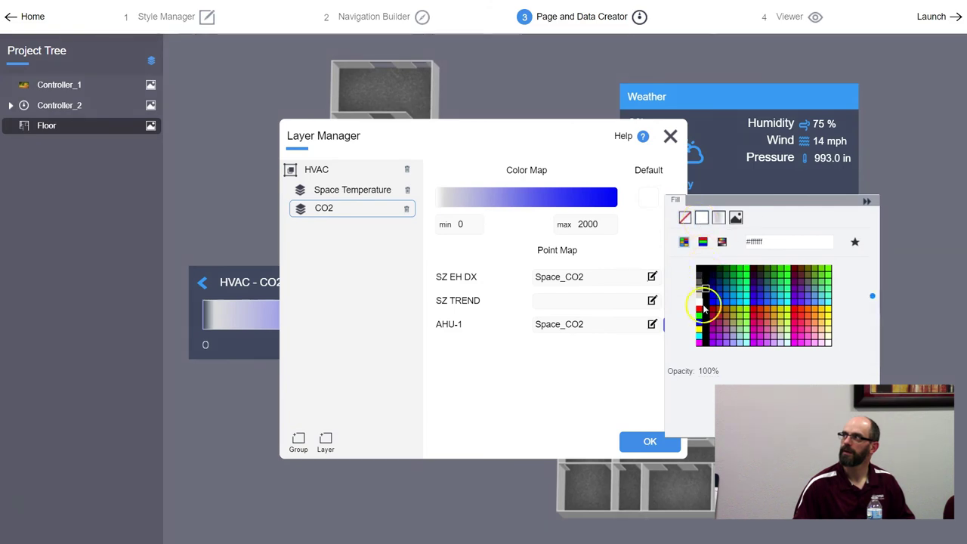
{"action": "left_click", "coordinate": [704, 371]}
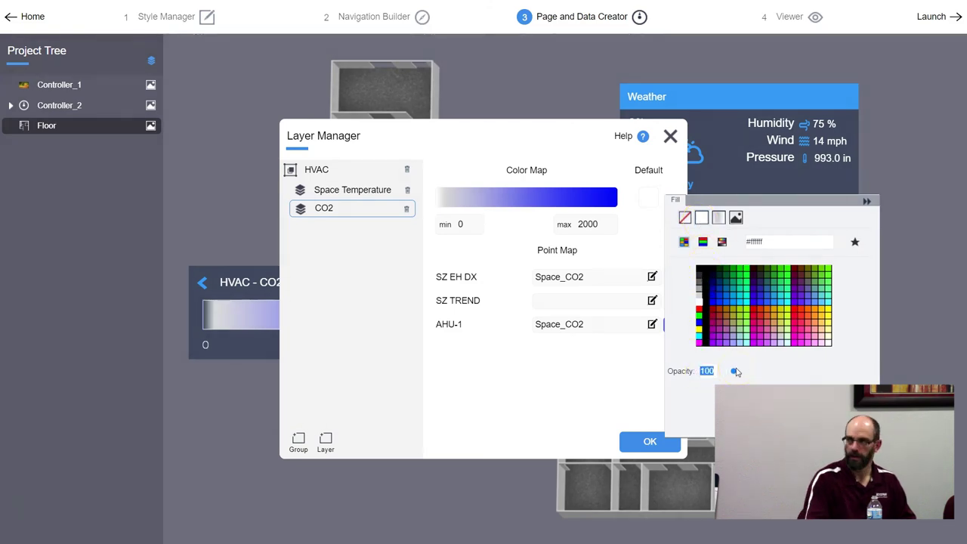
{"action": "type", "text": "0"}
{"action": "left_click", "coordinate": [676, 359]}
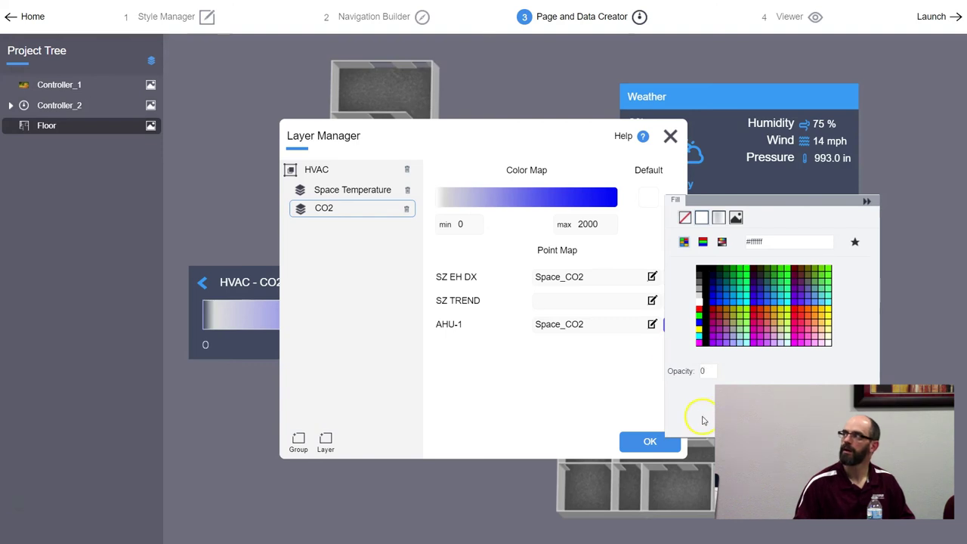
{"action": "left_click", "coordinate": [866, 202]}
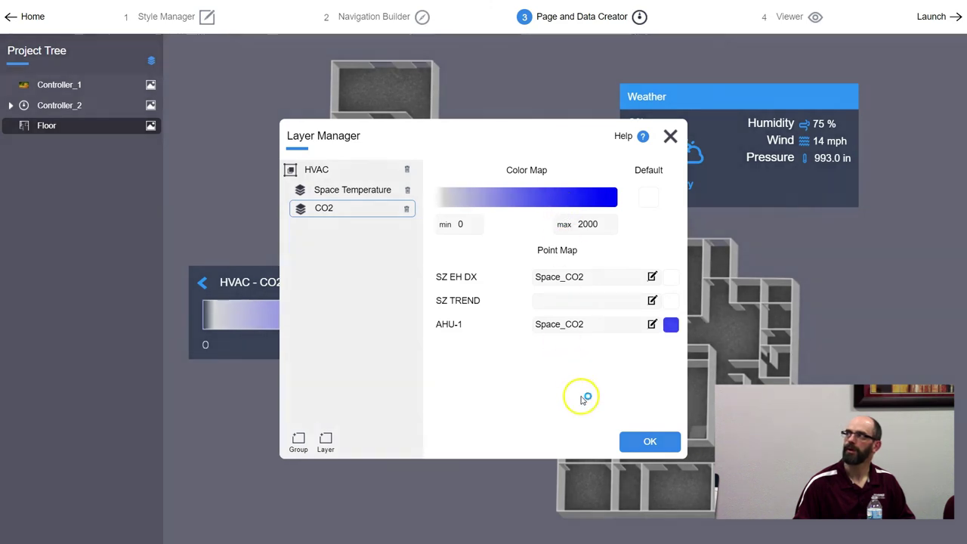
{"action": "left_click", "coordinate": [651, 198]}
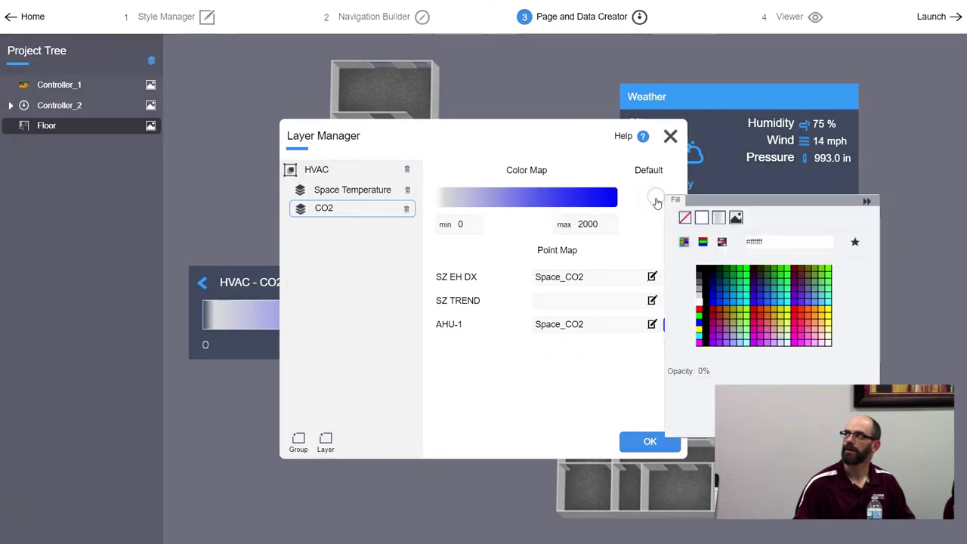
{"action": "left_click", "coordinate": [662, 246]}
{"action": "left_click", "coordinate": [867, 202]}
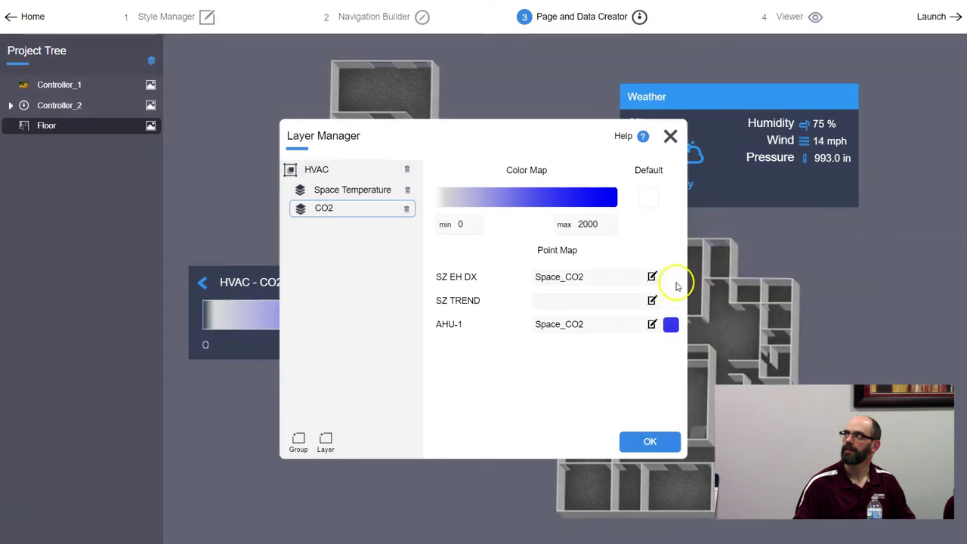
{"action": "left_click", "coordinate": [648, 441]}
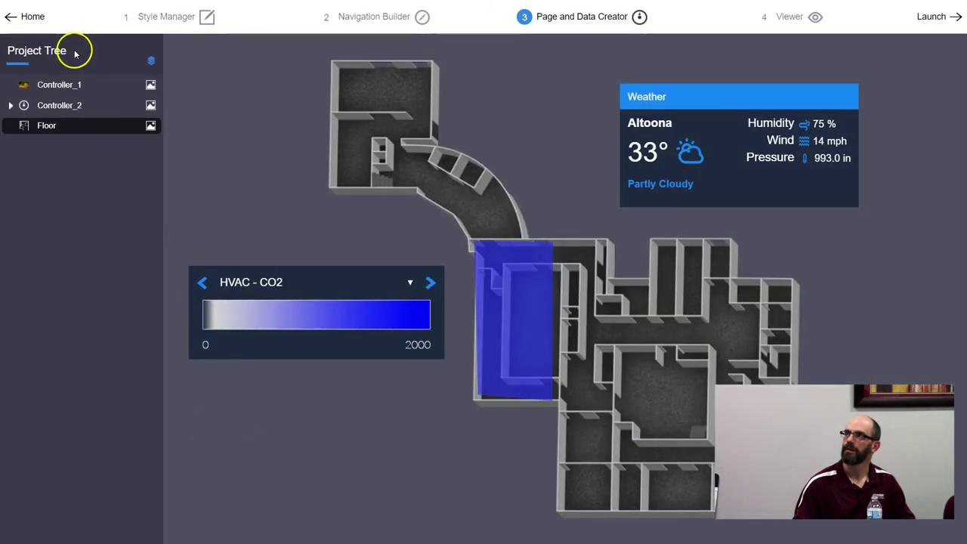
Reload the Floor page and examine how both CO2 zones are displayed on the plan.
{"action": "left_click", "coordinate": [65, 130]}
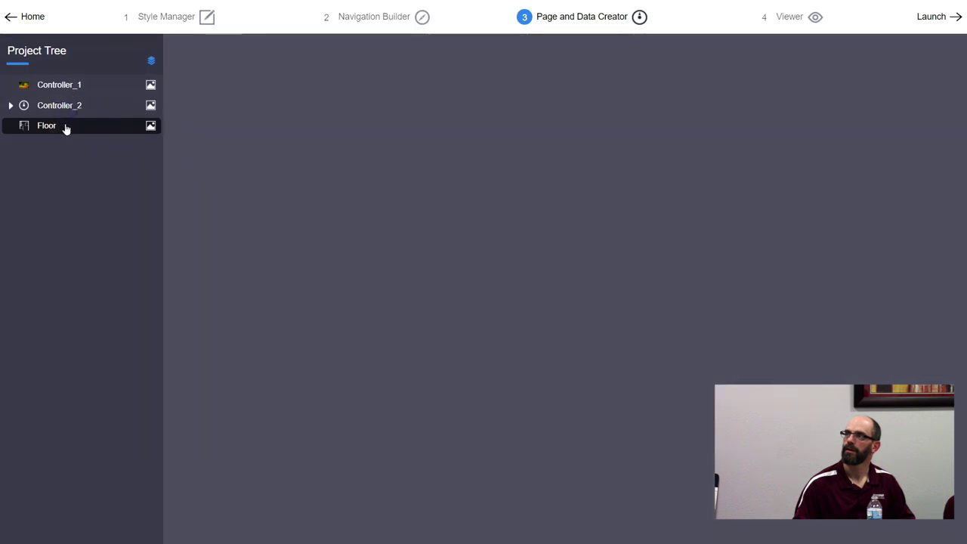
{"action": "left_click", "coordinate": [65, 129]}
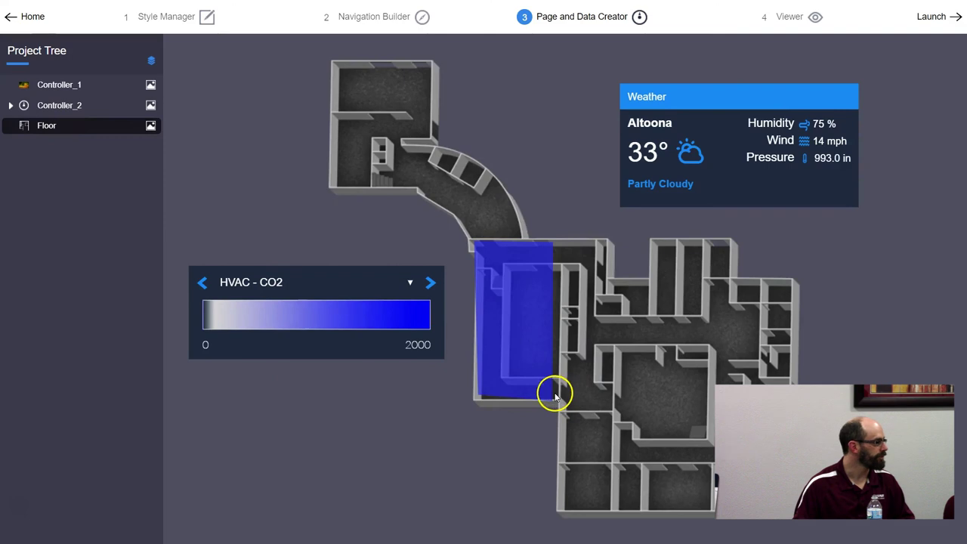
{"action": "mouse_move", "coordinate": [669, 404]}
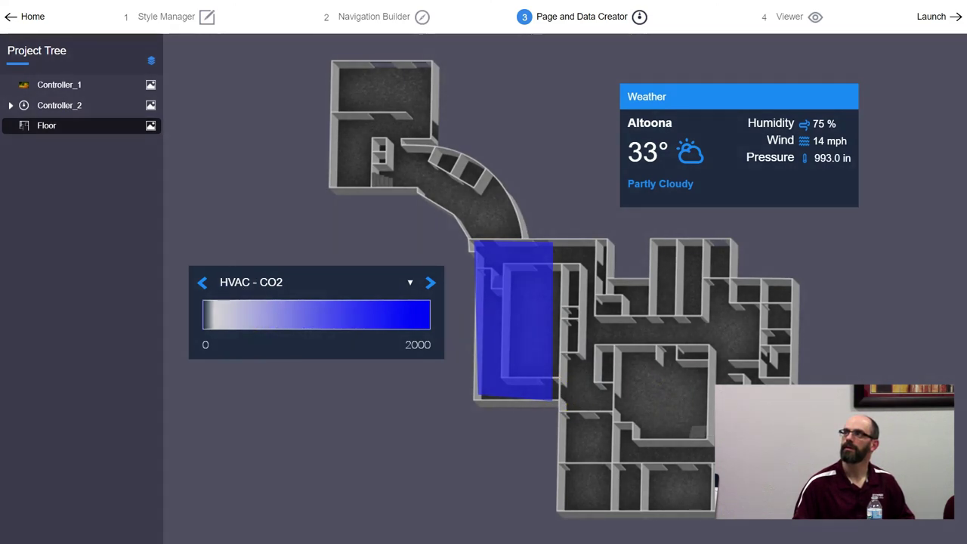
Reopen the Layer Manager, review the CO2 layer's default fill, and close it without making changes.
{"action": "left_click", "coordinate": [152, 58]}
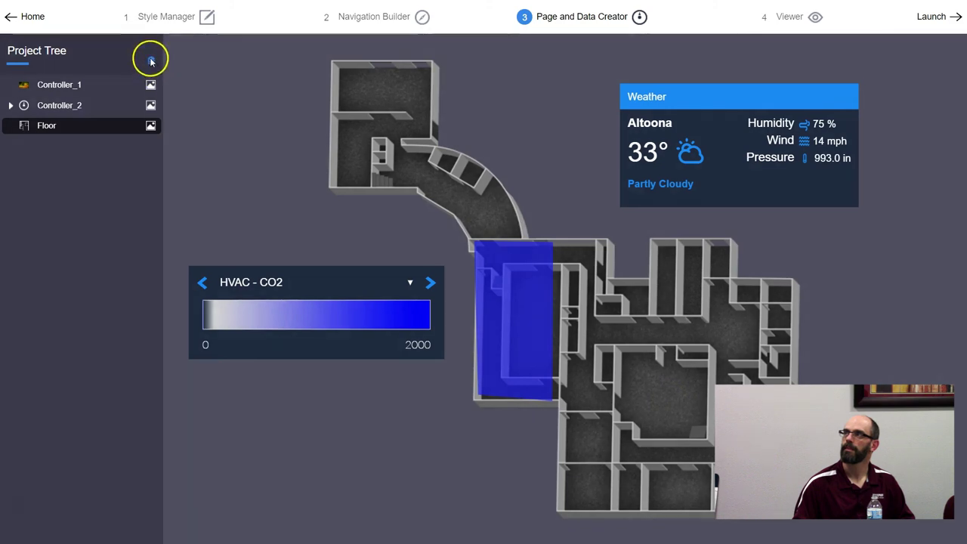
{"action": "left_click", "coordinate": [151, 61]}
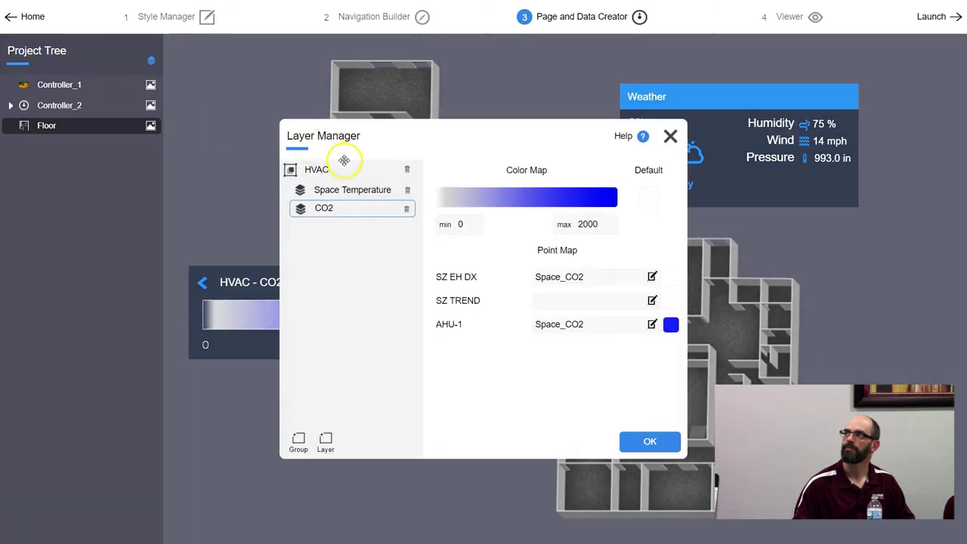
{"action": "left_click", "coordinate": [647, 199]}
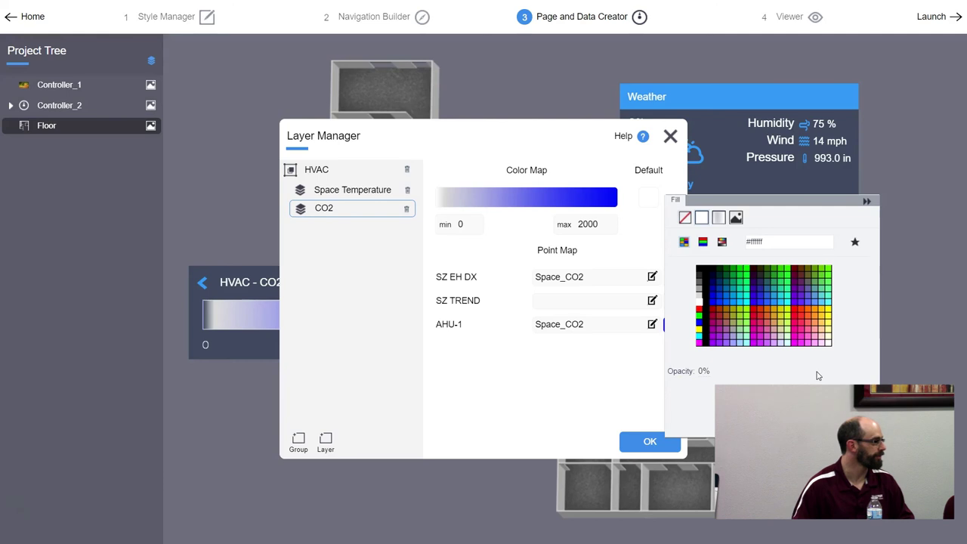
{"action": "left_click", "coordinate": [867, 203]}
{"action": "left_click", "coordinate": [669, 135]}
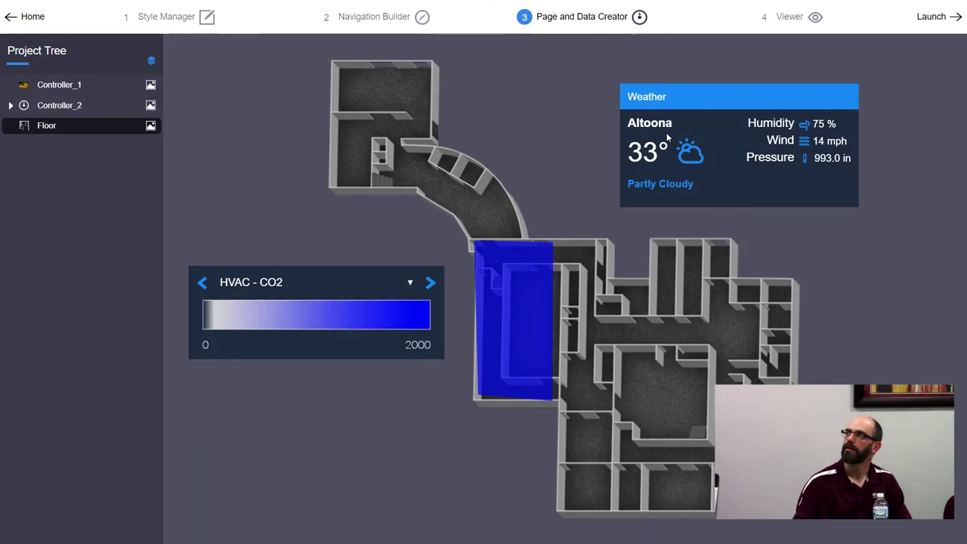
Follow the transparent zone in the large square room to Controller_2's page and return to the Floor page.
{"action": "left_click", "coordinate": [666, 413]}
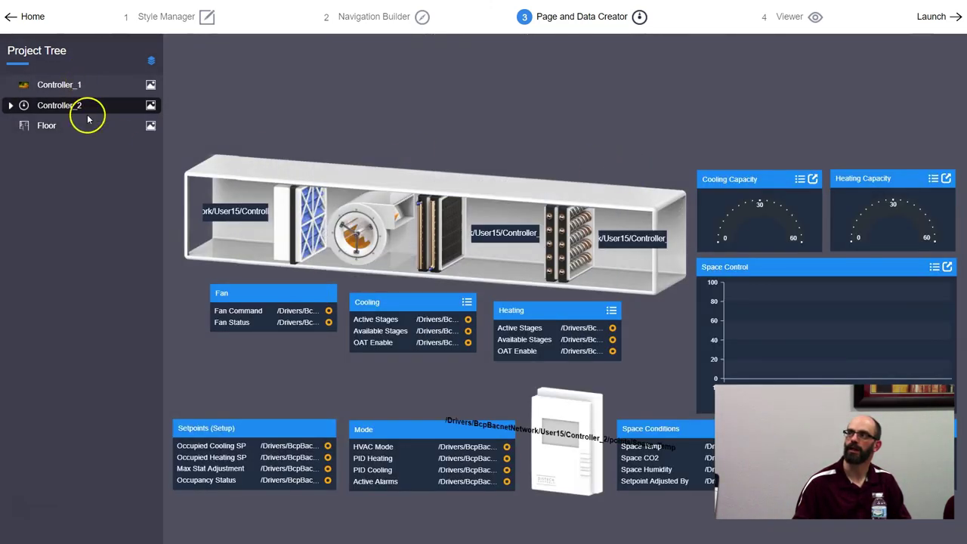
{"action": "left_click", "coordinate": [65, 127]}
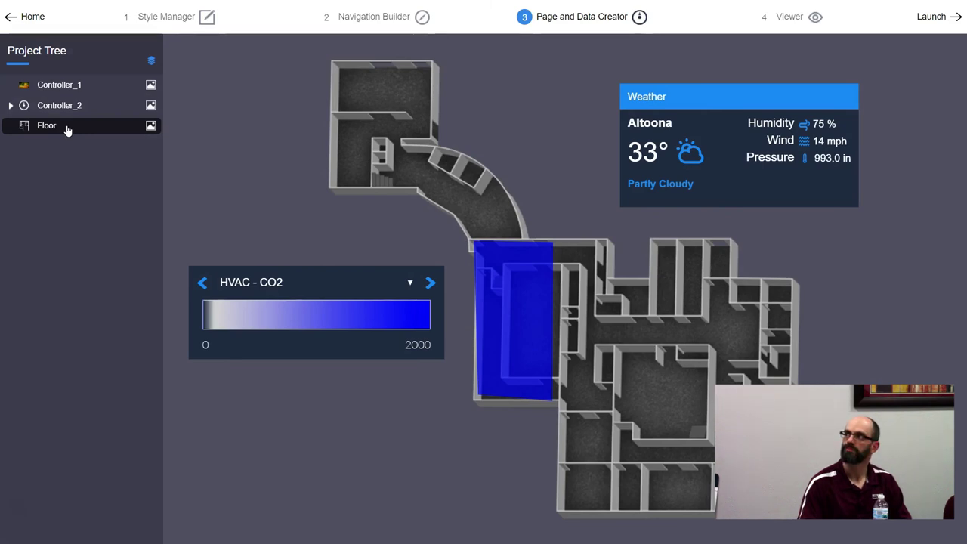
Switch the displayed layer to HVAC - Space Temperature and back to HVAC - CO2 to compare the zone colors.
{"action": "left_click", "coordinate": [379, 287]}
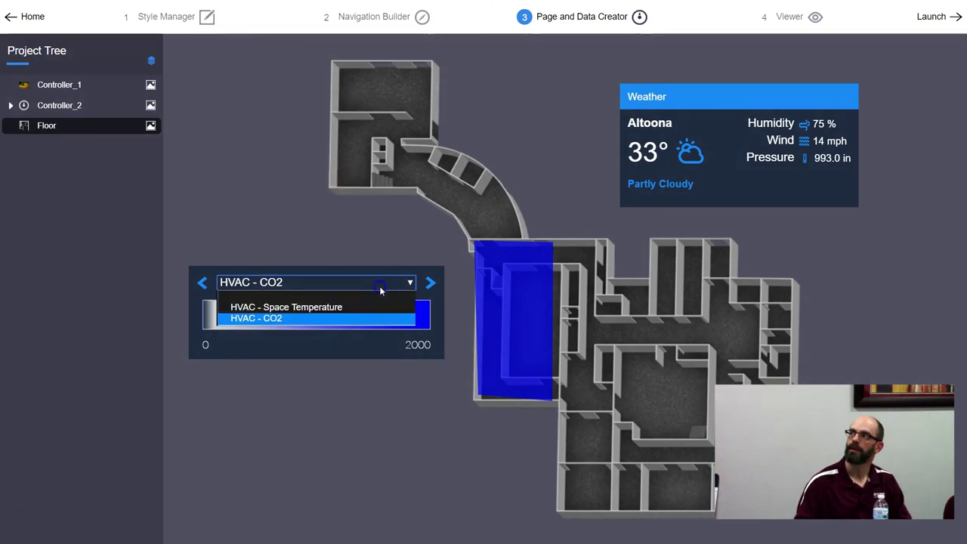
{"action": "left_click", "coordinate": [370, 307]}
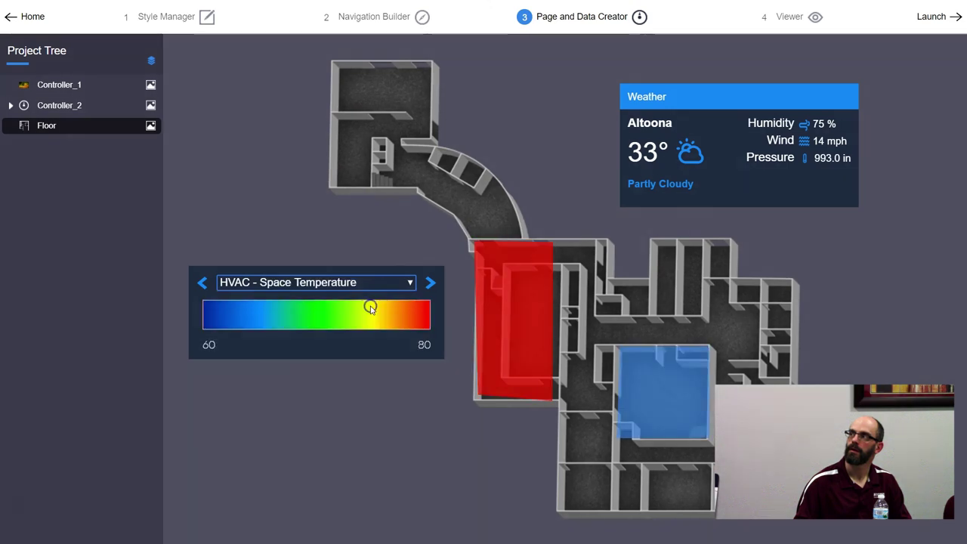
{"action": "left_click", "coordinate": [383, 394]}
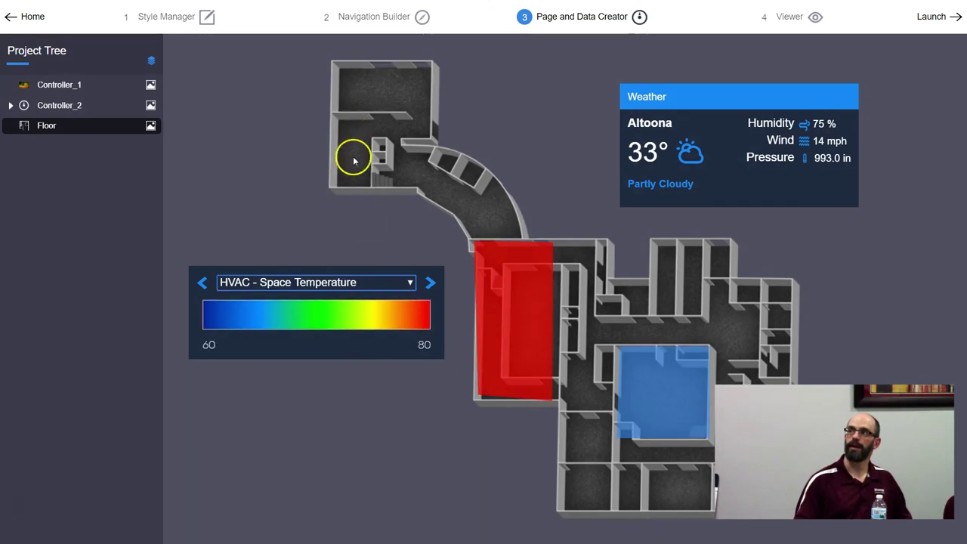
{"action": "left_click", "coordinate": [367, 281]}
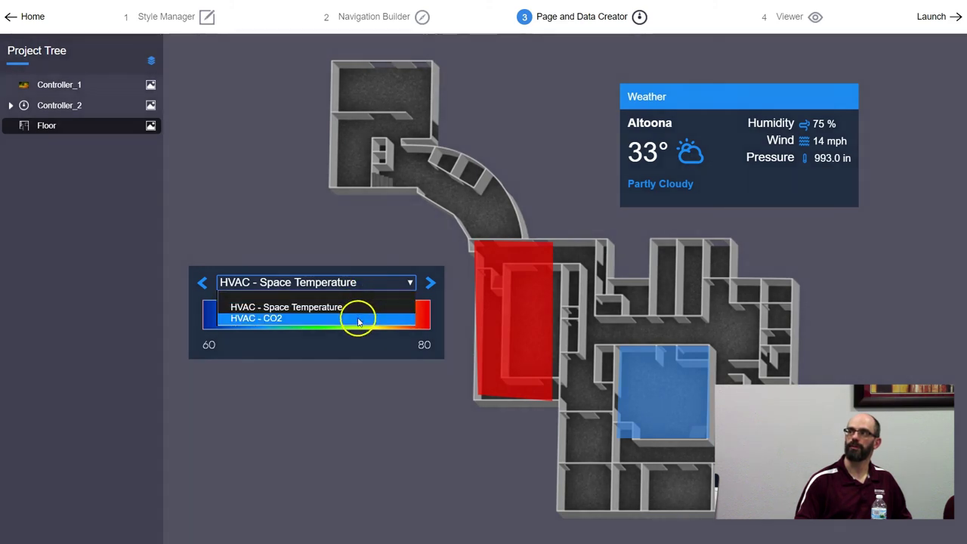
{"action": "left_click", "coordinate": [356, 318]}
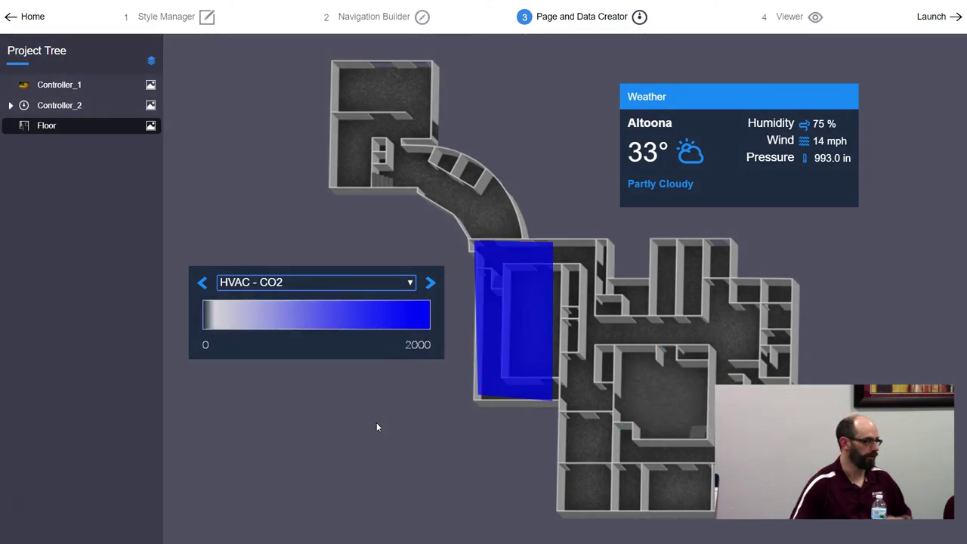
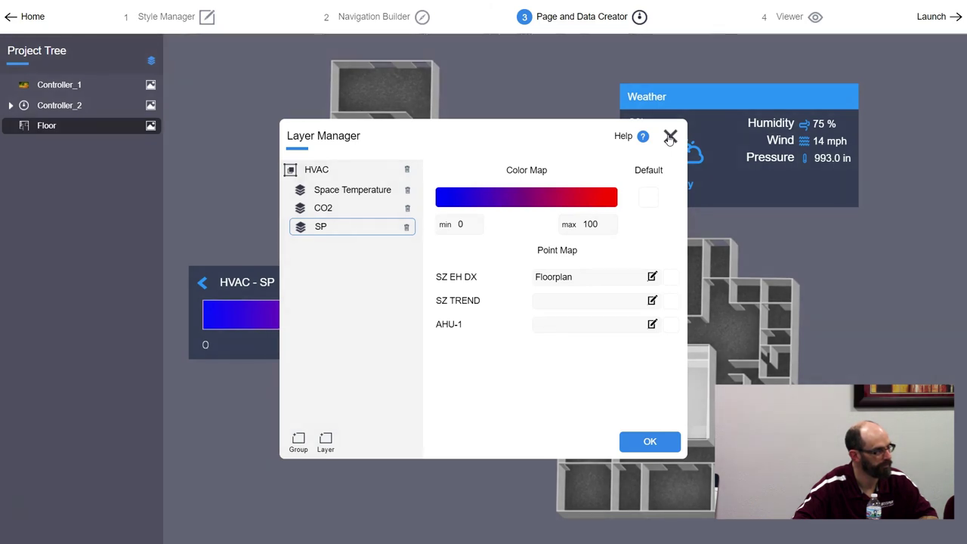
Close the Layer Manager and open the Floor page for widget editing.
{"action": "left_click", "coordinate": [670, 137]}
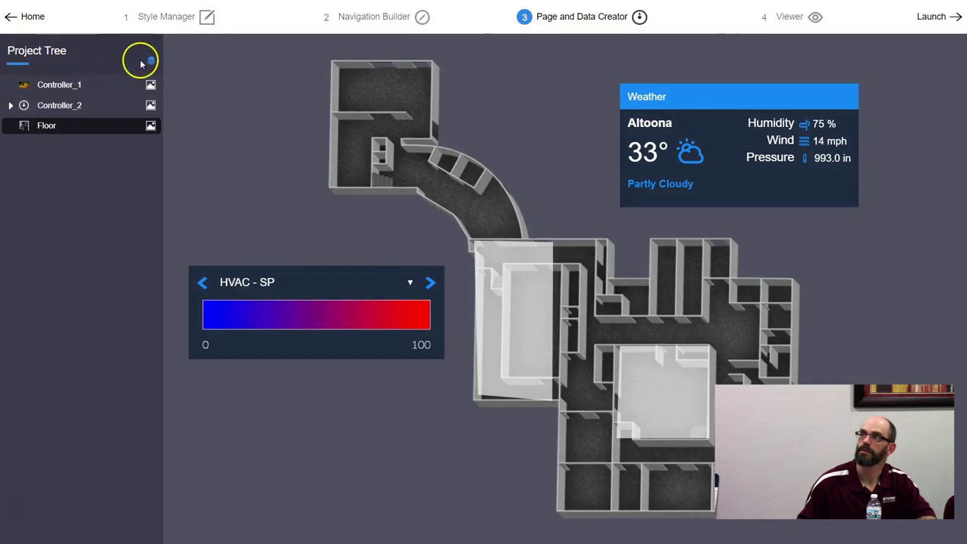
{"action": "left_click", "coordinate": [151, 125]}
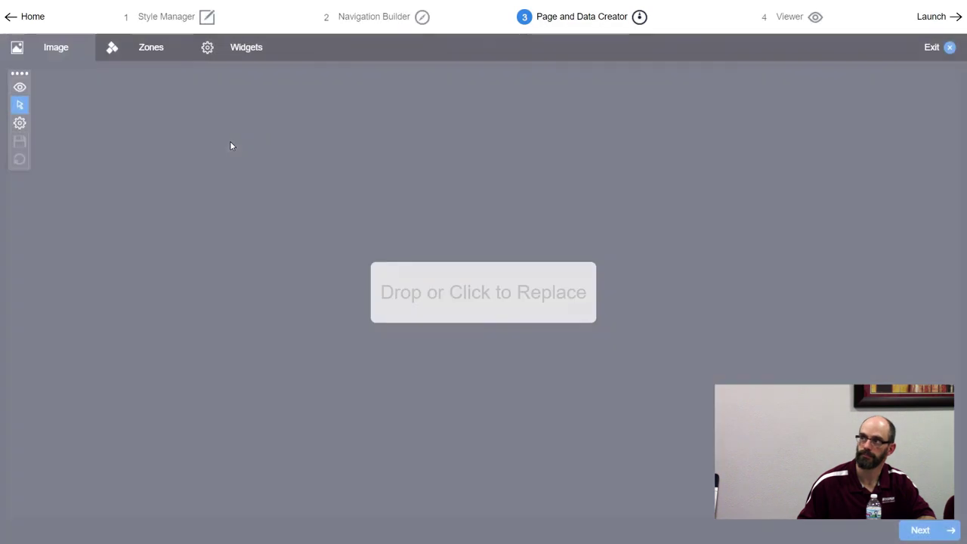
{"action": "left_click", "coordinate": [193, 109]}
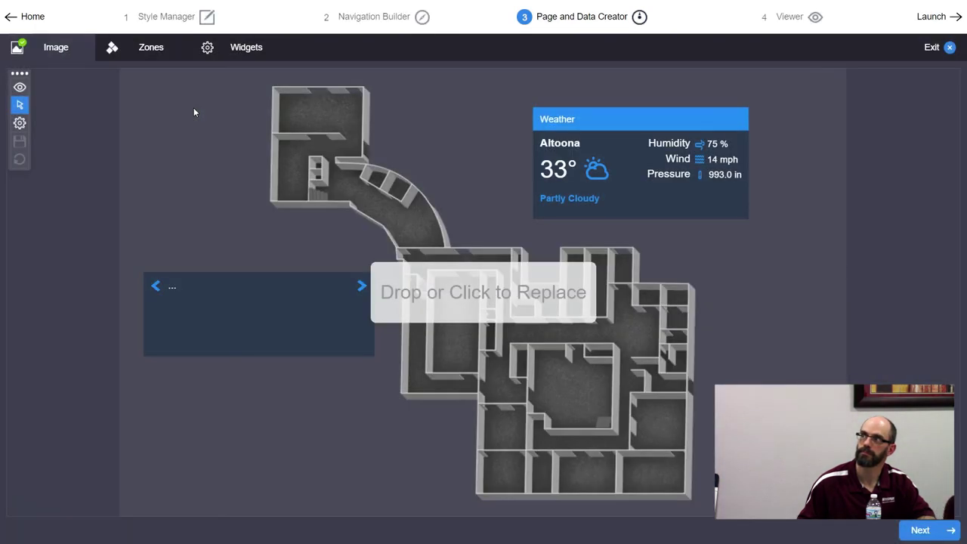
{"action": "left_click", "coordinate": [207, 48]}
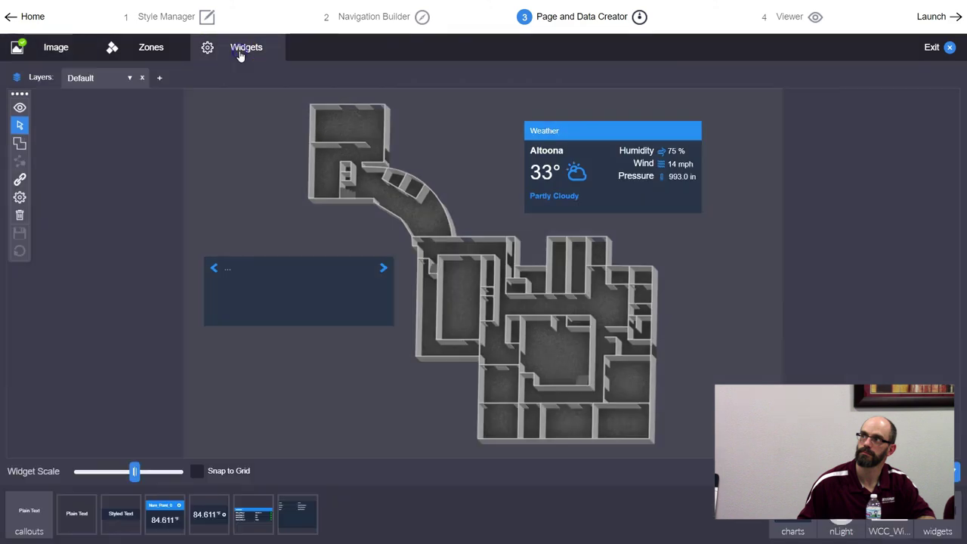
{"action": "left_click", "coordinate": [86, 79]}
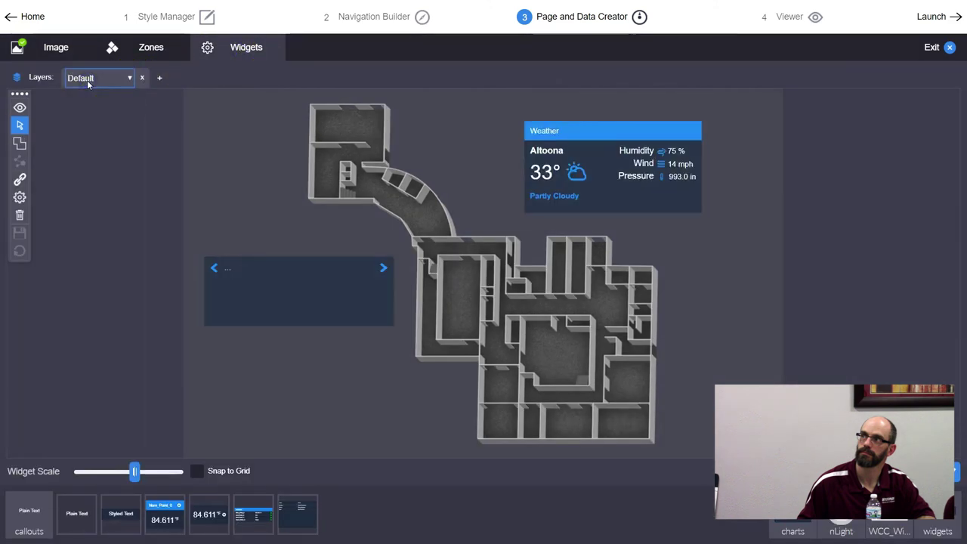
Place two round status indicators from the WCC widget collection below the layer selector, a larger one and the small Equip_STS1 beside it.
{"action": "left_click", "coordinate": [888, 523]}
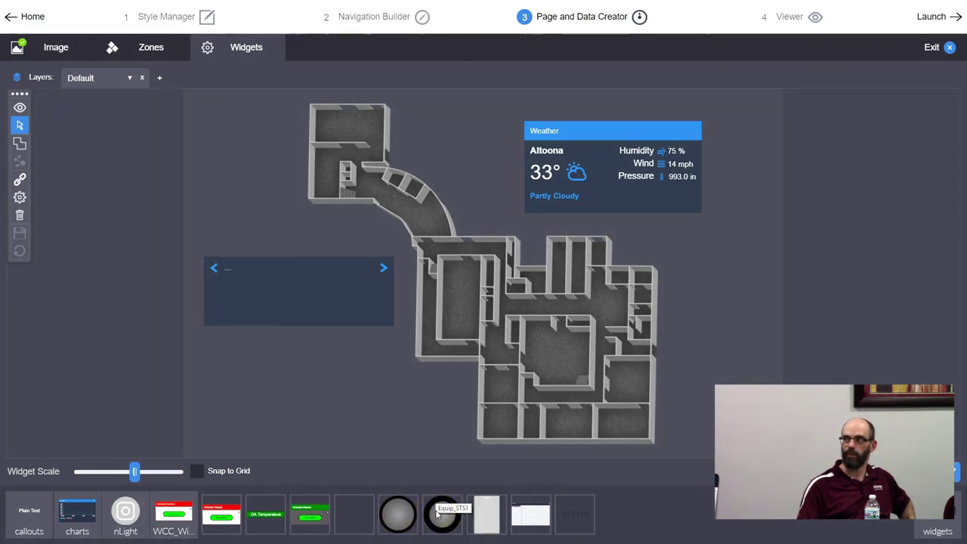
{"action": "left_click_drag", "start_coordinate": [397, 513], "coordinate": [327, 377]}
{"action": "left_click_drag", "start_coordinate": [441, 513], "coordinate": [423, 411]}
{"action": "left_click", "coordinate": [382, 420]}
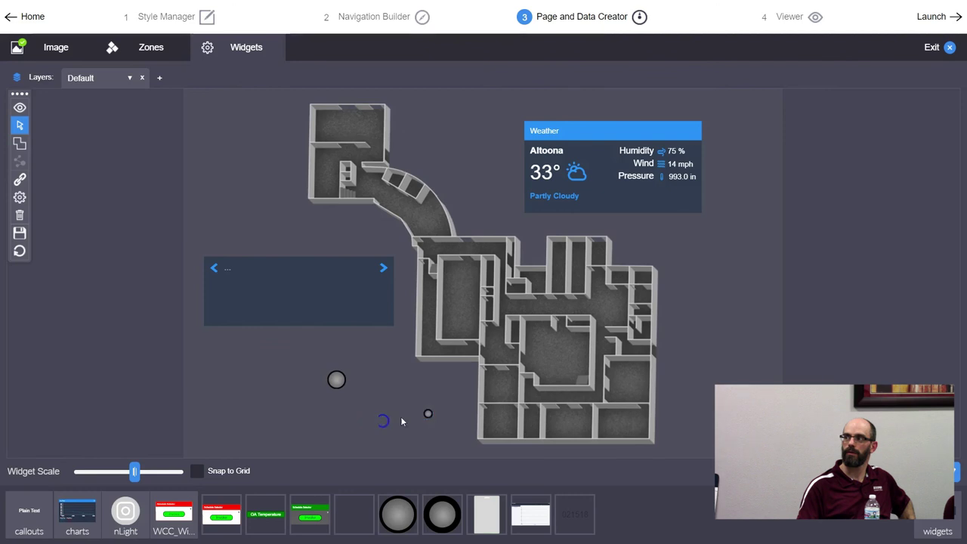
{"action": "left_click", "coordinate": [425, 416]}
{"action": "left_click", "coordinate": [400, 406]}
{"action": "left_click_drag", "start_coordinate": [426, 414], "coordinate": [386, 382]}
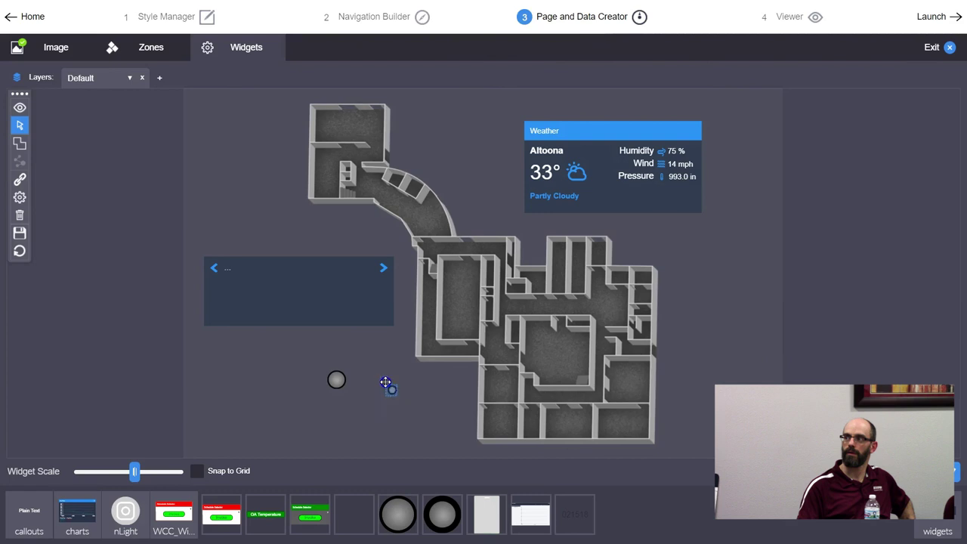
Open the larger round indicator's properties together with the station data tree, and enlarge the tree for browsing.
{"action": "right_click", "coordinate": [335, 381]}
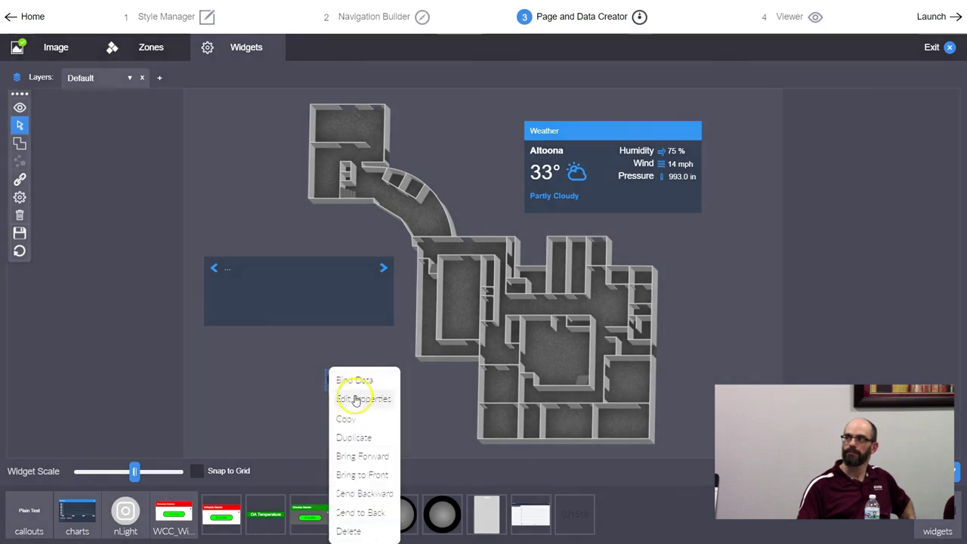
{"action": "left_click", "coordinate": [355, 399]}
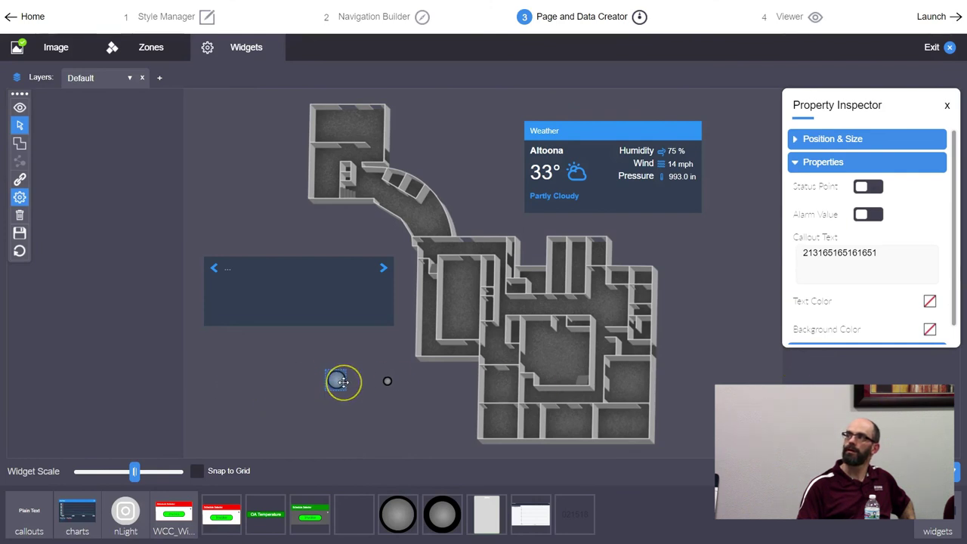
{"action": "mouse_move", "coordinate": [342, 381]}
{"action": "left_mouse_down"}
{"action": "mouse_move", "coordinate": [341, 357]}
{"action": "mouse_move", "coordinate": [324, 367]}
{"action": "mouse_move", "coordinate": [336, 381]}
{"action": "left_mouse_up"}
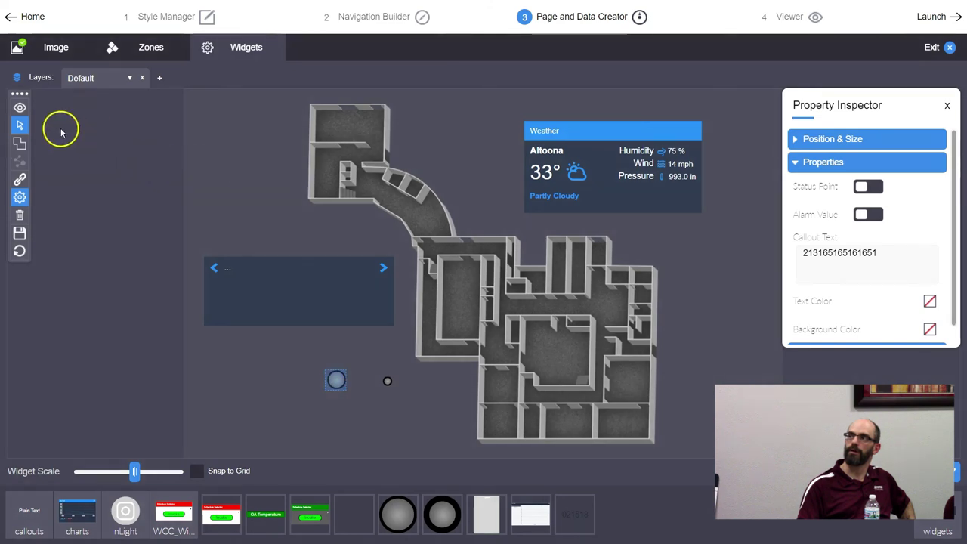
{"action": "left_click", "coordinate": [20, 179]}
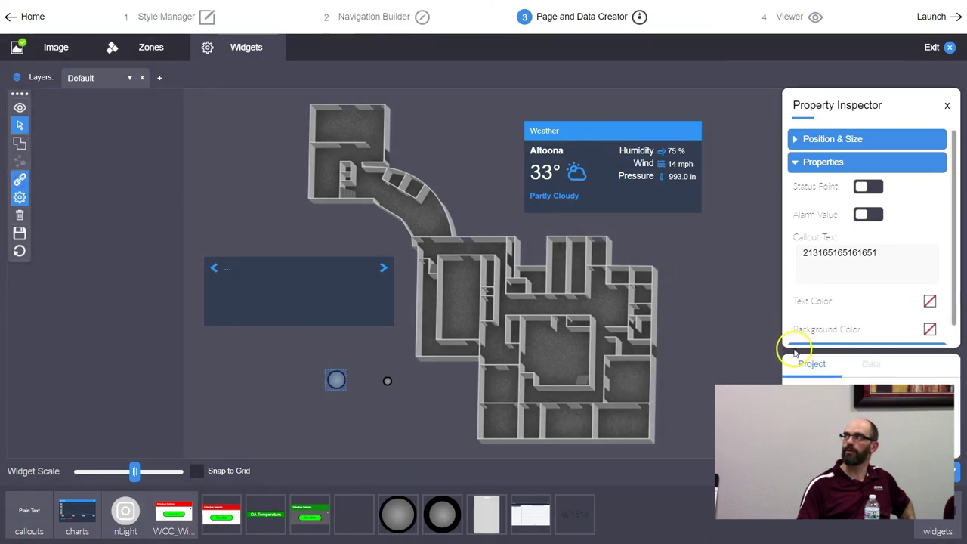
{"action": "left_click_drag", "start_coordinate": [794, 353], "coordinate": [62, 143]}
{"action": "left_click", "coordinate": [139, 145]}
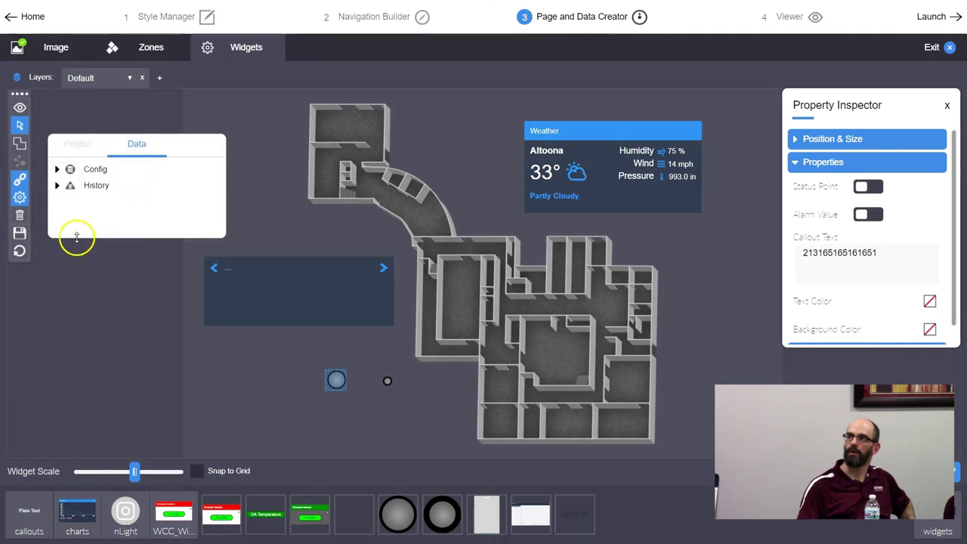
{"action": "left_click_drag", "start_coordinate": [76, 237], "coordinate": [83, 458]}
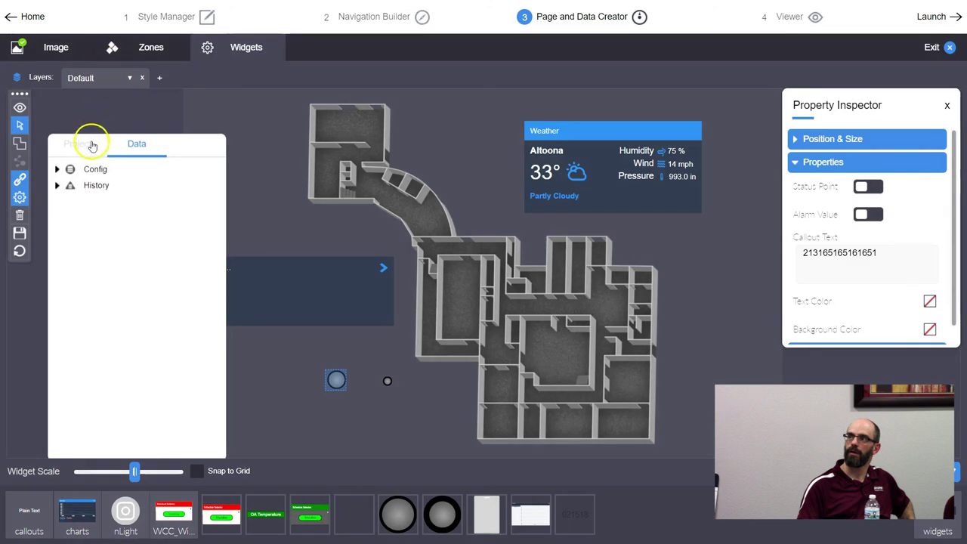
Expand the station data through Config, Drivers, BcpBacnetNetwork and User15 down to Controller_1's points.
{"action": "left_click", "coordinate": [60, 169]}
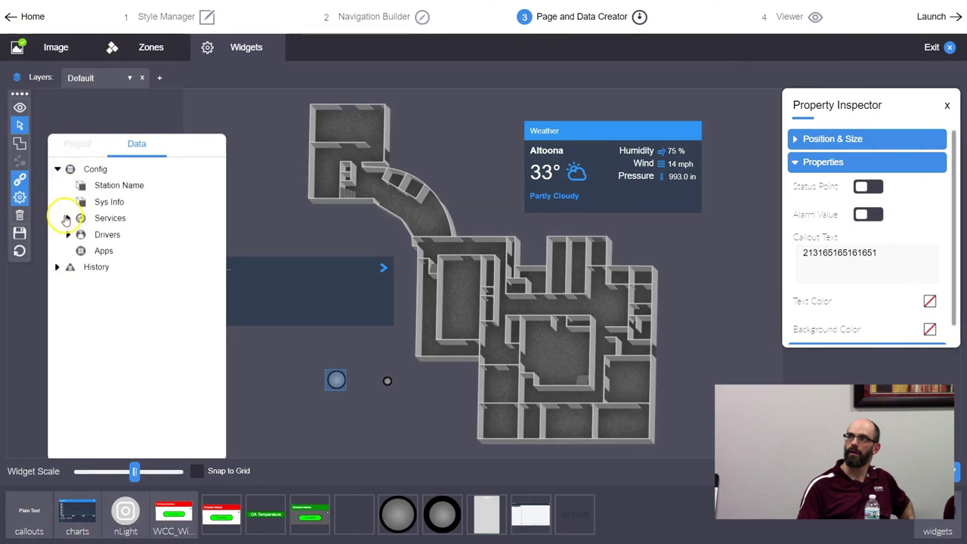
{"action": "left_click", "coordinate": [68, 234]}
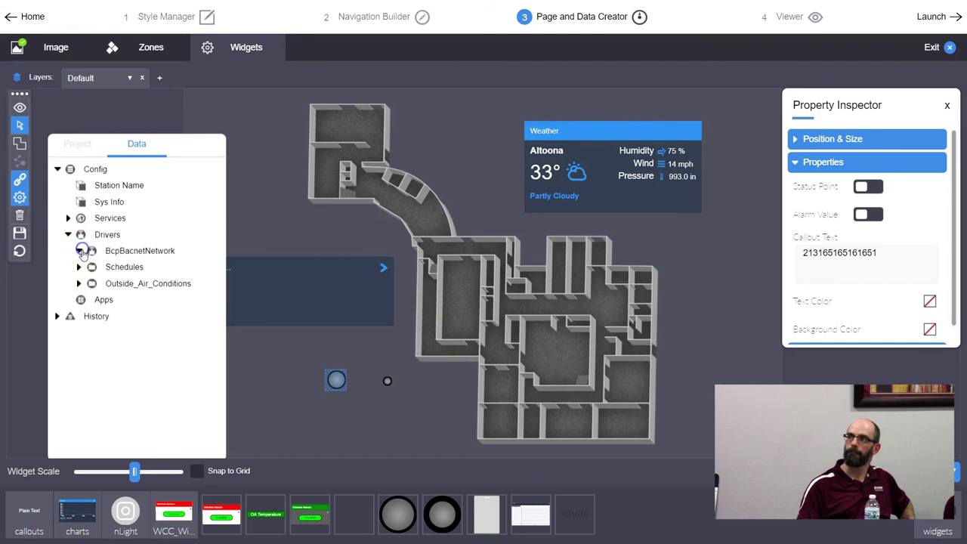
{"action": "left_click", "coordinate": [82, 251]}
{"action": "scroll", "coordinate": [125, 287], "scroll_direction": "down", "scroll_amount": 5}
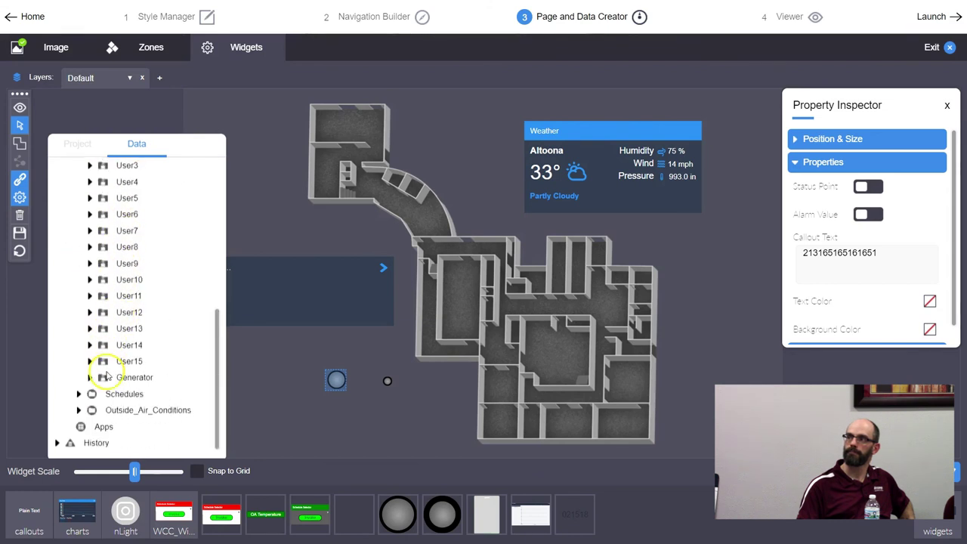
{"action": "left_click", "coordinate": [94, 361]}
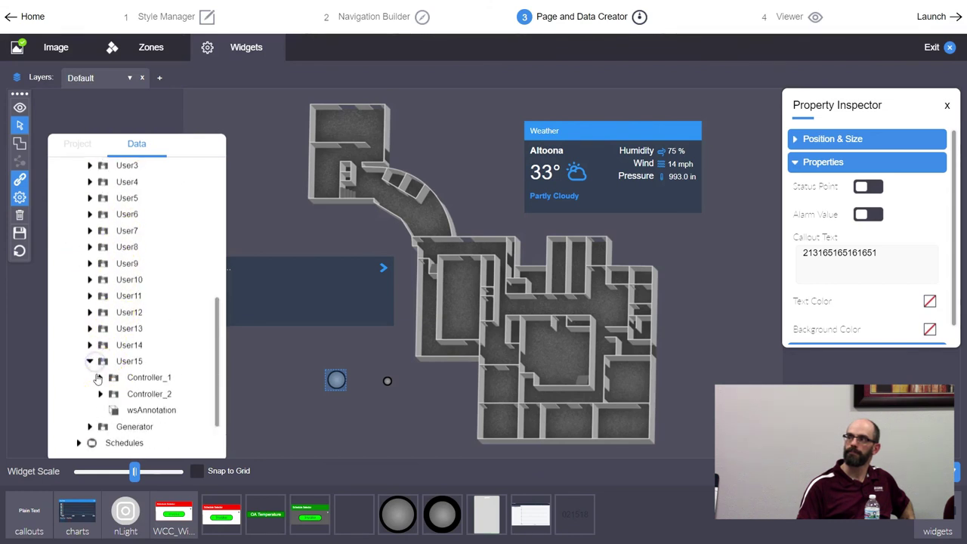
{"action": "left_click", "coordinate": [100, 377]}
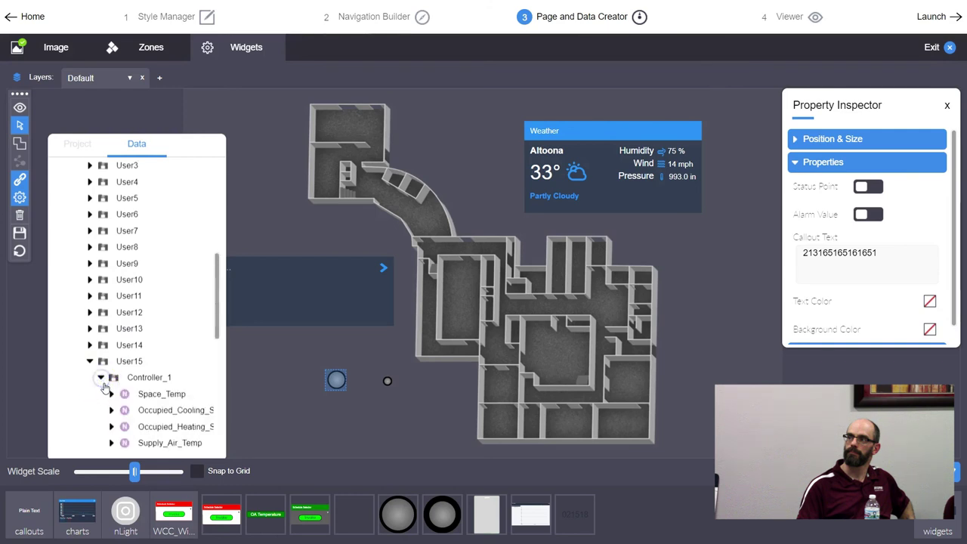
{"action": "left_click_drag", "start_coordinate": [125, 141], "coordinate": [124, 77]}
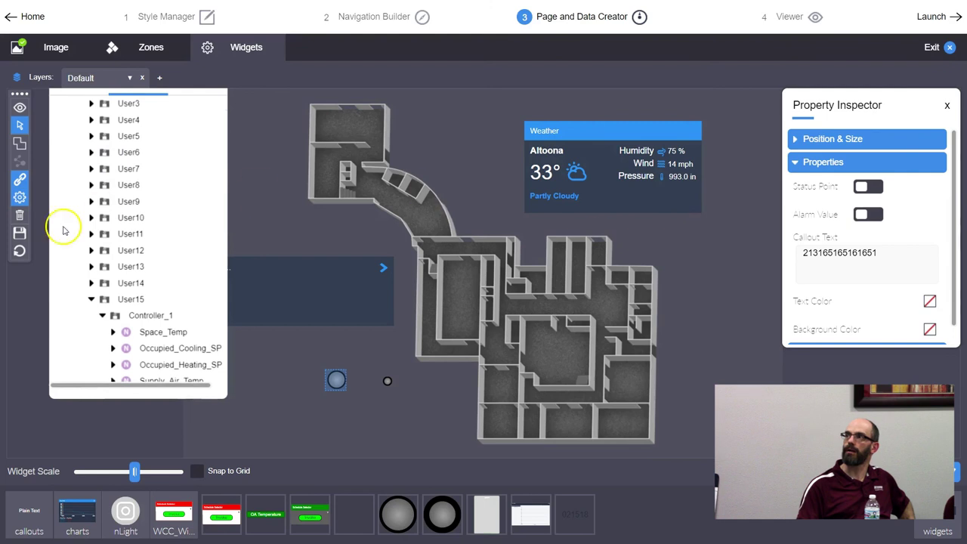
Bind Controller_1's Fan_STS point to the larger round indicator's Status Point property.
{"action": "left_click", "coordinate": [19, 180]}
{"action": "left_click", "coordinate": [336, 380]}
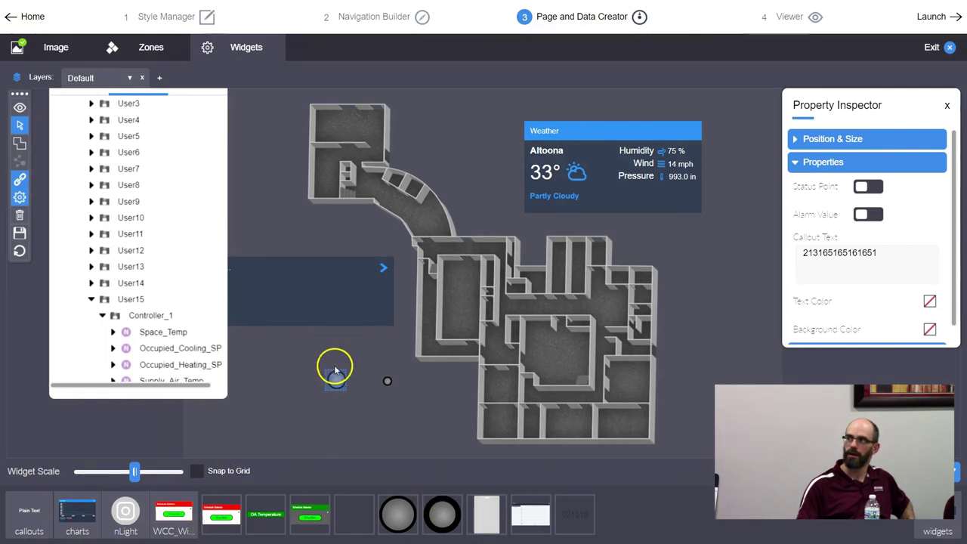
{"action": "left_click_drag", "start_coordinate": [335, 382], "coordinate": [176, 341]}
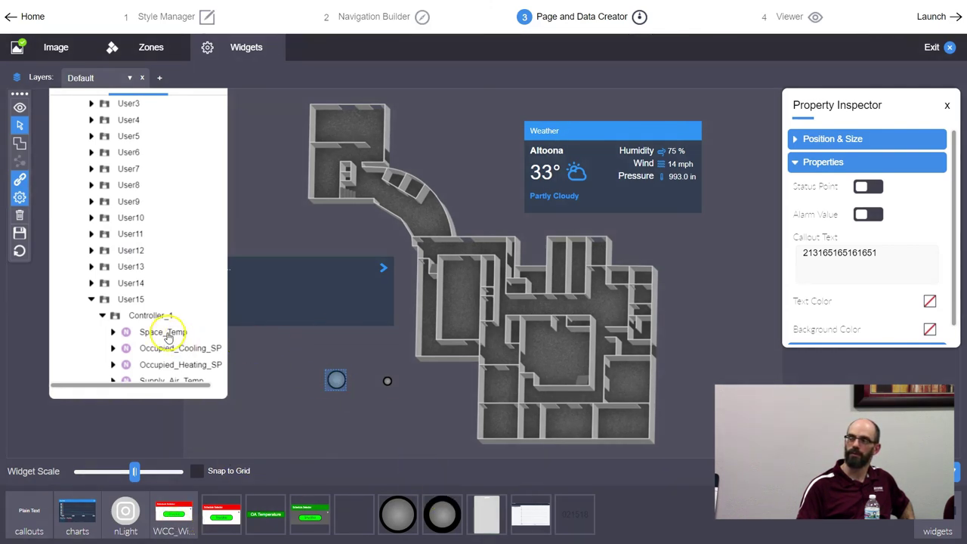
{"action": "scroll", "coordinate": [168, 338], "scroll_direction": "down", "scroll_amount": 2}
{"action": "scroll", "coordinate": [167, 332], "scroll_direction": "down", "scroll_amount": 4}
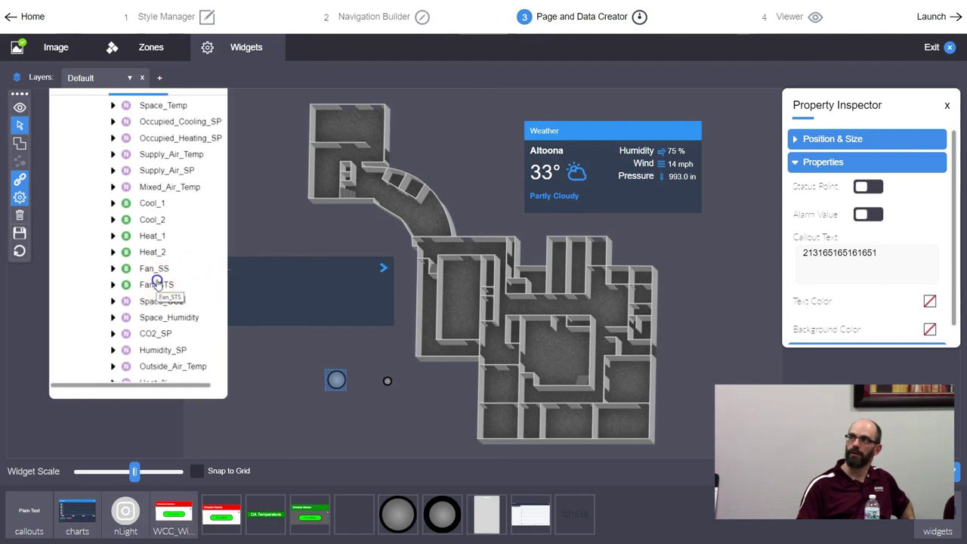
{"action": "left_click_drag", "start_coordinate": [157, 281], "coordinate": [860, 187]}
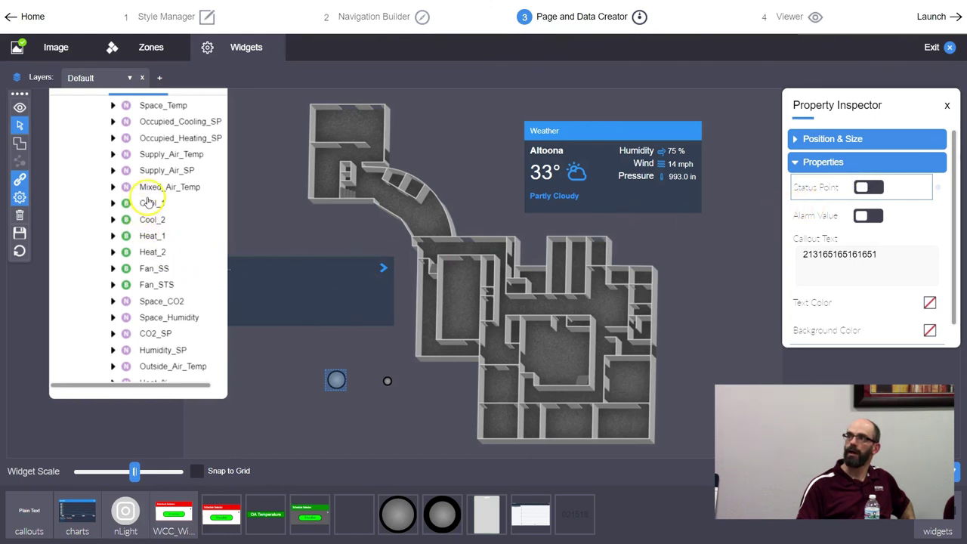
Try binding Controller_1's Cool_1 point to the larger indicator's Alarm Value, review the binding details and unbind it.
{"action": "left_click_drag", "start_coordinate": [150, 208], "coordinate": [815, 217]}
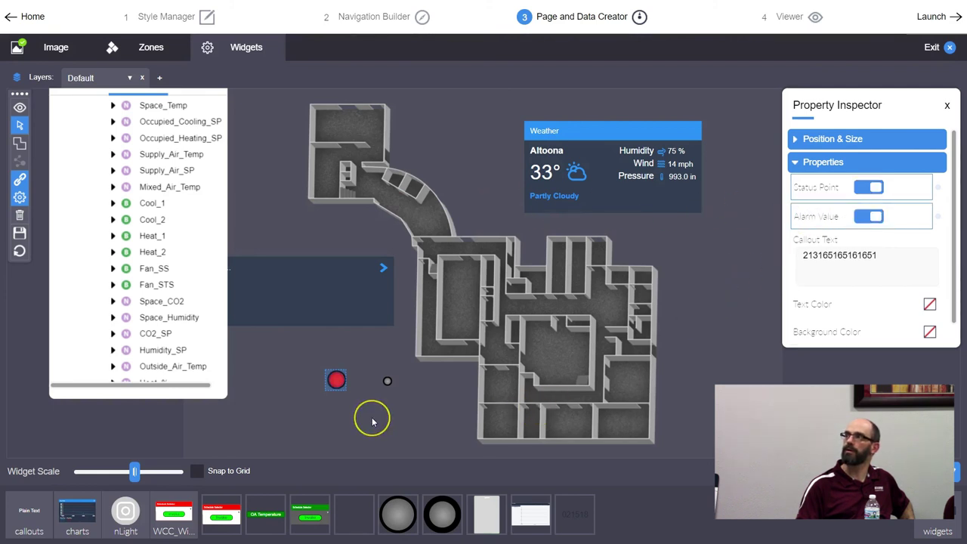
{"action": "left_click", "coordinate": [940, 220]}
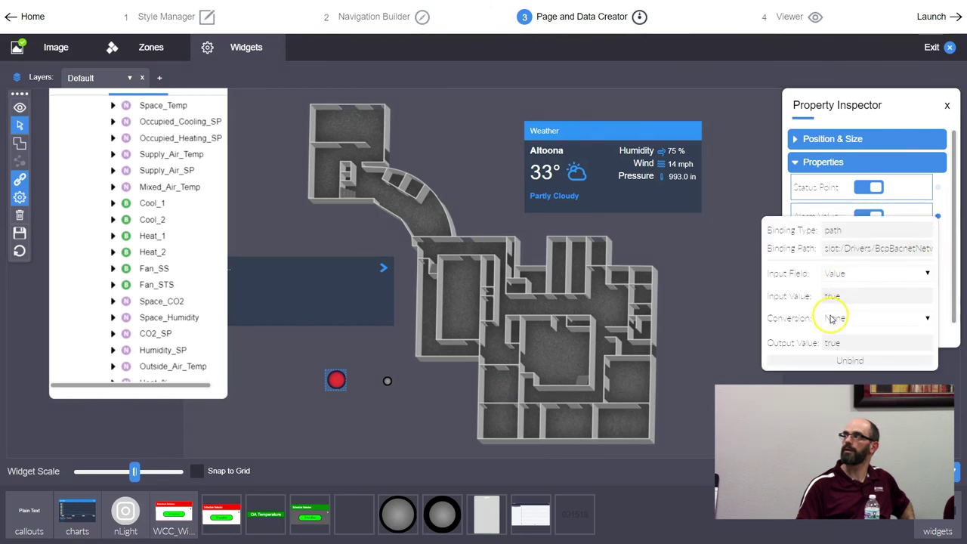
{"action": "left_click", "coordinate": [833, 360]}
{"action": "left_click", "coordinate": [309, 429]}
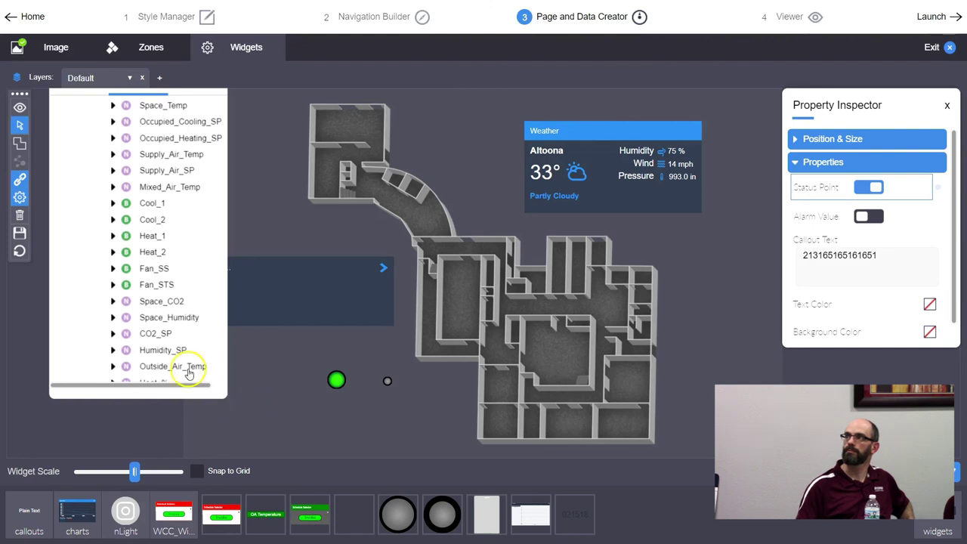
Bind a Controller_1 point to the larger round indicator's Alarm Value and set its callout text to AHU-1.
{"action": "left_click_drag", "start_coordinate": [144, 299], "coordinate": [865, 224]}
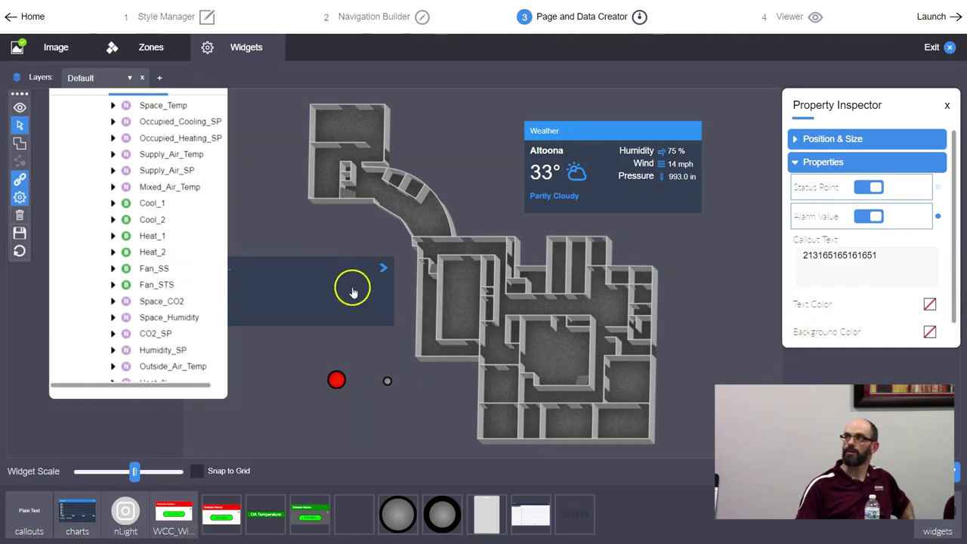
{"action": "double_click", "coordinate": [874, 262]}
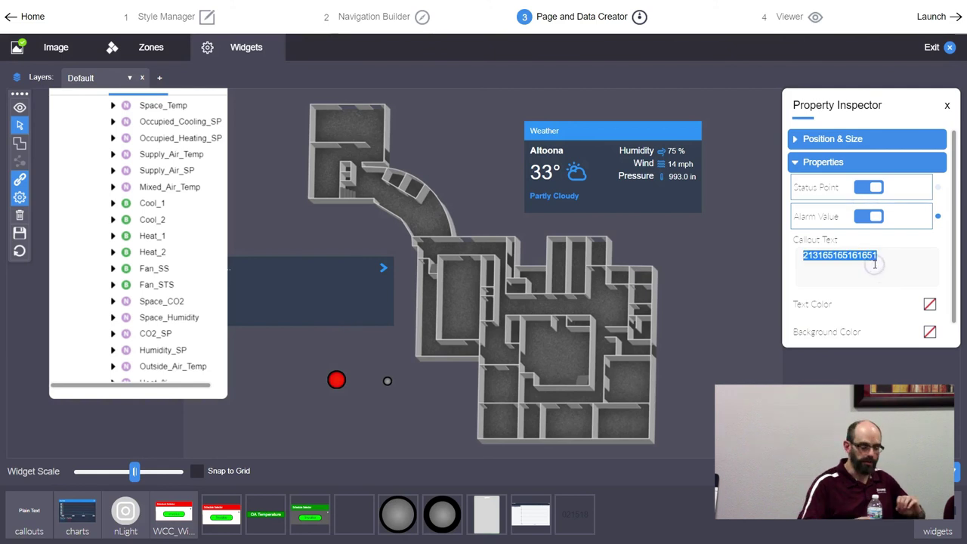
{"action": "type", "text": "AHU"}
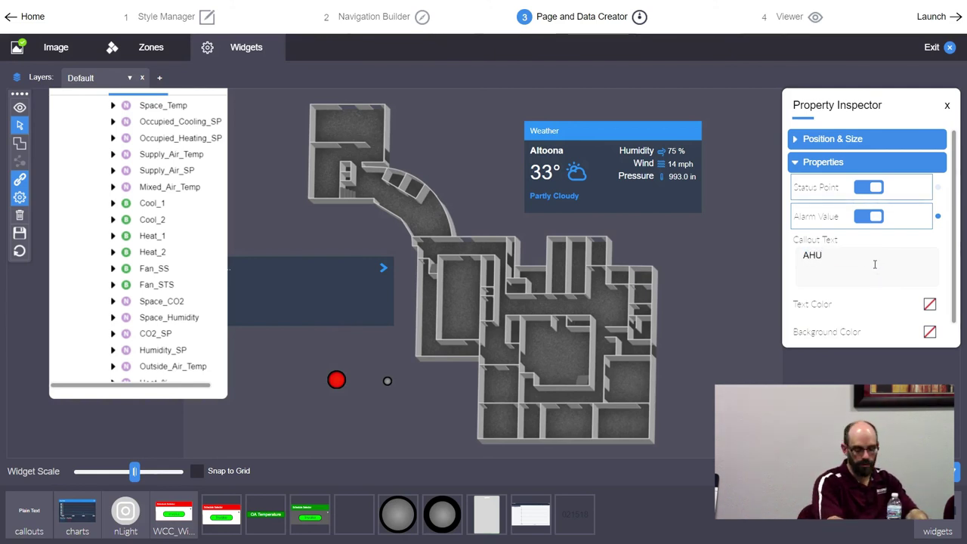
{"action": "type", "text": "-1"}
{"action": "scroll", "coordinate": [874, 264], "scroll_direction": "down", "scroll_amount": 1}
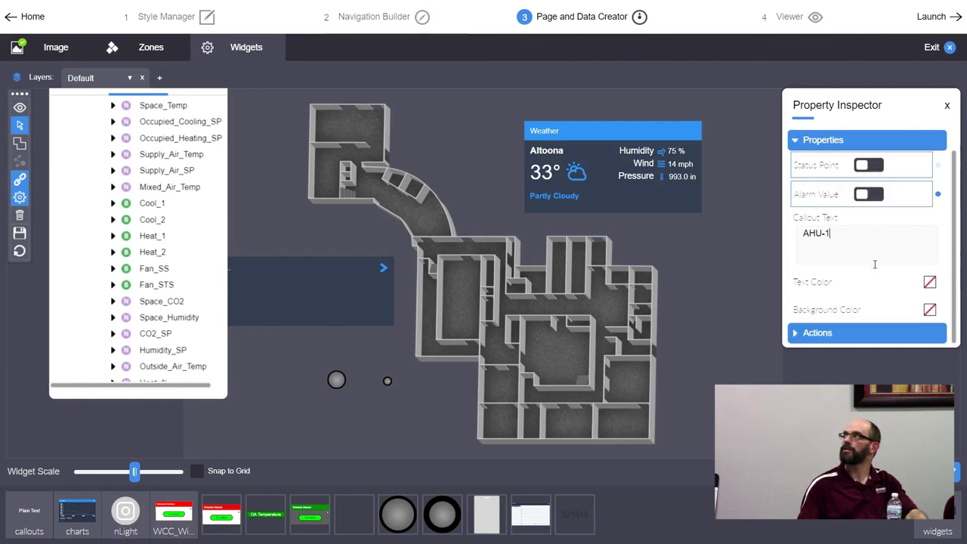
Give the larger round indicator a click action that targets the Controller_1 page from the project tree.
{"action": "left_click", "coordinate": [790, 338]}
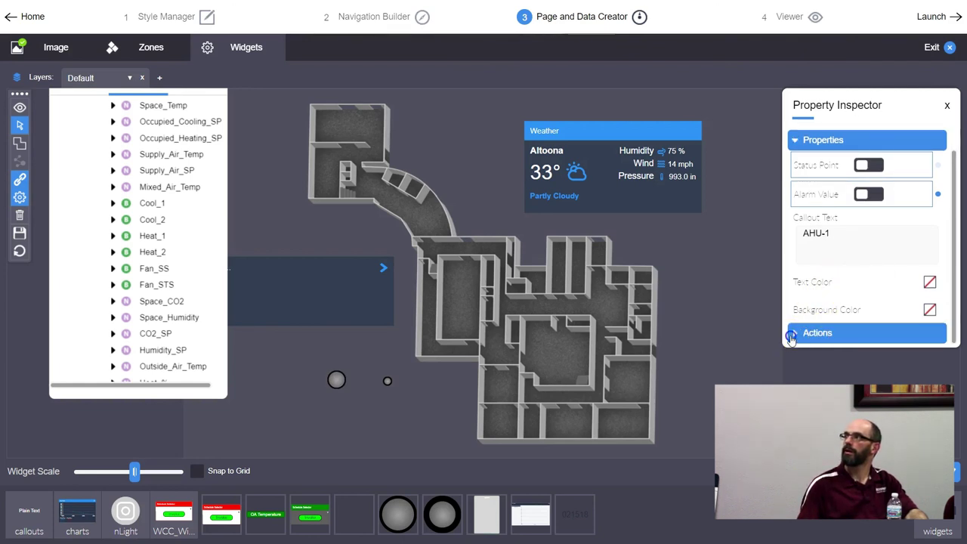
{"action": "left_click", "coordinate": [825, 332]}
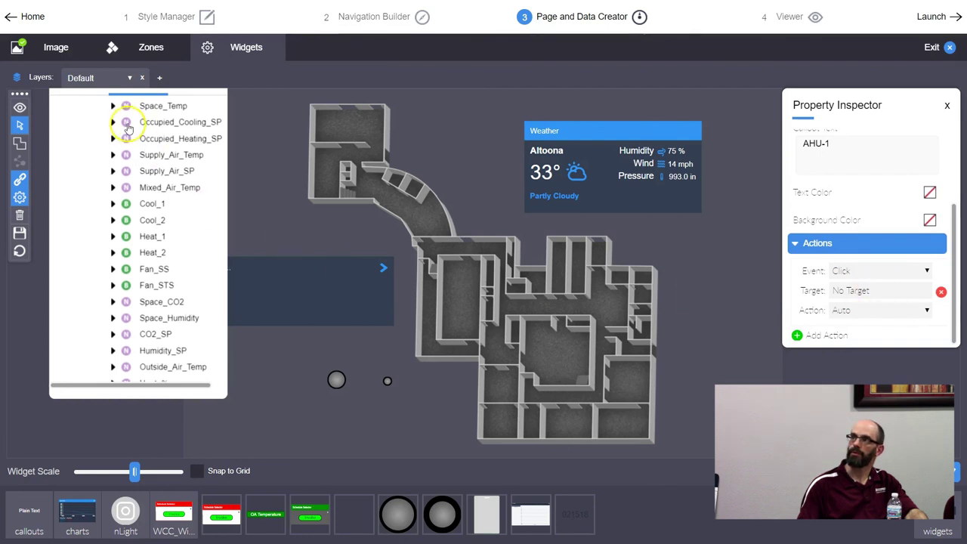
{"action": "scroll", "coordinate": [126, 126], "scroll_direction": "down", "scroll_amount": 5}
{"action": "scroll", "coordinate": [126, 126], "scroll_direction": "up", "scroll_amount": 3}
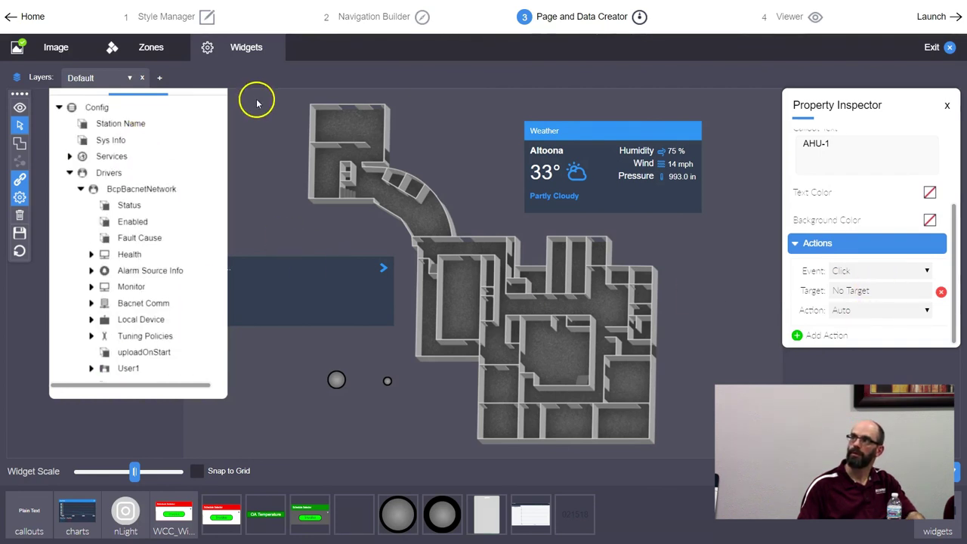
{"action": "key", "text": "ctrl+minus"}
{"action": "key", "text": "ctrl+minus"}
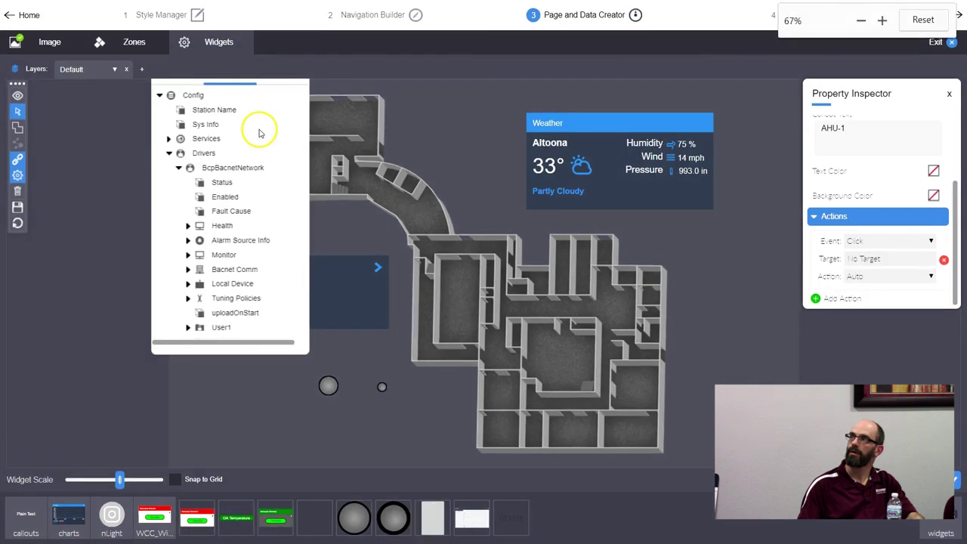
{"action": "key", "text": "ctrl+plus"}
{"action": "key", "text": "ctrl+plus"}
{"action": "key", "text": "ctrl+plus"}
{"action": "key", "text": "ctrl+plus"}
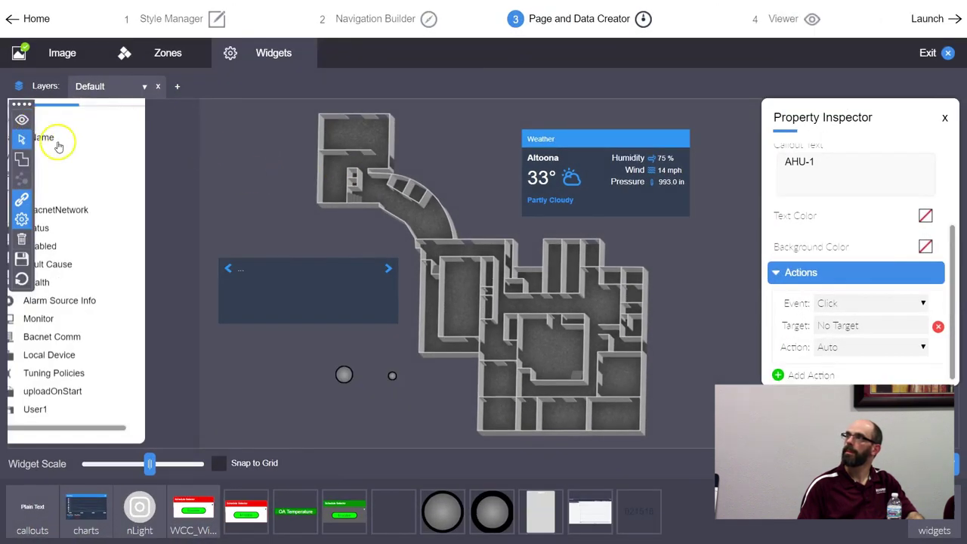
{"action": "key", "text": "ctrl+minus"}
{"action": "key", "text": "ctrl+minus"}
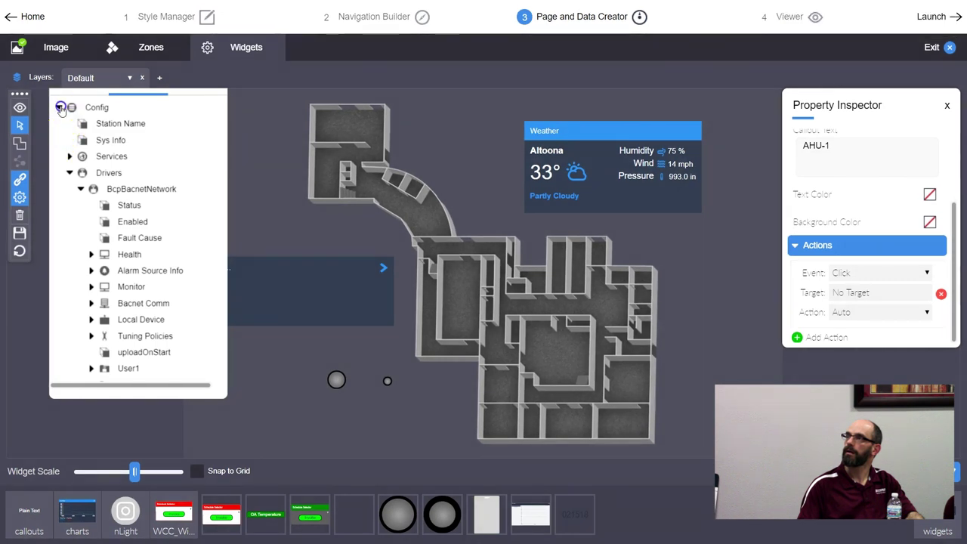
{"action": "left_click", "coordinate": [60, 108]}
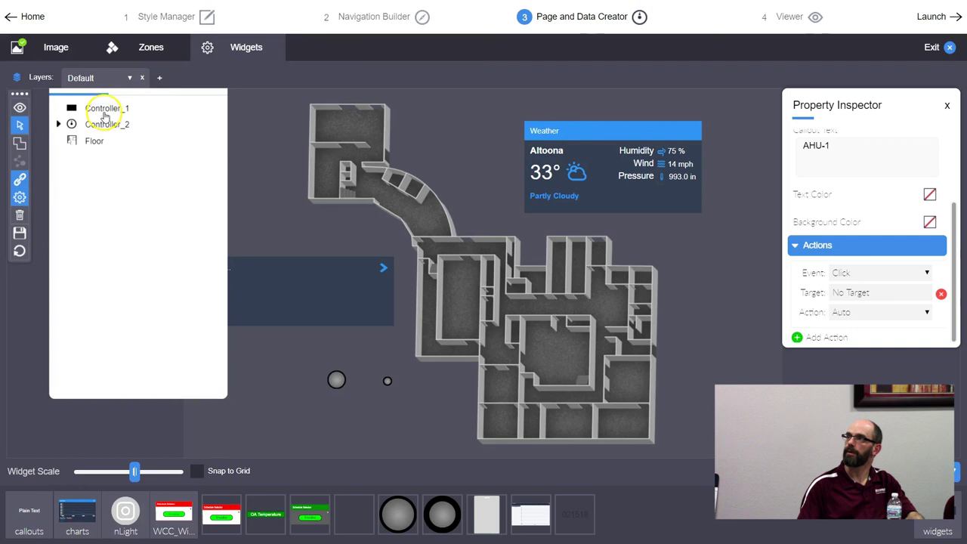
{"action": "left_click_drag", "start_coordinate": [106, 117], "coordinate": [874, 293]}
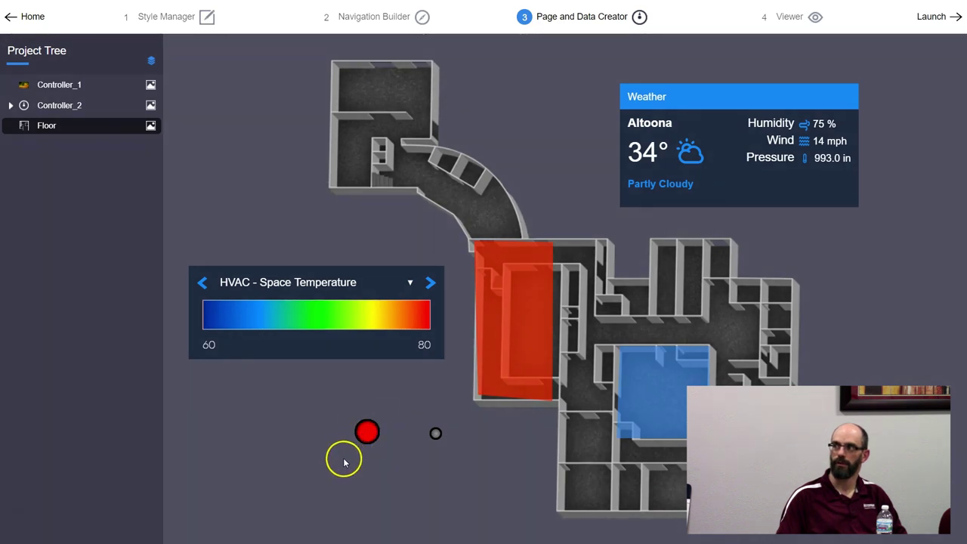
Test the larger round indicator's click action from the Floor page, then return to the Floor page.
{"action": "left_click", "coordinate": [362, 435]}
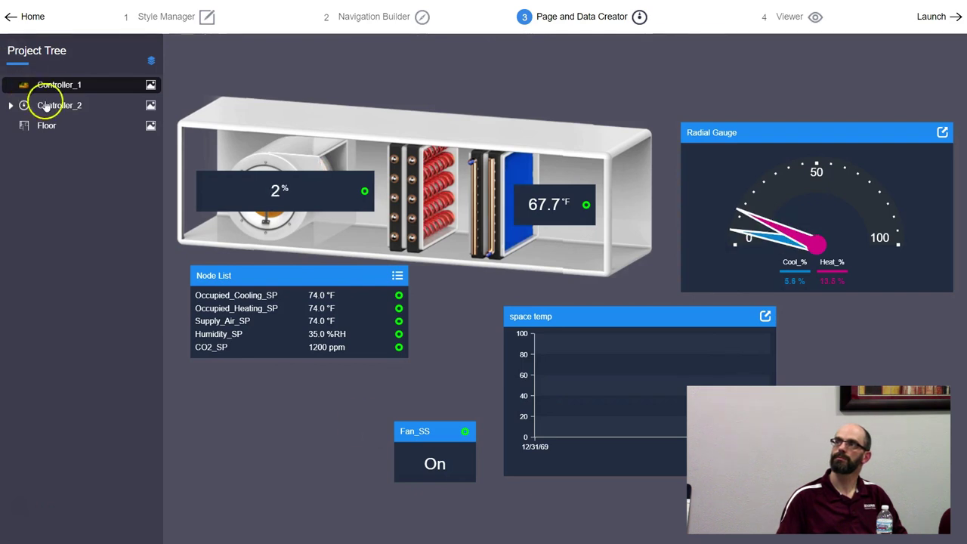
{"action": "left_click", "coordinate": [47, 126]}
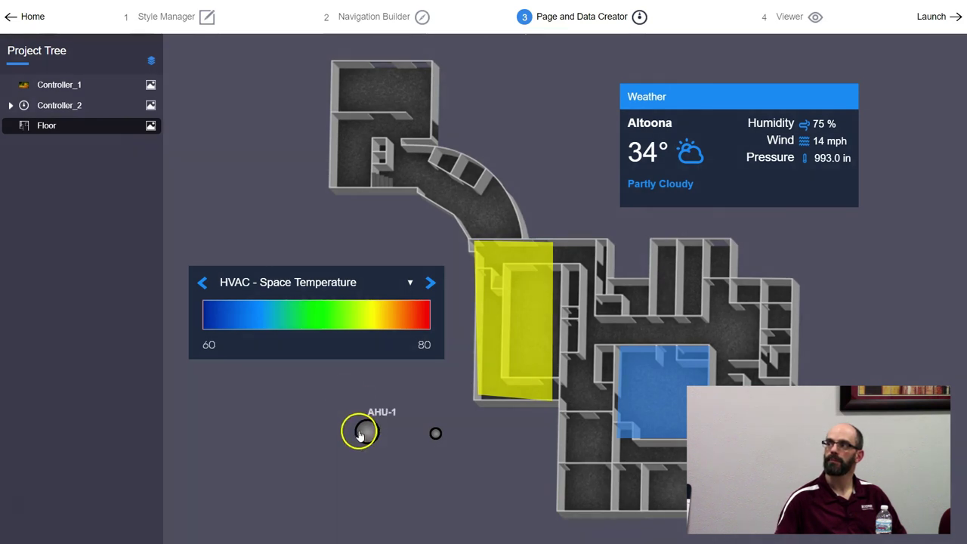
Reopen the Floor page's widgets for editing and clear the larger round indicator's callout text.
{"action": "left_click", "coordinate": [151, 125]}
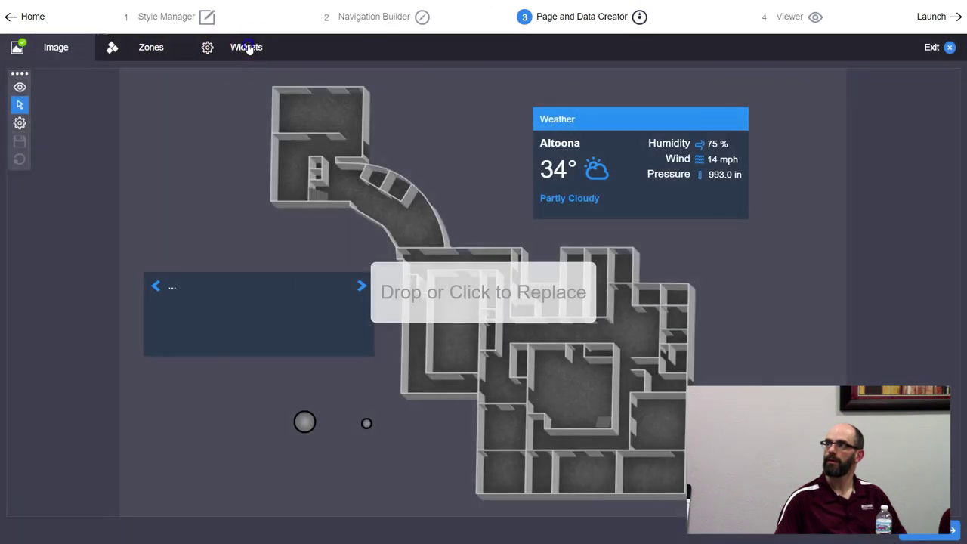
{"action": "left_click", "coordinate": [249, 48]}
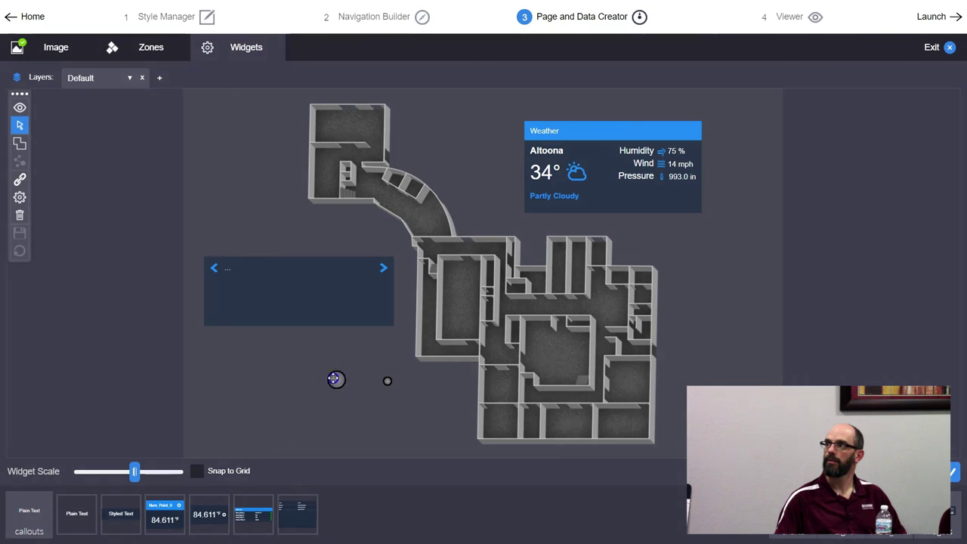
{"action": "right_click", "coordinate": [333, 379]}
{"action": "left_click", "coordinate": [356, 399]}
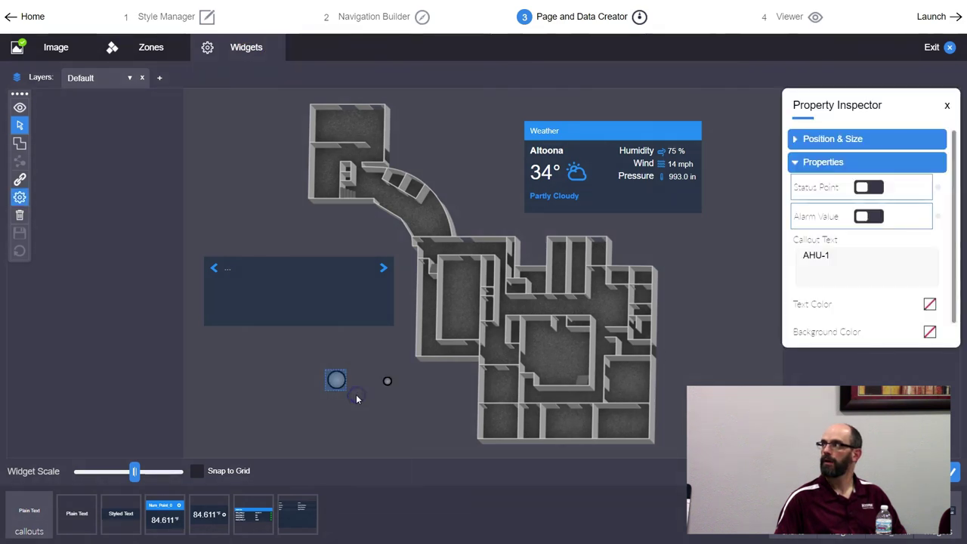
{"action": "scroll", "coordinate": [880, 268], "scroll_direction": "down", "scroll_amount": 1}
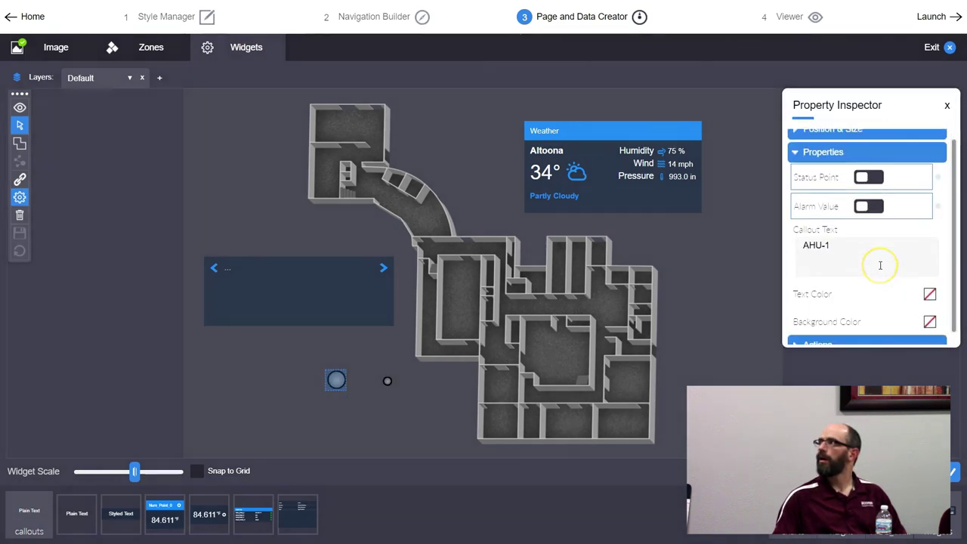
{"action": "scroll", "coordinate": [833, 293], "scroll_direction": "up", "scroll_amount": 1}
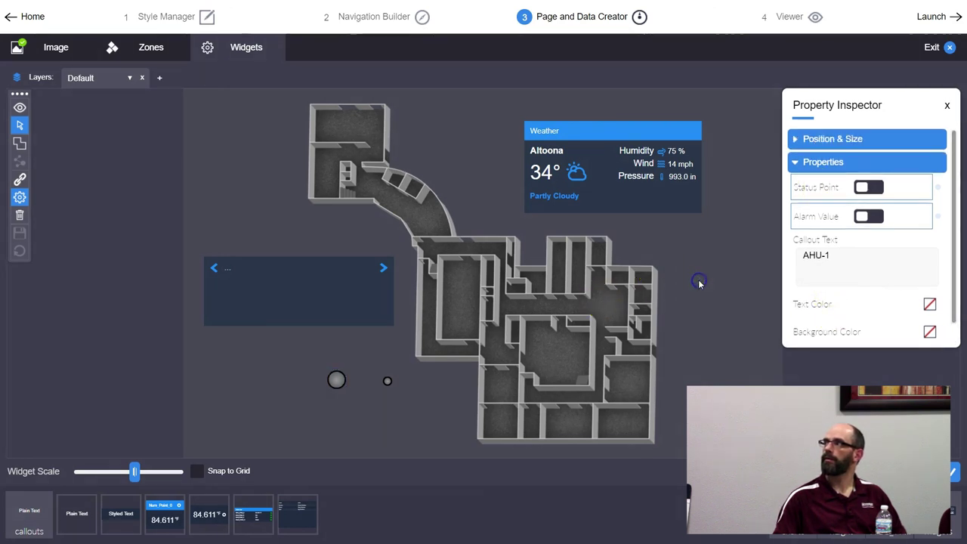
{"action": "triple_click", "coordinate": [831, 266]}
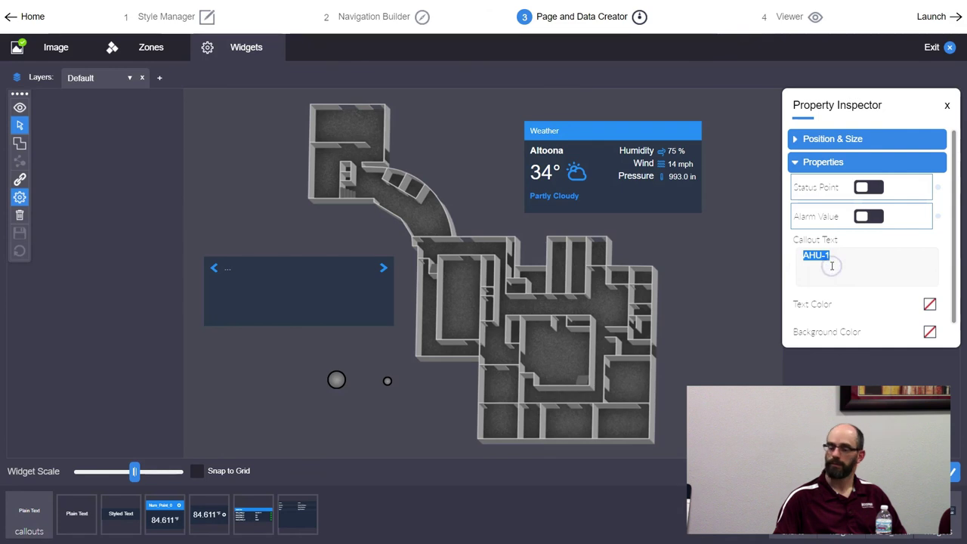
{"action": "key", "text": "BackSpace"}
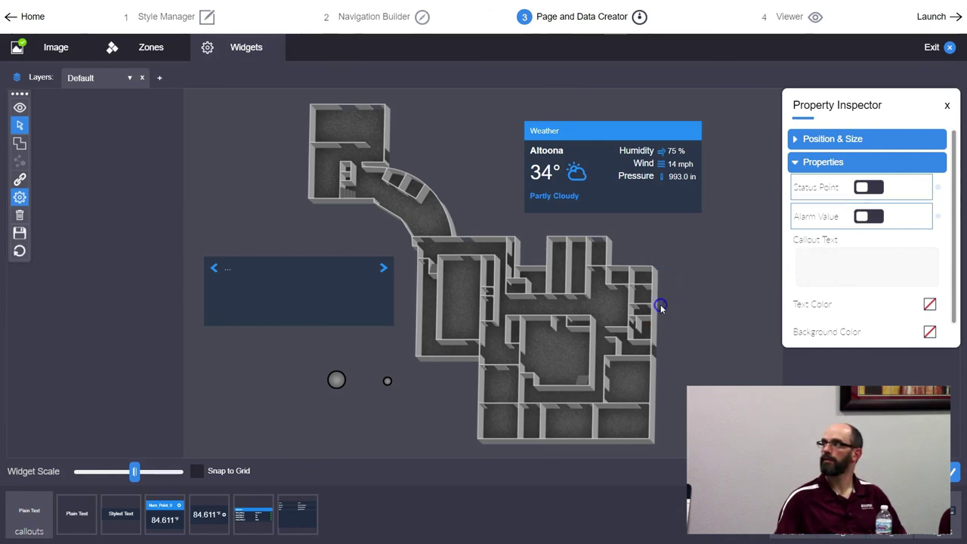
Add a plain text callout just above the larger round indicator and set its display text to AHU-1.
{"action": "left_click_drag", "start_coordinate": [80, 513], "coordinate": [320, 368]}
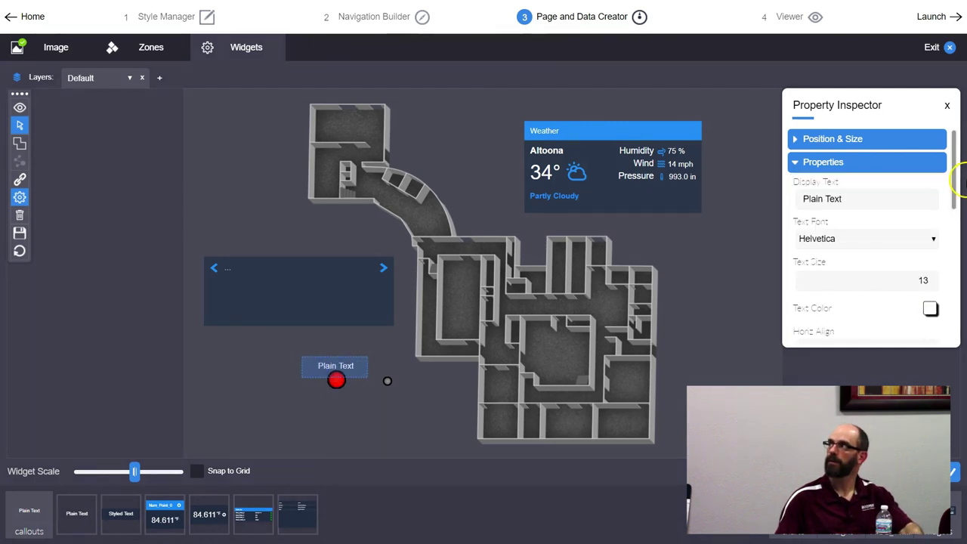
{"action": "double_click", "coordinate": [872, 201]}
{"action": "left_click", "coordinate": [871, 201]}
{"action": "left_click_drag", "start_coordinate": [874, 198], "coordinate": [669, 214]}
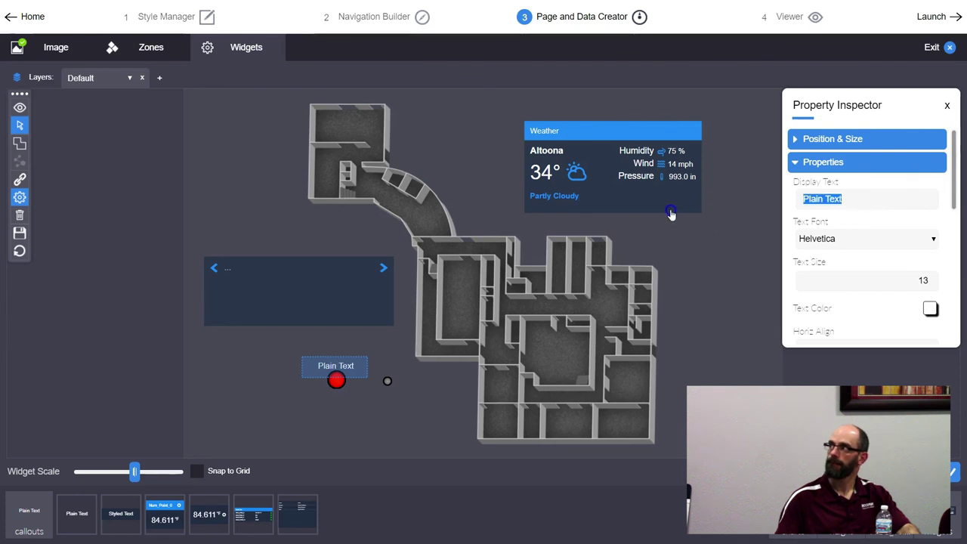
{"action": "type", "text": "AHU"}
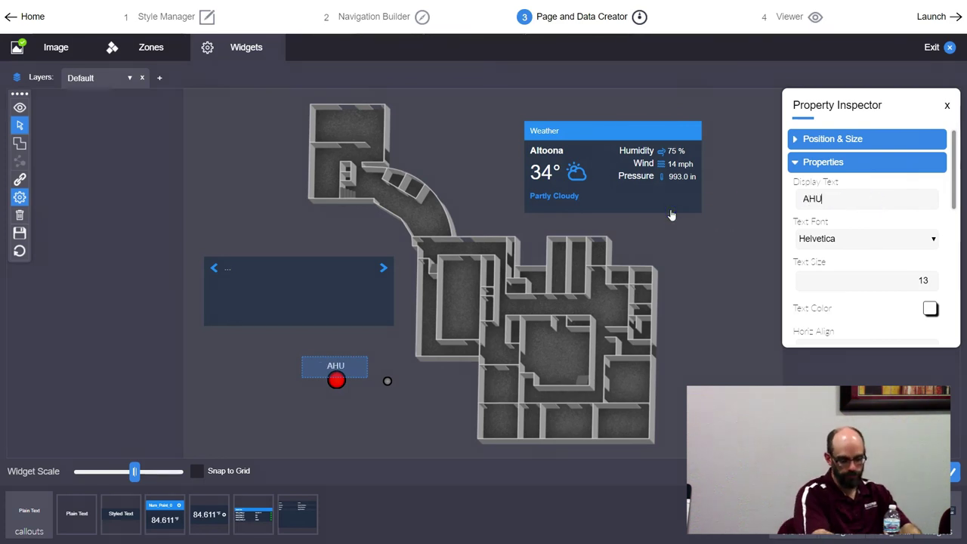
{"action": "type", "text": "-1"}
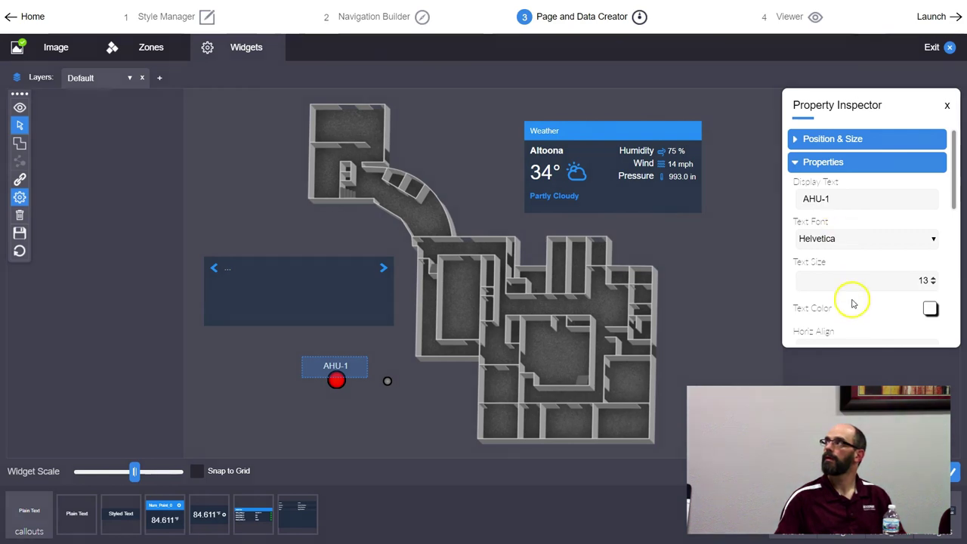
{"action": "left_click", "coordinate": [723, 316]}
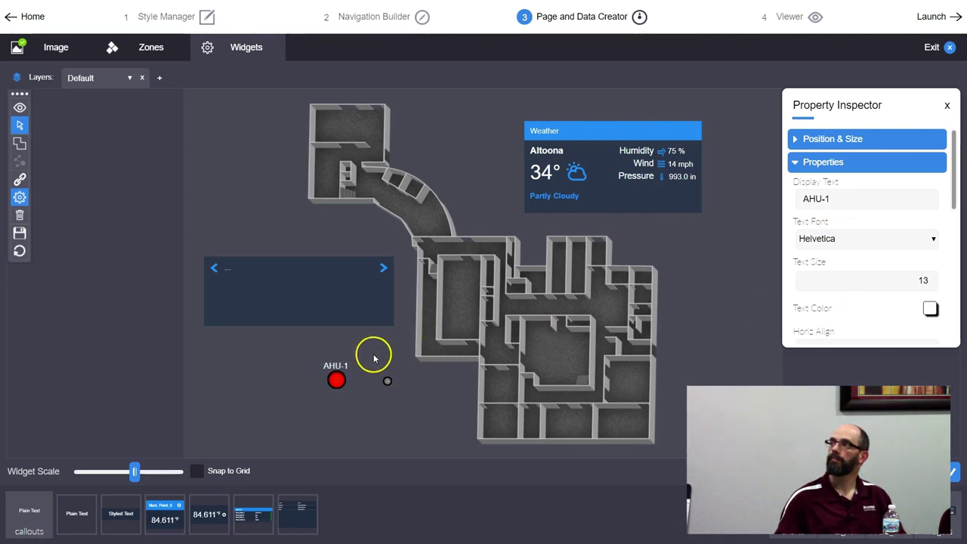
Bring the larger round indicator to the front of the AHU-1 label.
{"action": "left_click", "coordinate": [336, 380]}
{"action": "right_click", "coordinate": [337, 379]}
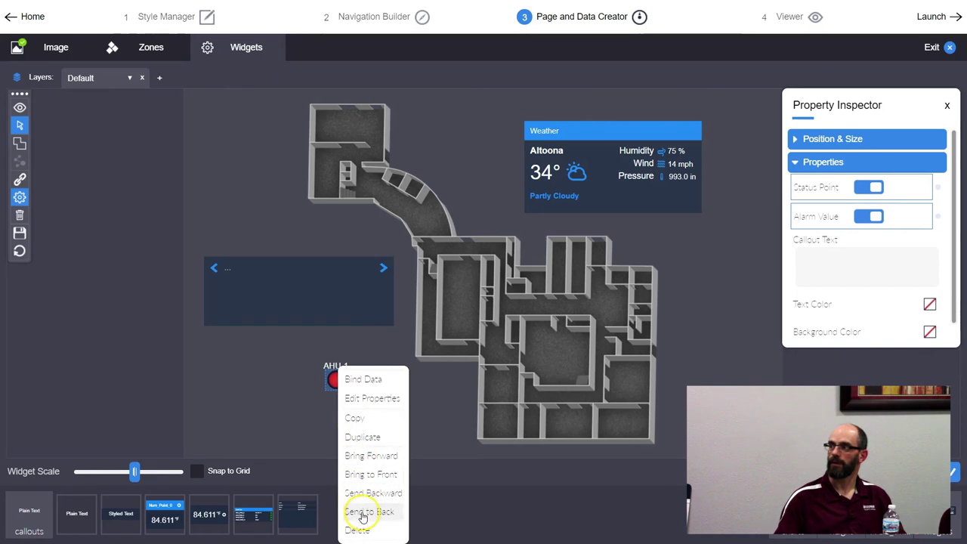
{"action": "left_click", "coordinate": [361, 473]}
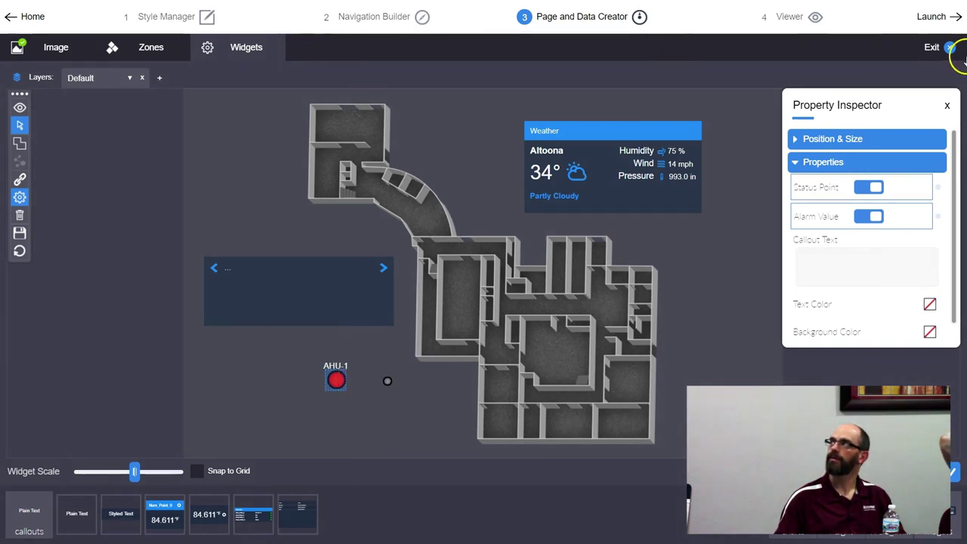
Unbind the larger round indicator's Alarm Value and exit the Floor page editor.
{"action": "left_click", "coordinate": [937, 216]}
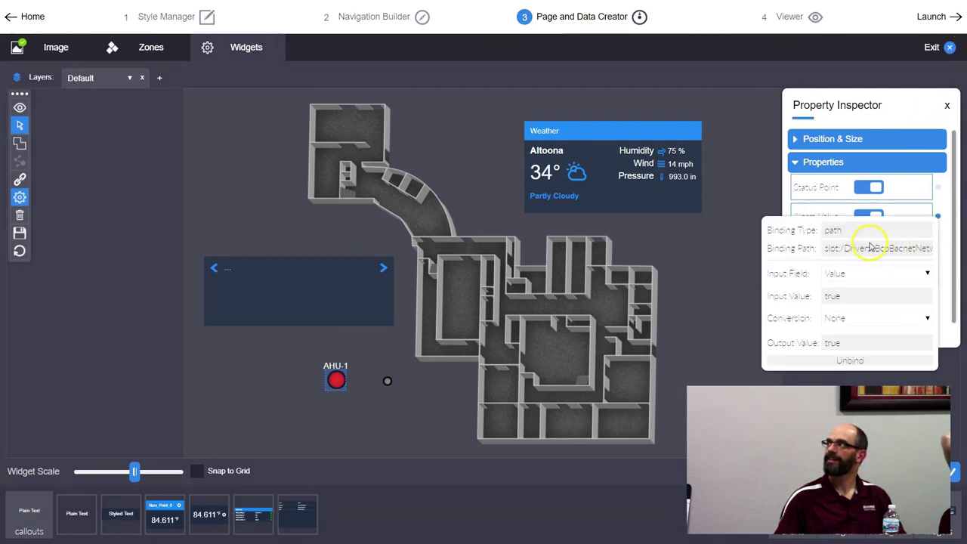
{"action": "left_click", "coordinate": [831, 276]}
{"action": "left_click", "coordinate": [831, 276]}
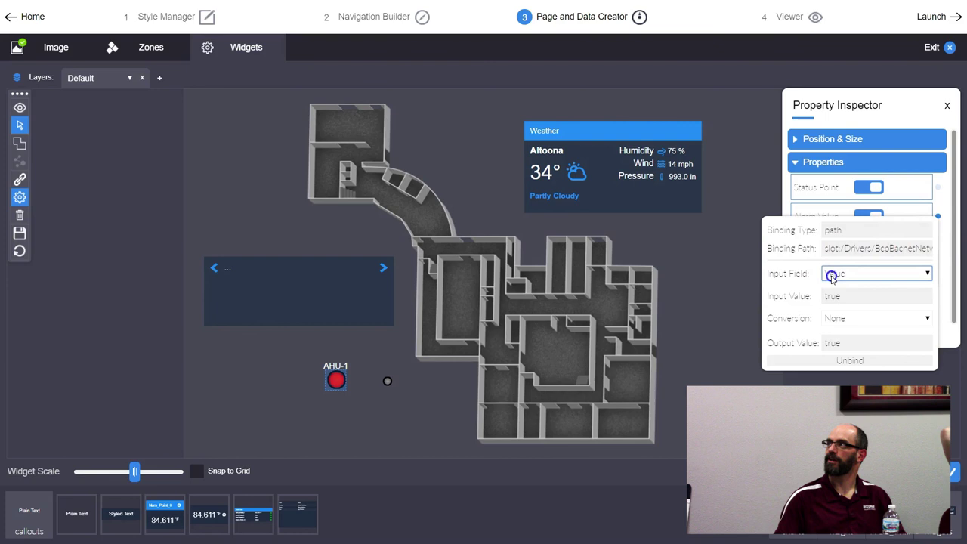
{"action": "left_click", "coordinate": [801, 362]}
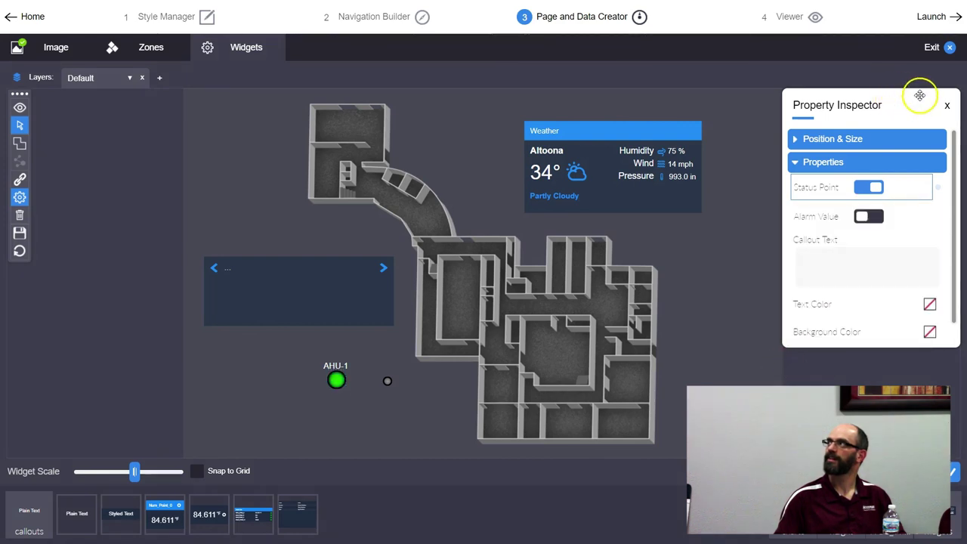
{"action": "left_click", "coordinate": [950, 106]}
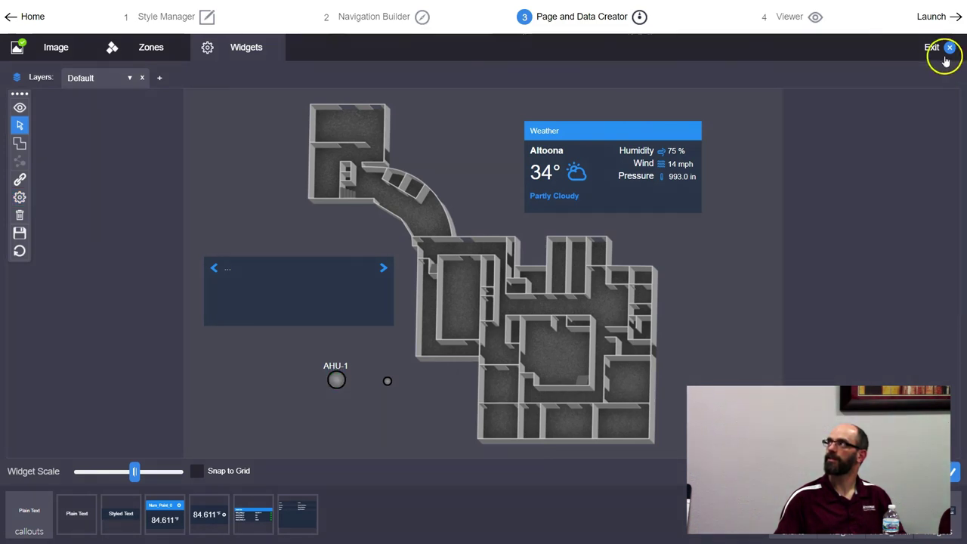
{"action": "left_click", "coordinate": [949, 48]}
{"action": "left_click", "coordinate": [566, 314]}
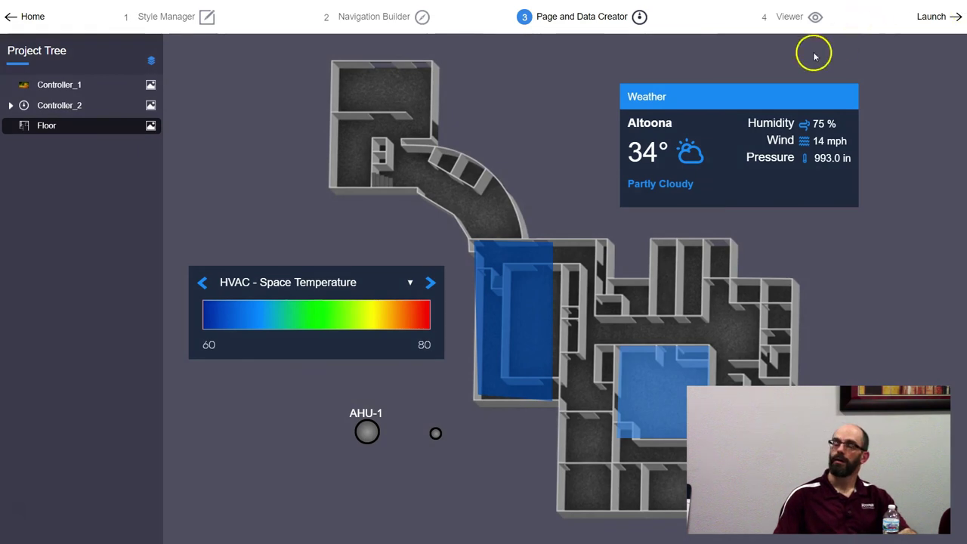
{"action": "left_click", "coordinate": [436, 436]}
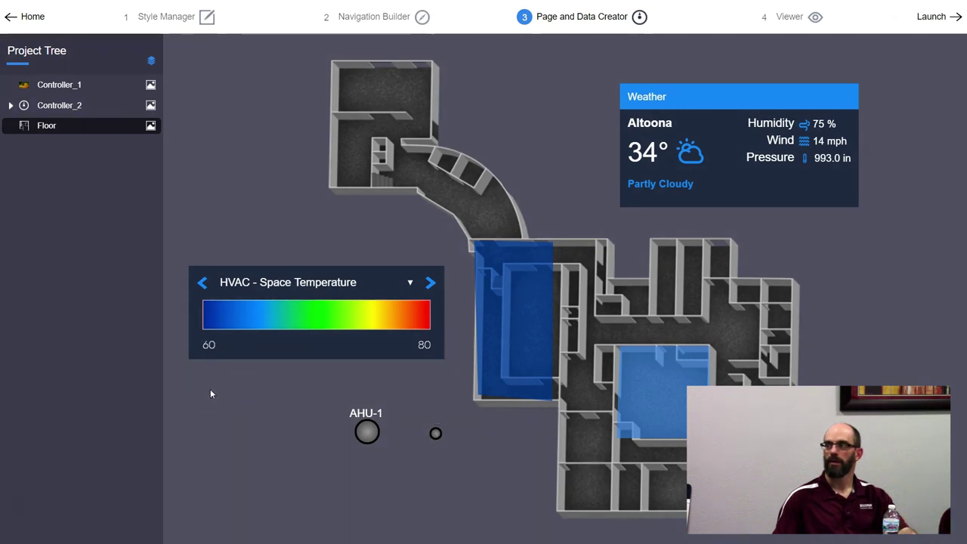
{"action": "left_click", "coordinate": [459, 488]}
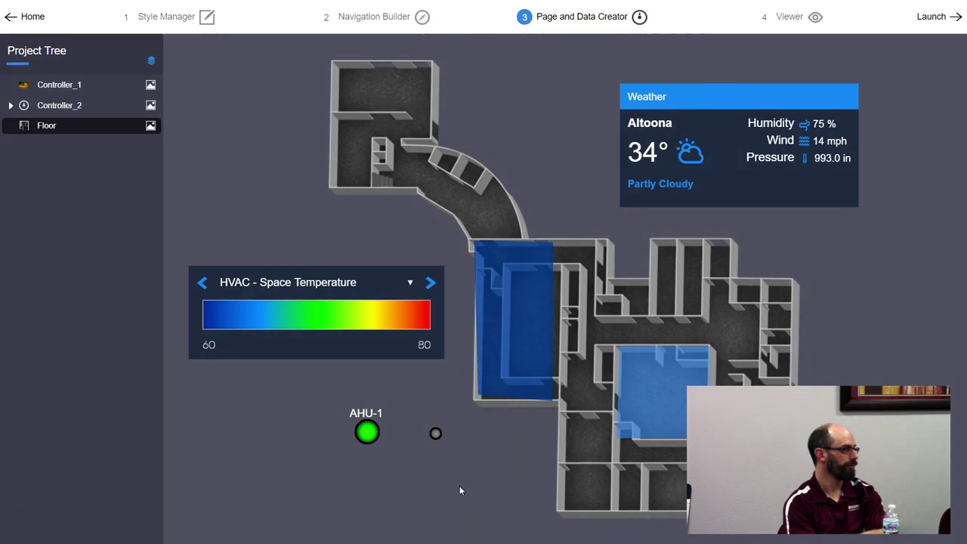
Leave full-screen view and return from the Floor page to the project's Home page.
{"action": "key", "text": "F11"}
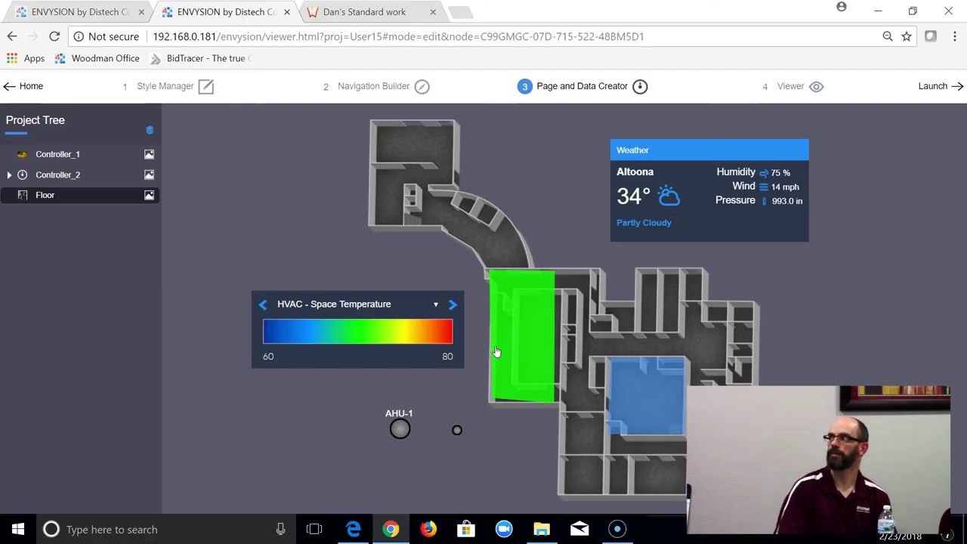
{"action": "left_click", "coordinate": [109, 39]}
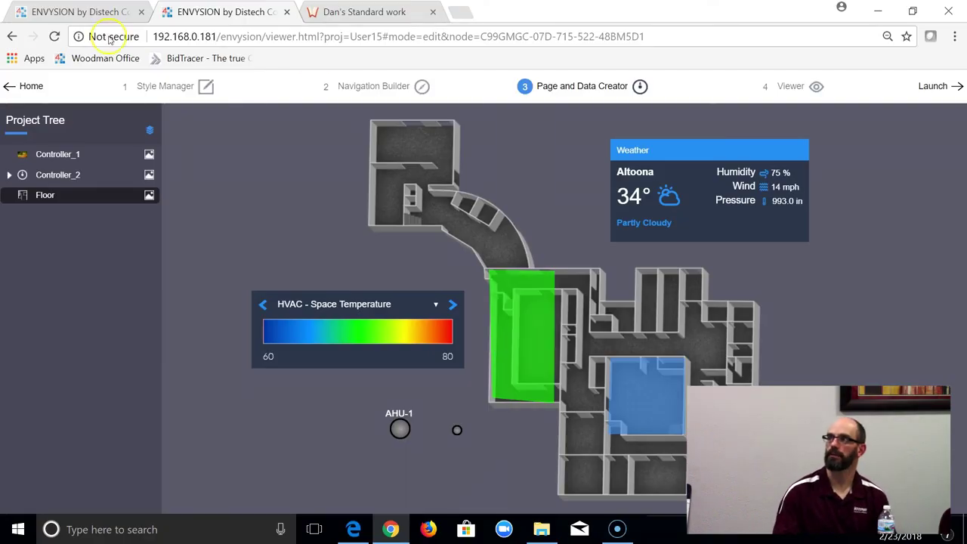
{"action": "left_click", "coordinate": [24, 86]}
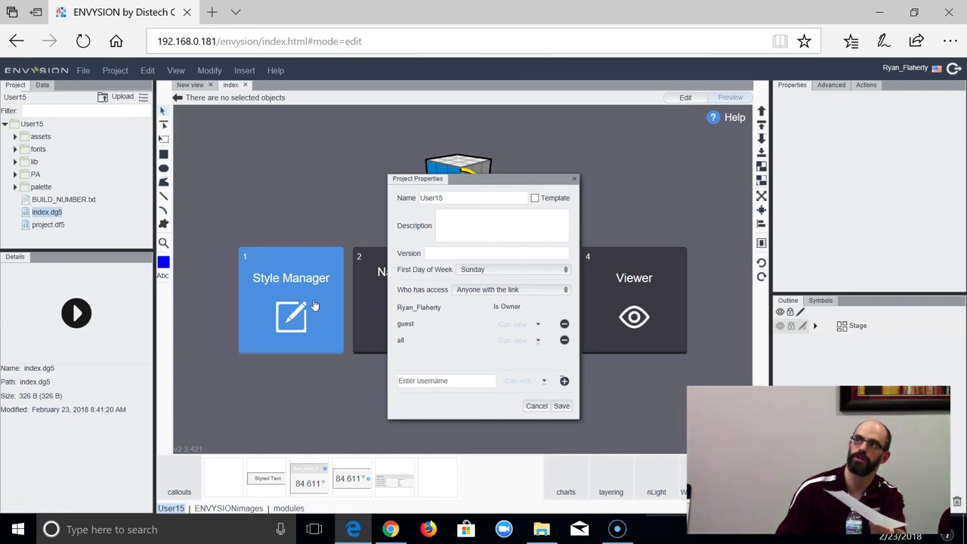
Export the current project User15 from the Edge editor and request its zip download.
{"action": "left_click", "coordinate": [113, 73]}
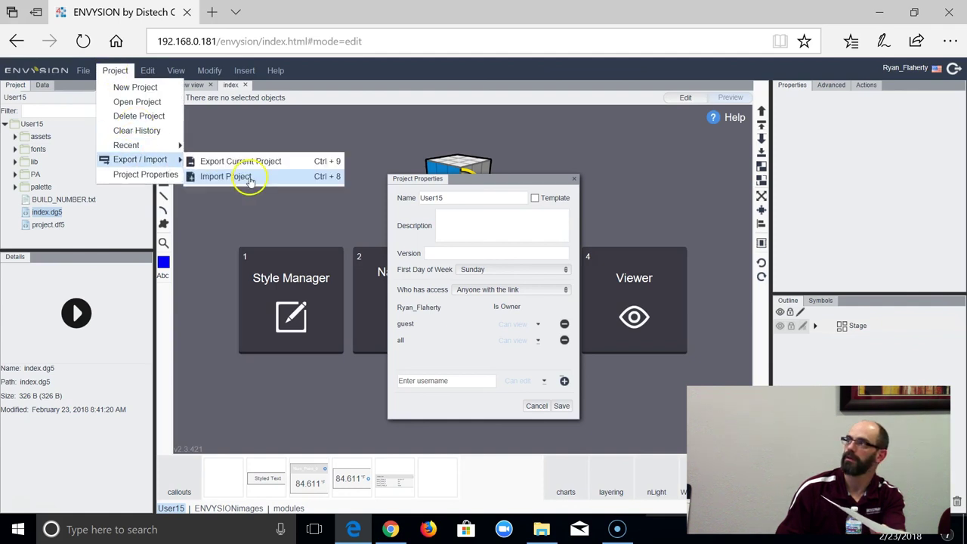
{"action": "mouse_move", "coordinate": [139, 159]}
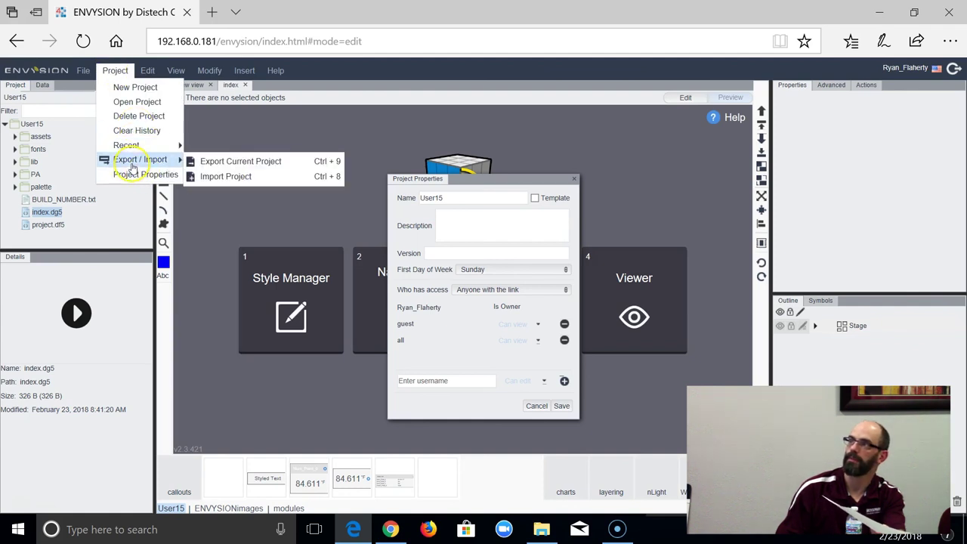
{"action": "left_click", "coordinate": [205, 165]}
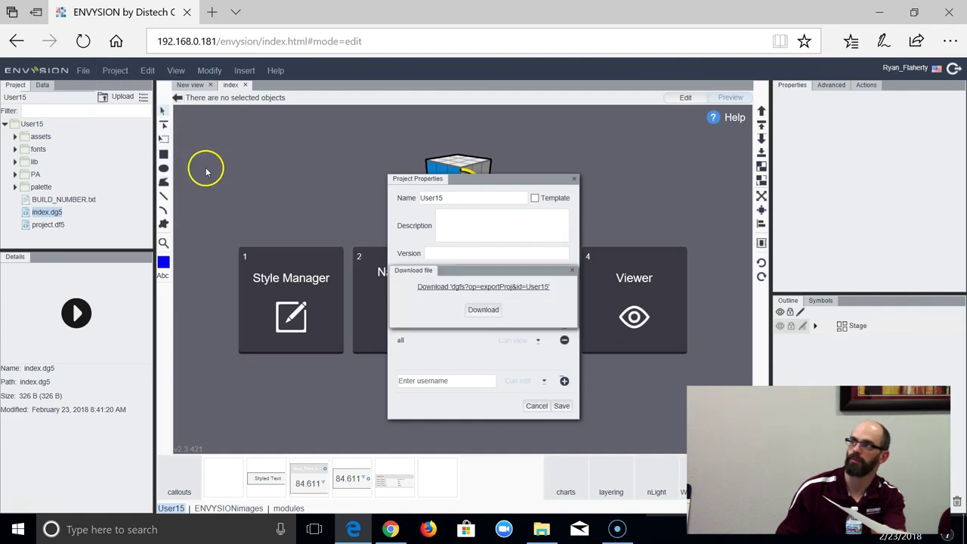
{"action": "left_click", "coordinate": [483, 308]}
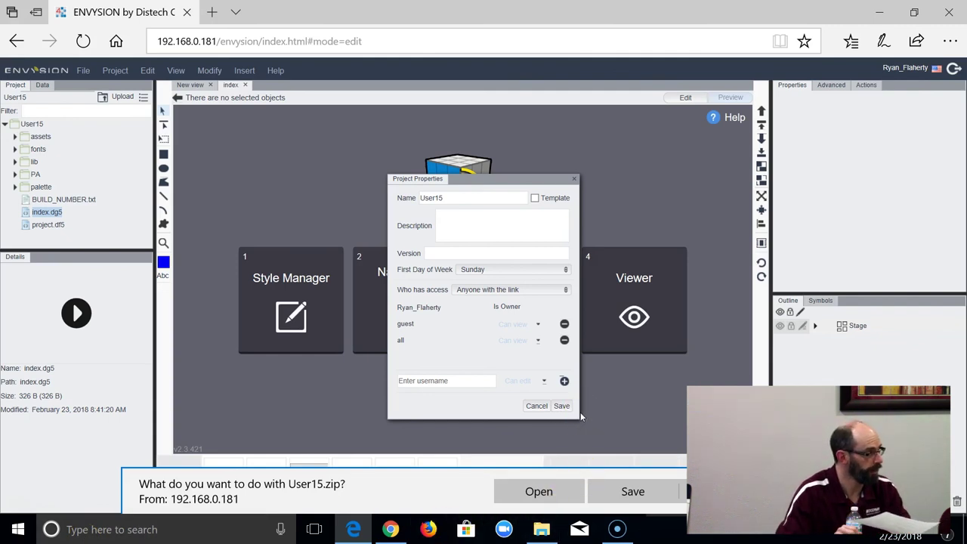
{"action": "left_click", "coordinate": [326, 484]}
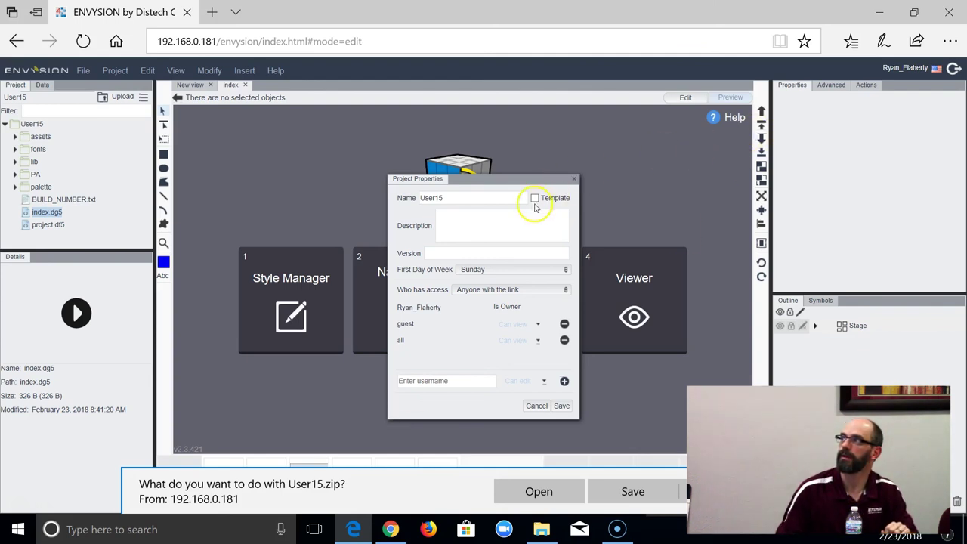
Close the Project Properties dialog and the Edge browser, abandoning the pending User15.zip download.
{"action": "left_click", "coordinate": [573, 179]}
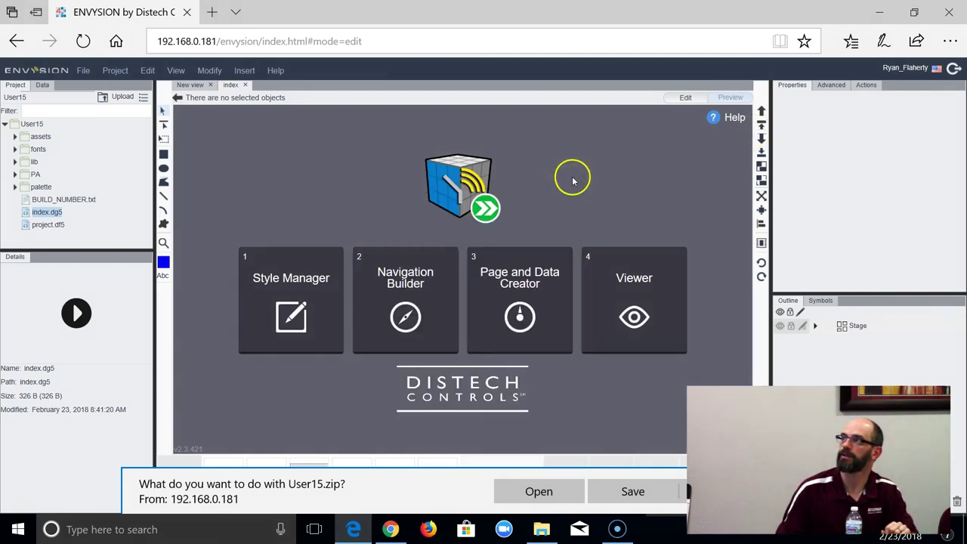
{"action": "left_click", "coordinate": [948, 12]}
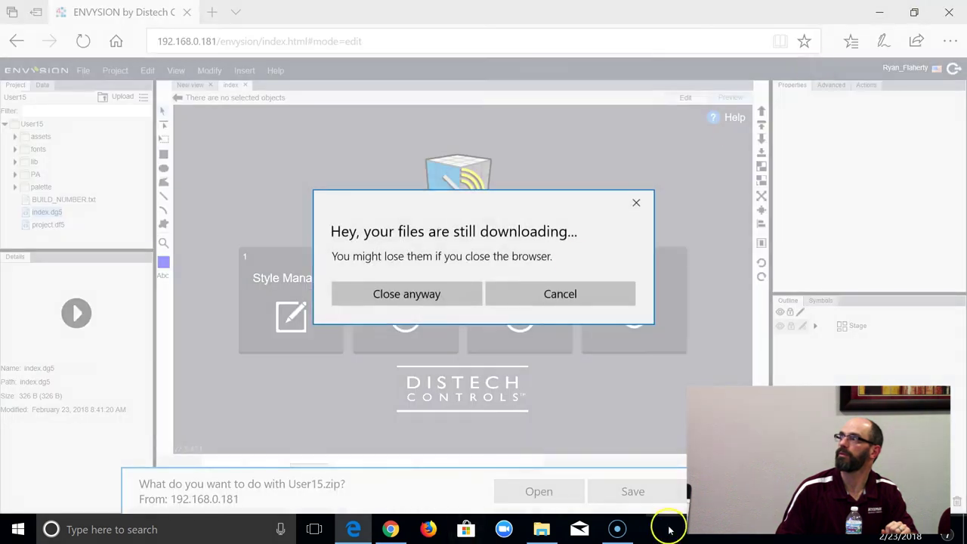
{"action": "left_click", "coordinate": [431, 305]}
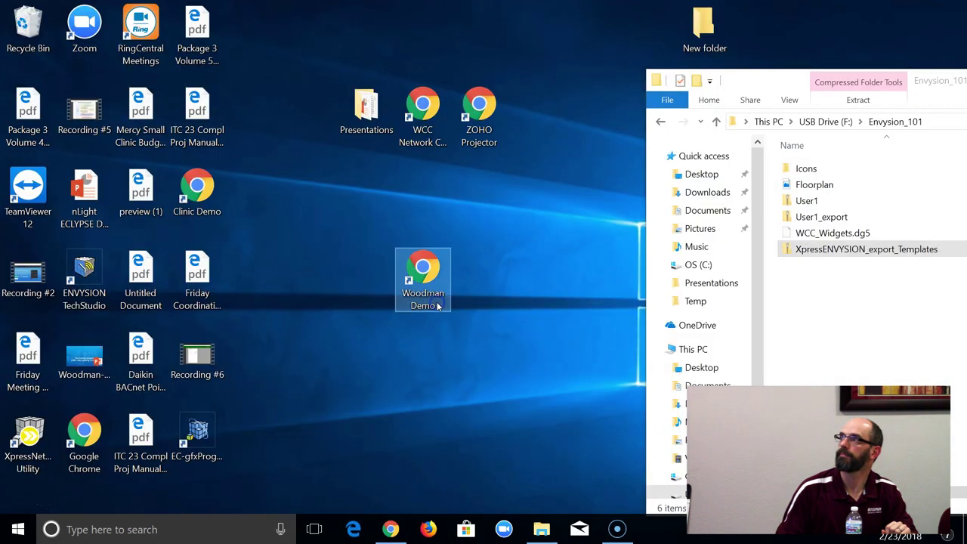
{"action": "left_click", "coordinate": [434, 301]}
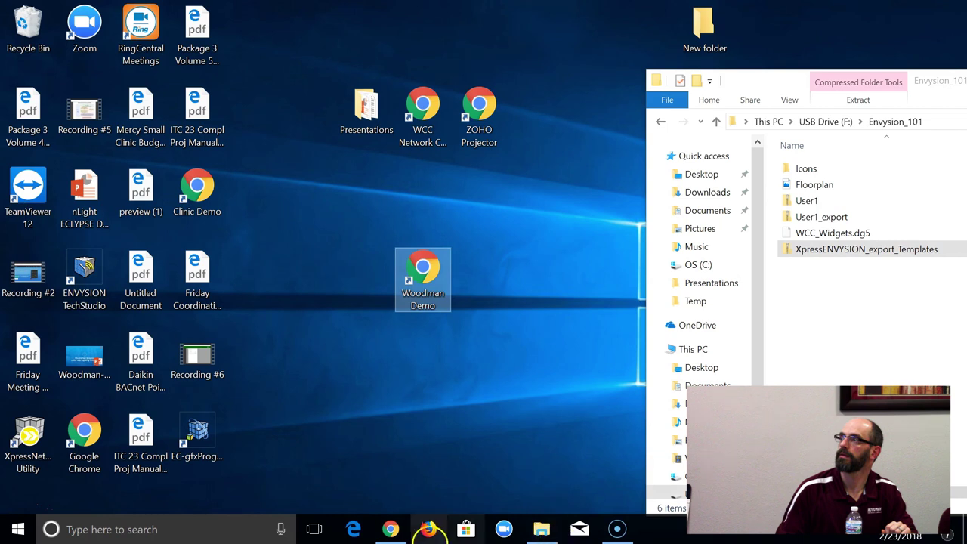
Switch to Chrome, export the project with Core excluded, and close the Project Export dialog.
{"action": "left_click", "coordinate": [391, 529]}
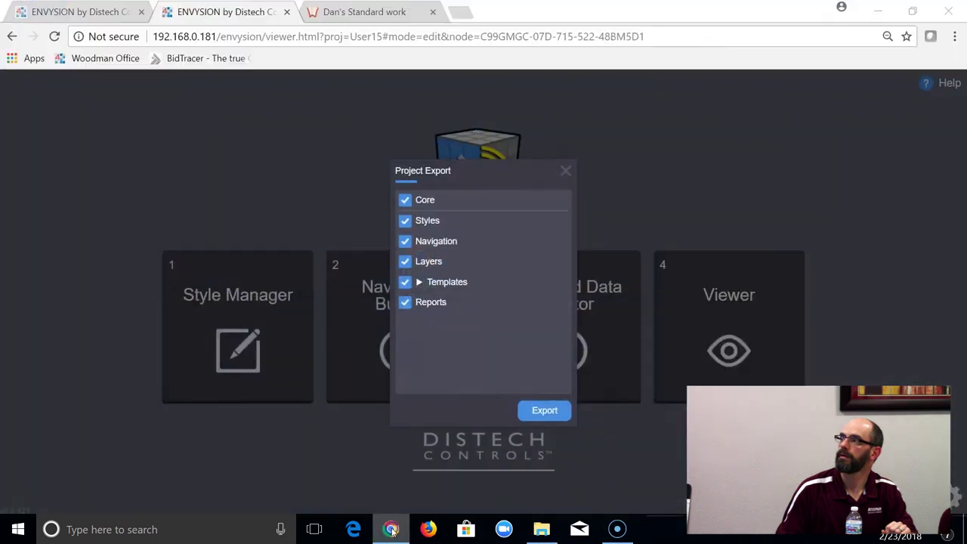
{"action": "left_click", "coordinate": [390, 528]}
{"action": "left_click", "coordinate": [391, 528]}
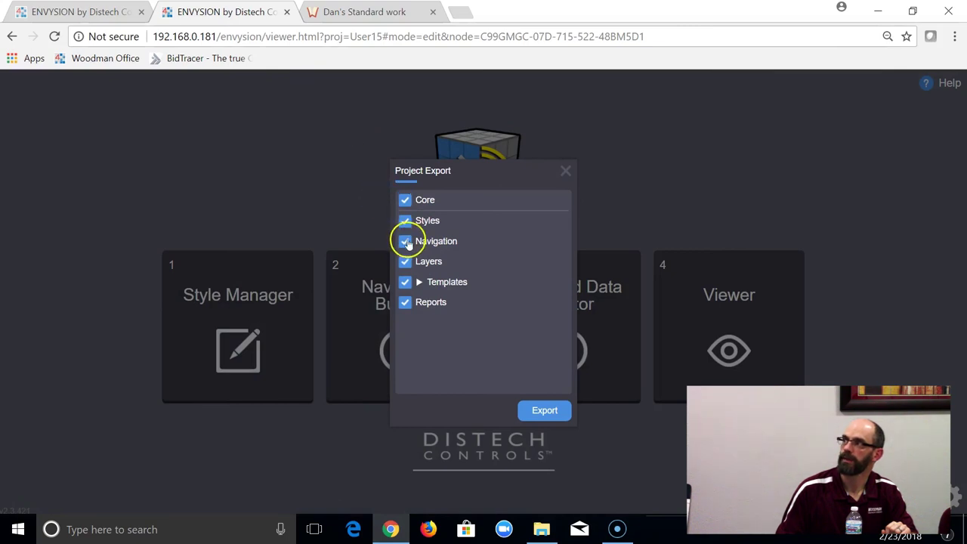
{"action": "left_click", "coordinate": [405, 200]}
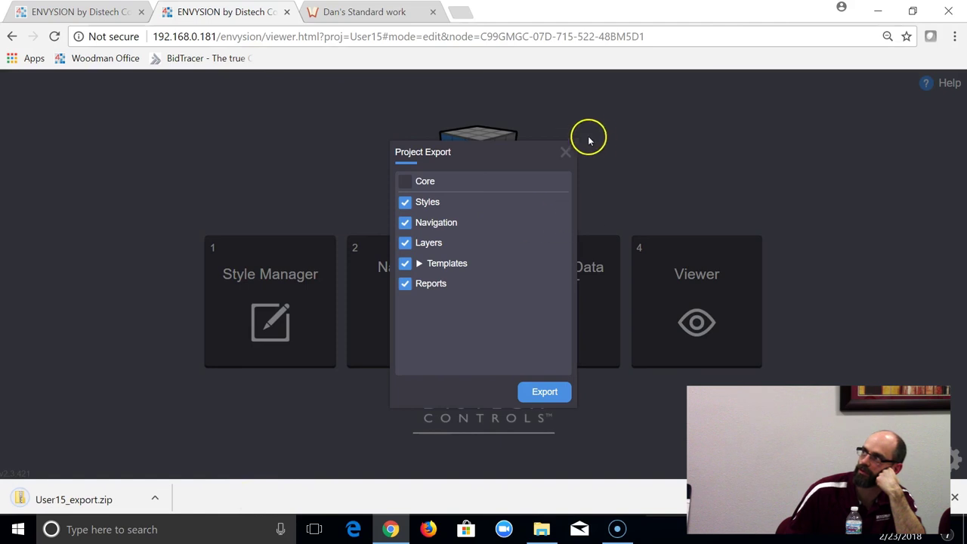
{"action": "left_click", "coordinate": [566, 154]}
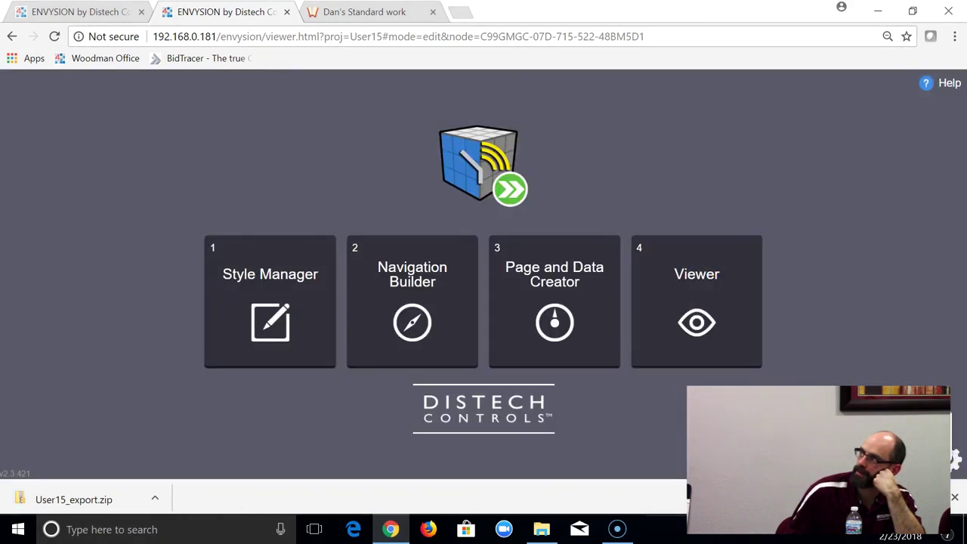
Load User15_export.zip into Project Import, keeping Styles, Navigation, Layers, Templates and Other selected.
{"action": "left_click", "coordinate": [906, 445]}
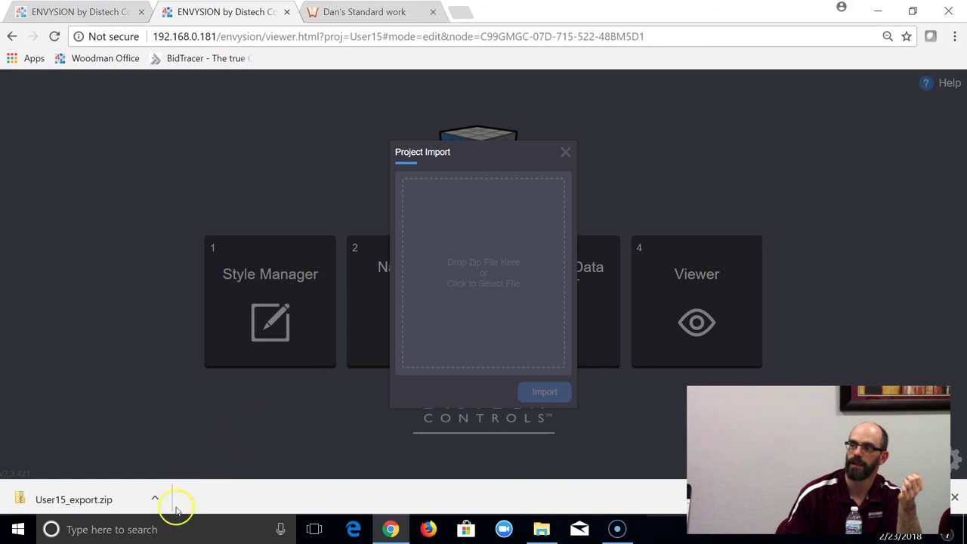
{"action": "left_click_drag", "start_coordinate": [90, 514], "coordinate": [458, 303]}
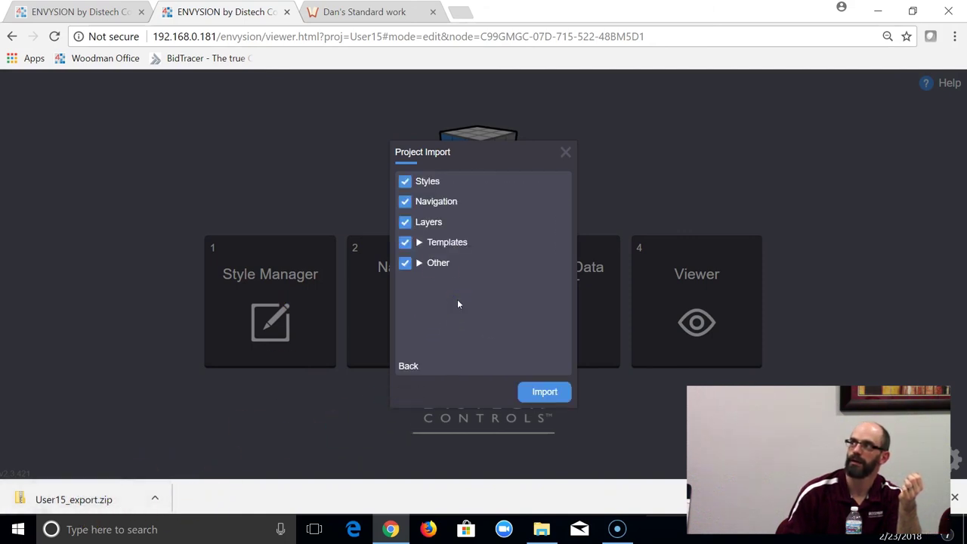
{"action": "left_click", "coordinate": [405, 211]}
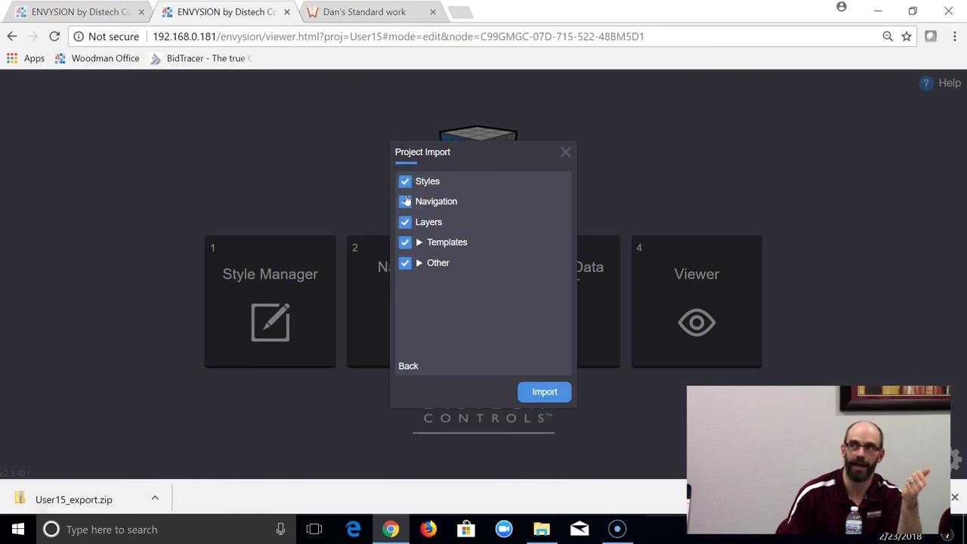
{"action": "left_click", "coordinate": [409, 203]}
{"action": "left_click", "coordinate": [410, 225]}
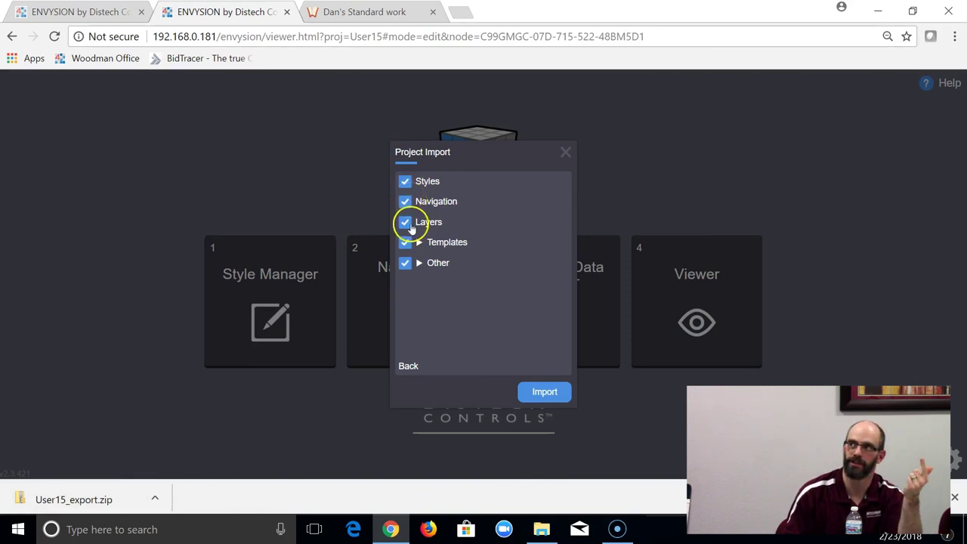
{"action": "left_click", "coordinate": [406, 223]}
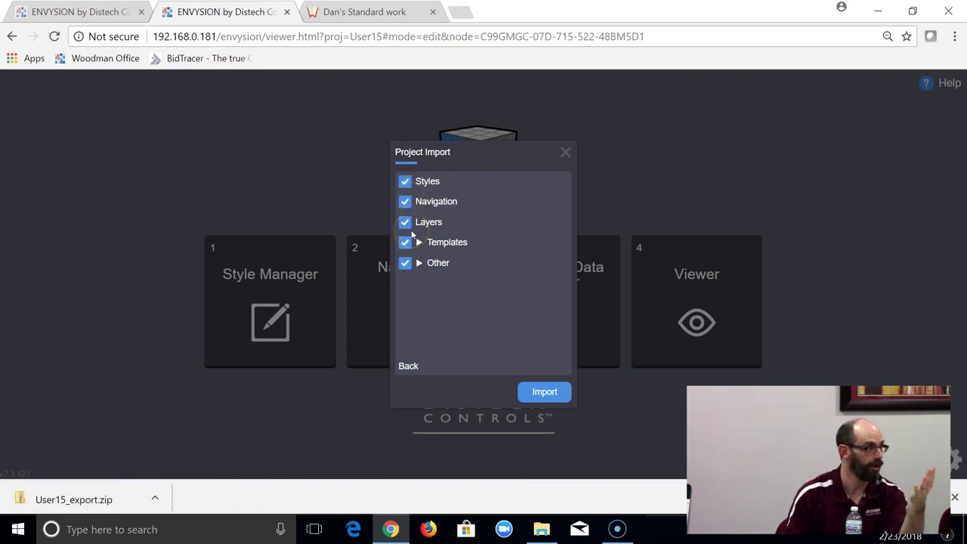
Run the project import and allow the page to reload, leaving any unsaved changes.
{"action": "left_click", "coordinate": [541, 394]}
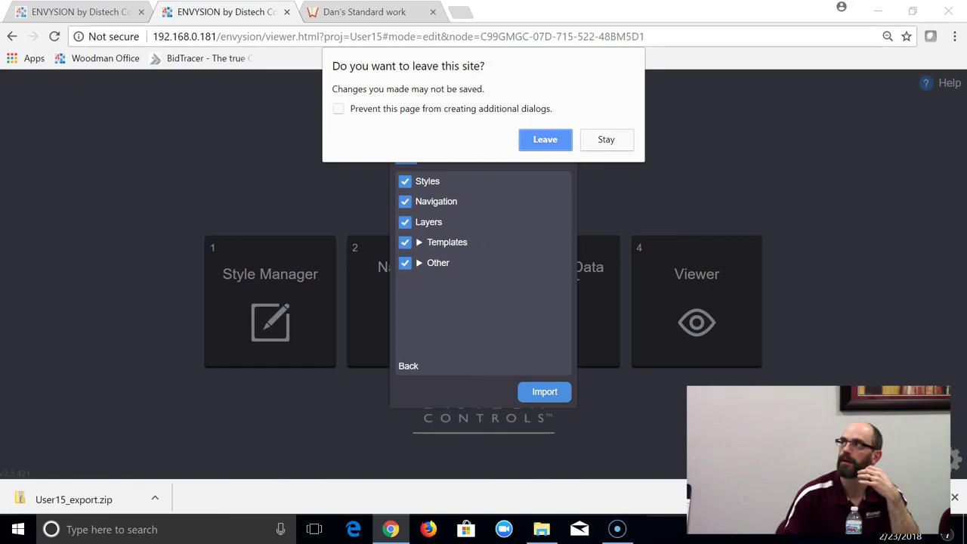
{"action": "left_click", "coordinate": [561, 140]}
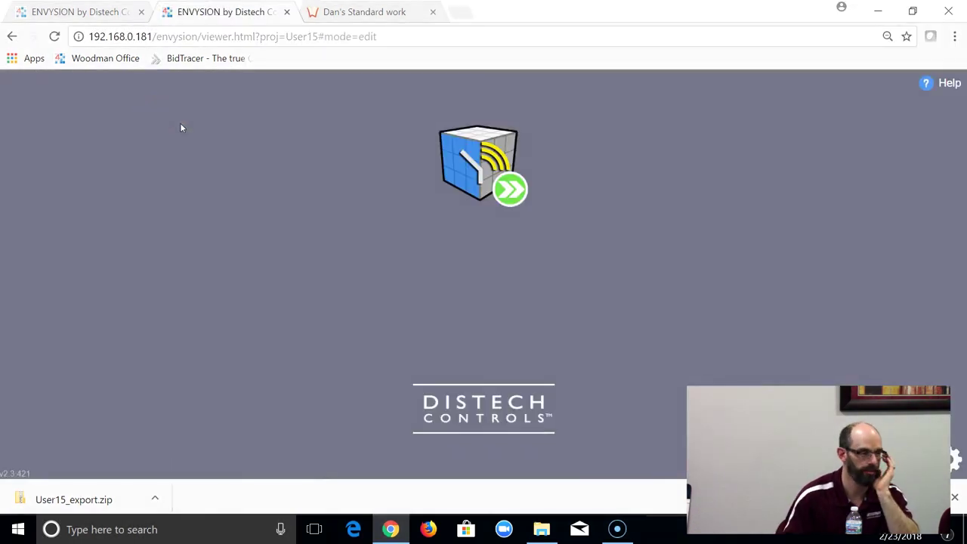
{"action": "left_click", "coordinate": [154, 115]}
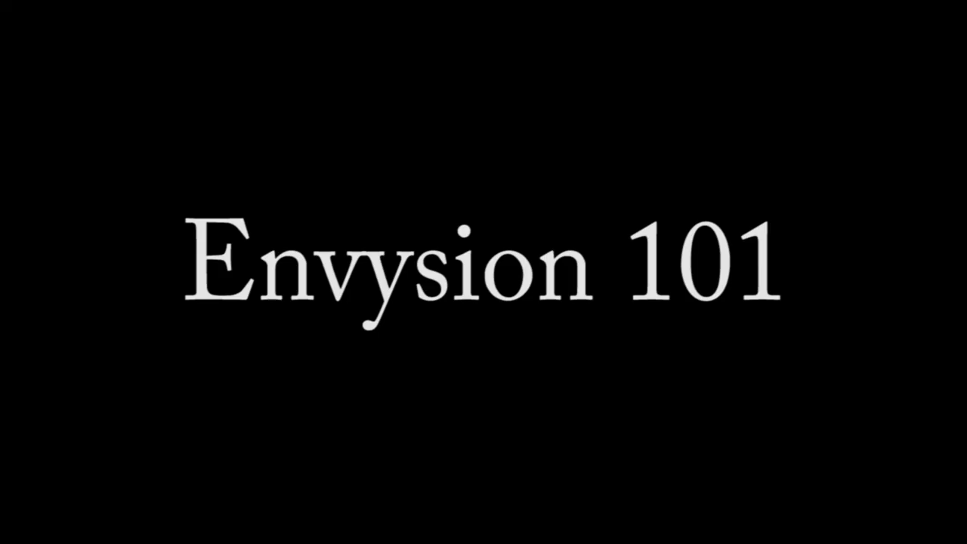